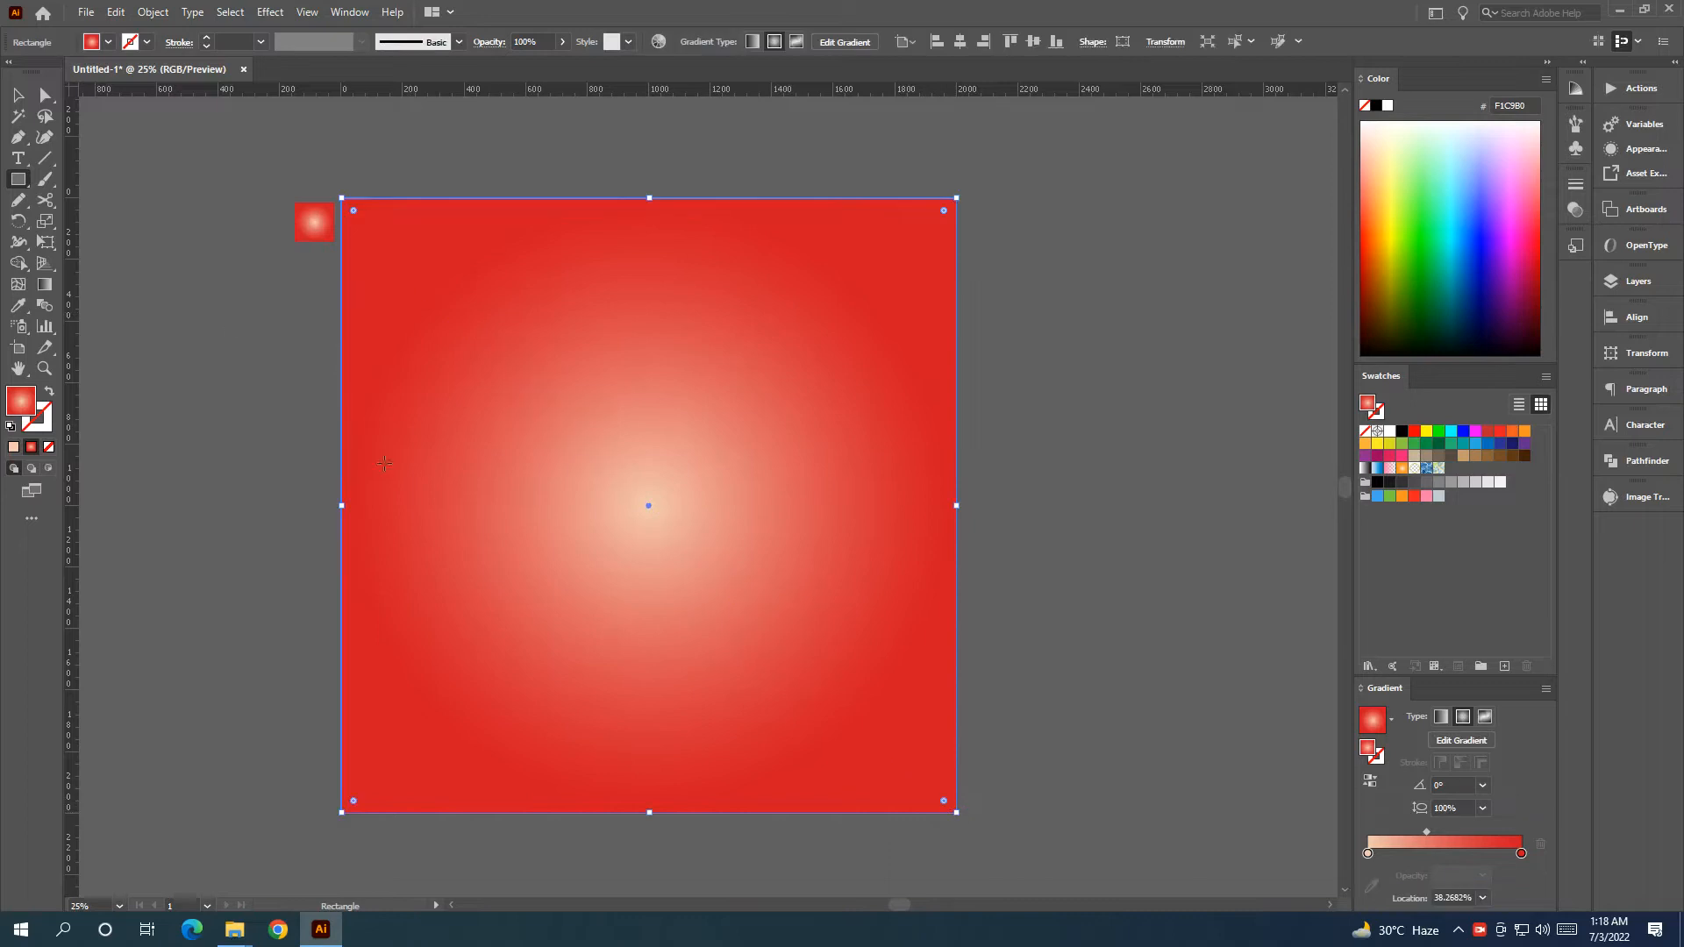
# Move the woman-with-shopping-bags photo to the right of the red gradient square.
pyautogui.click(30, 94)
pyautogui.click(274, 188)
pyautogui.click(646, 481)
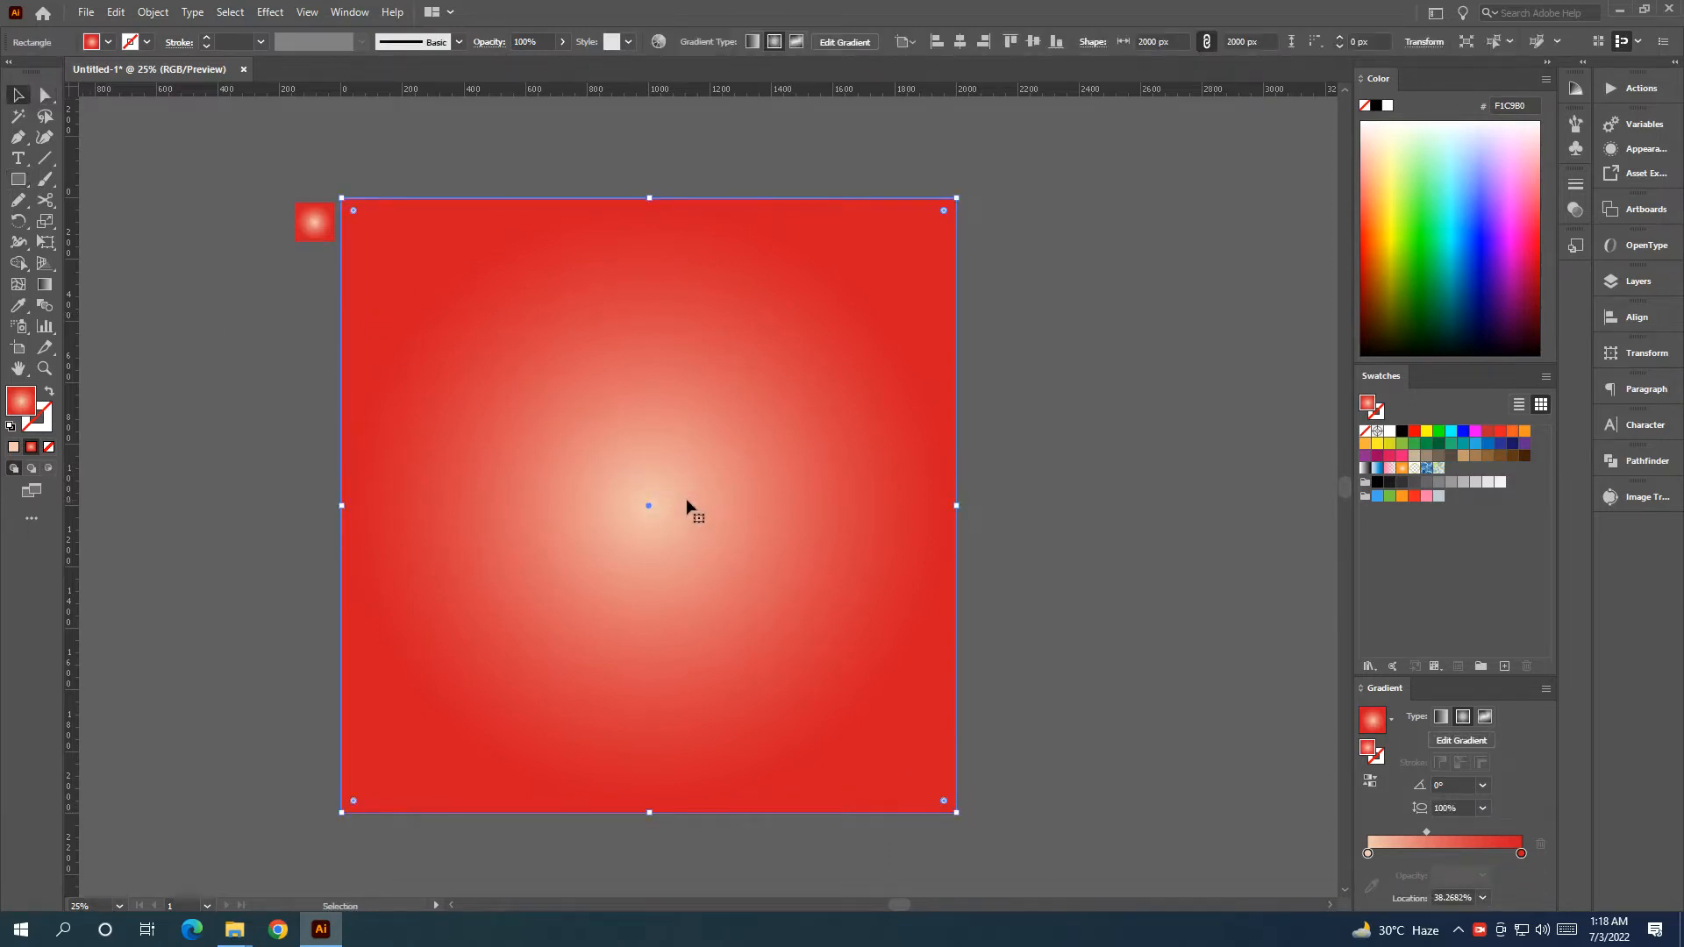
pyautogui.scroll(-1, 1066, 496)
pyautogui.hscroll(1, 1007, 528)
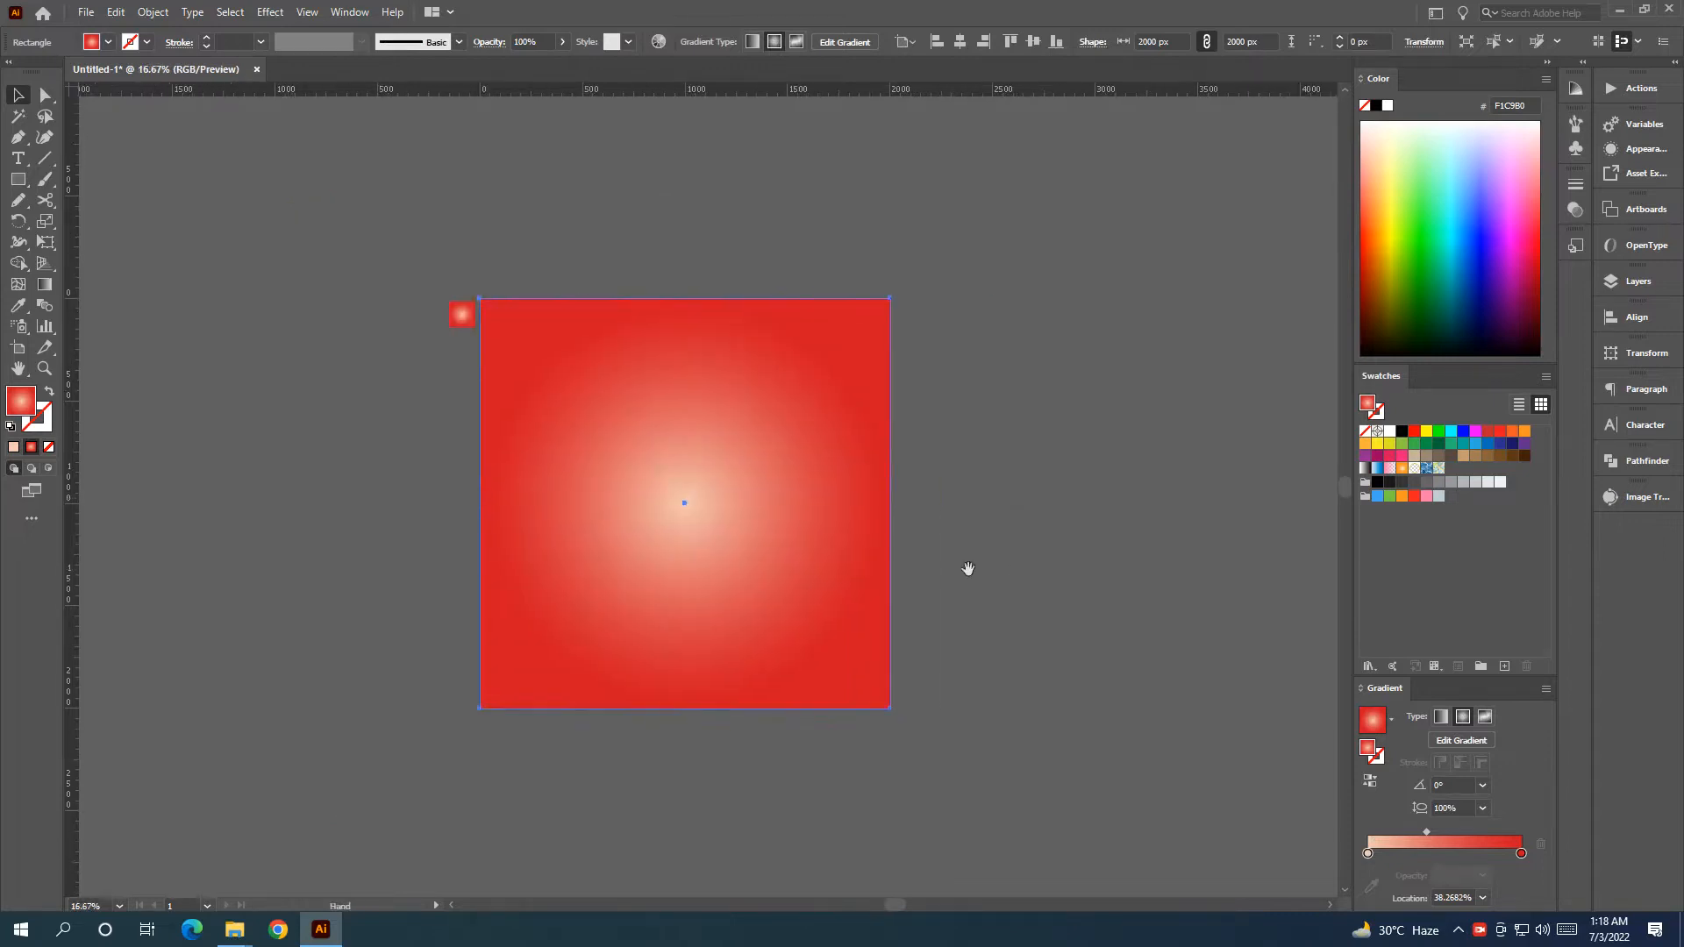
pyautogui.scroll(-2, 950, 559)
pyautogui.moveTo(318, 385); pyautogui.dragTo(569, 569)
pyautogui.scroll(4, 993, 558)
pyautogui.scroll(-2, 992, 558)
# Bring the woman photo in front of all other artwork with Arrange > Bring to Front.
pyautogui.rightClick(1009, 544)
pyautogui.moveTo(1166, 691)
pyautogui.click(1247, 690)
pyautogui.click(1214, 561)
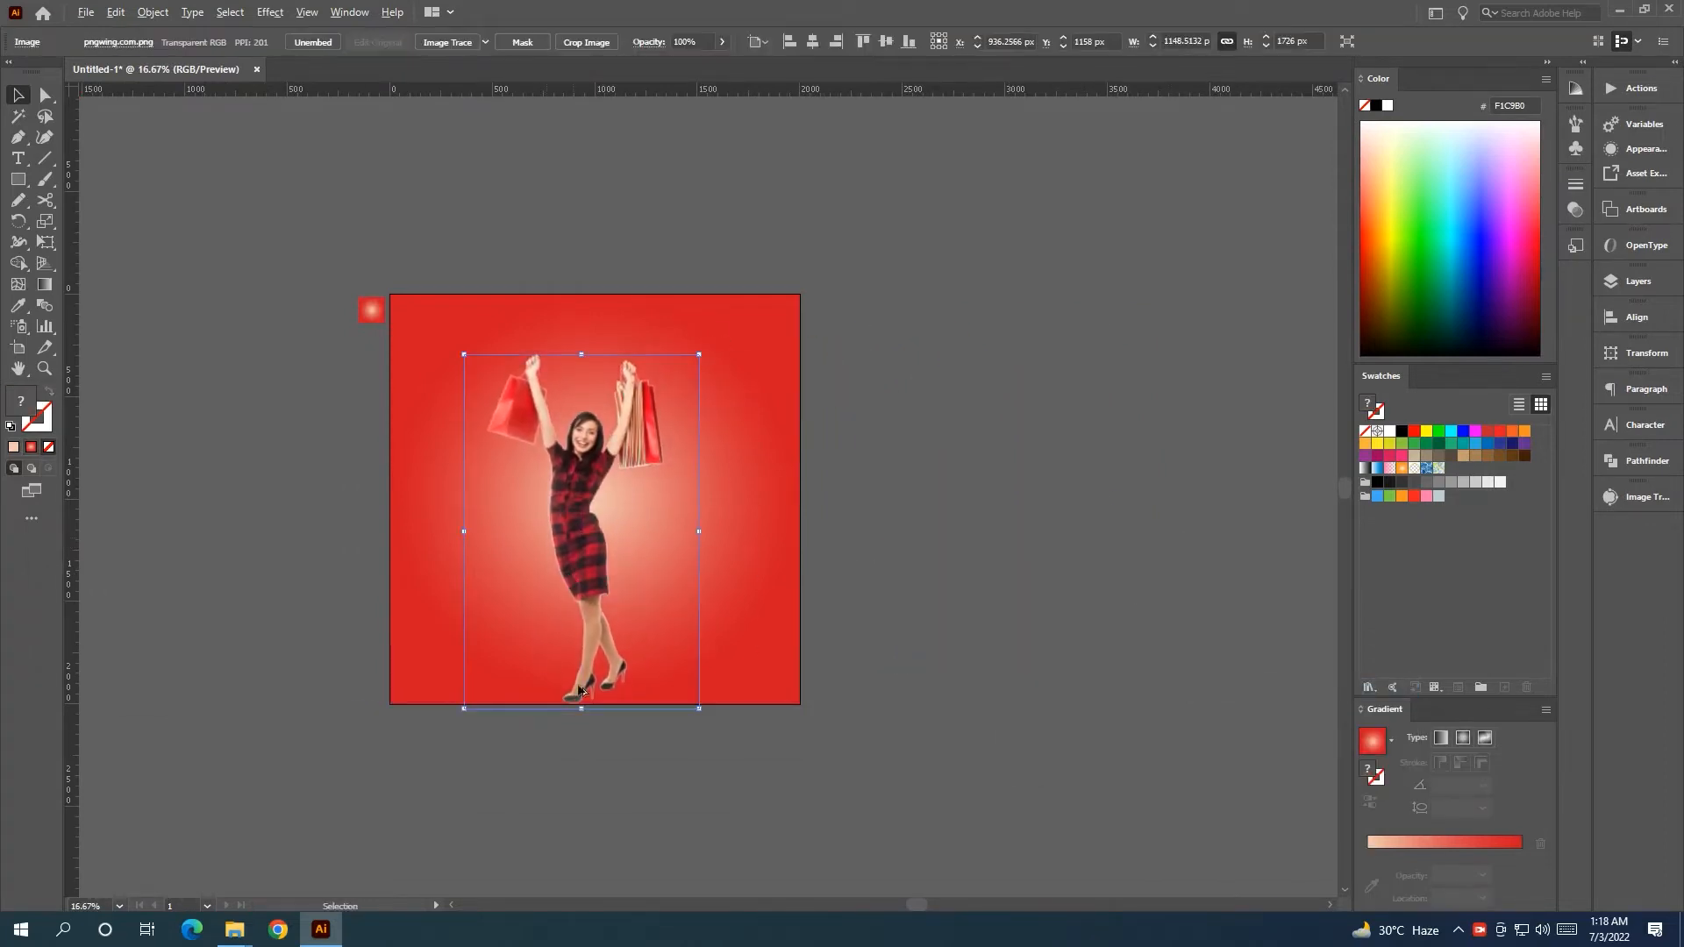
# Nudge the woman photo down, shrink it to fit the background and centre it horizontally.
pyautogui.scroll(6, 584, 702)
pyautogui.moveTo(429, 760); pyautogui.dragTo(449, 773)
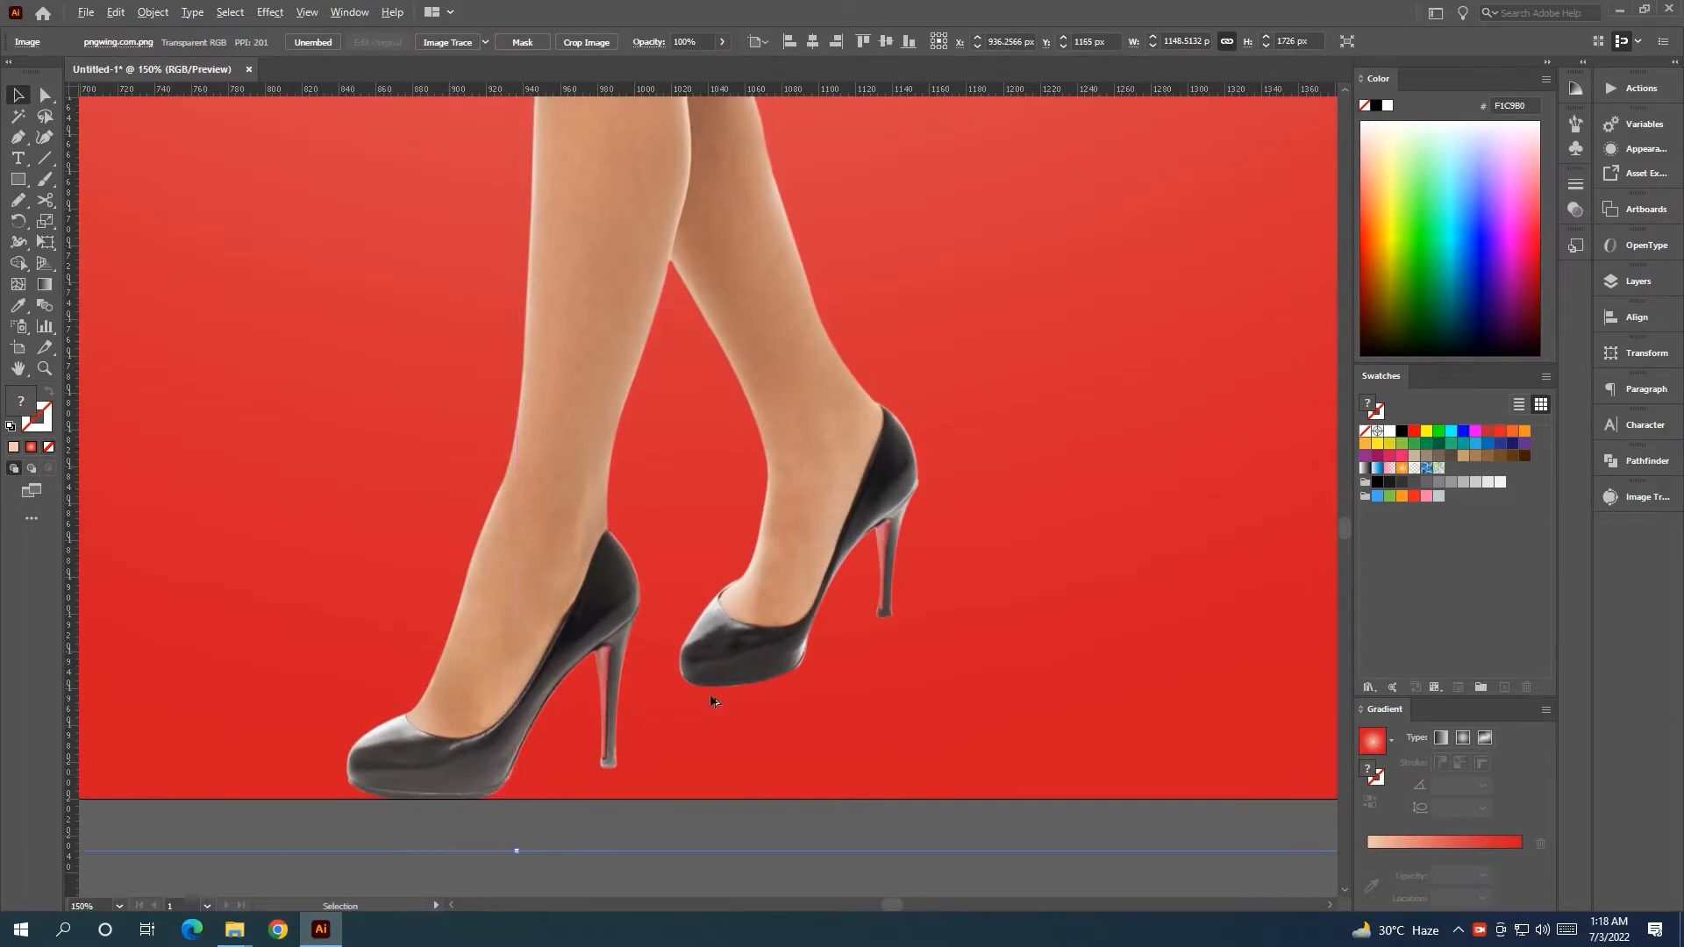
pyautogui.scroll(-4, 718, 696)
pyautogui.click(895, 695)
pyautogui.scroll(-1, 904, 689)
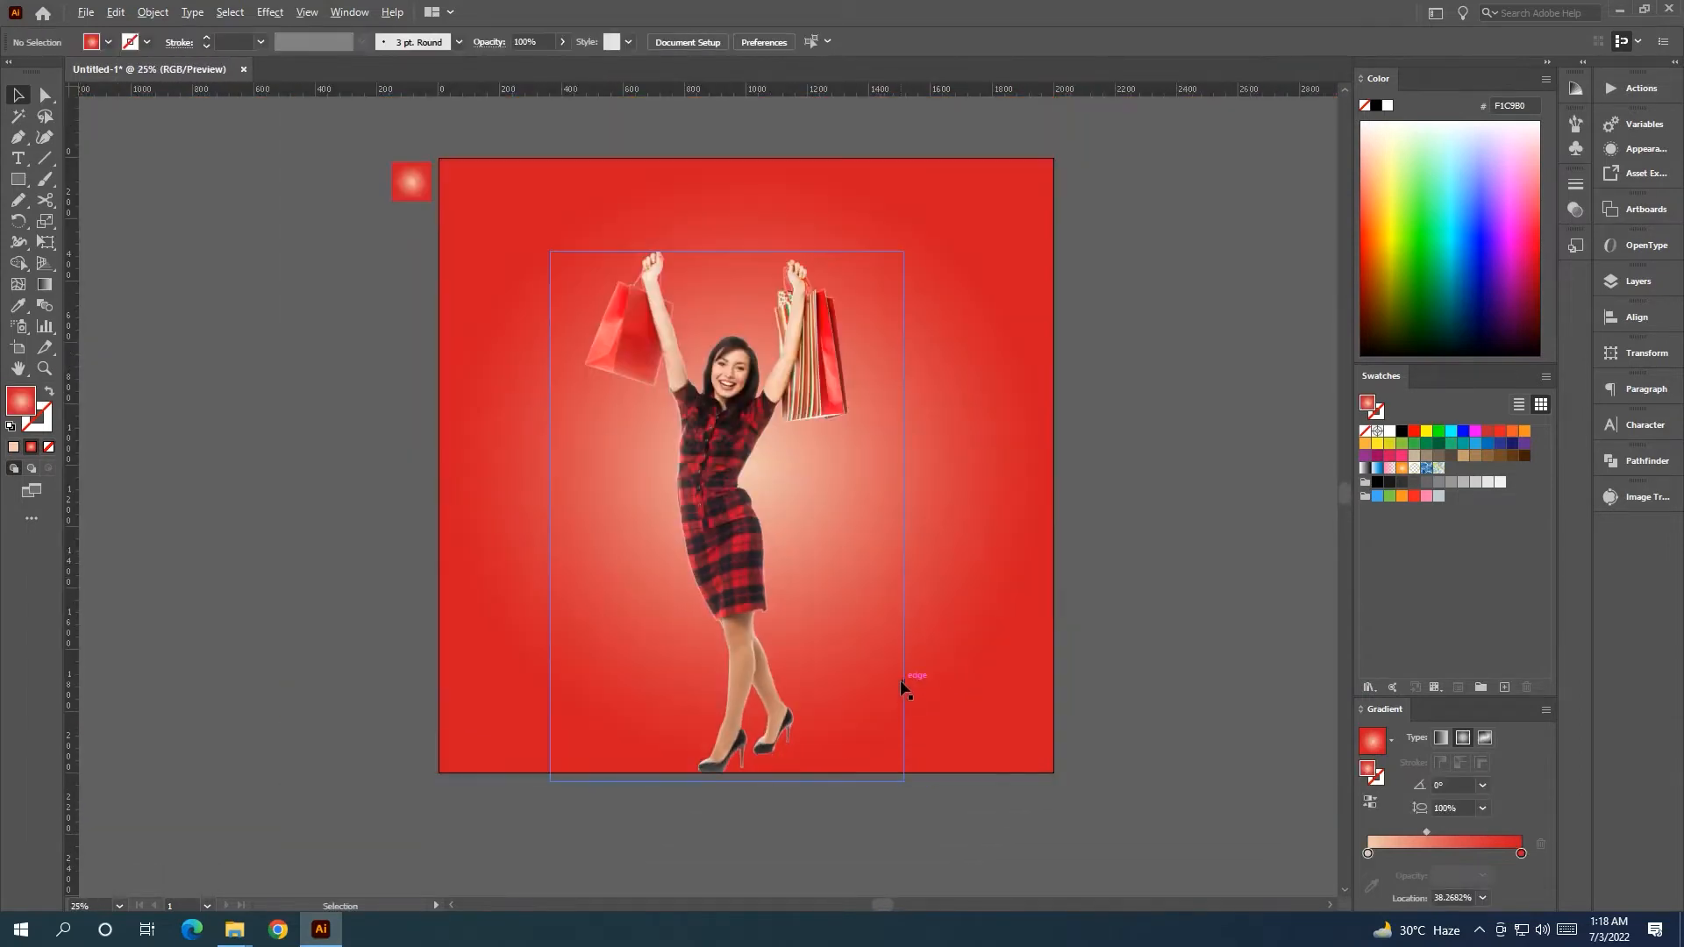
pyautogui.click(719, 427)
pyautogui.moveTo(904, 252); pyautogui.dragTo(883, 289)
pyautogui.click(814, 43)
pyautogui.click(1127, 425)
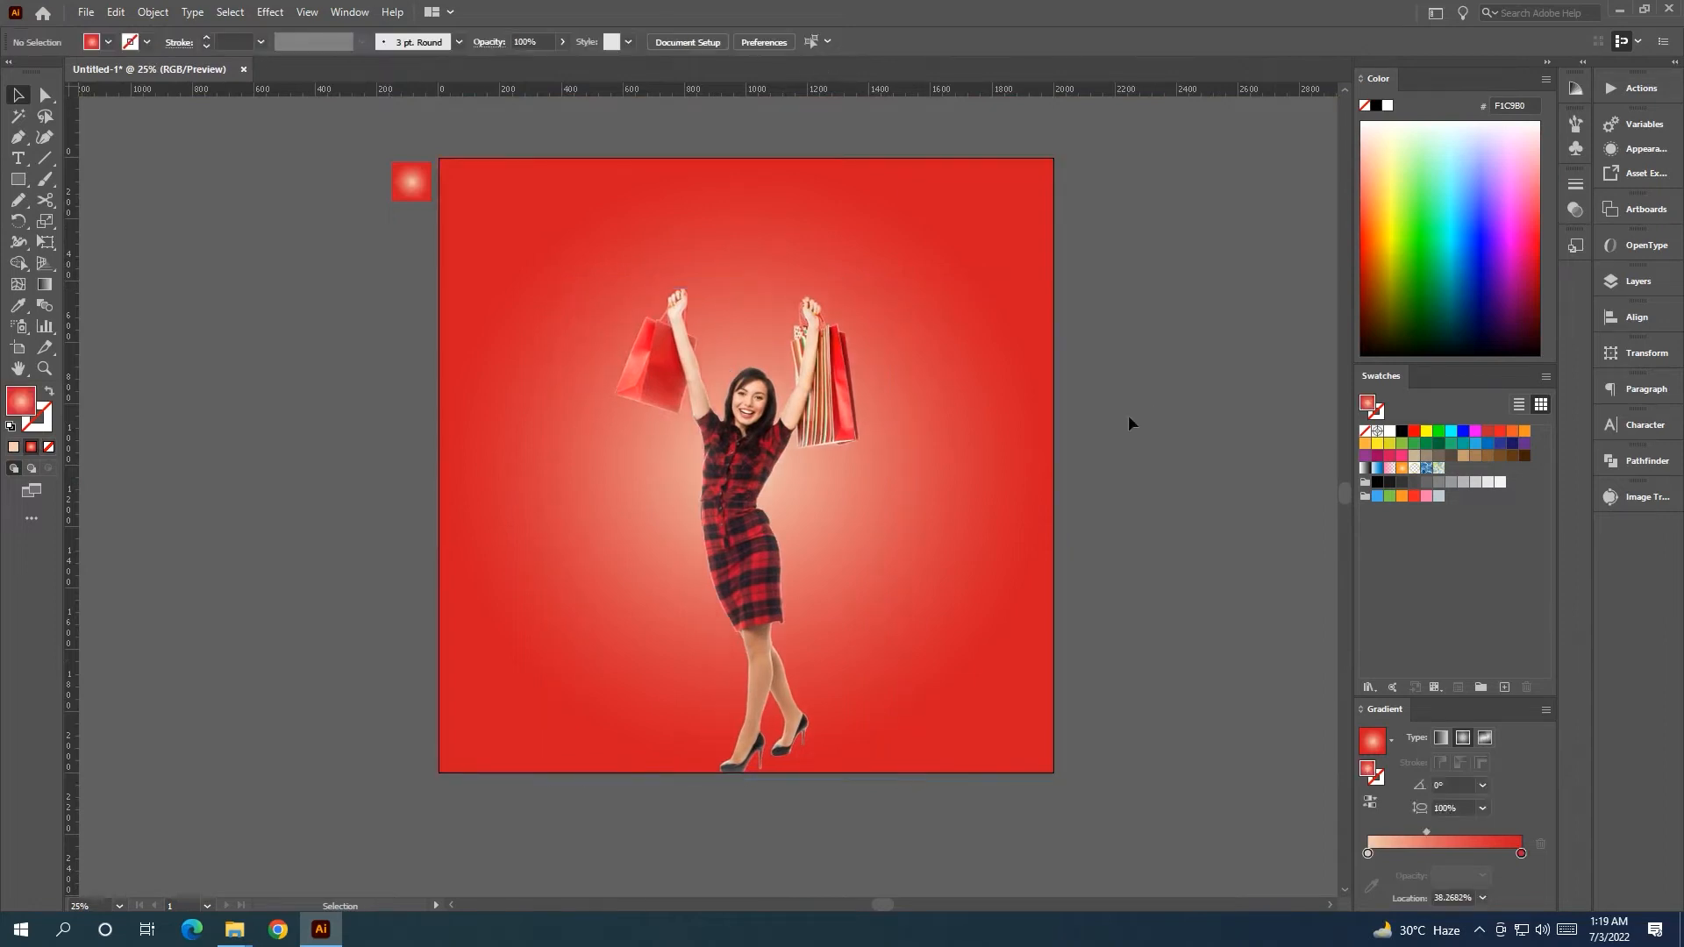
# Move the small gradient swatch square to the upper-left of the artboard.
pyautogui.scroll(-1, 1086, 509)
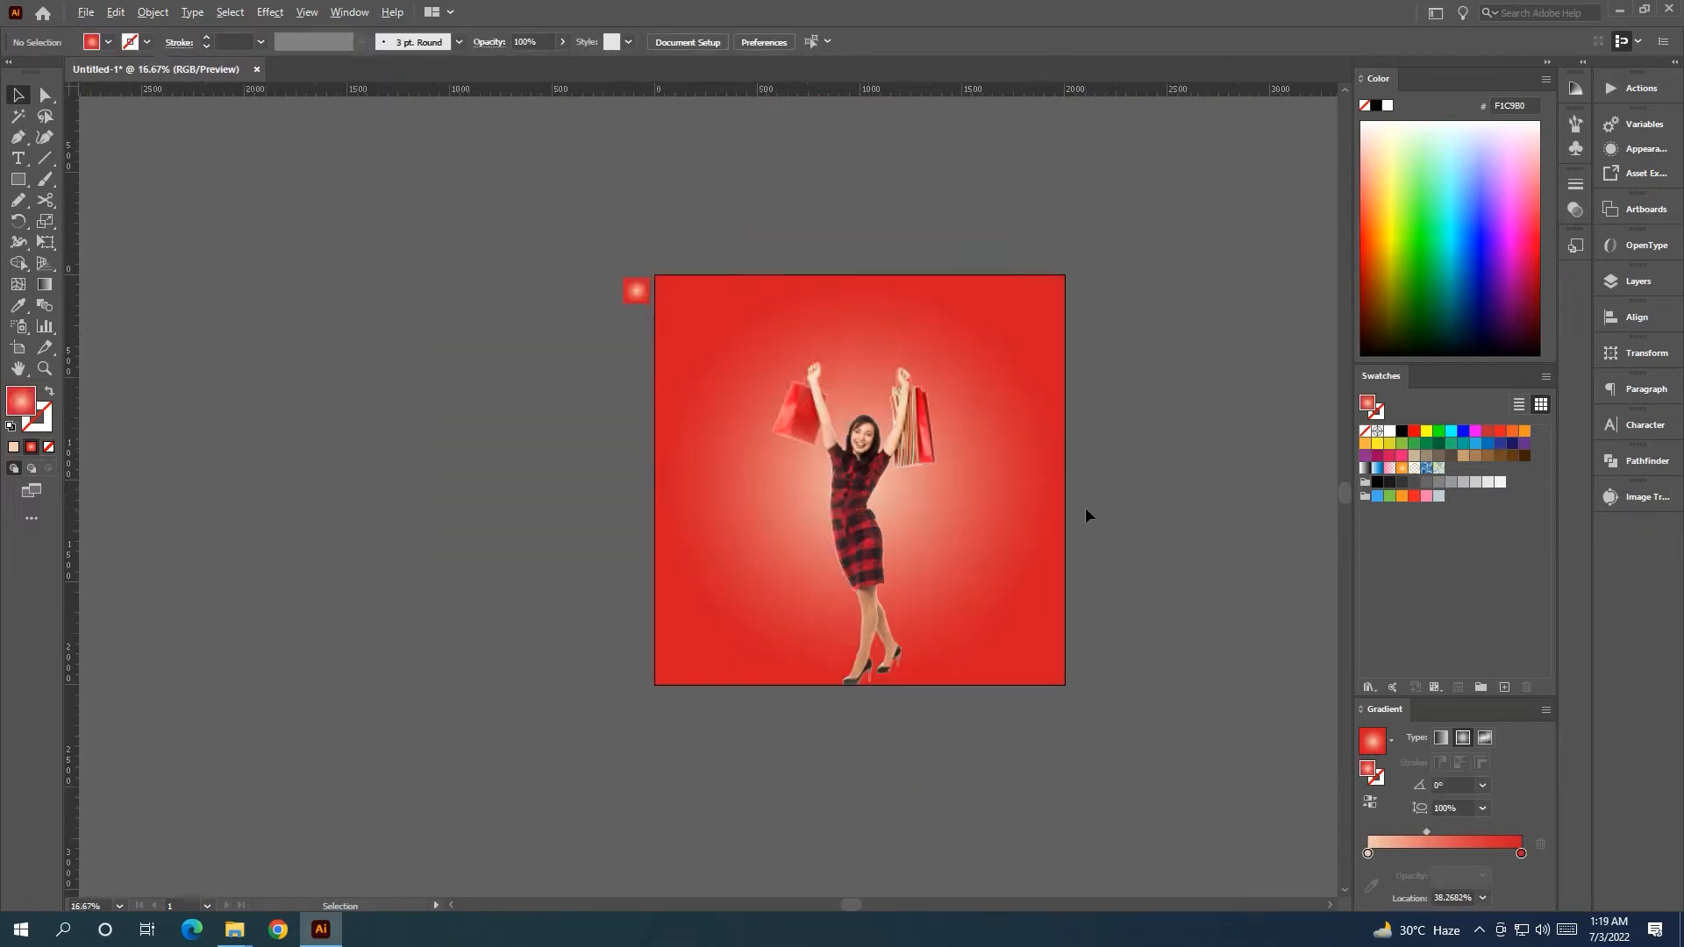
pyautogui.scroll(1, 1085, 515)
pyautogui.moveTo(412, 180); pyautogui.dragTo(458, 180)
# Fill the small square black, size it to 122 px, and add guides at its right and bottom edges.
pyautogui.click(1401, 431)
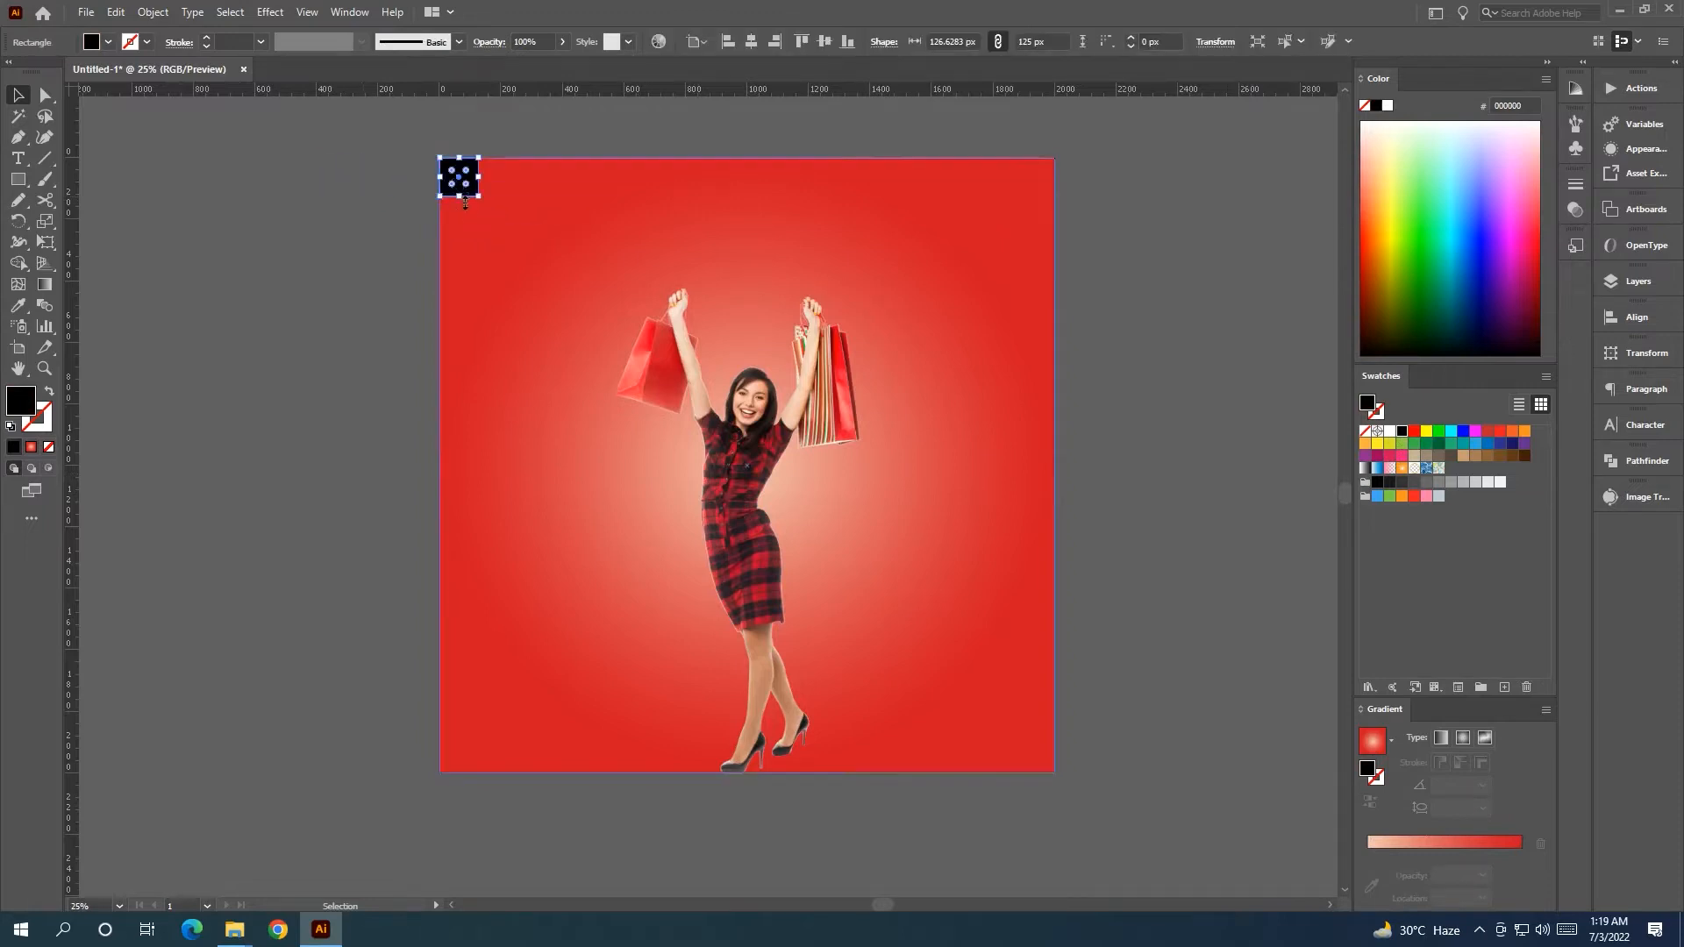
pyautogui.scroll(4, 459, 175)
pyautogui.moveTo(521, 240); pyautogui.dragTo(517, 243)
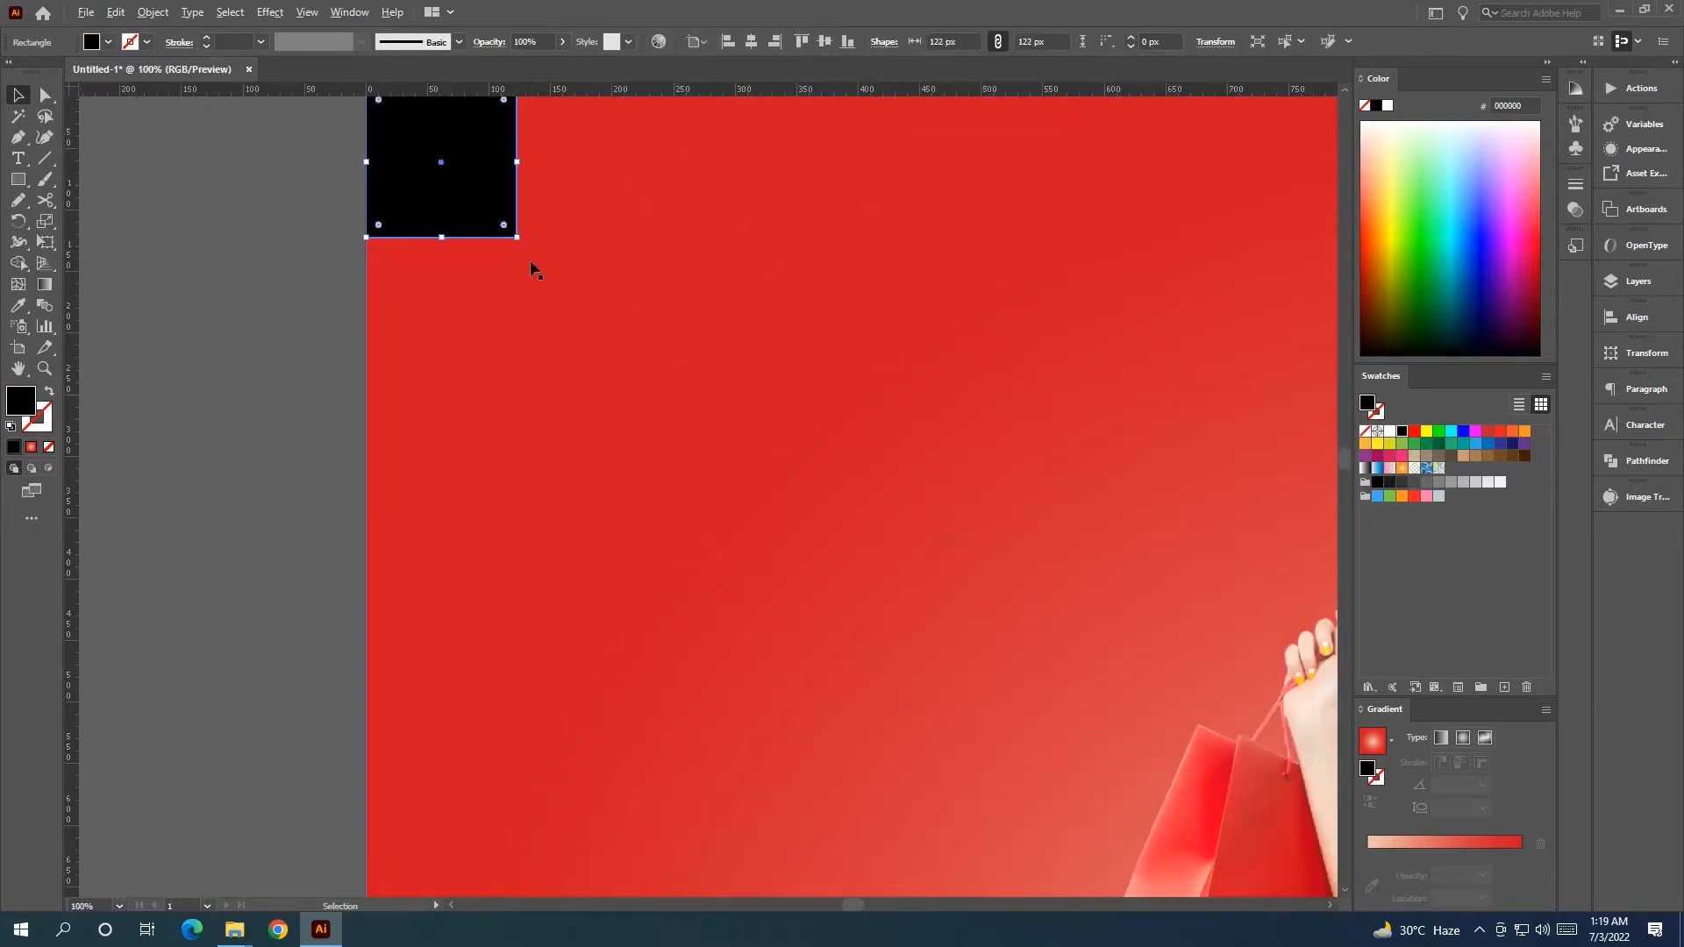
pyautogui.scroll(-1, 533, 256)
pyautogui.moveTo(524, 483); pyautogui.dragTo(519, 482)
pyautogui.moveTo(652, 90); pyautogui.dragTo(643, 245)
pyautogui.scroll(8, 525, 247)
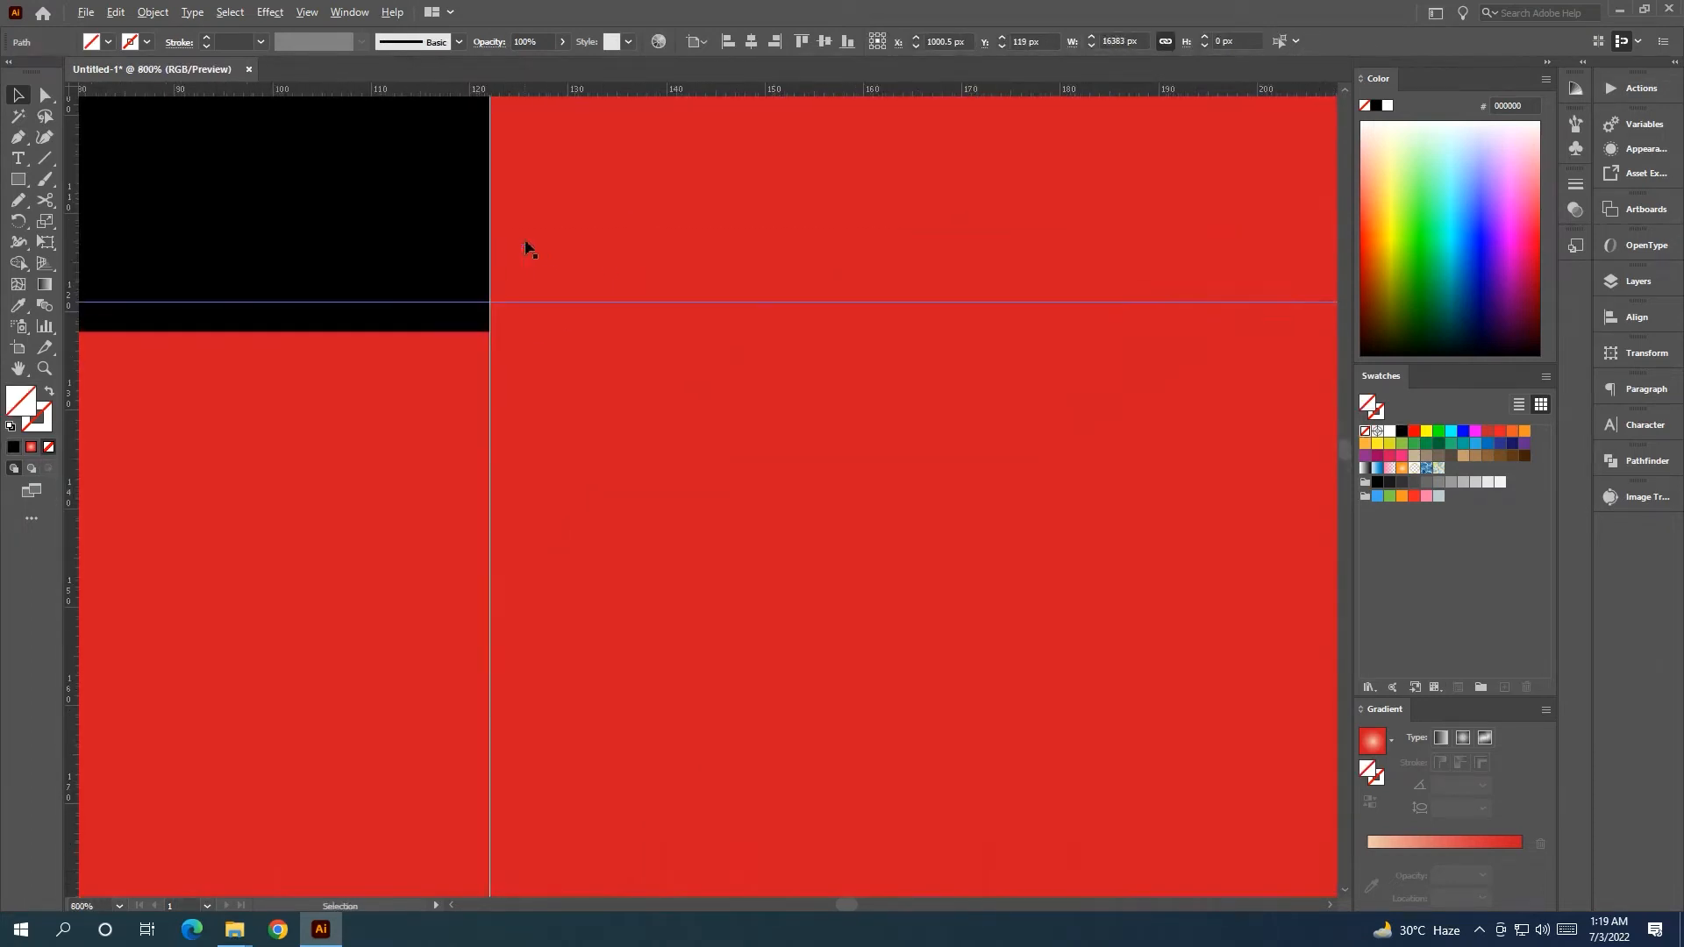
pyautogui.moveTo(496, 333); pyautogui.dragTo(1008, 826)
pyautogui.scroll(-14, 504, 380)
pyautogui.scroll(2, 556, 394)
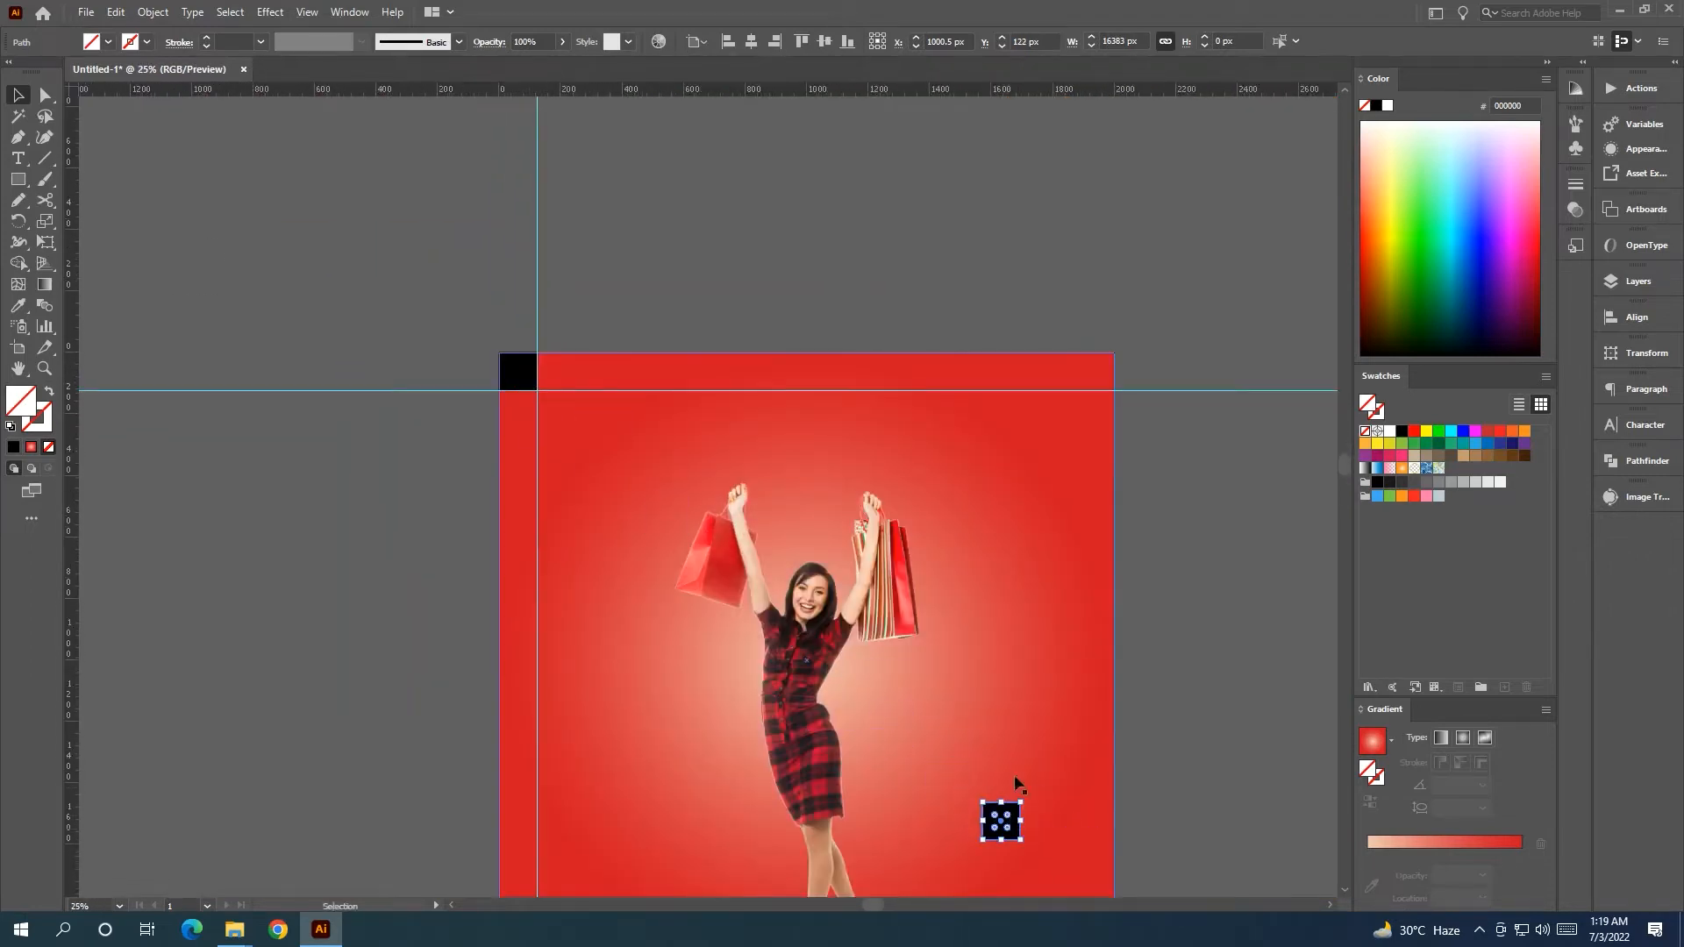
pyautogui.scroll(-8, 1081, 635)
pyautogui.scroll(3, 1081, 633)
# Copy the black square to the artboard's bottom-right corner and add guides at its top and left edges.
pyautogui.moveTo(1105, 703); pyautogui.dragTo(835, 481)
pyautogui.moveTo(616, 301); pyautogui.dragTo(865, 649)
pyautogui.scroll(5, 914, 601)
pyautogui.scroll(4, 924, 386)
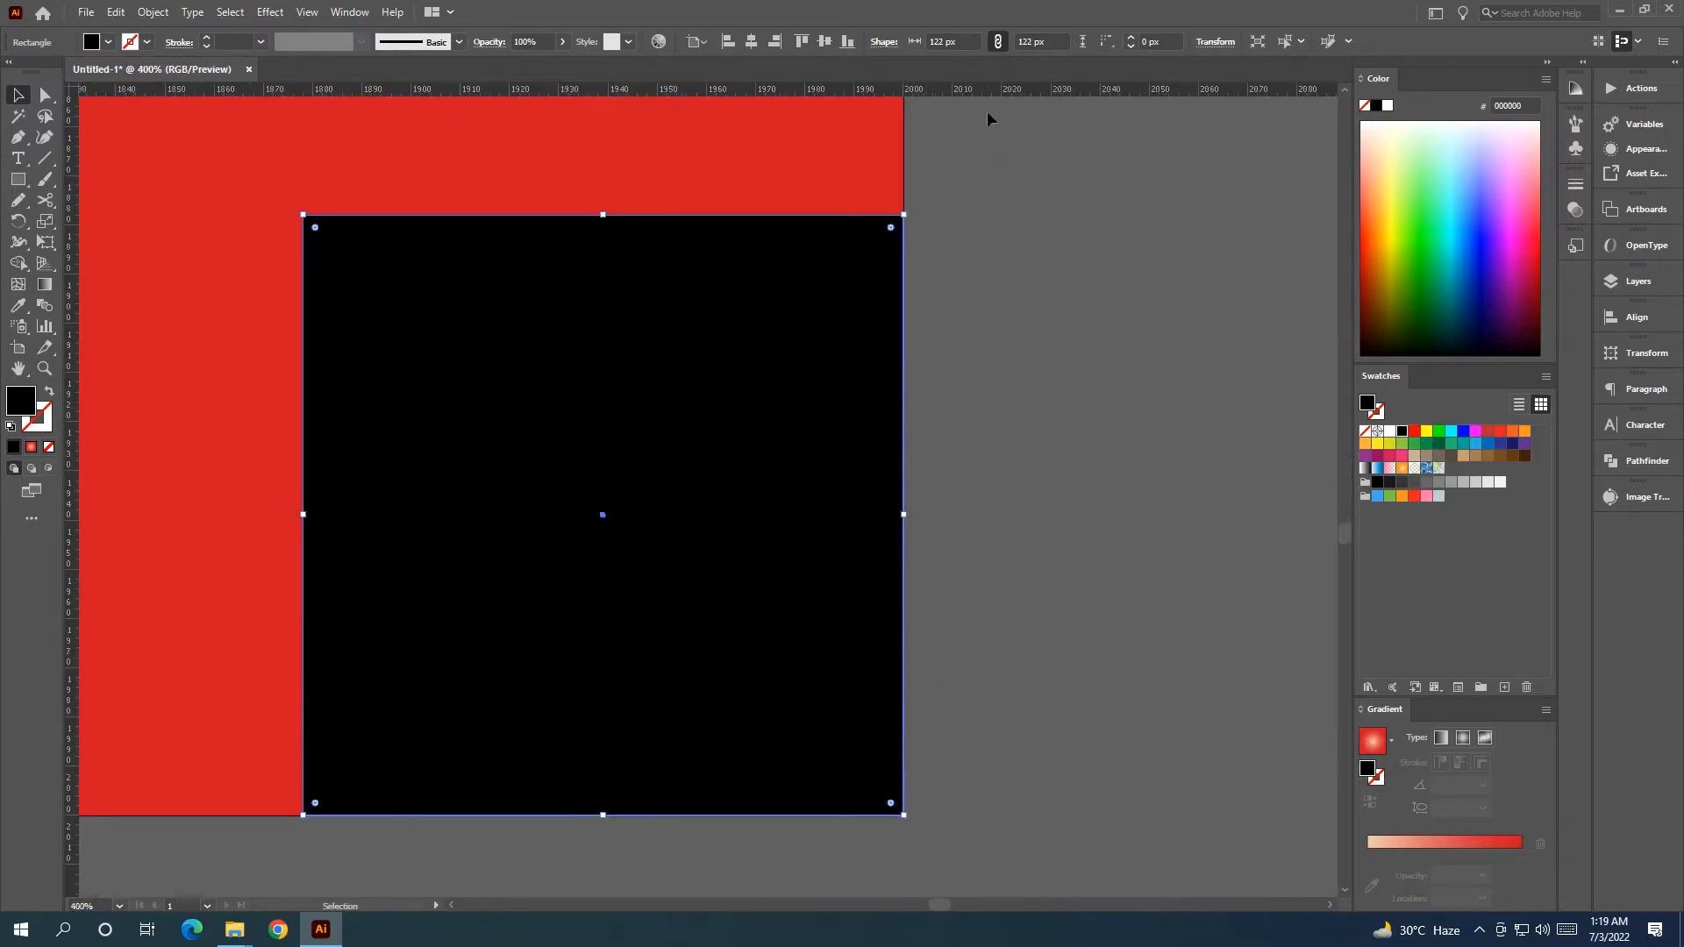
pyautogui.moveTo(987, 193); pyautogui.dragTo(986, 215)
pyautogui.moveTo(71, 531); pyautogui.dragTo(303, 579)
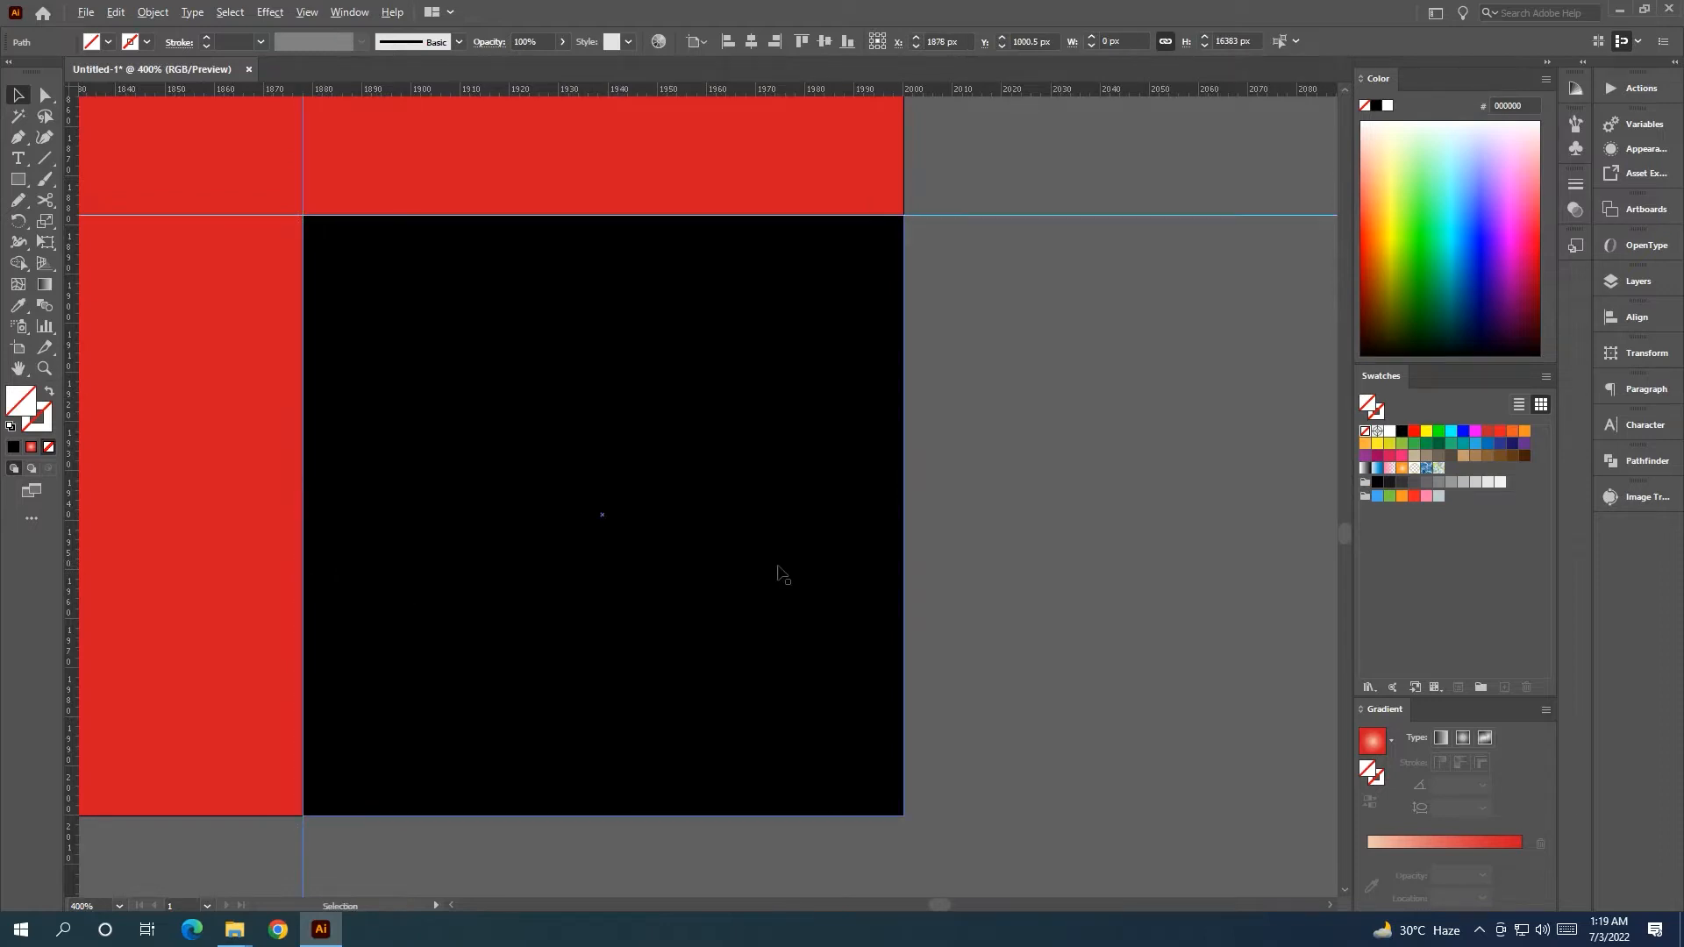
pyautogui.scroll(-10, 890, 577)
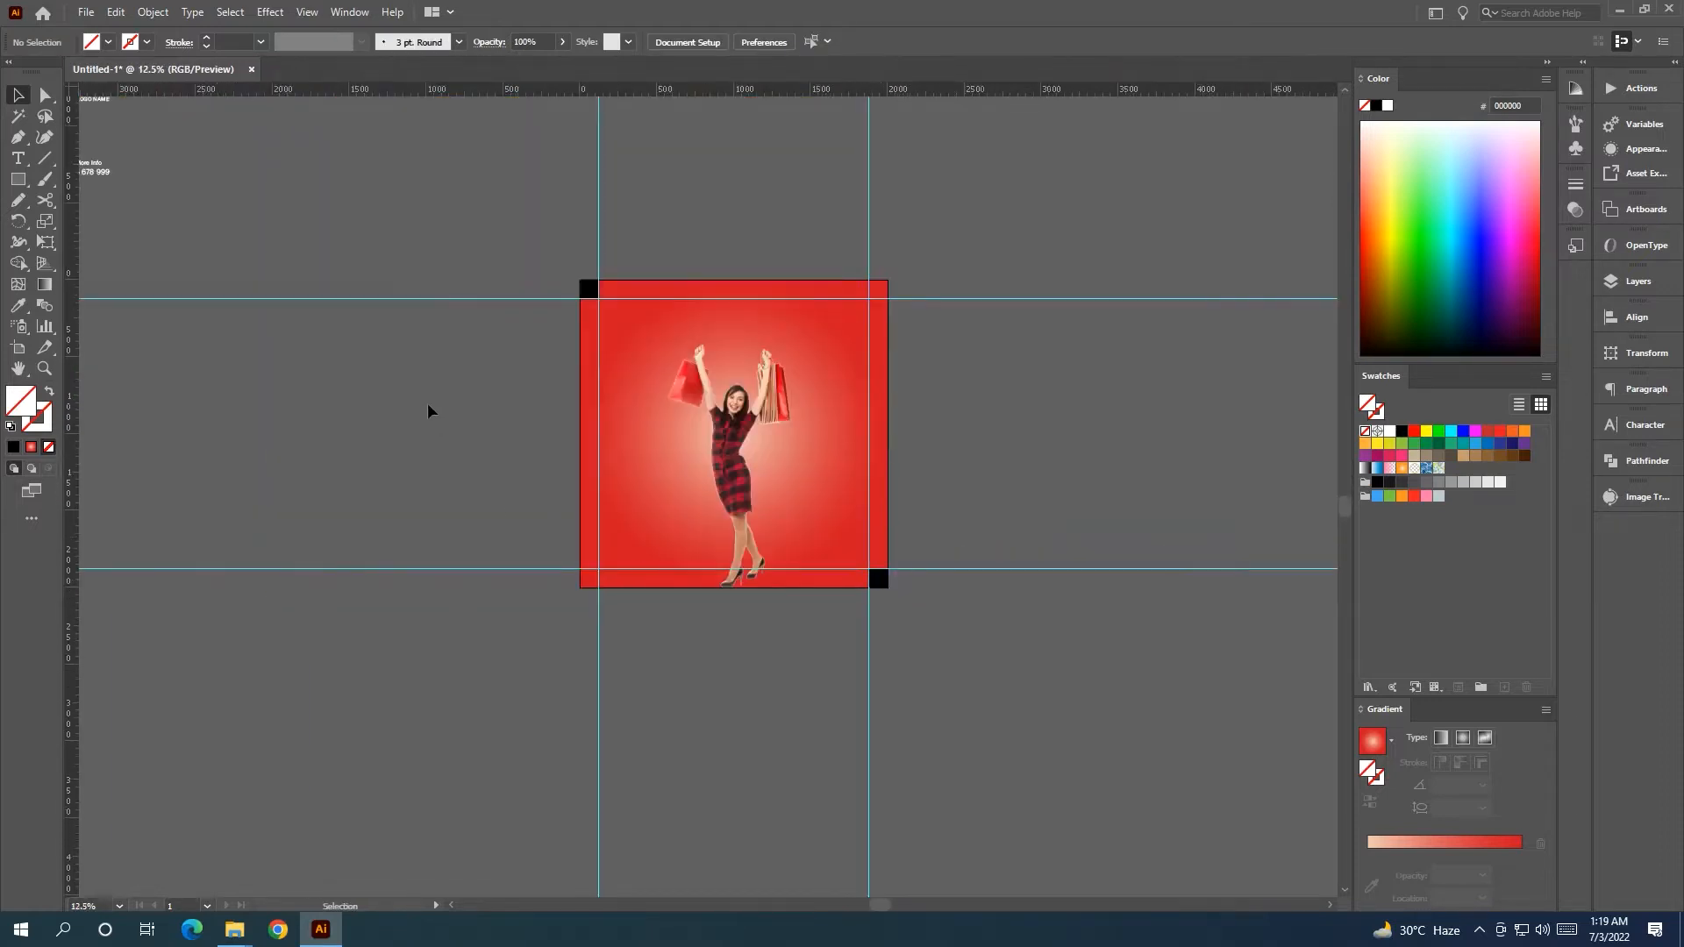
pyautogui.scroll(2, 427, 404)
pyautogui.moveTo(419, 396); pyautogui.dragTo(178, 402)
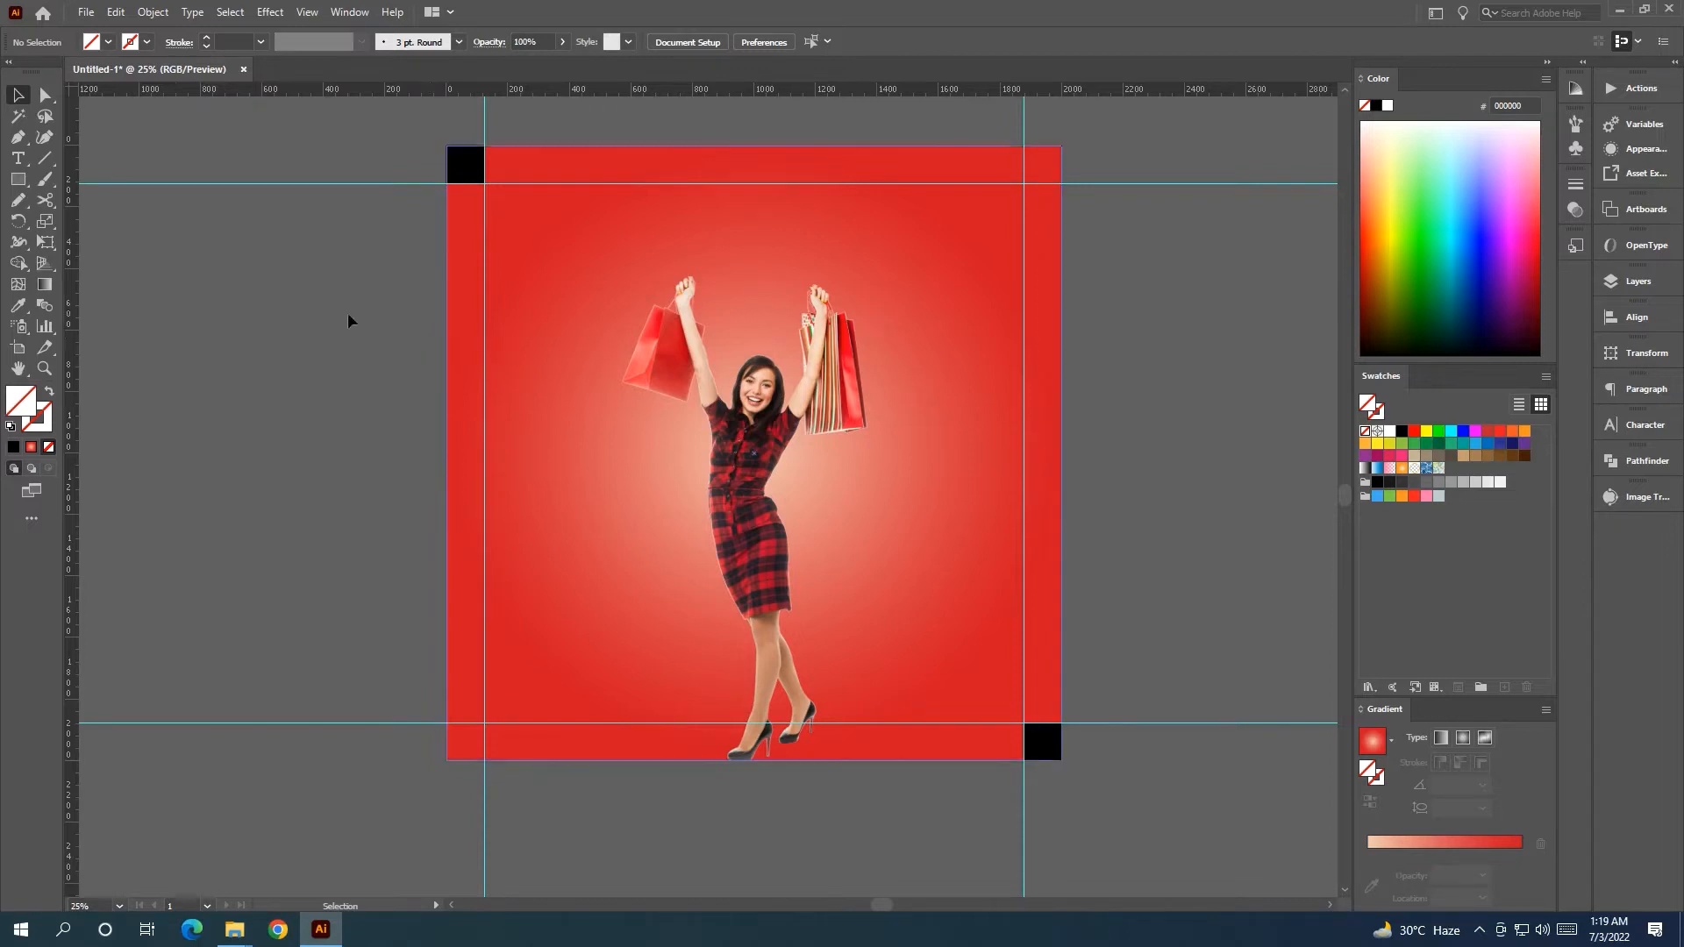
pyautogui.scroll(-1, 330, 309)
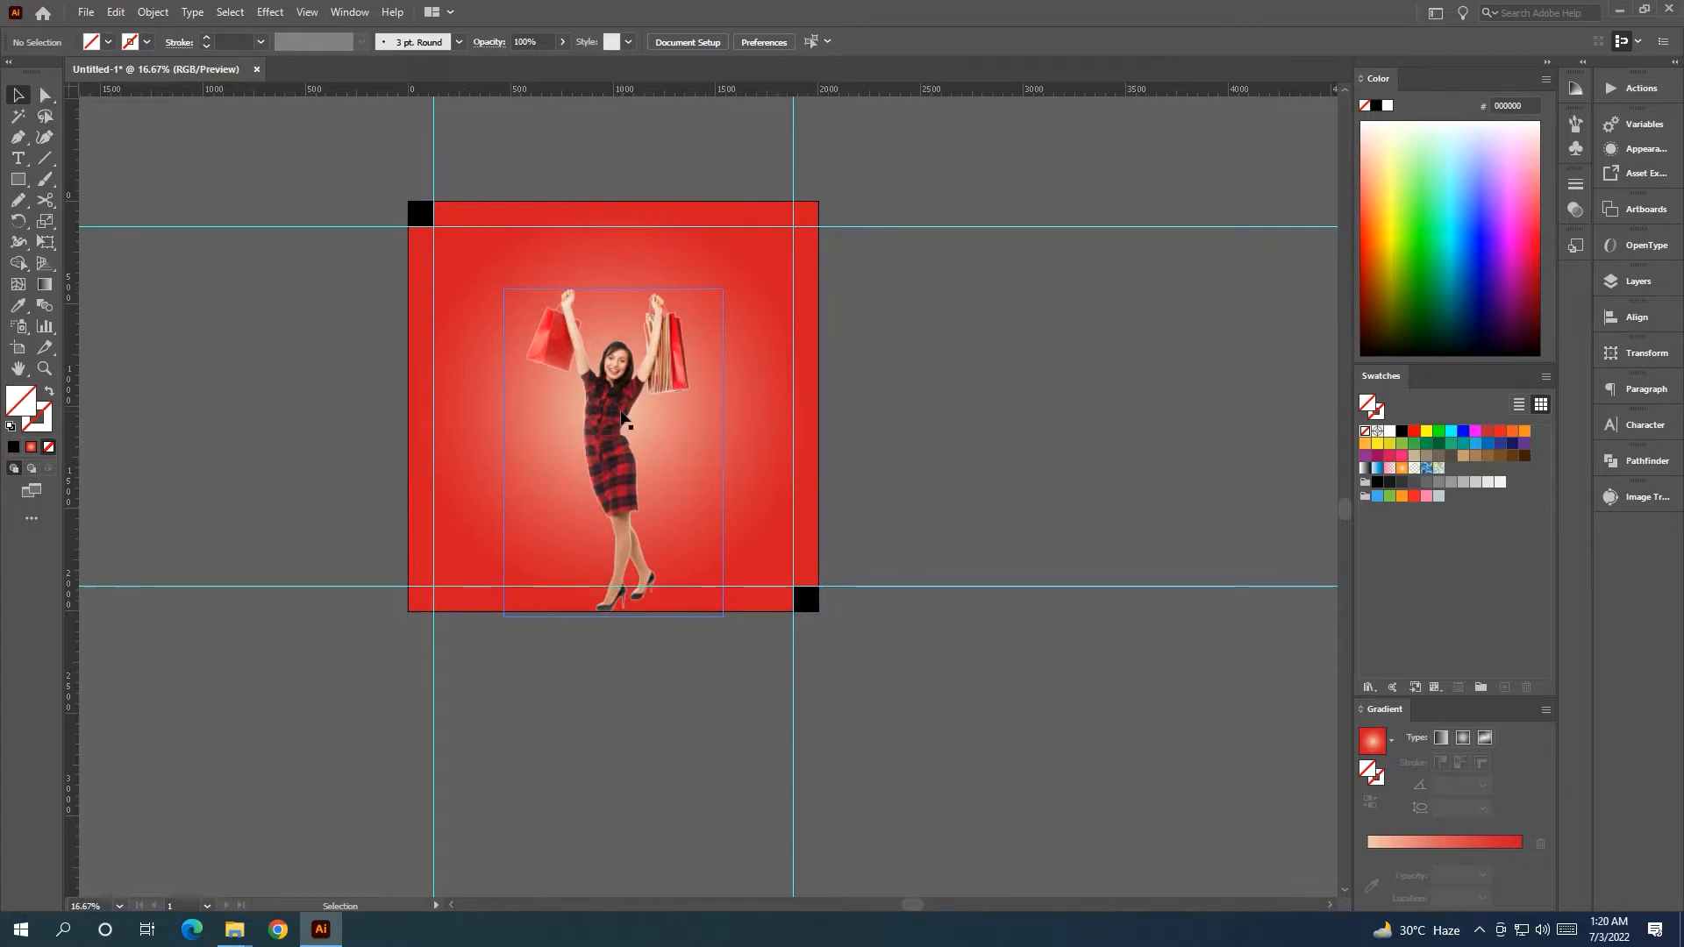
# Draw a 1061 px circle left of the artboard with a white stroke.
pyautogui.moveTo(17, 179); pyautogui.dragTo(83, 218)
pyautogui.moveTo(170, 317); pyautogui.dragTo(389, 535)
pyautogui.click(147, 46)
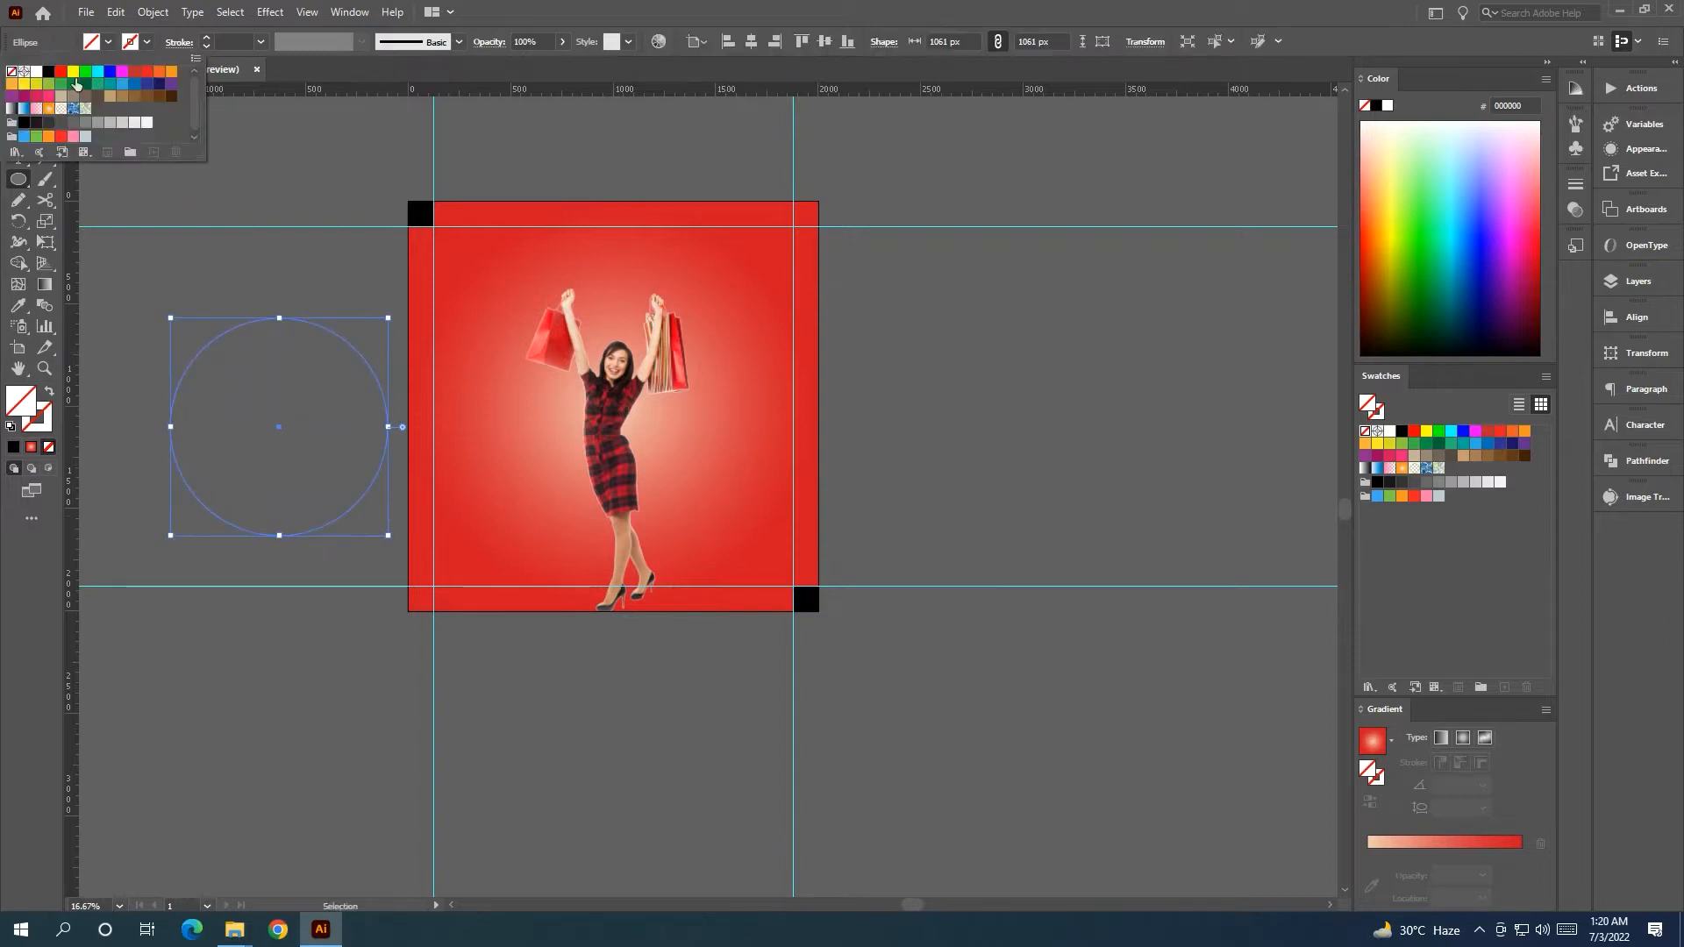
pyautogui.click(36, 71)
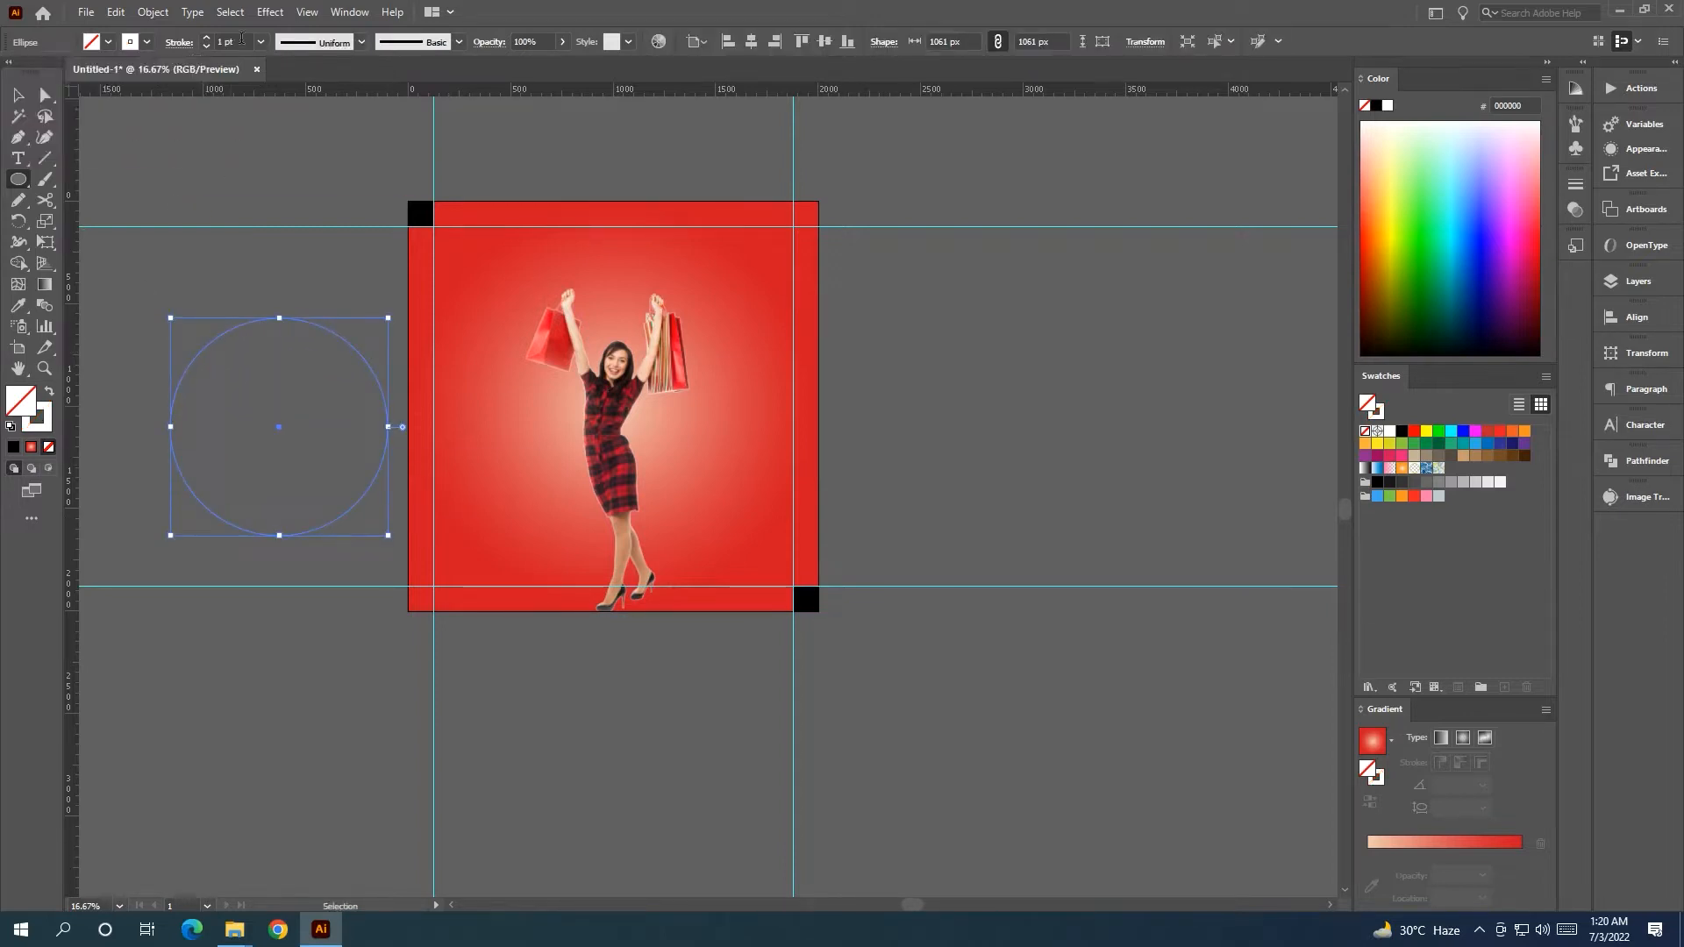
pyautogui.scroll(3, 227, 41)
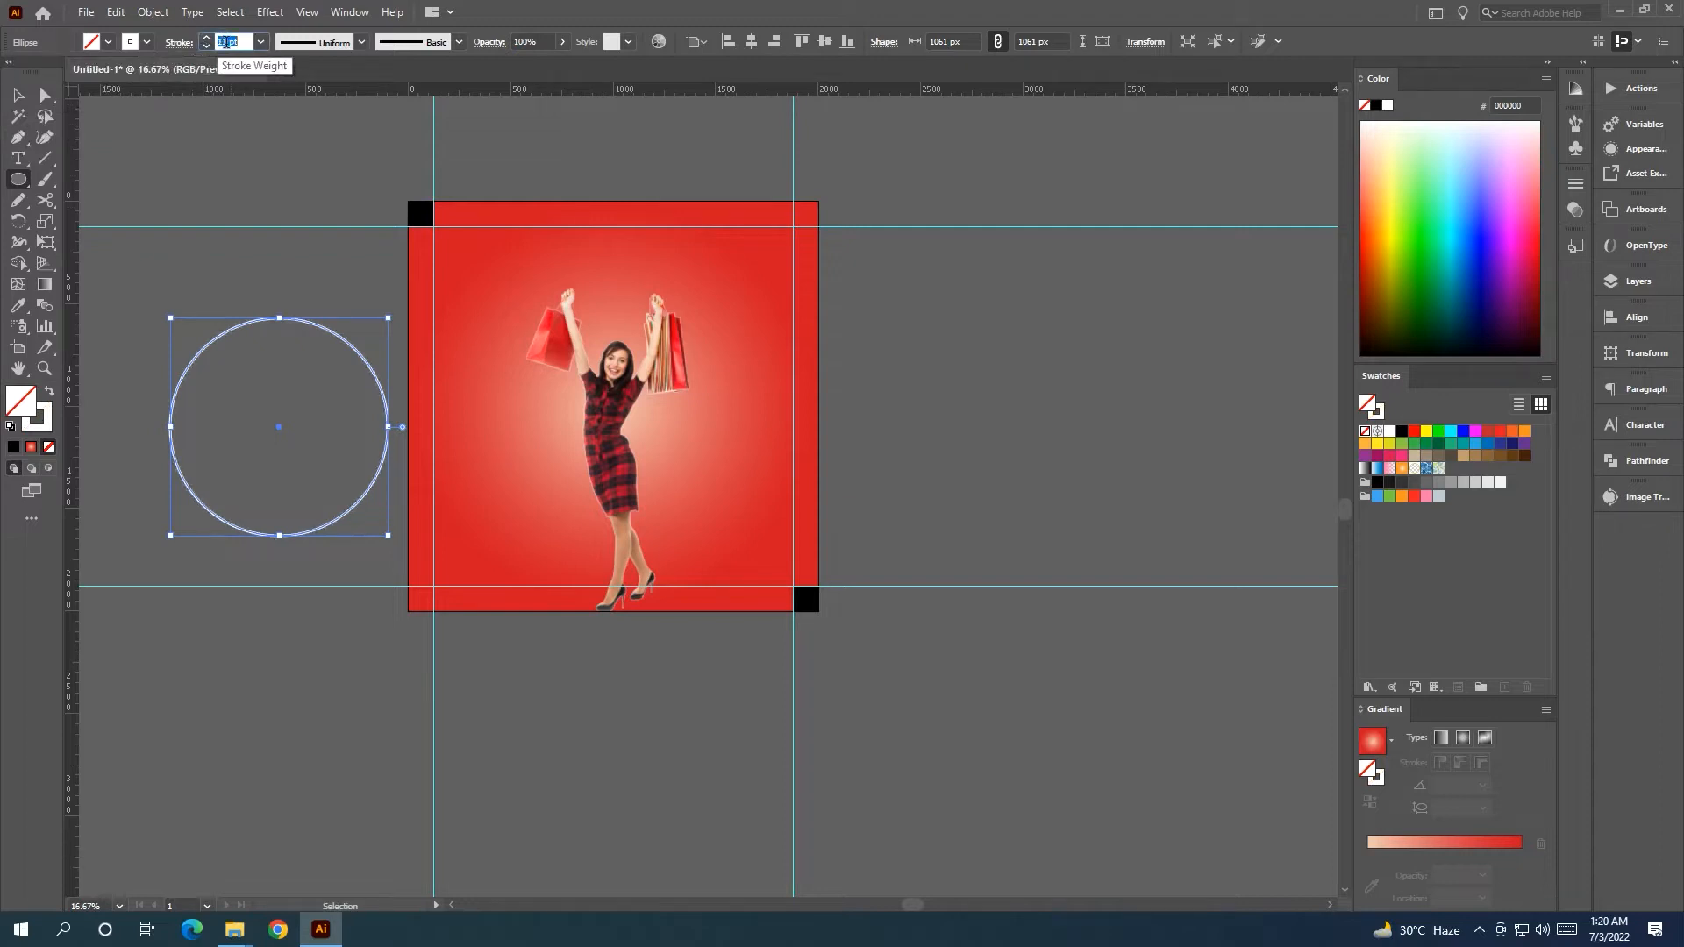
# Expand the circle's stroke into a filled ring shape with Object > Expand and shift it slightly left.
pyautogui.click(18, 95)
pyautogui.click(243, 151)
pyautogui.click(309, 323)
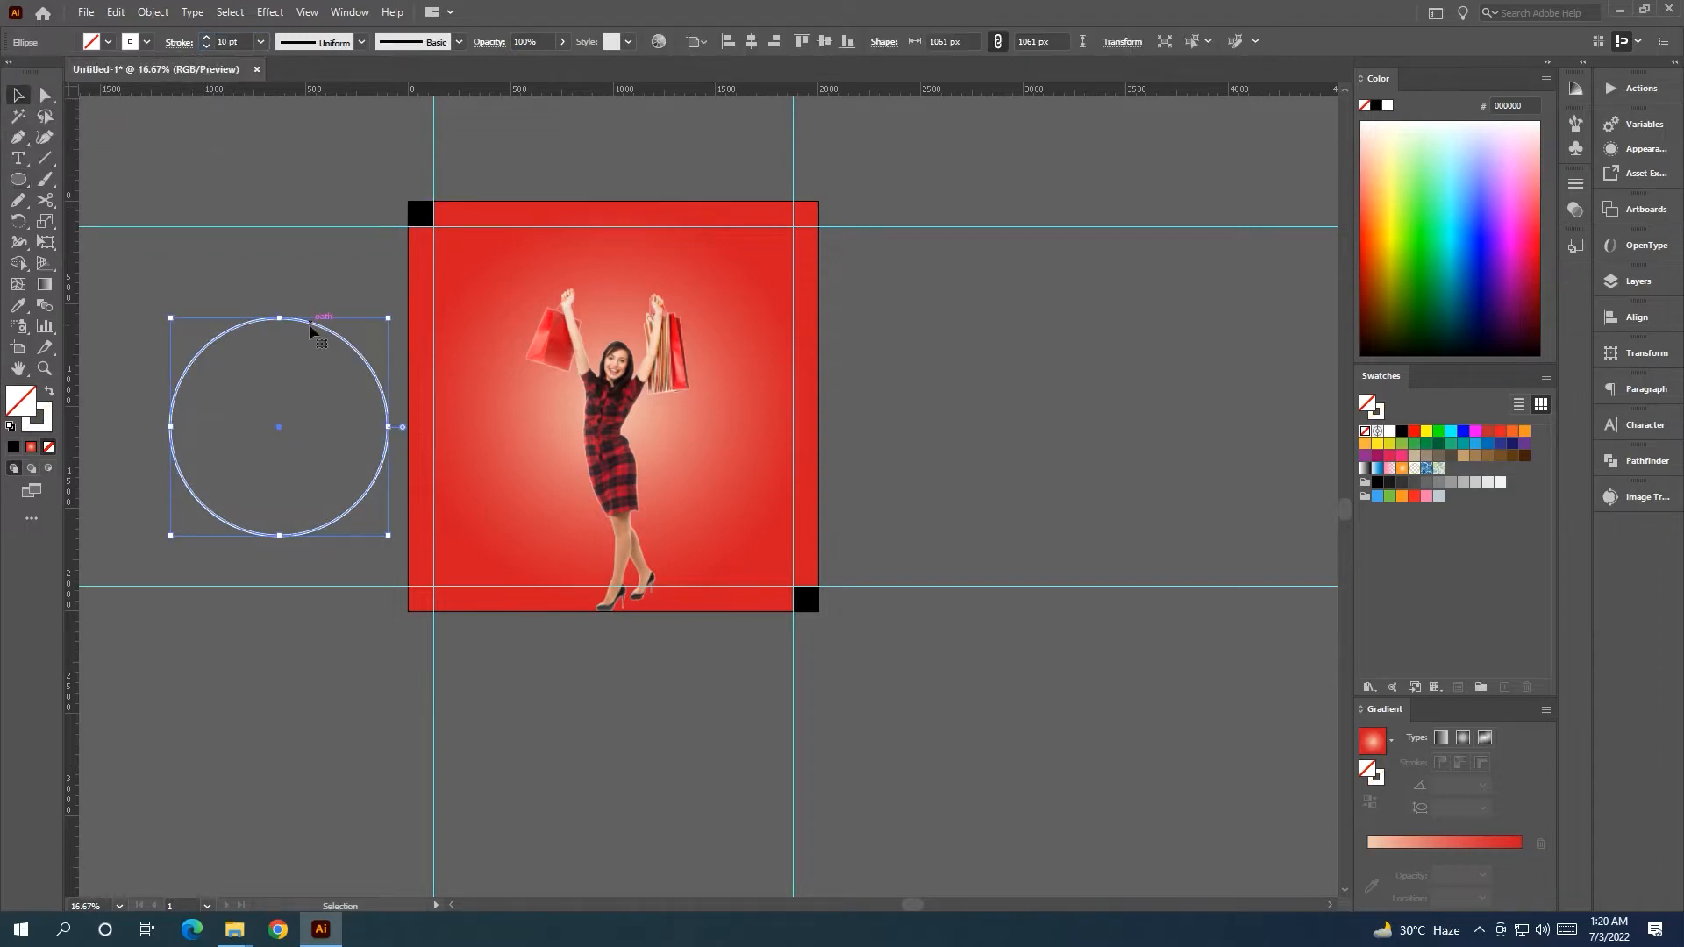
pyautogui.click(292, 180)
pyautogui.click(265, 321)
pyautogui.click(153, 11)
pyautogui.click(205, 226)
pyautogui.click(452, 547)
pyautogui.click(335, 408)
pyautogui.click(356, 355)
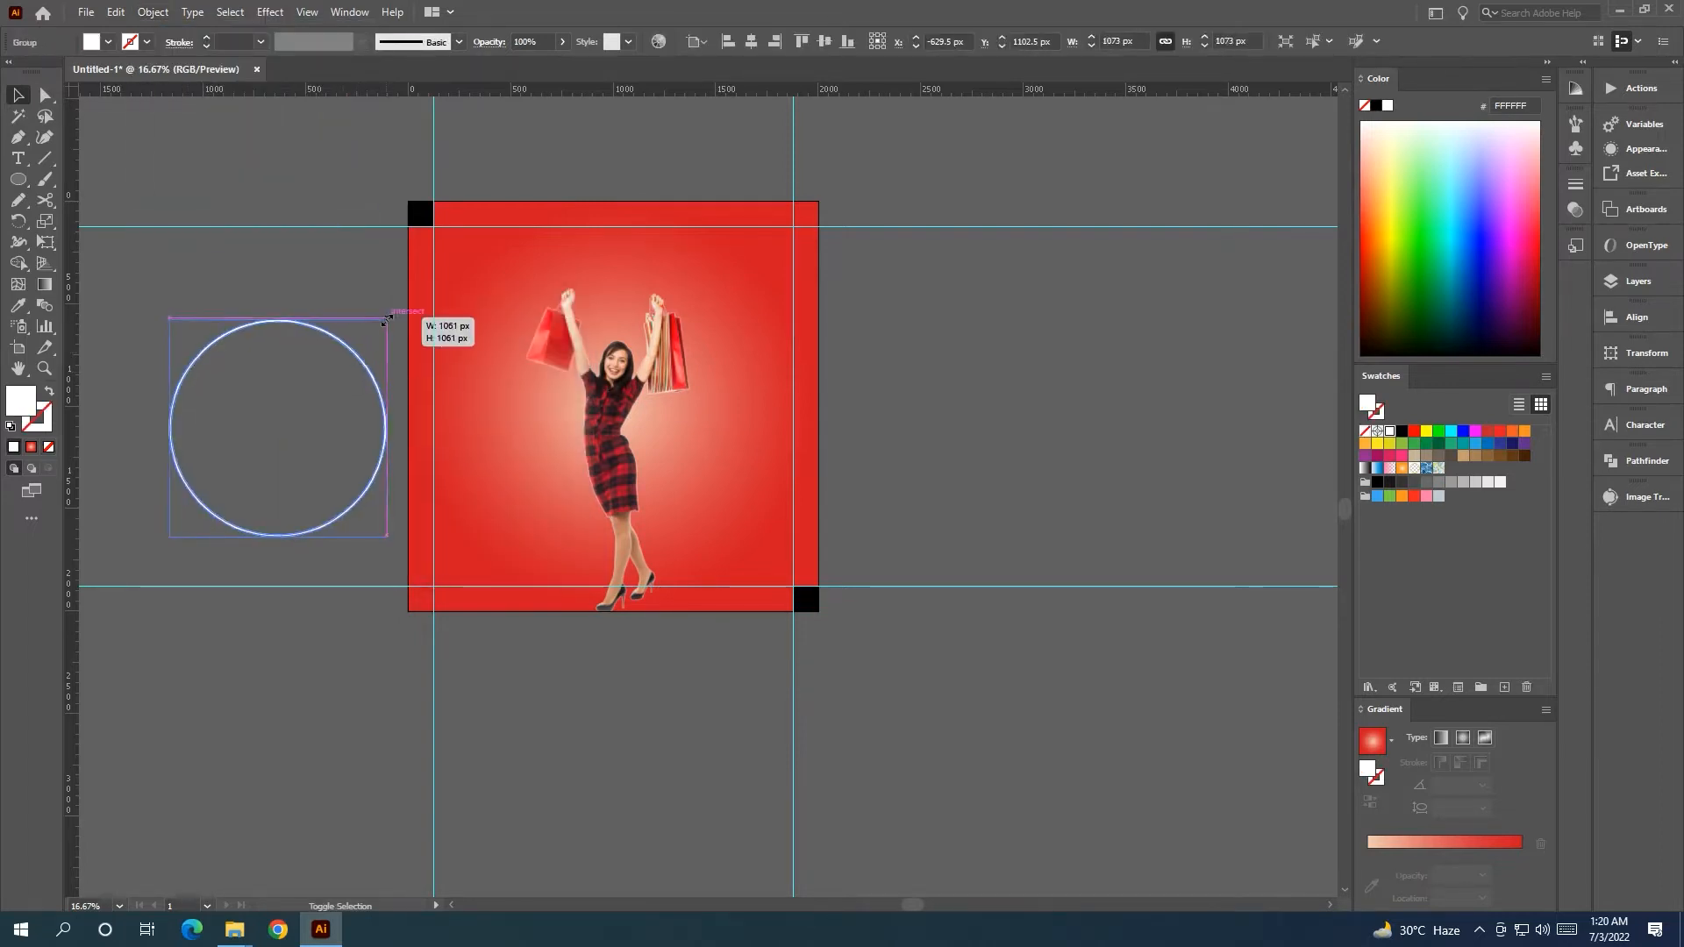
pyautogui.click(375, 408)
pyautogui.moveTo(380, 368); pyautogui.dragTo(484, 347)
# Move the two-ring pair up and to the left.
pyautogui.scroll(2, 279, 344)
pyautogui.click(349, 258)
pyautogui.moveTo(349, 258); pyautogui.dragTo(390, 250)
pyautogui.click(655, 276)
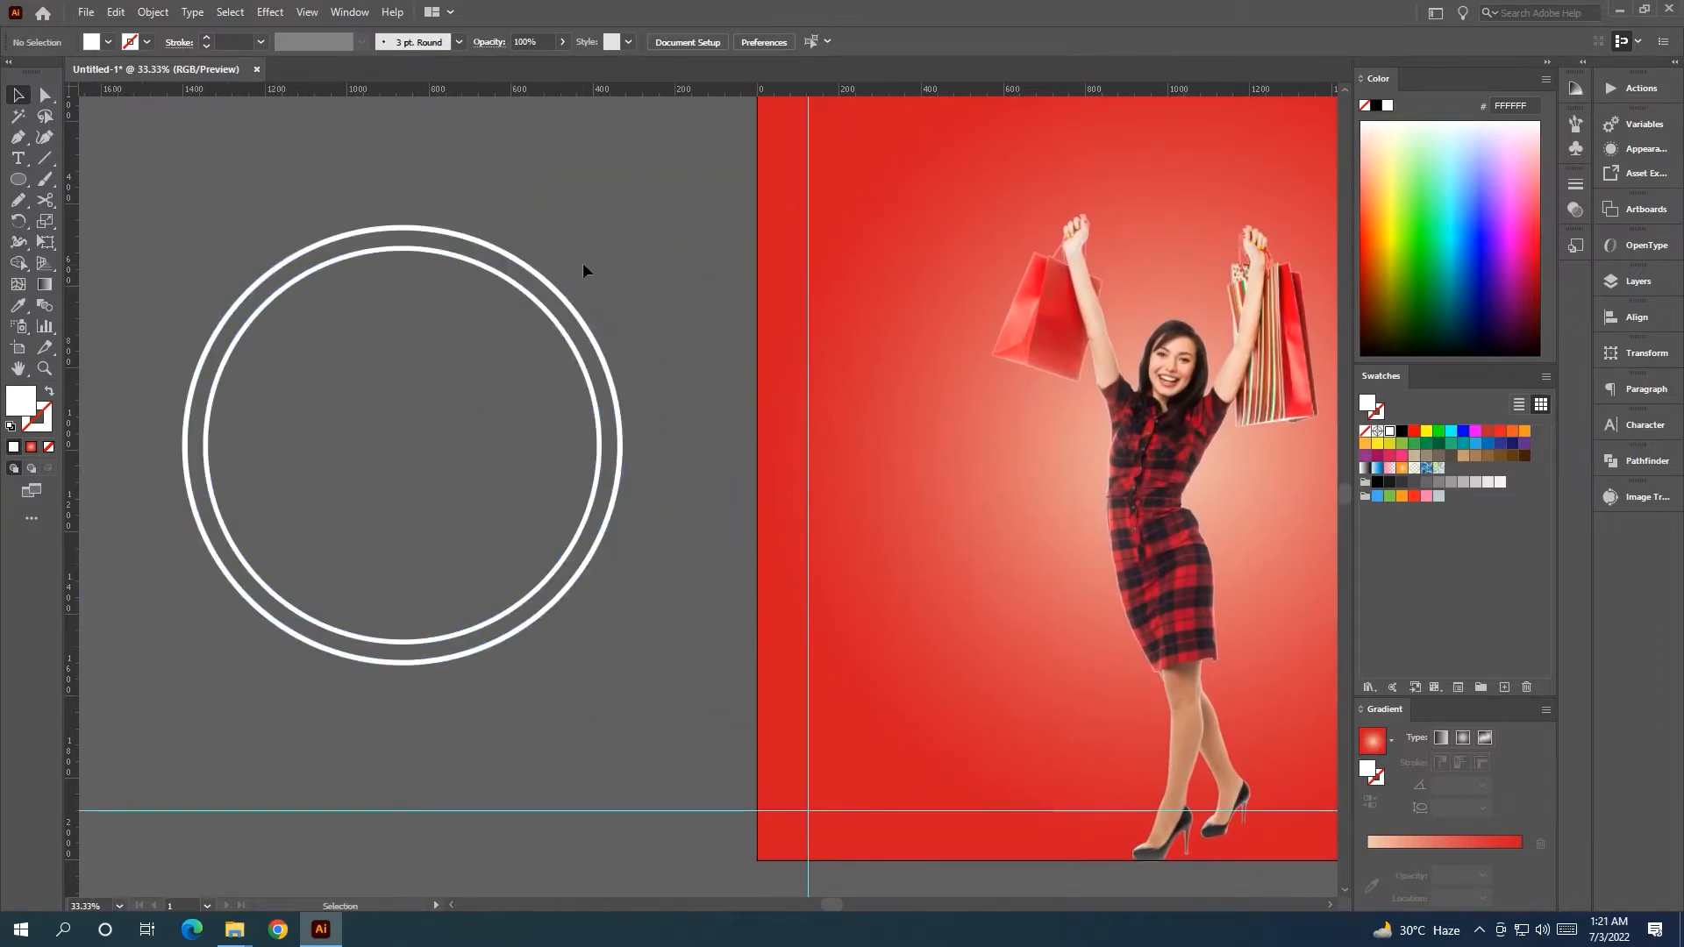
pyautogui.click(606, 355)
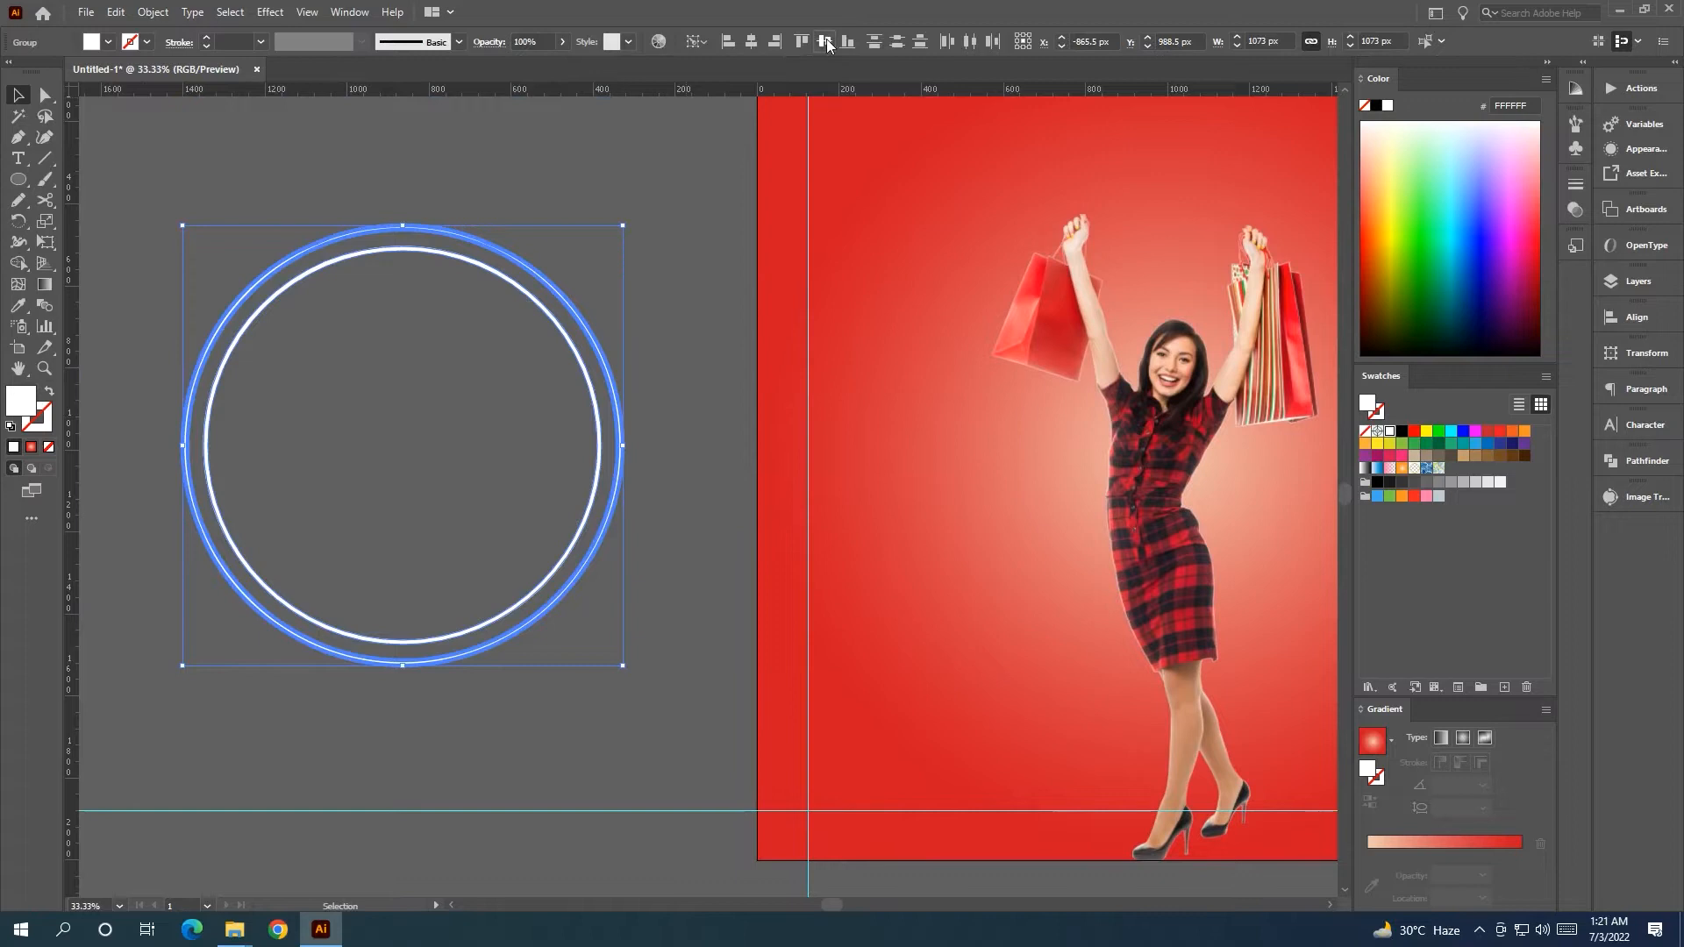
pyautogui.click(564, 319)
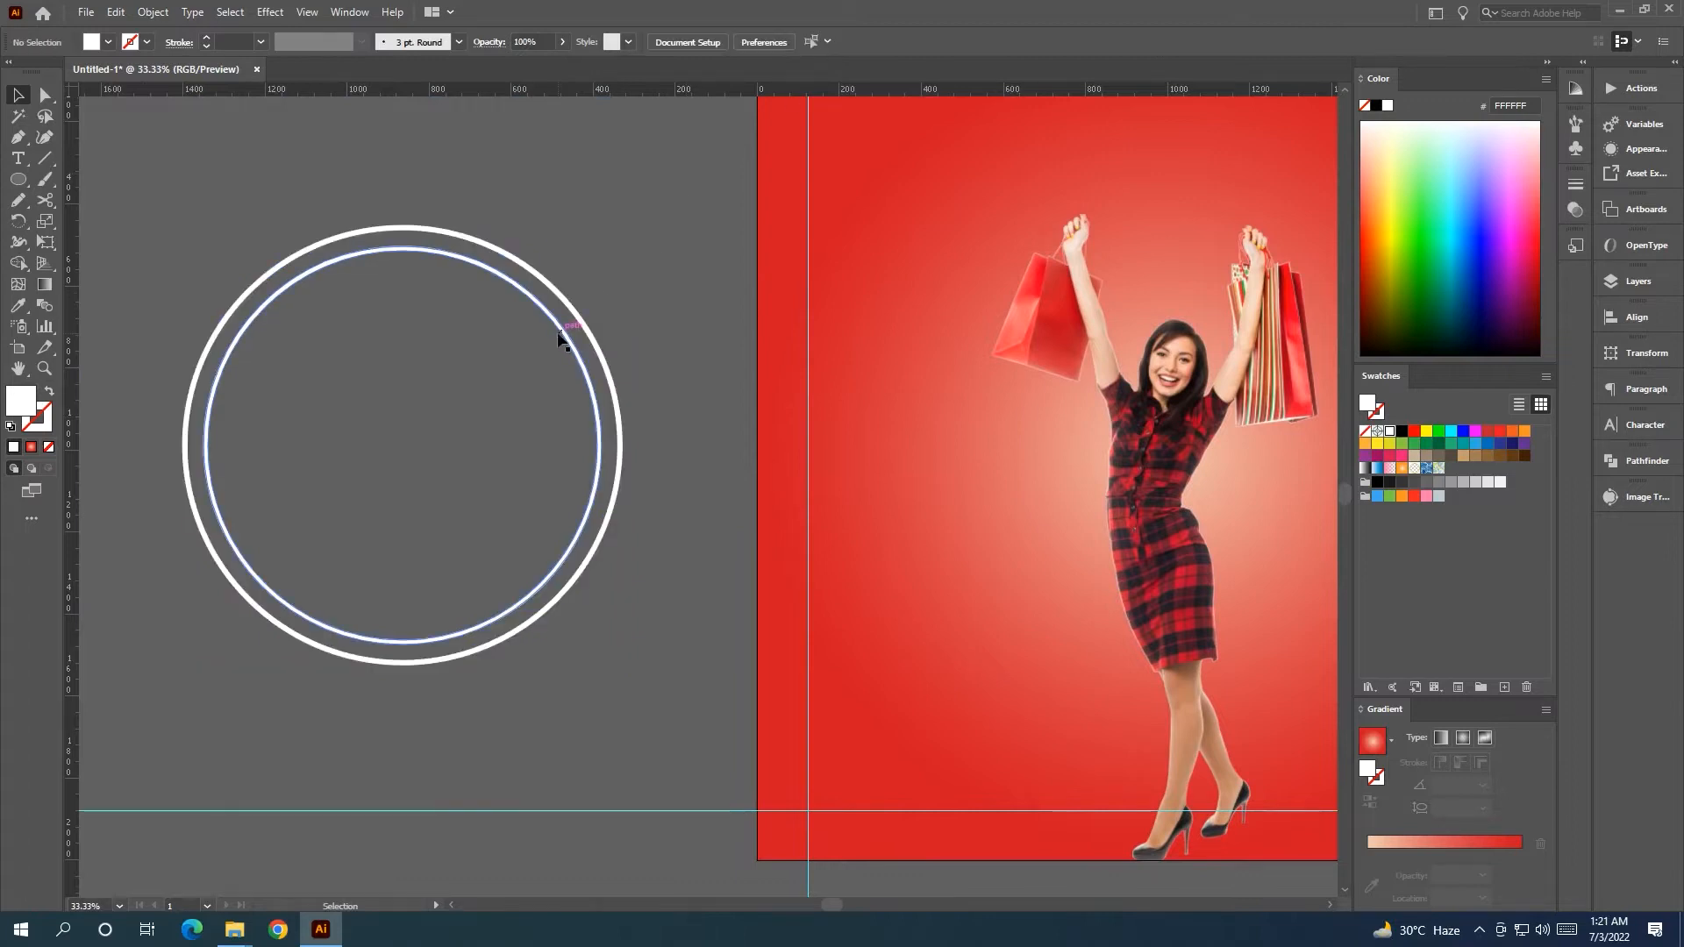
pyautogui.click(572, 361)
# Alt-drag a copy of the ring pair, scale it to 865 px and centre it inside the originals.
pyautogui.keyDown('alt'); pyautogui.moveTo(572, 361); pyautogui.dragTo(826, 421); pyautogui.keyUp('alt')
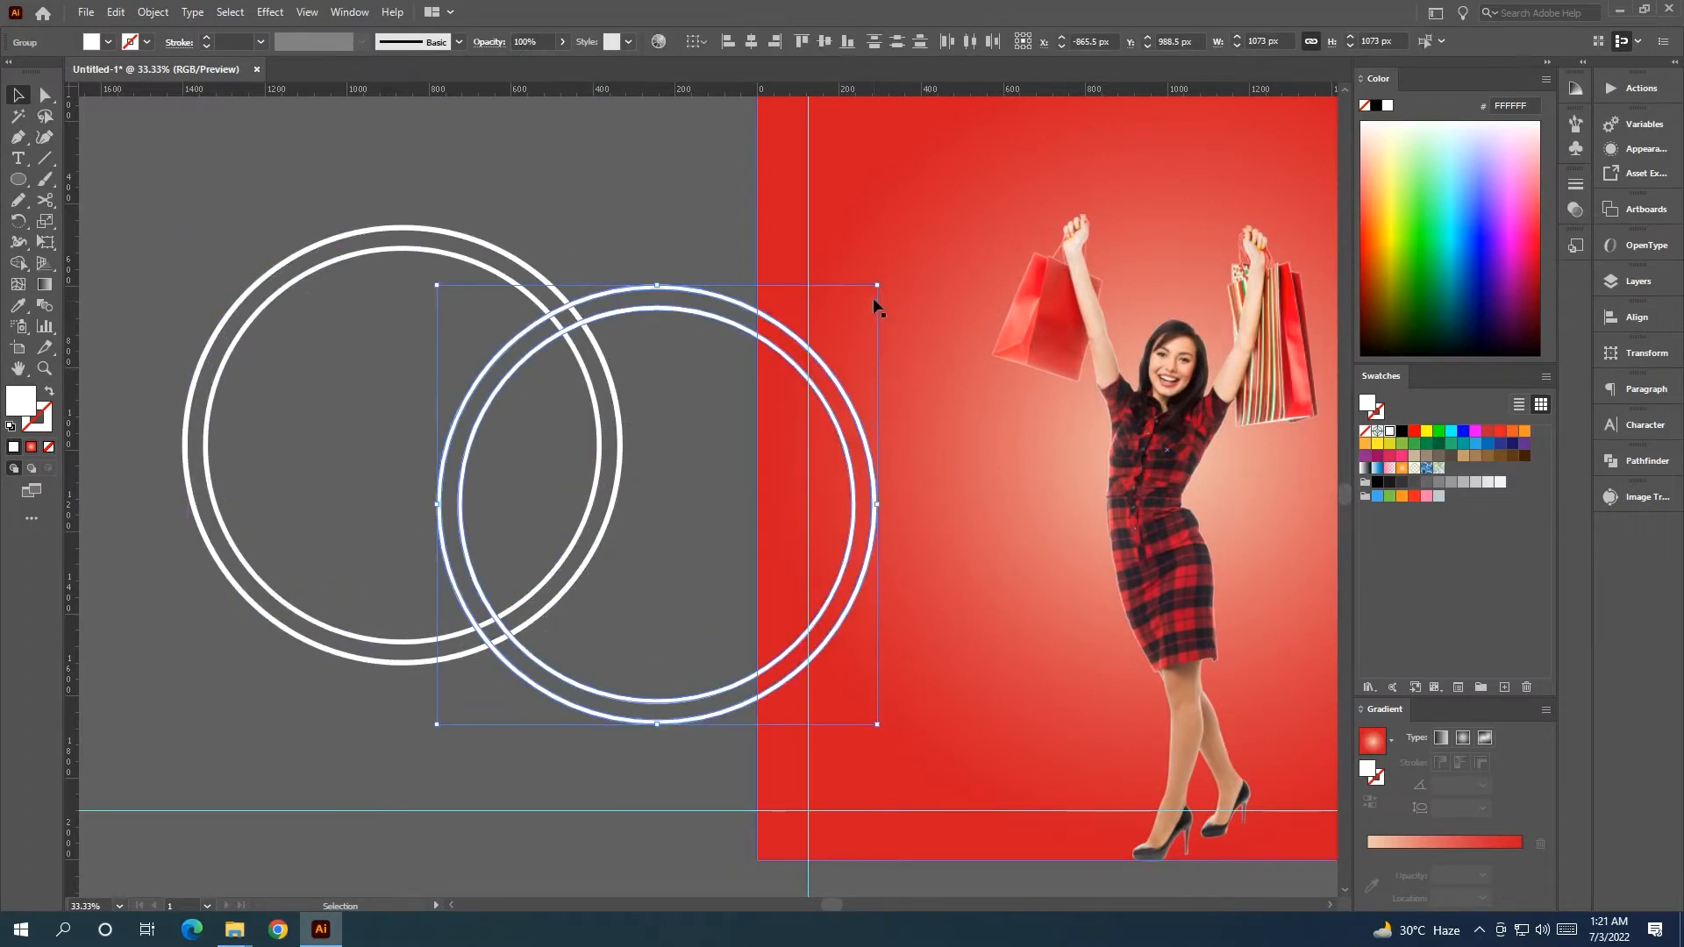
pyautogui.keyDown('shift'); pyautogui.moveTo(878, 285); pyautogui.dragTo(822, 341); pyautogui.keyUp('shift')
pyautogui.moveTo(783, 428); pyautogui.dragTo(557, 346)
pyautogui.moveTo(597, 260); pyautogui.dragTo(588, 266)
pyautogui.moveTo(552, 349); pyautogui.dragTo(552, 346)
pyautogui.keyDown('shift'); pyautogui.moveTo(588, 262); pyautogui.dragTo(573, 282); pyautogui.keyUp('shift')
pyautogui.moveTo(540, 375); pyautogui.dragTo(821, 368)
# Add another smaller ring copy at 697 px, centred within the existing rings.
pyautogui.keyDown('shift'); pyautogui.moveTo(868, 277); pyautogui.dragTo(731, 411); pyautogui.keyUp('shift')
pyautogui.moveTo(716, 480); pyautogui.dragTo(565, 403)
pyautogui.keyDown('shift'); pyautogui.moveTo(586, 321); pyautogui.dragTo(563, 343); pyautogui.keyUp('shift')
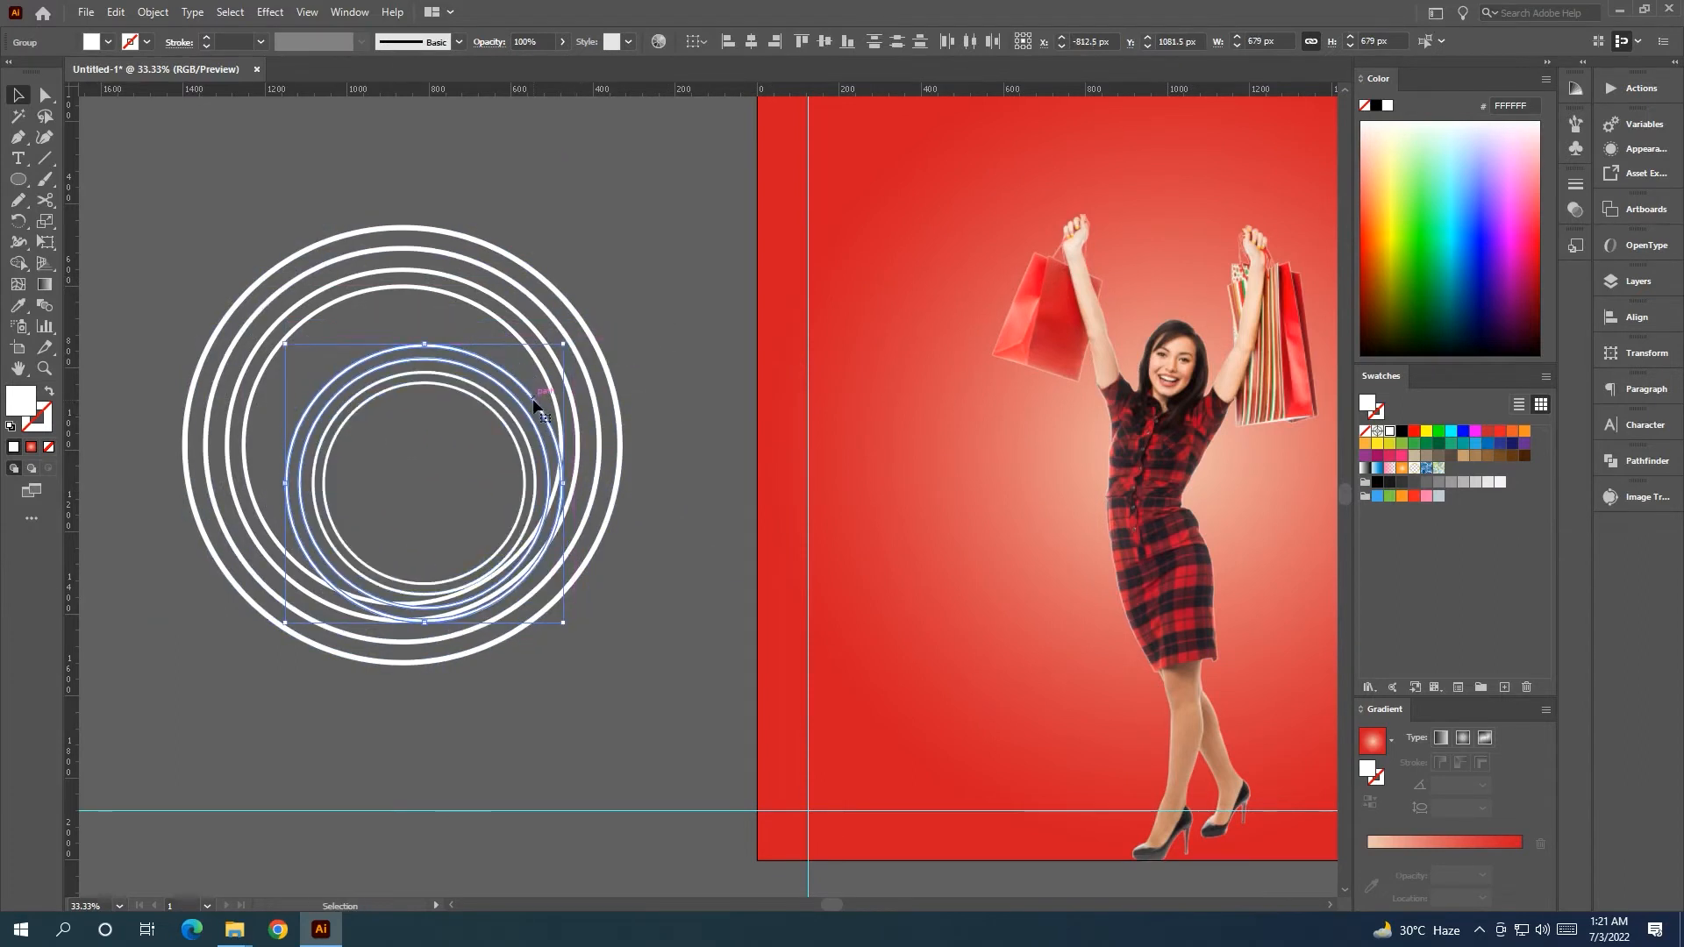
pyautogui.hotkey('ctrl', 'z')
pyautogui.moveTo(523, 407); pyautogui.dragTo(501, 386)
pyautogui.keyDown('shift'); pyautogui.moveTo(568, 298); pyautogui.dragTo(550, 315); pyautogui.keyUp('shift')
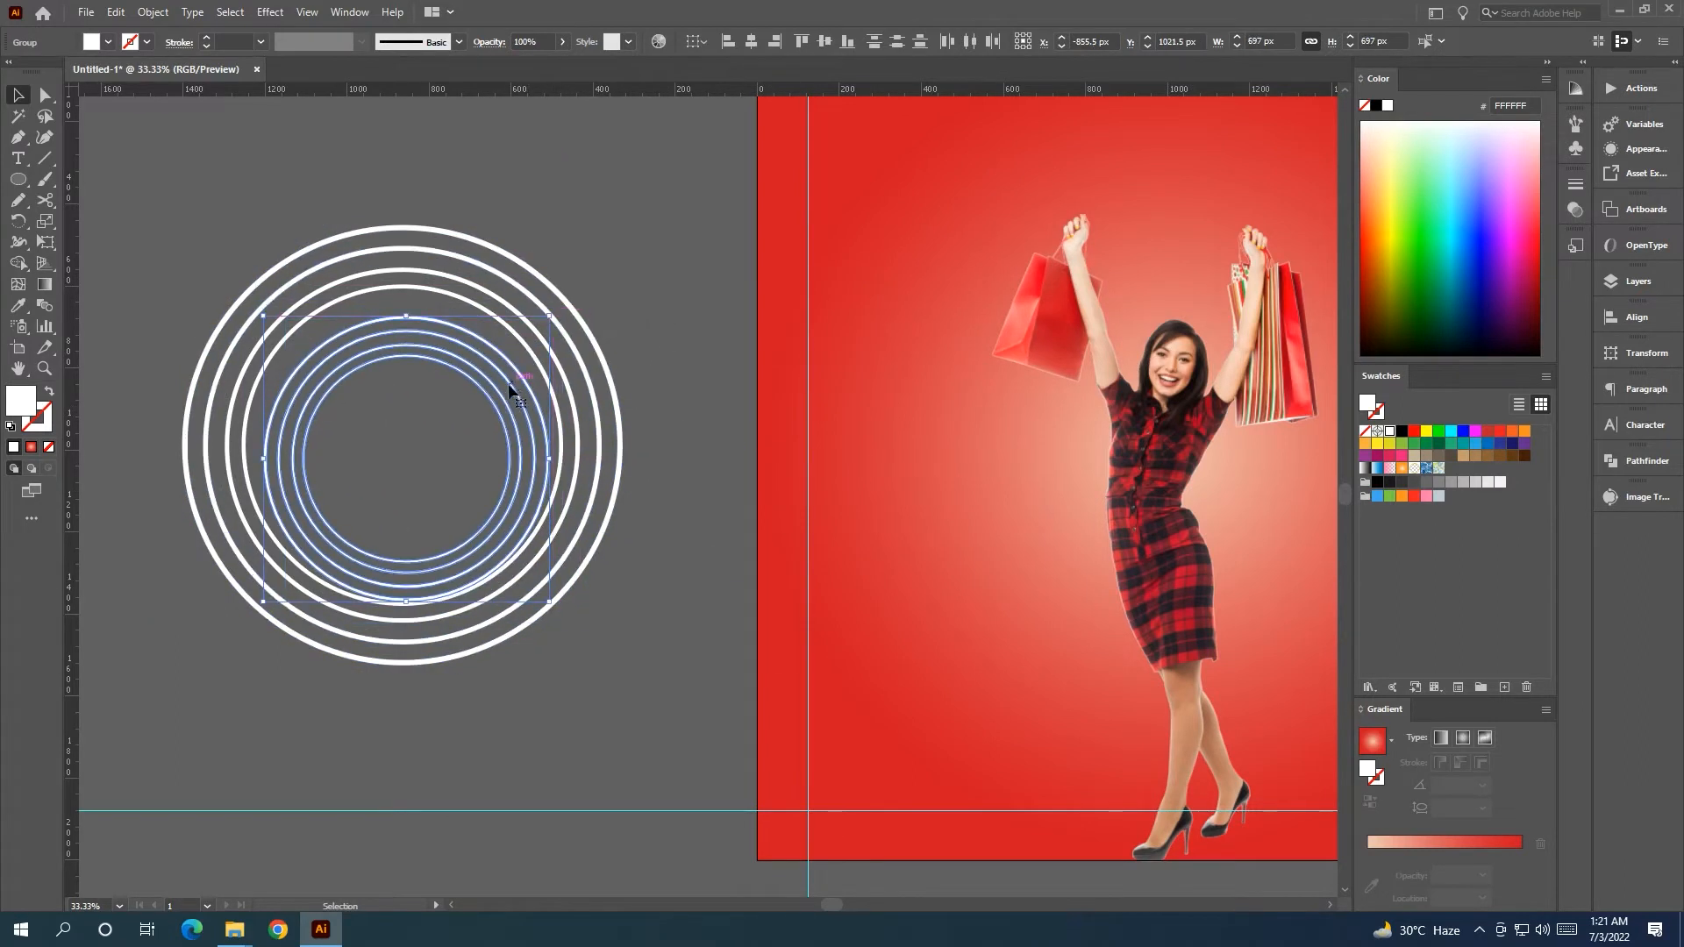
pyautogui.moveTo(500, 400); pyautogui.dragTo(497, 388)
# Select all the concentric rings and group them with Ctrl+G.
pyautogui.click(674, 328)
pyautogui.moveTo(660, 312); pyautogui.dragTo(342, 496)
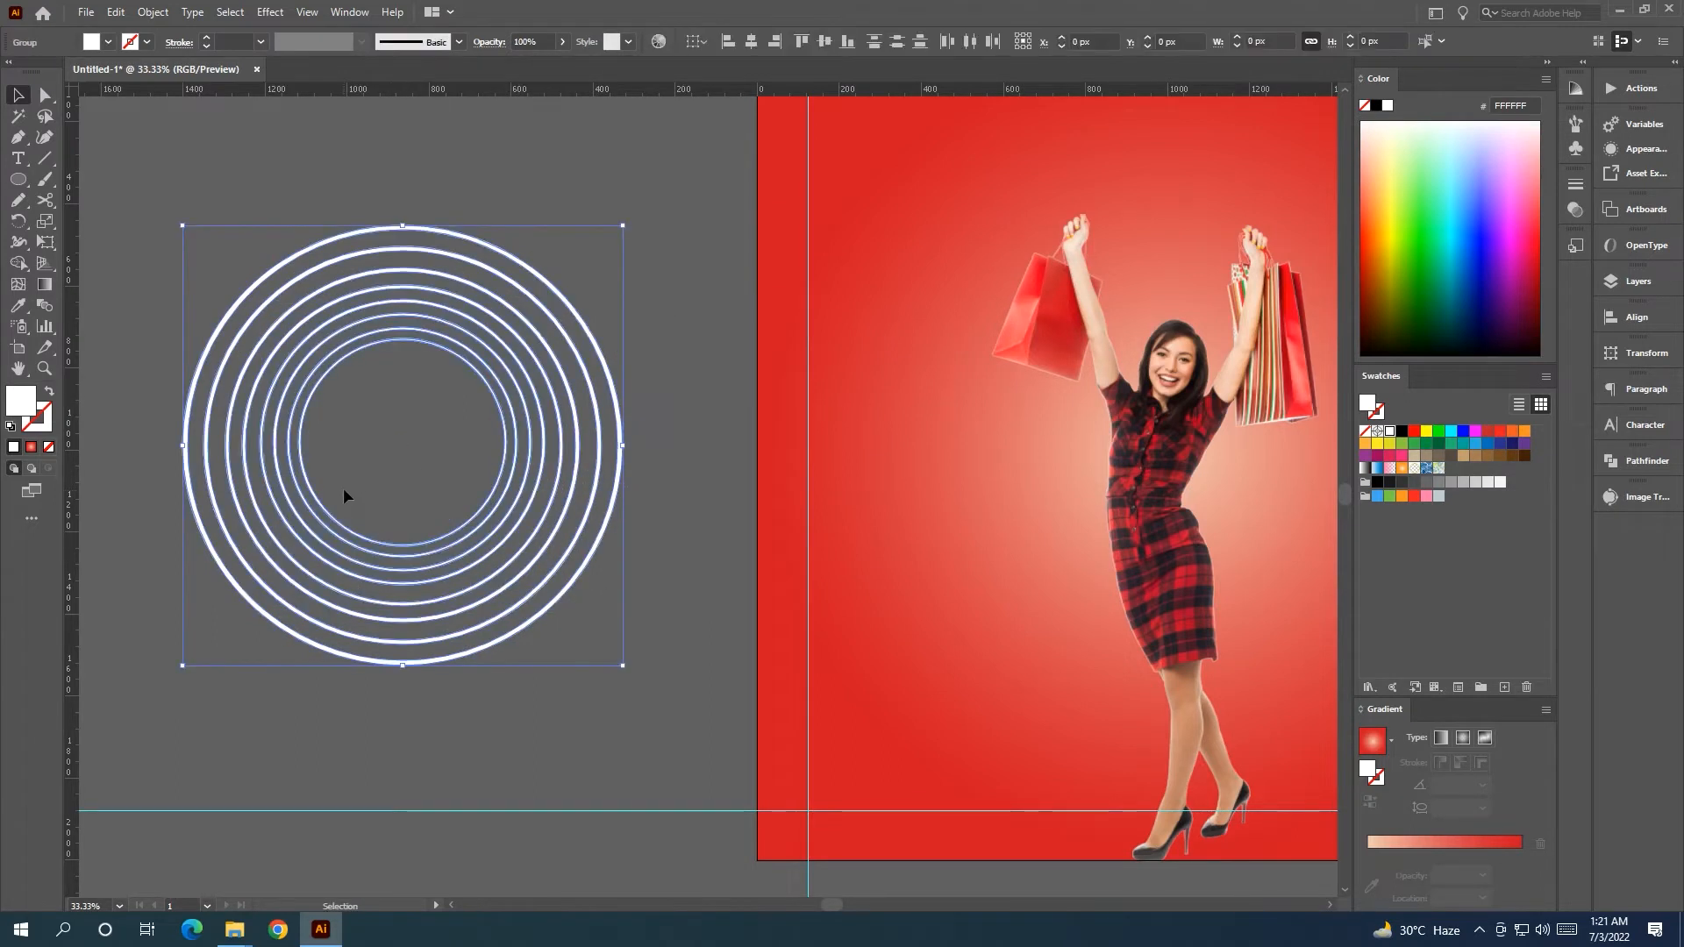
pyautogui.hotkey('ctrl', 'g')
pyautogui.scroll(-1, 448, 482)
pyautogui.click(507, 406)
pyautogui.moveTo(474, 516); pyautogui.dragTo(277, 401)
# Shrink the rings group to 792 px and move it onto the artboard beside the woman.
pyautogui.click(665, 492)
pyautogui.click(492, 492)
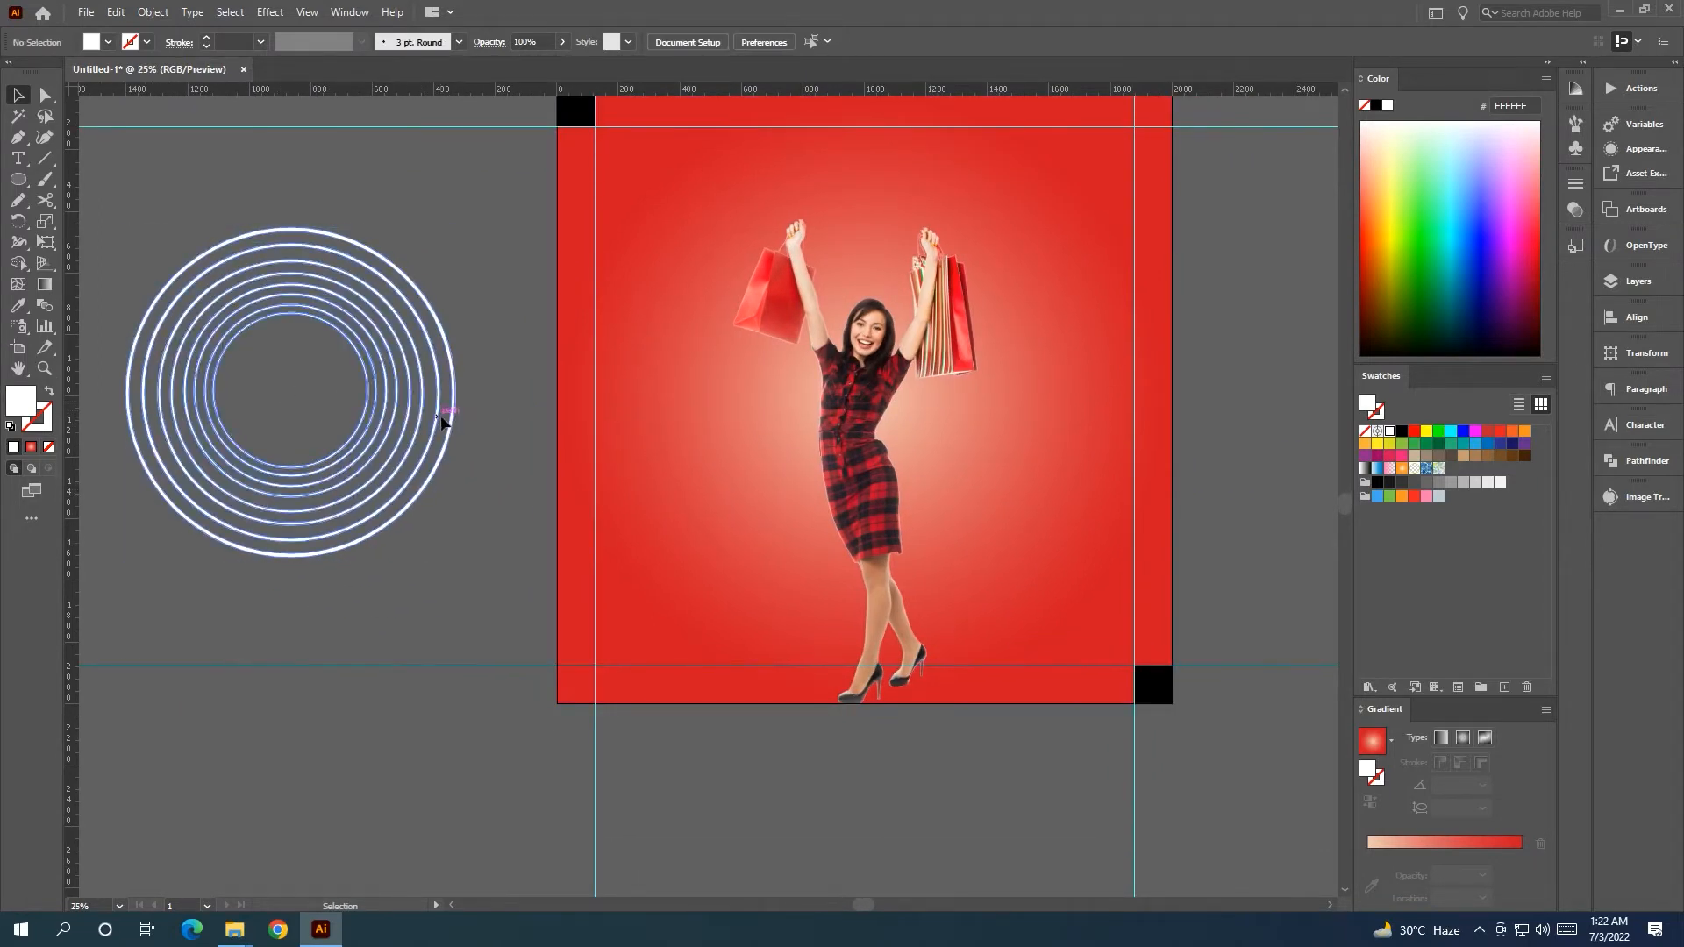
pyautogui.moveTo(439, 421); pyautogui.dragTo(552, 425)
pyautogui.moveTo(567, 230); pyautogui.dragTo(481, 321)
pyautogui.moveTo(474, 433); pyautogui.dragTo(868, 452)
# Bring the woman photo in front of the rings, then fine-tune the rings' size and position behind her.
pyautogui.rightClick(865, 514)
pyautogui.moveTo(983, 652)
pyautogui.click(1096, 658)
pyautogui.click(658, 378)
pyautogui.click(656, 386)
pyautogui.moveTo(656, 386); pyautogui.dragTo(798, 380)
pyautogui.moveTo(971, 320); pyautogui.dragTo(940, 355)
pyautogui.moveTo(914, 446); pyautogui.dragTo(936, 426)
pyautogui.click(1183, 408)
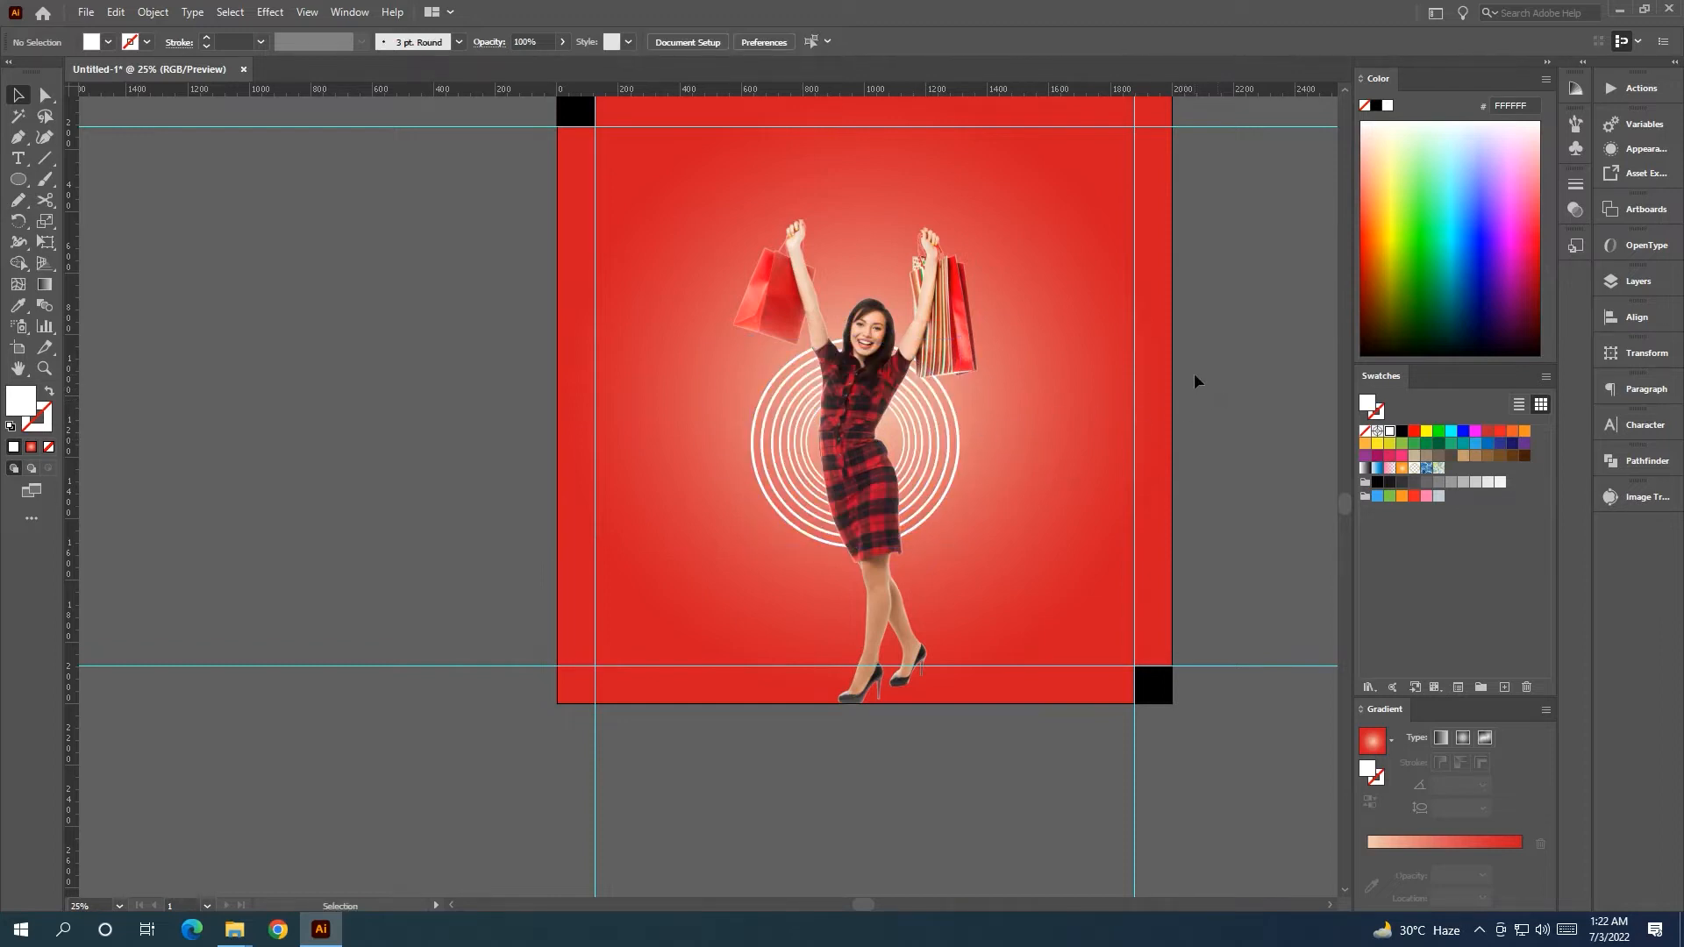
# Alt-drag a copy of the circles to the artboard's bottom-right corner and drag the logo toward the artboard.
pyautogui.hscroll(3, 1131, 398)
pyautogui.scroll(-2, 1131, 398)
pyautogui.click(855, 454)
pyautogui.click(1164, 448)
pyautogui.click(787, 373)
pyautogui.click(823, 419)
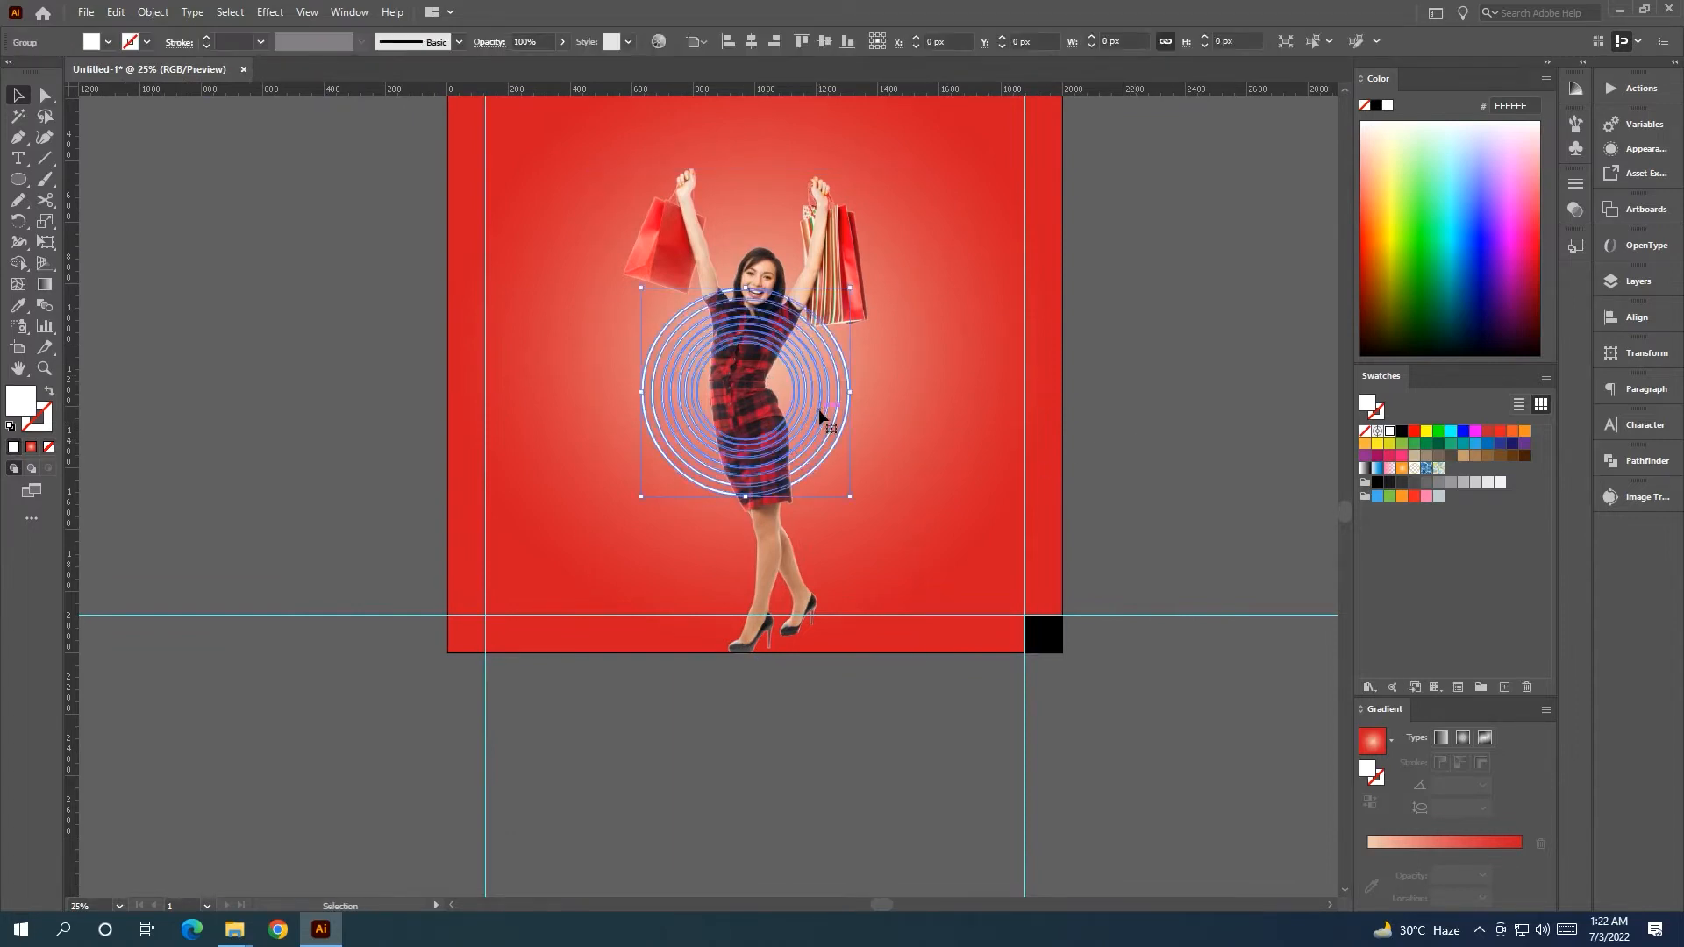
pyautogui.moveTo(823, 419); pyautogui.dragTo(1120, 677)
pyautogui.hotkey('ctrl', '-')
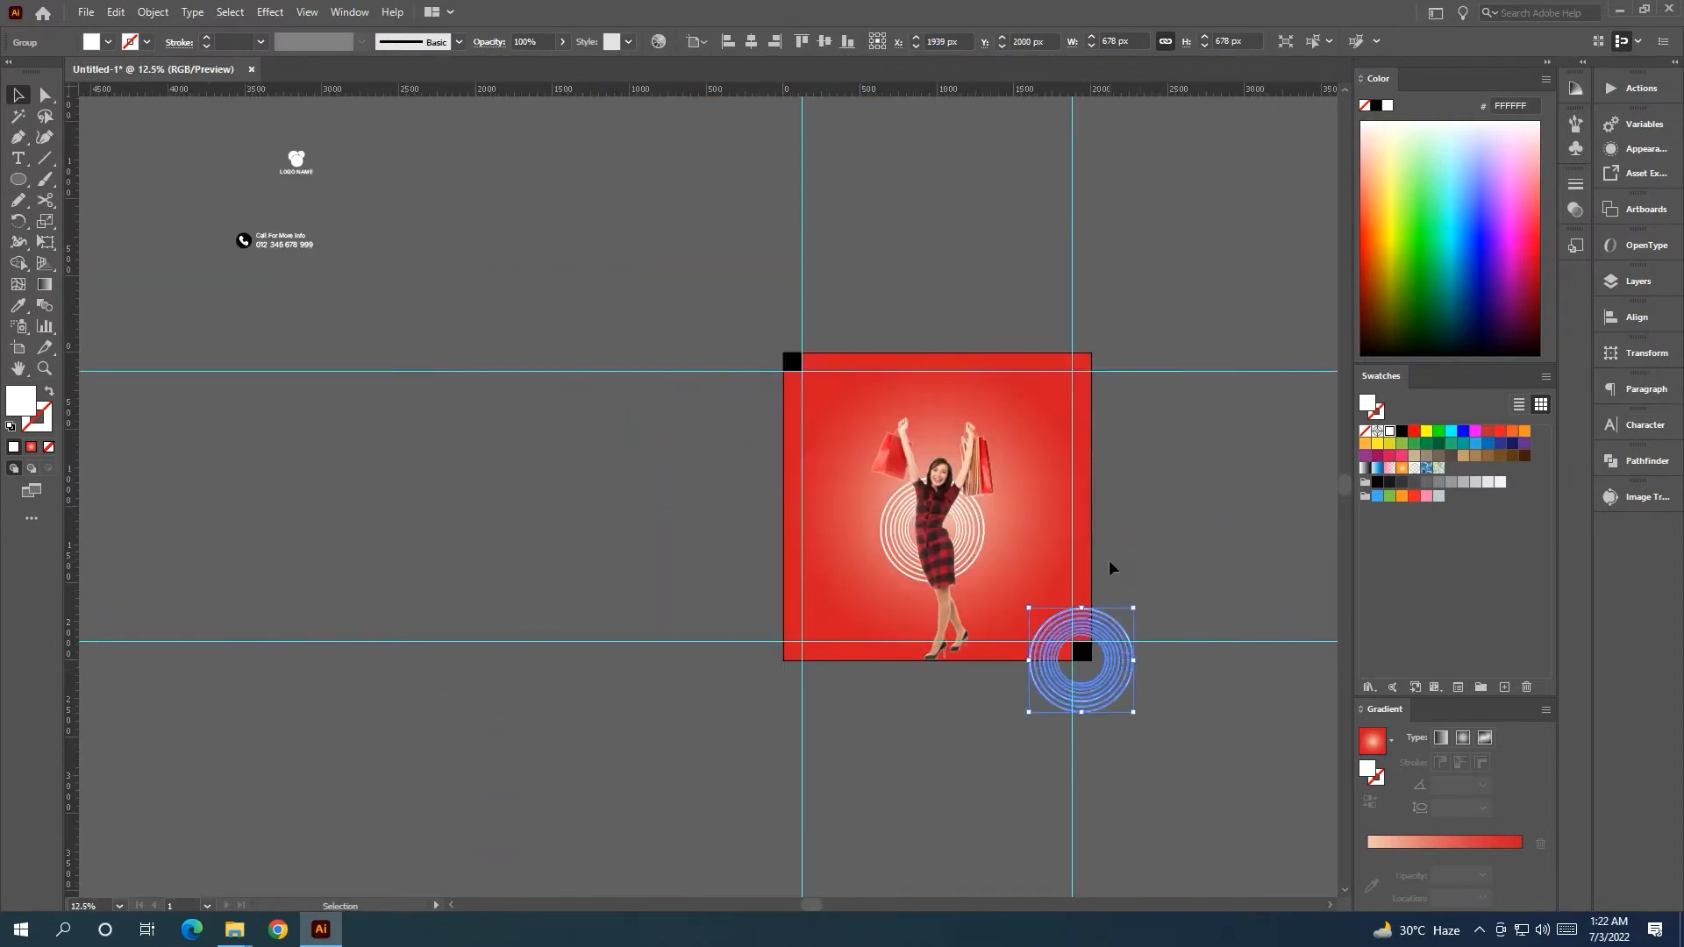
pyautogui.click(1146, 556)
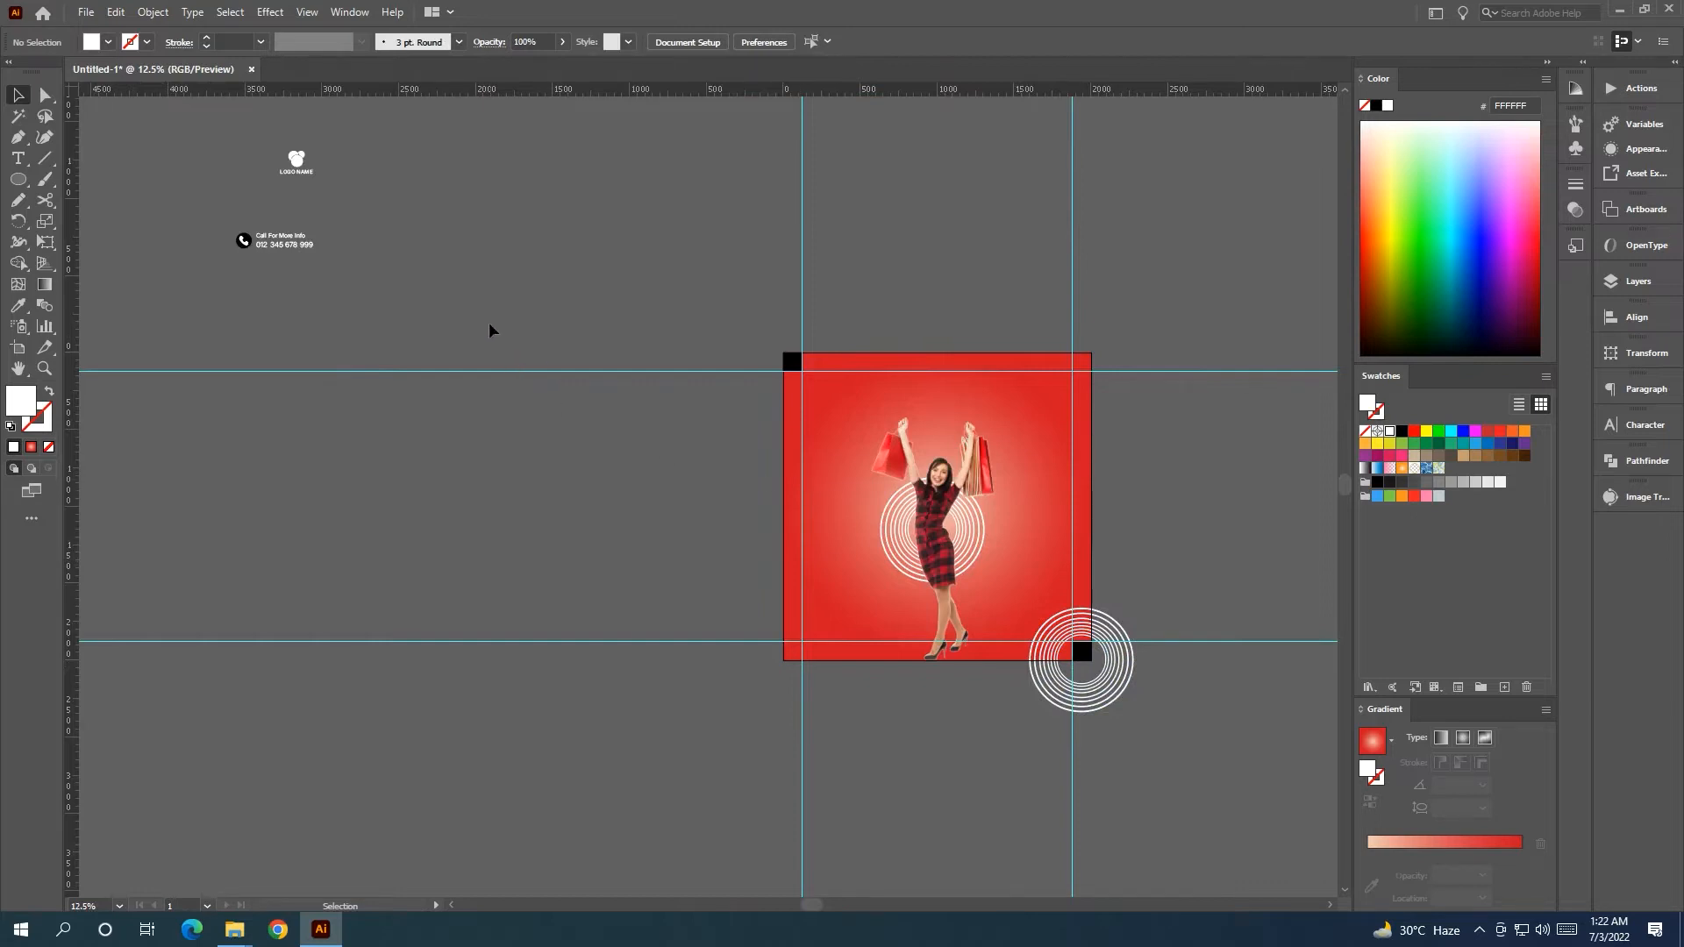
pyautogui.moveTo(348, 193); pyautogui.dragTo(349, 194)
pyautogui.moveTo(297, 164); pyautogui.dragTo(822, 387)
# Bring the logo to the front and position it at the artboard's top-left corner.
pyautogui.rightClick(633, 349)
pyautogui.moveTo(728, 546)
pyautogui.click(842, 545)
pyautogui.hotkey('ctrl', '1')
pyautogui.moveTo(715, 389); pyautogui.dragTo(681, 370)
pyautogui.scroll(-6, 712, 425)
pyautogui.click(544, 373)
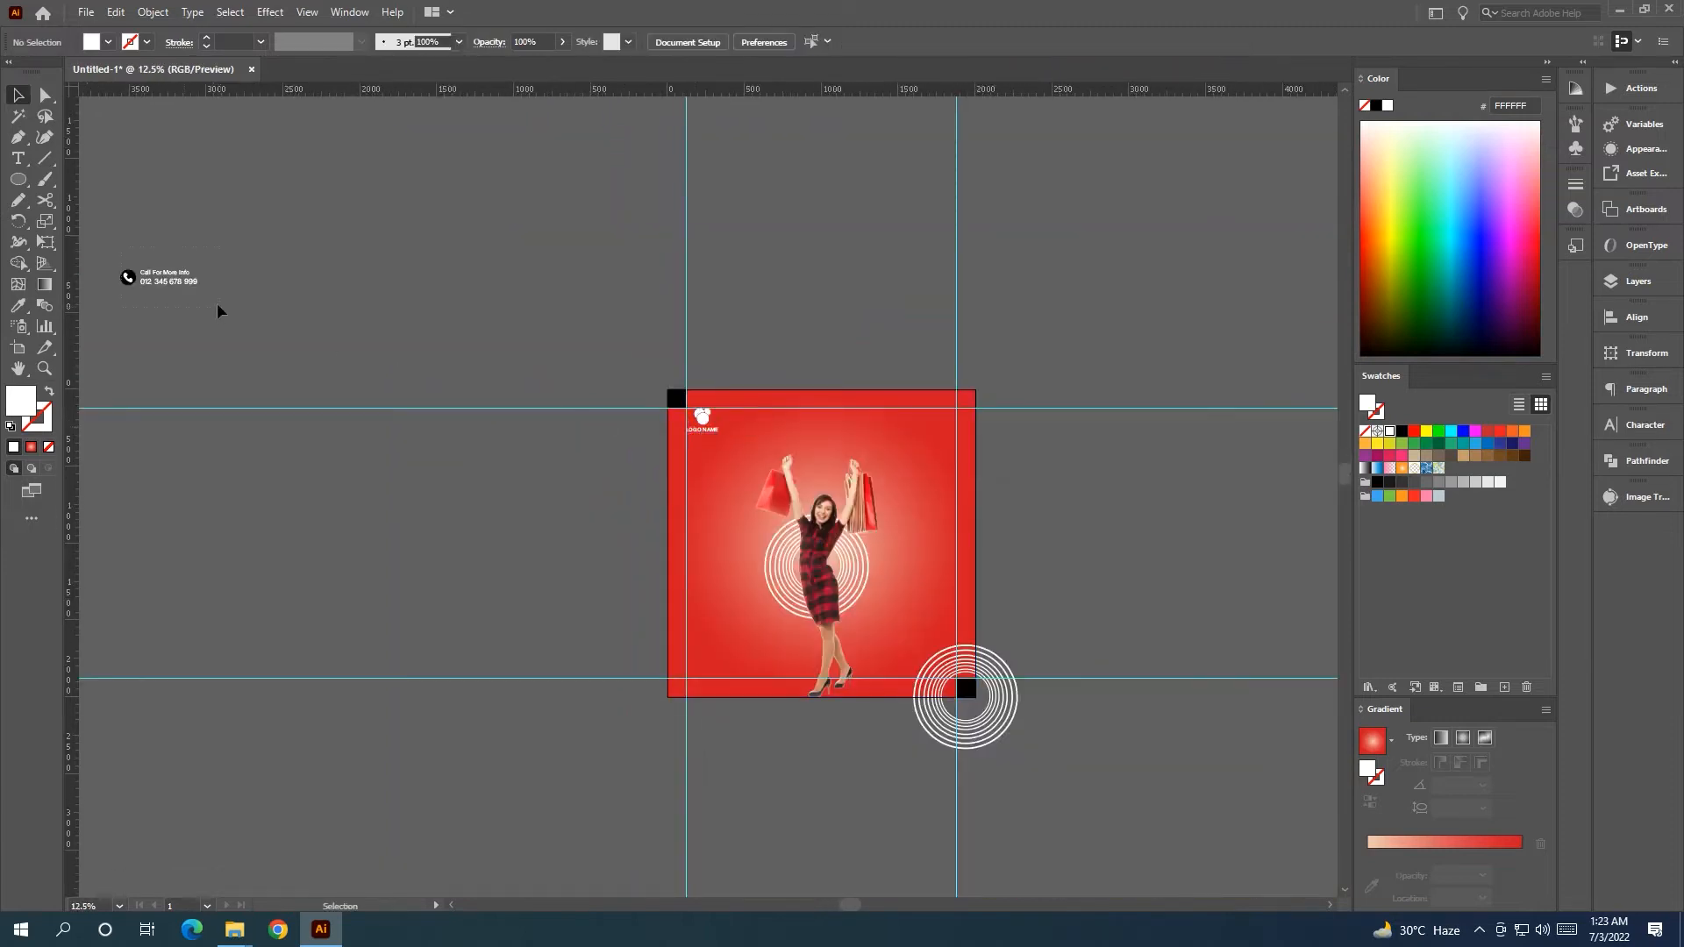
# Drag the 'Call For More Info' phone contact block onto the artboard's lower-left.
pyautogui.moveTo(175, 281); pyautogui.dragTo(724, 666)
pyautogui.rightClick(513, 618)
pyautogui.click(491, 624)
# Zoom in on the contact block and select its phone-number text and the black icon circle.
pyautogui.scroll(4, 724, 666)
pyautogui.click(735, 685)
pyautogui.press('z')
pyautogui.click(769, 793)
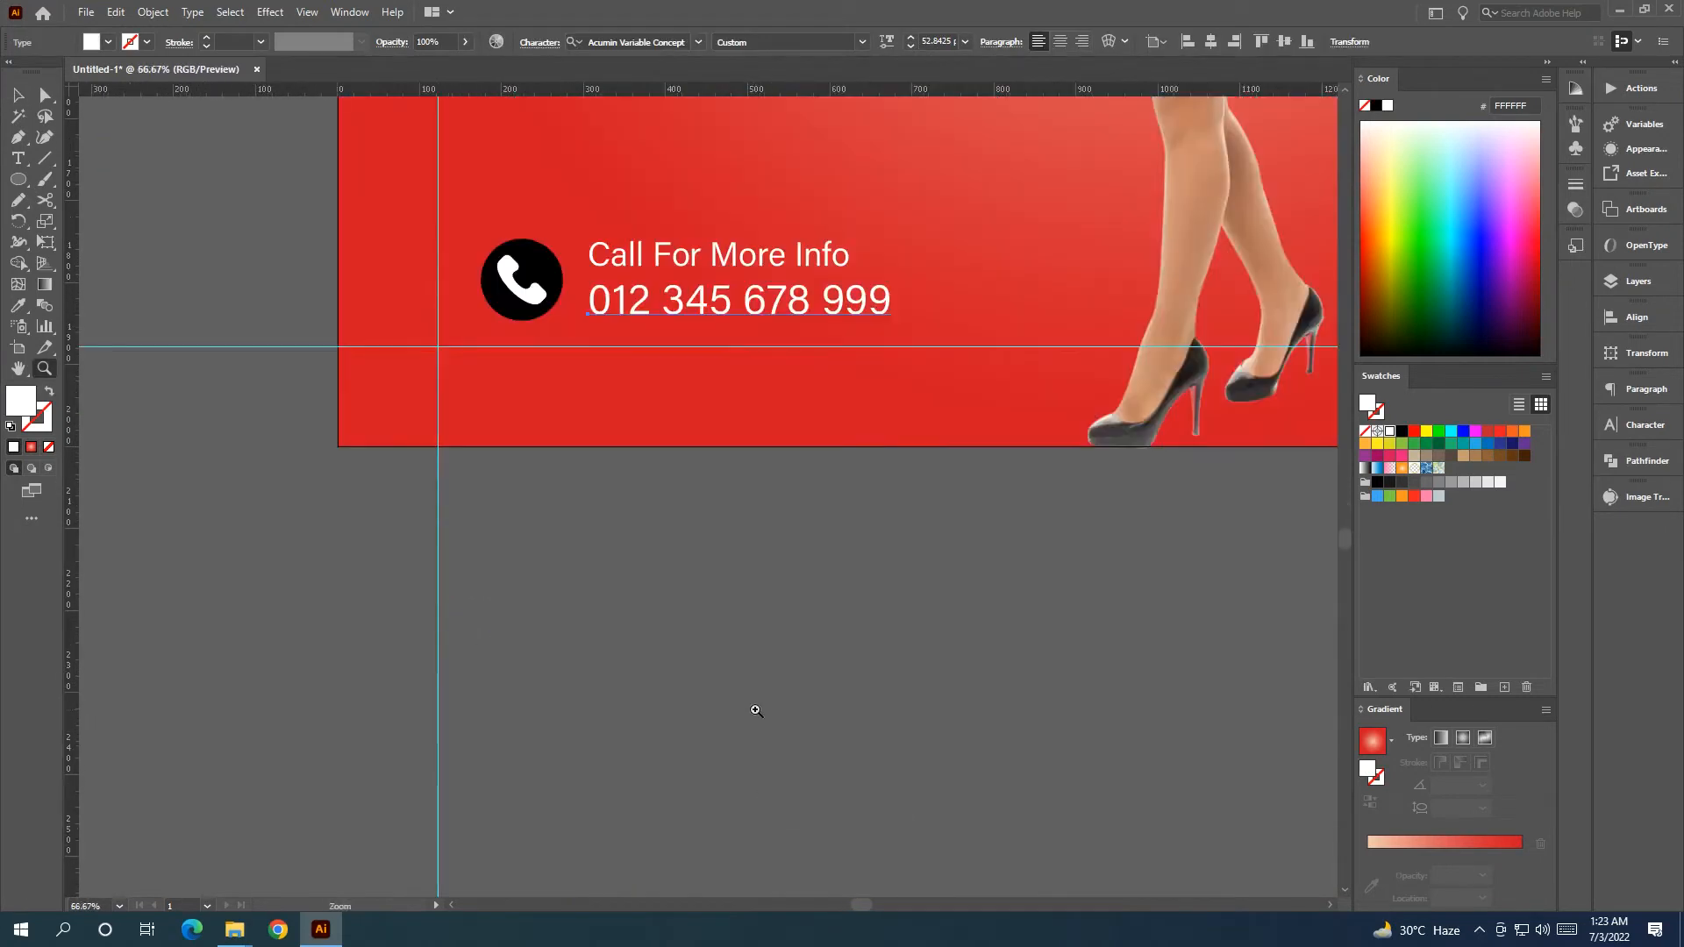
pyautogui.scroll(3, 720, 456)
pyautogui.click(20, 93)
pyautogui.click(649, 532)
pyautogui.scroll(-2, 668, 548)
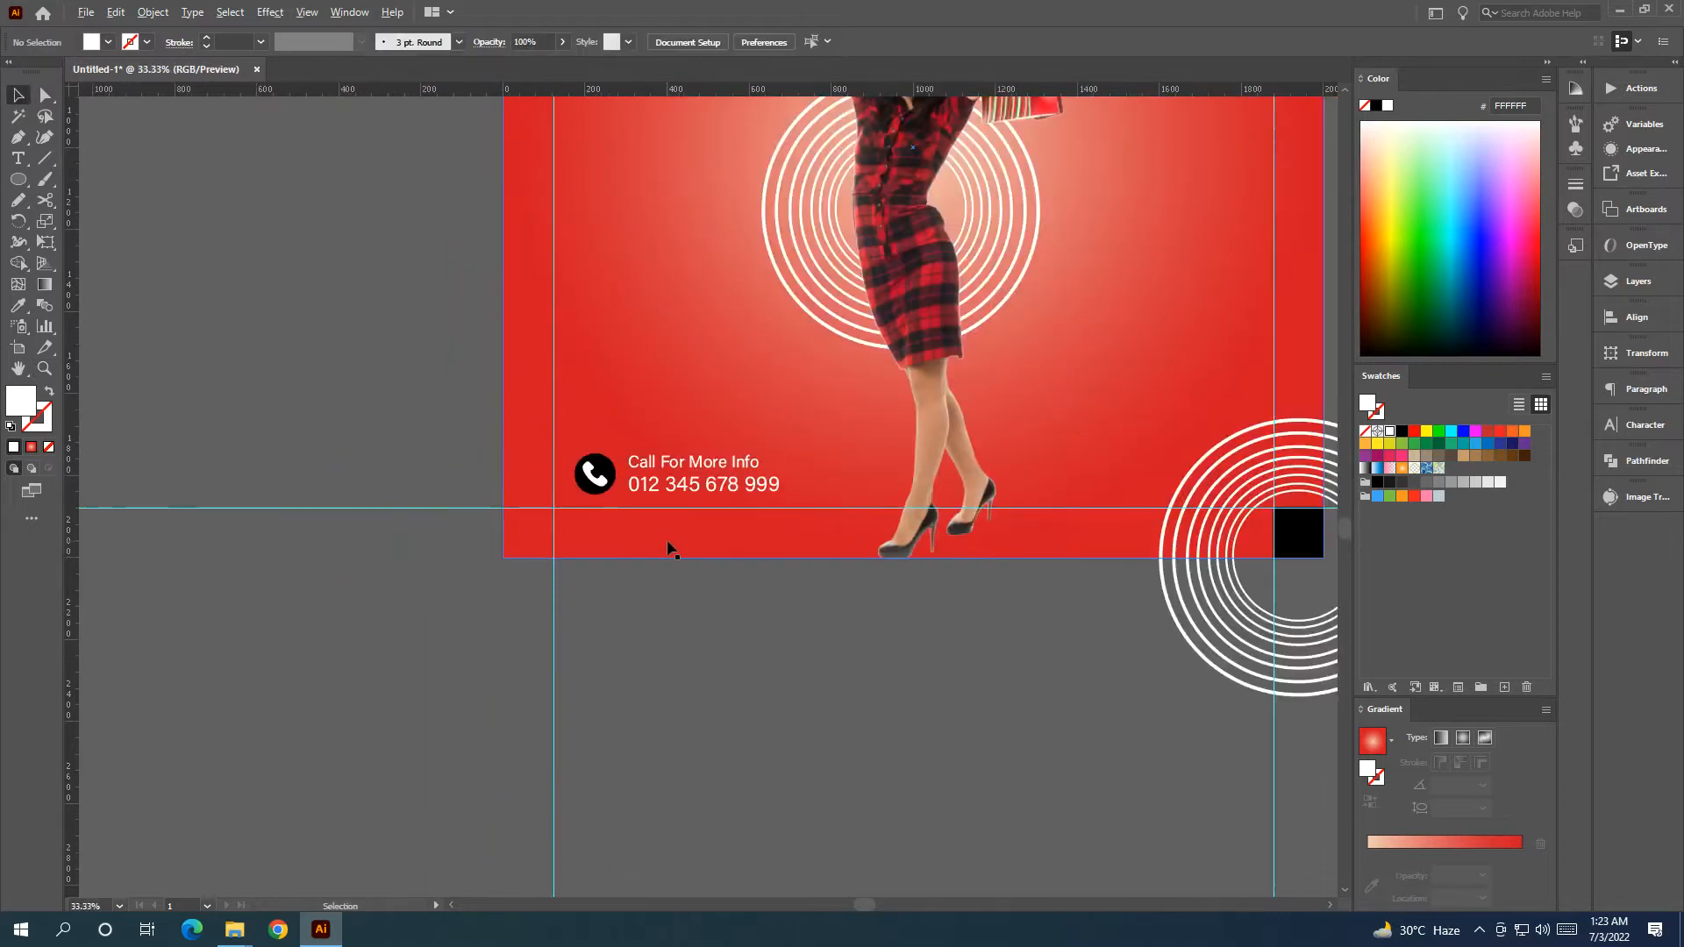
pyautogui.click(746, 487)
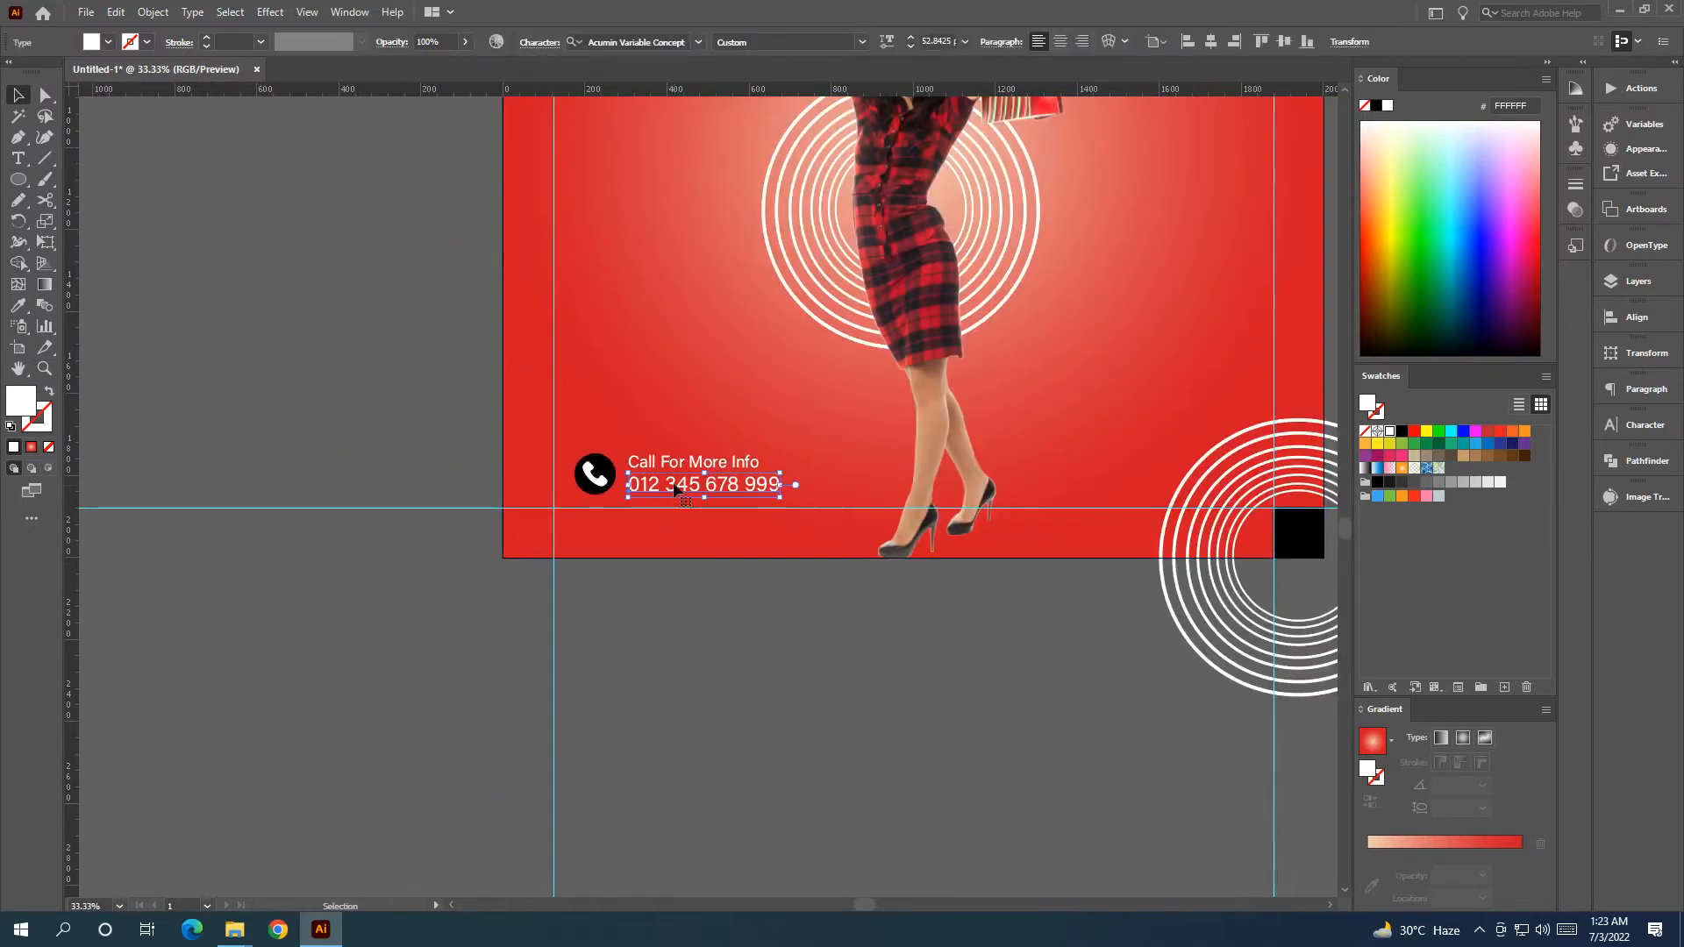
pyautogui.click(605, 473)
# Fill the phone badge circle with white.
pyautogui.click(1390, 430)
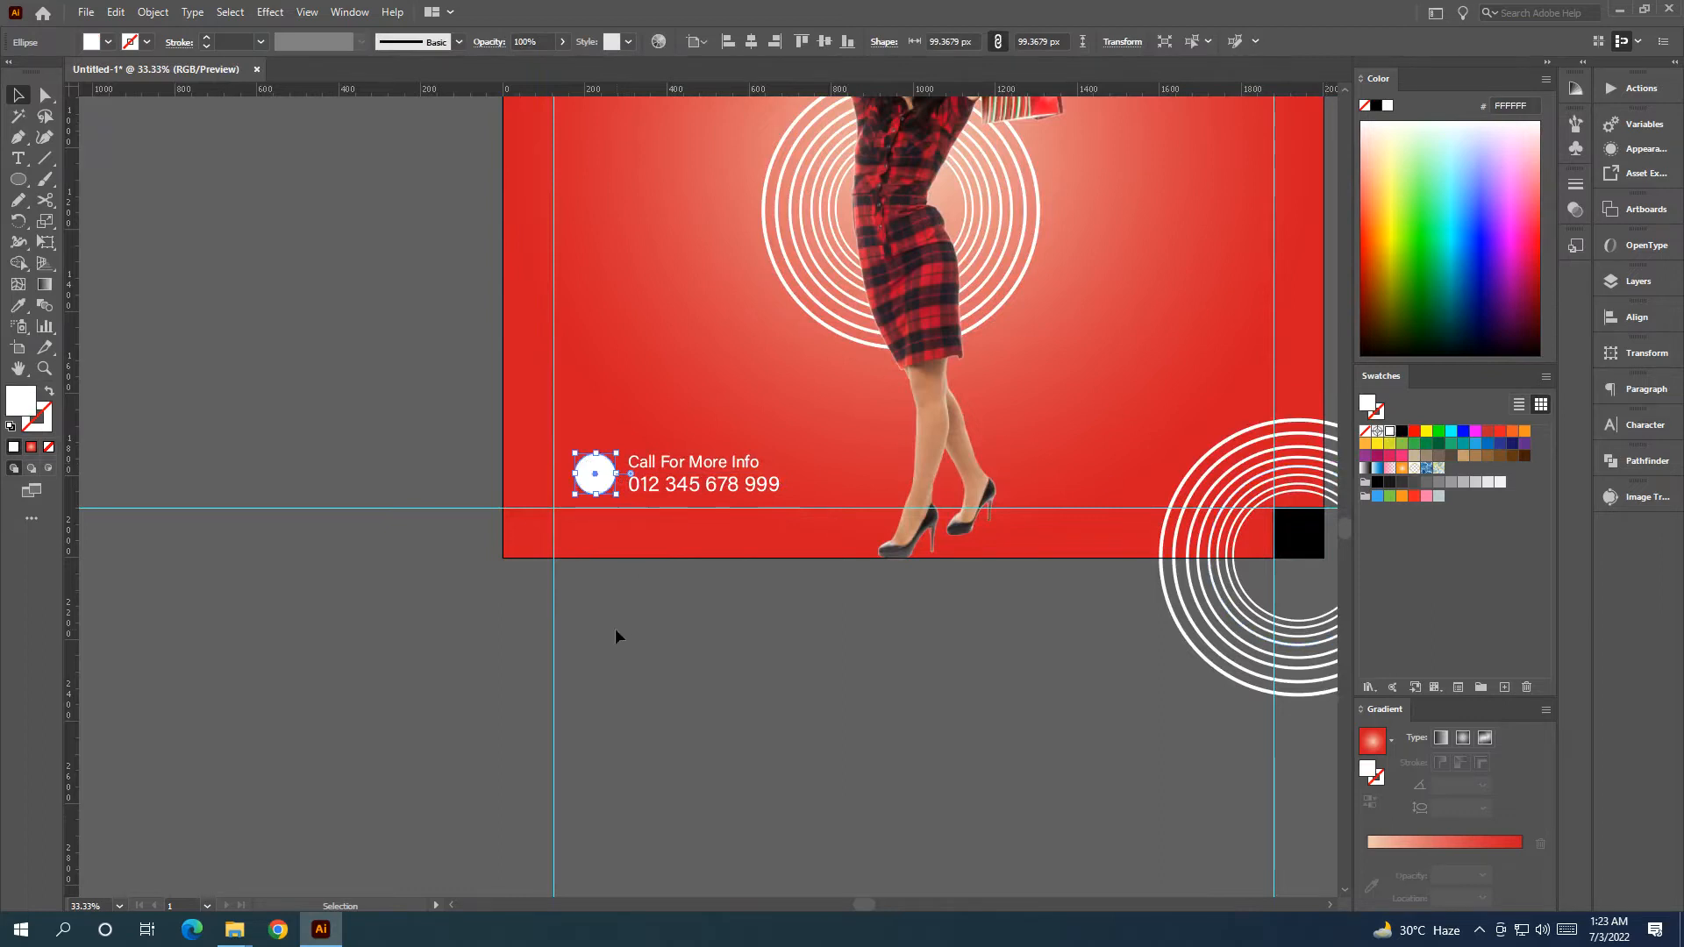
pyautogui.click(617, 632)
pyautogui.click(602, 479)
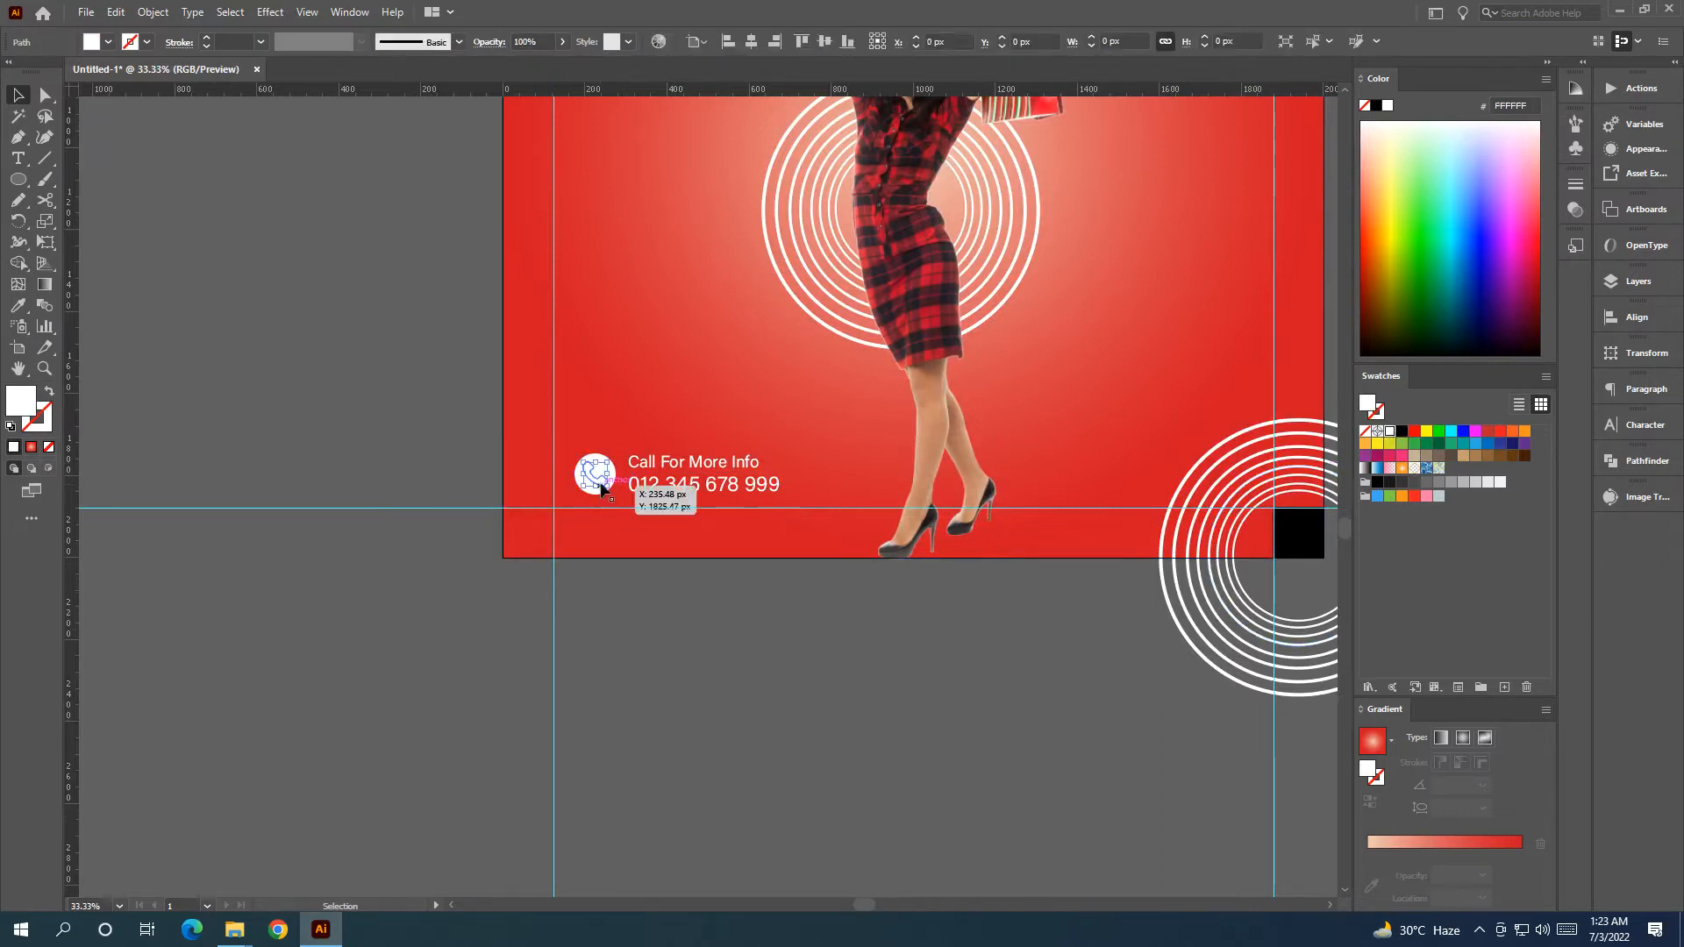
pyautogui.click(1401, 430)
pyautogui.click(937, 700)
# Turn the phone handset shape red.
pyautogui.scroll(2, 693, 605)
pyautogui.click(737, 589)
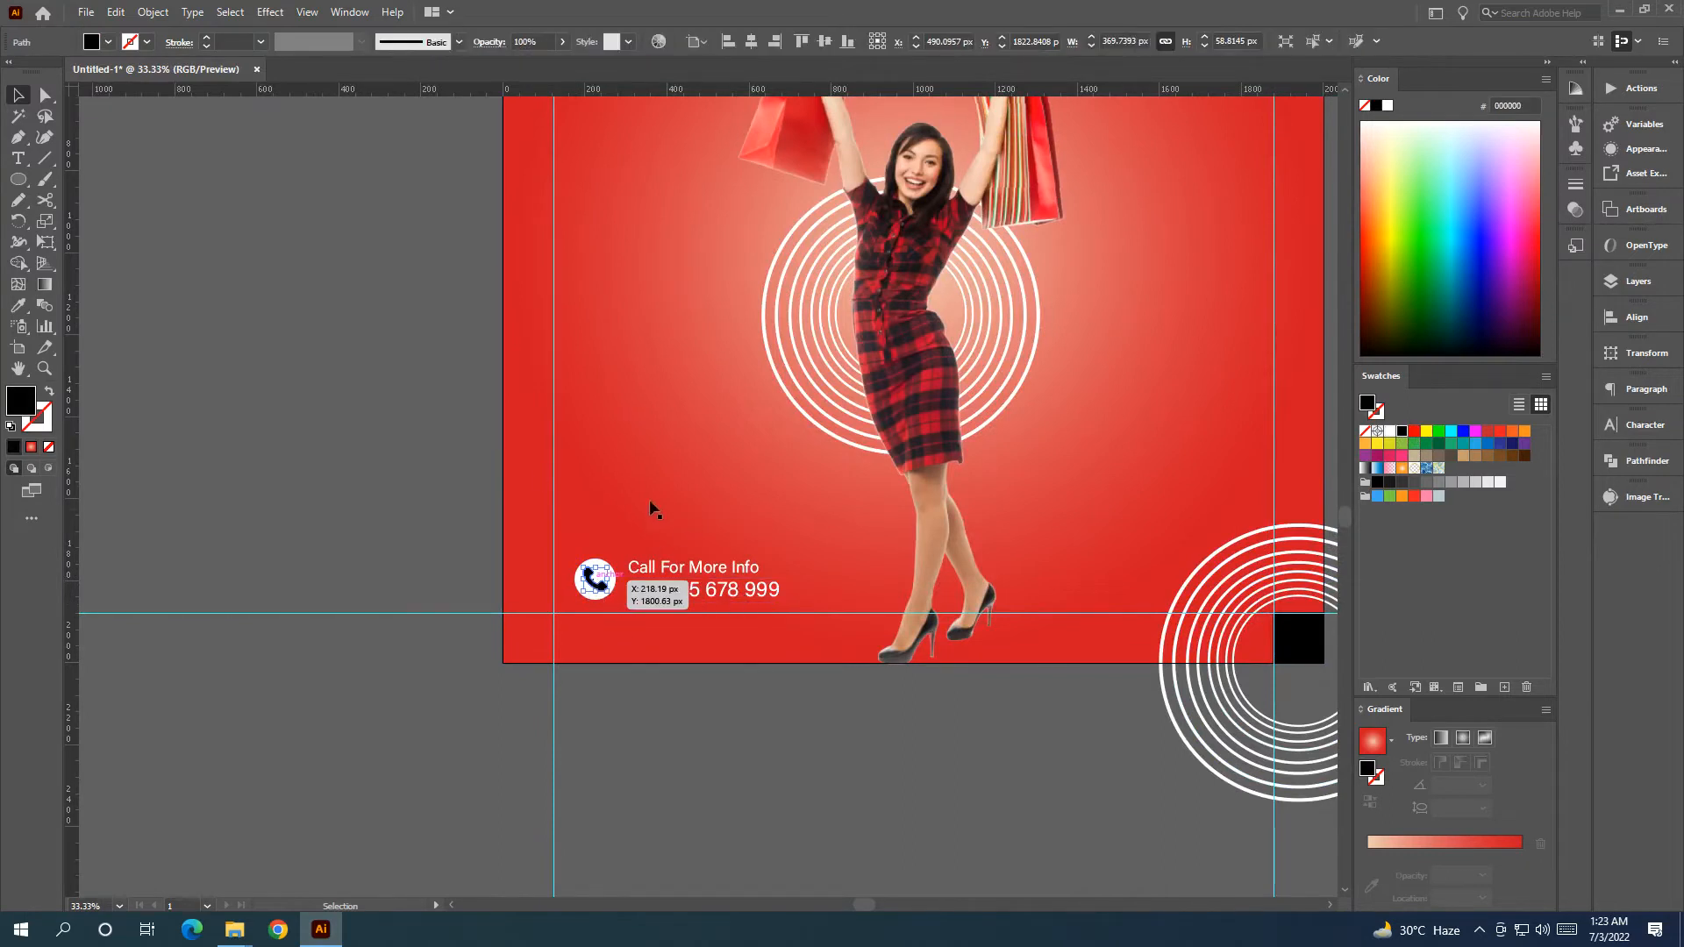
pyautogui.click(597, 579)
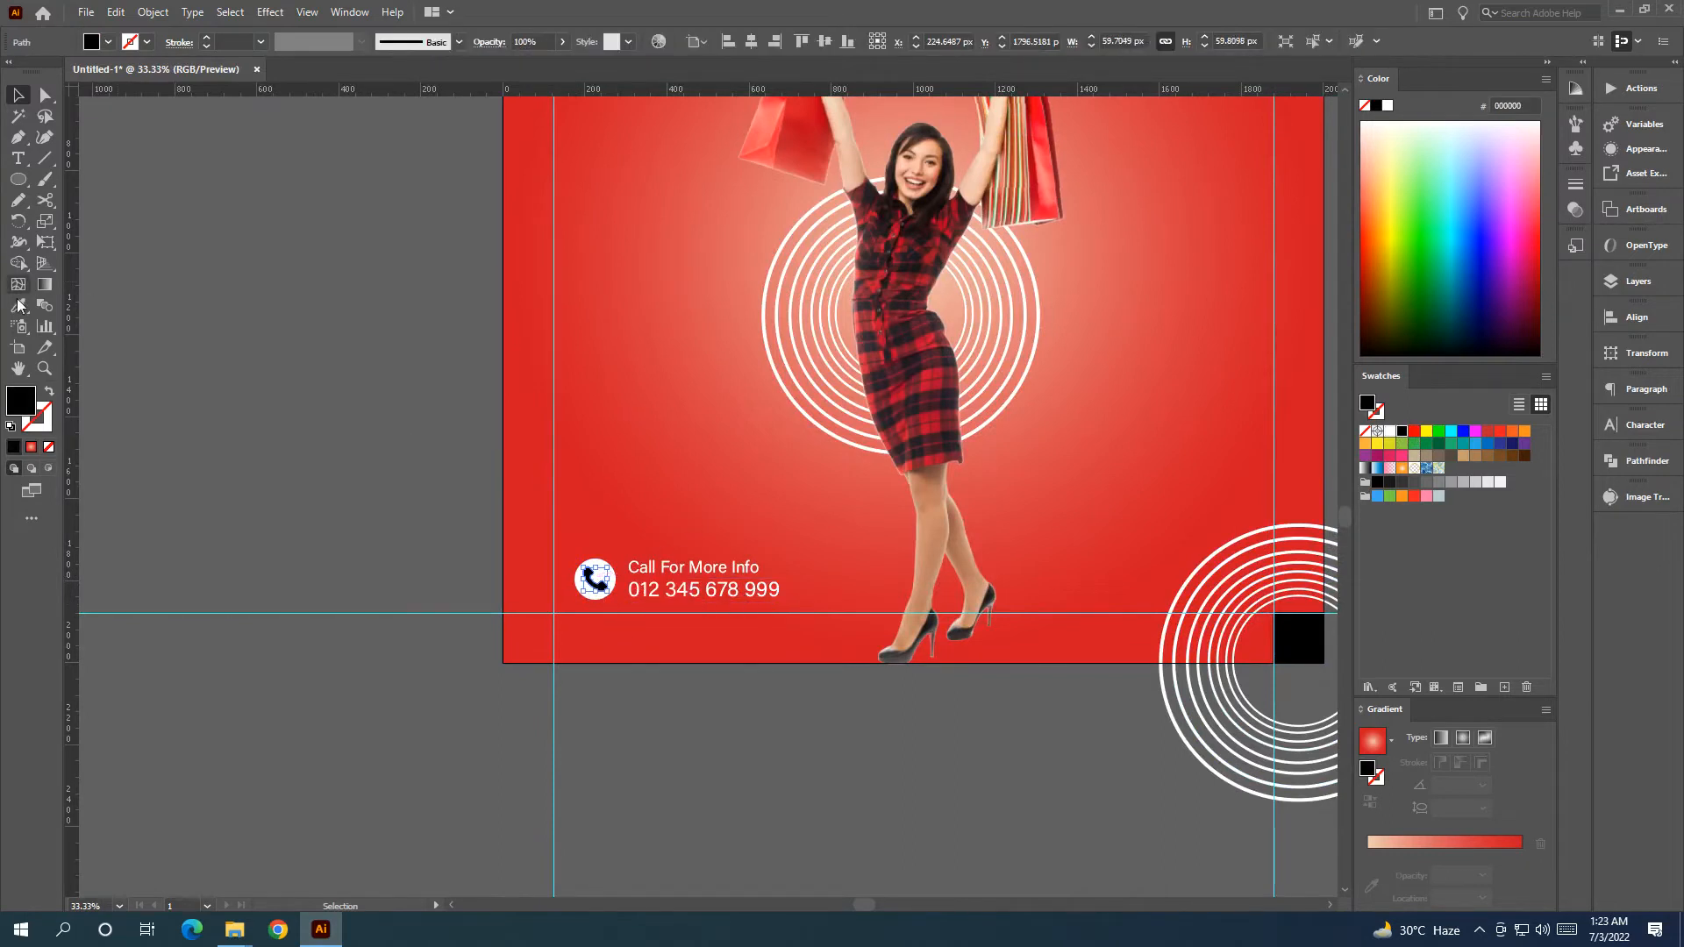
pyautogui.click(1414, 432)
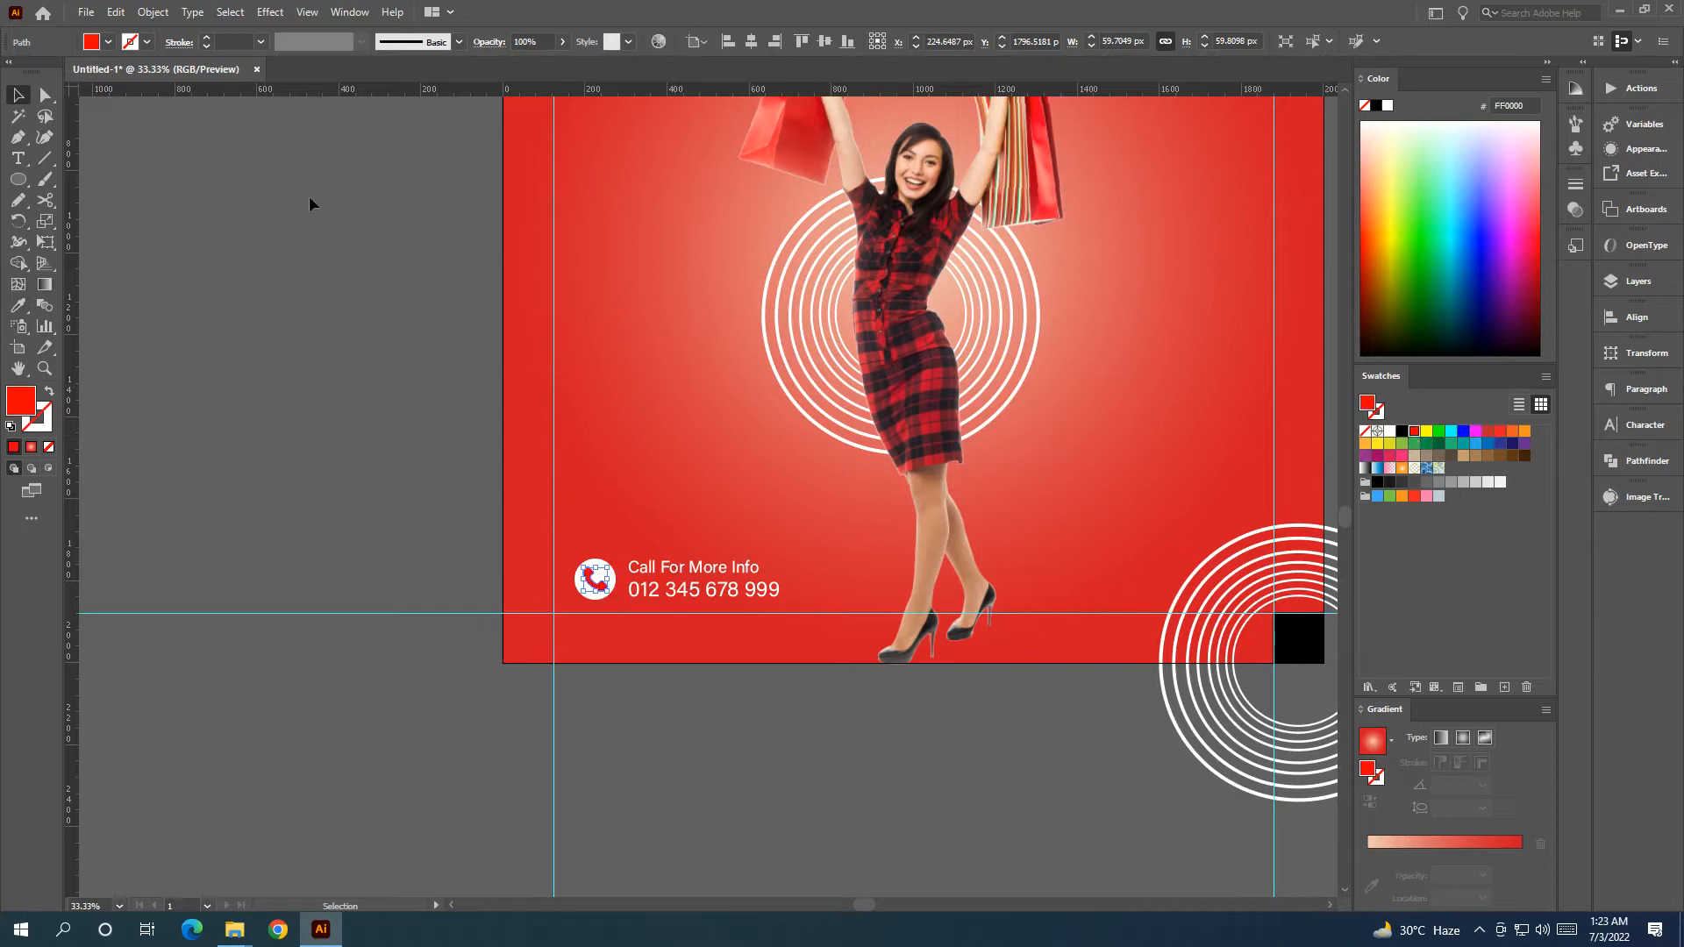
pyautogui.click(19, 95)
pyautogui.click(237, 188)
# Group the white circle with the Call For More Info text and phone number, shifted slightly left.
pyautogui.click(596, 579)
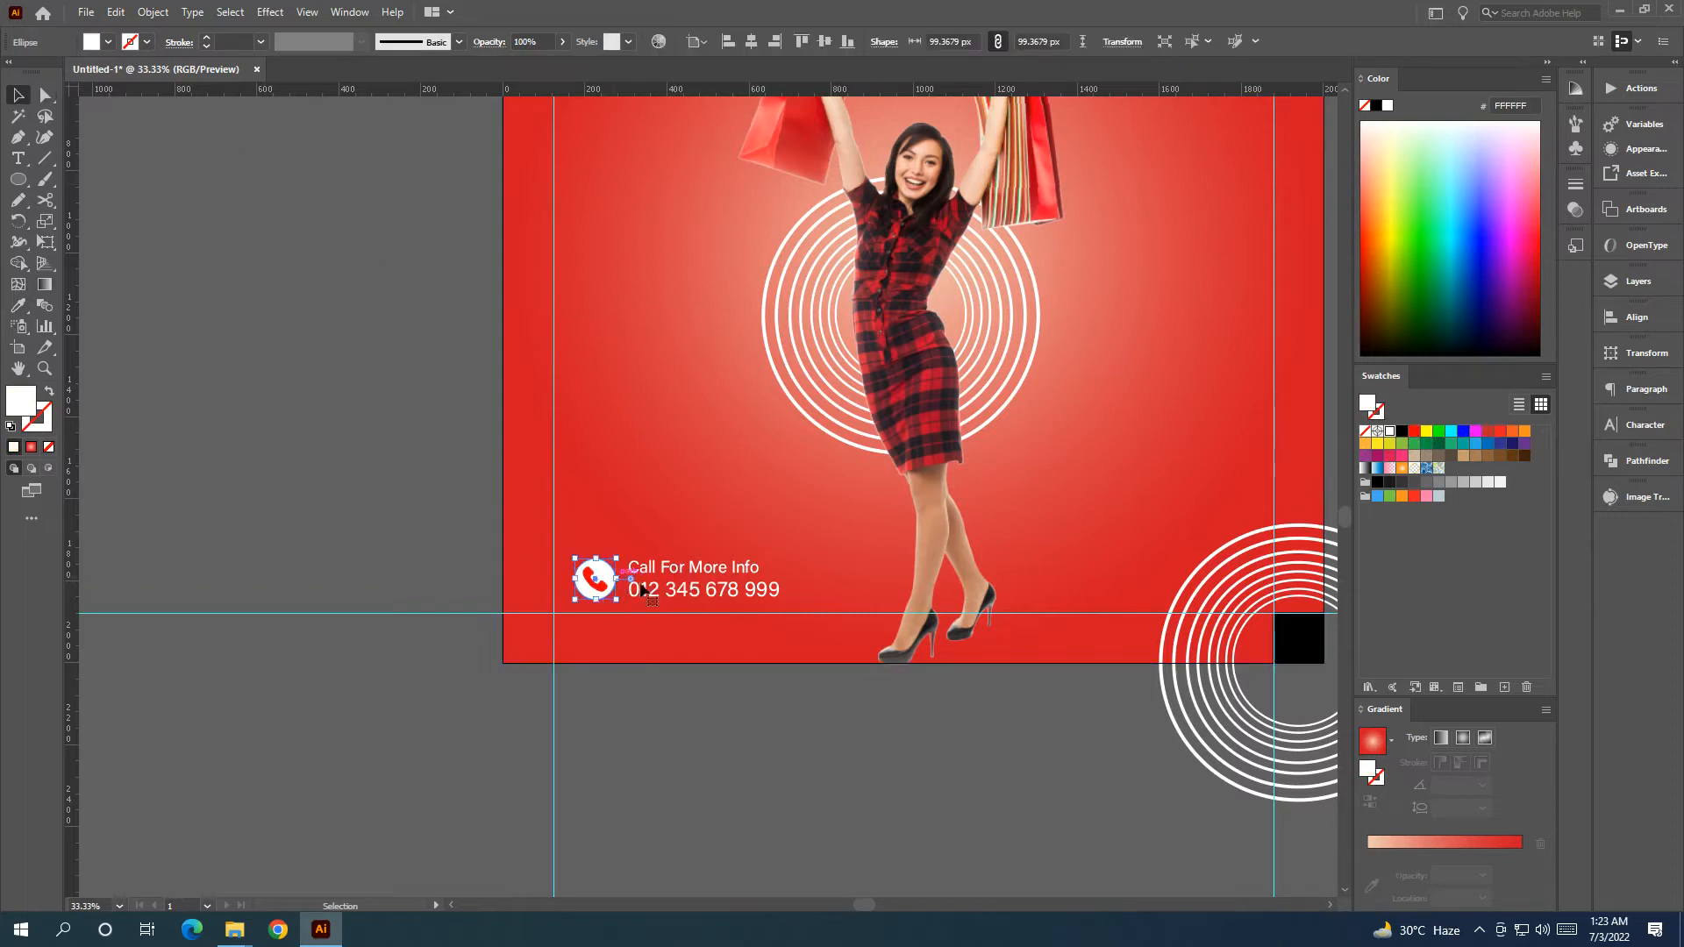
pyautogui.keyDown('shift'); pyautogui.click(667, 574); pyautogui.keyUp('shift')
pyautogui.keyDown('shift'); pyautogui.click(680, 594); pyautogui.keyUp('shift')
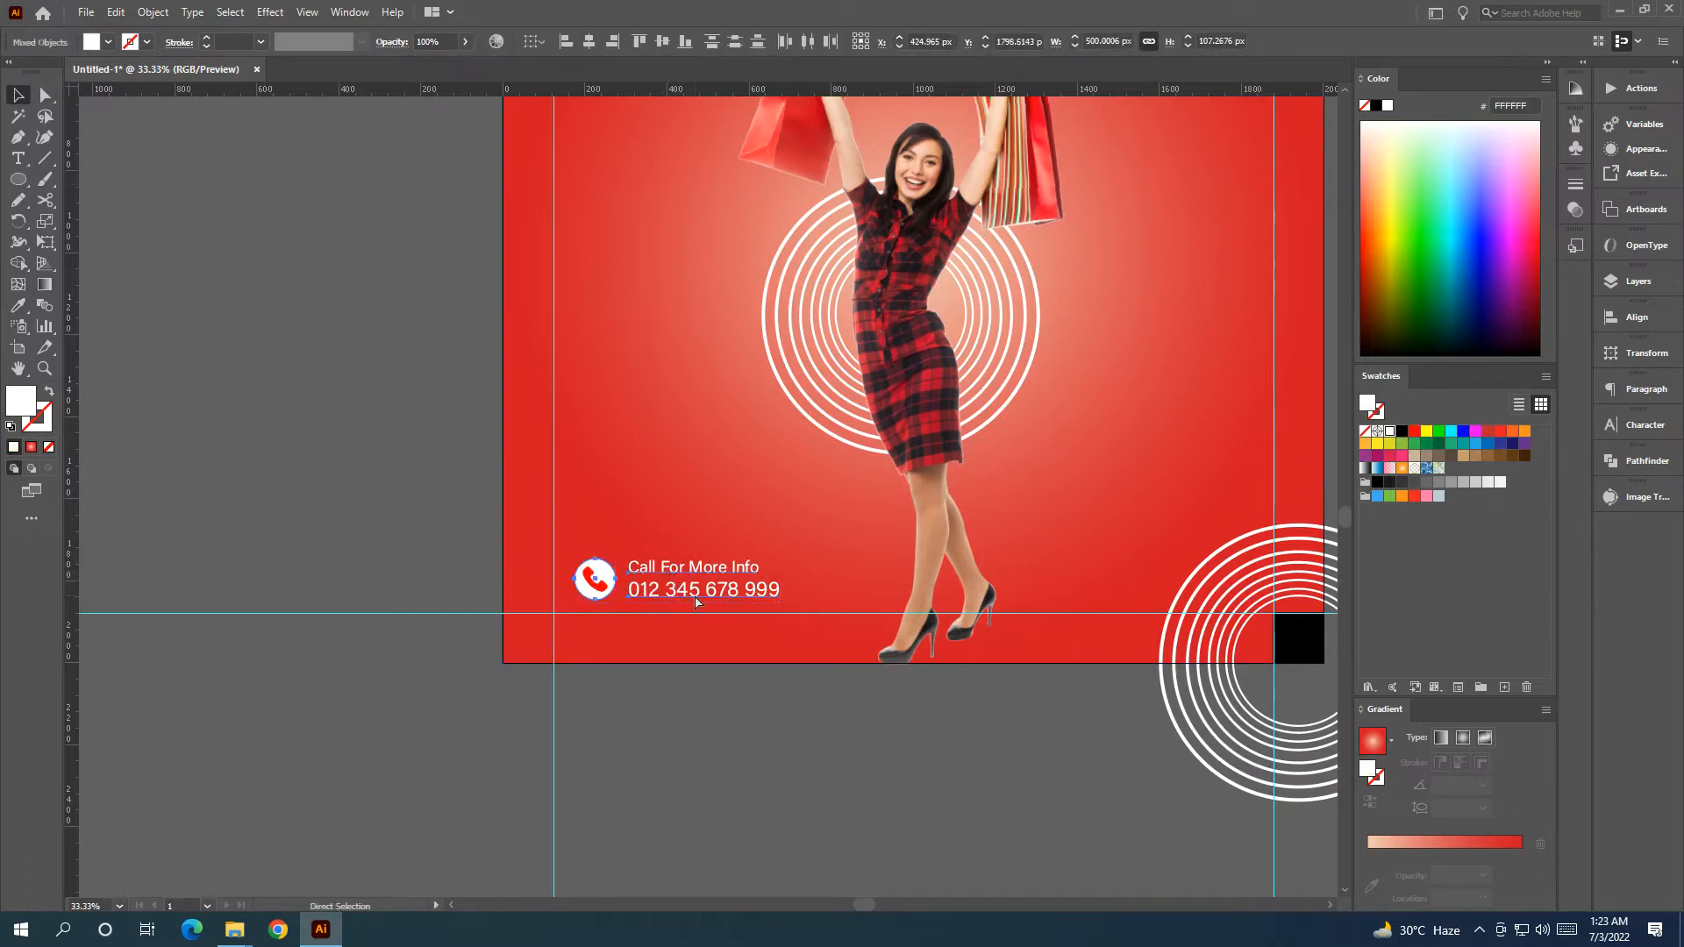
pyautogui.hotkey('ctrl', 'g')
pyautogui.scroll(5, 587, 592)
pyautogui.moveTo(660, 562); pyautogui.dragTo(536, 633)
# Place a Lorem ipsum Roboto Bold point text left of the artboard, enlarged to about 87 pt.
pyautogui.scroll(-2, 579, 625)
pyautogui.click(712, 858)
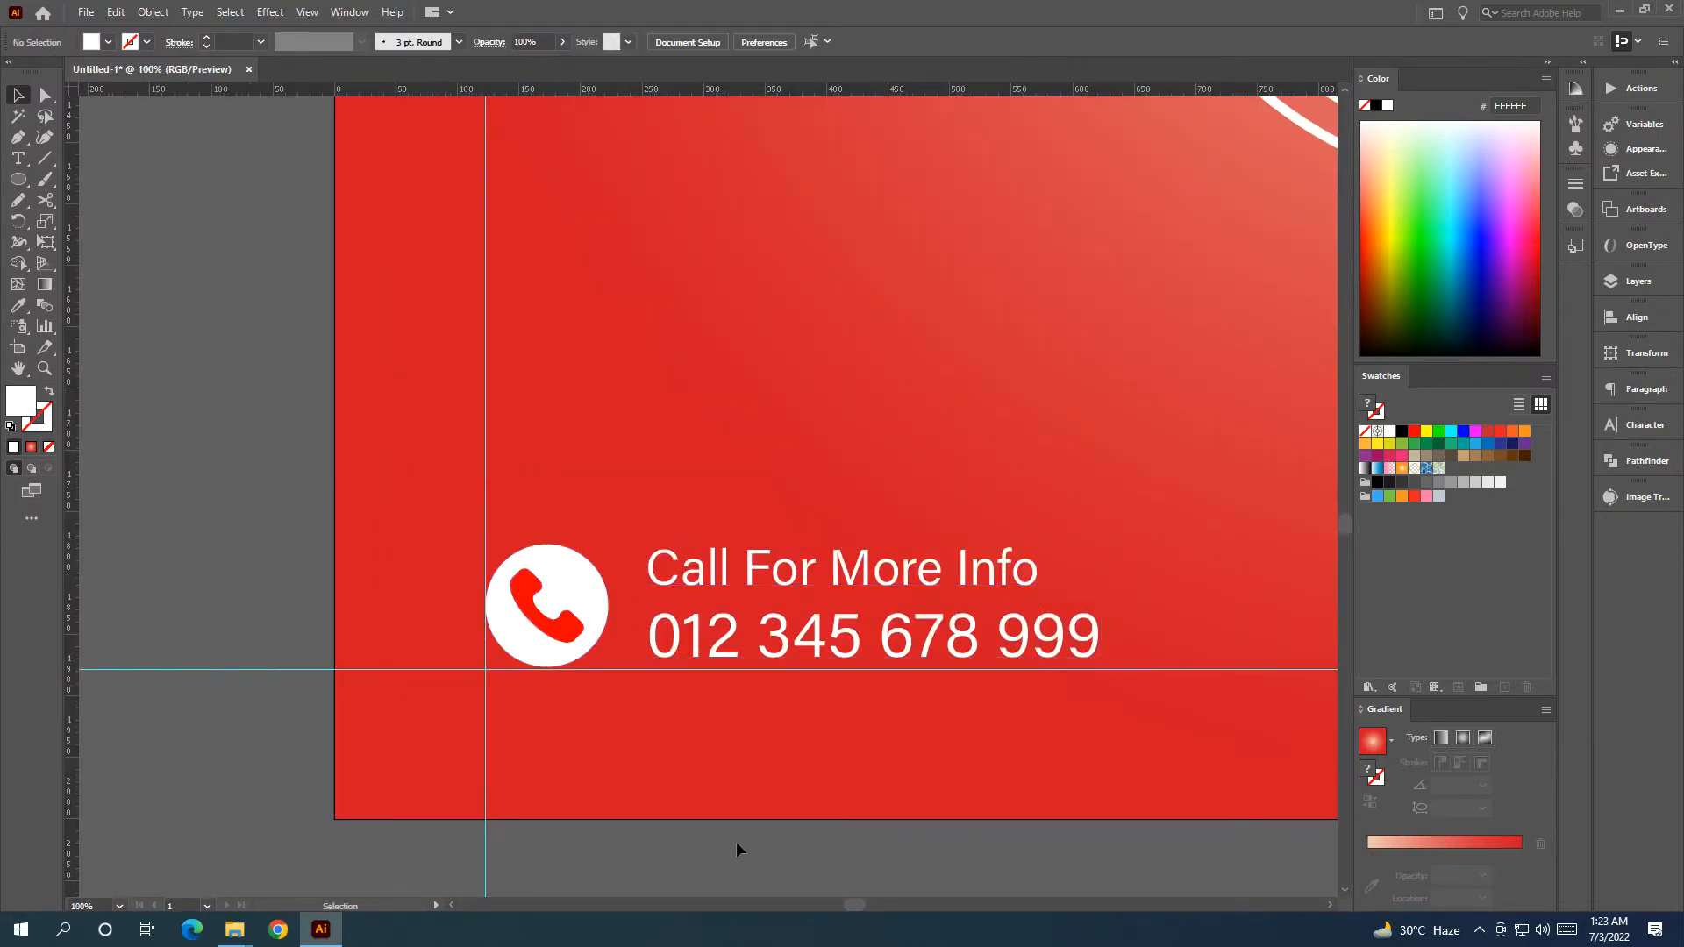
pyautogui.scroll(-4, 713, 865)
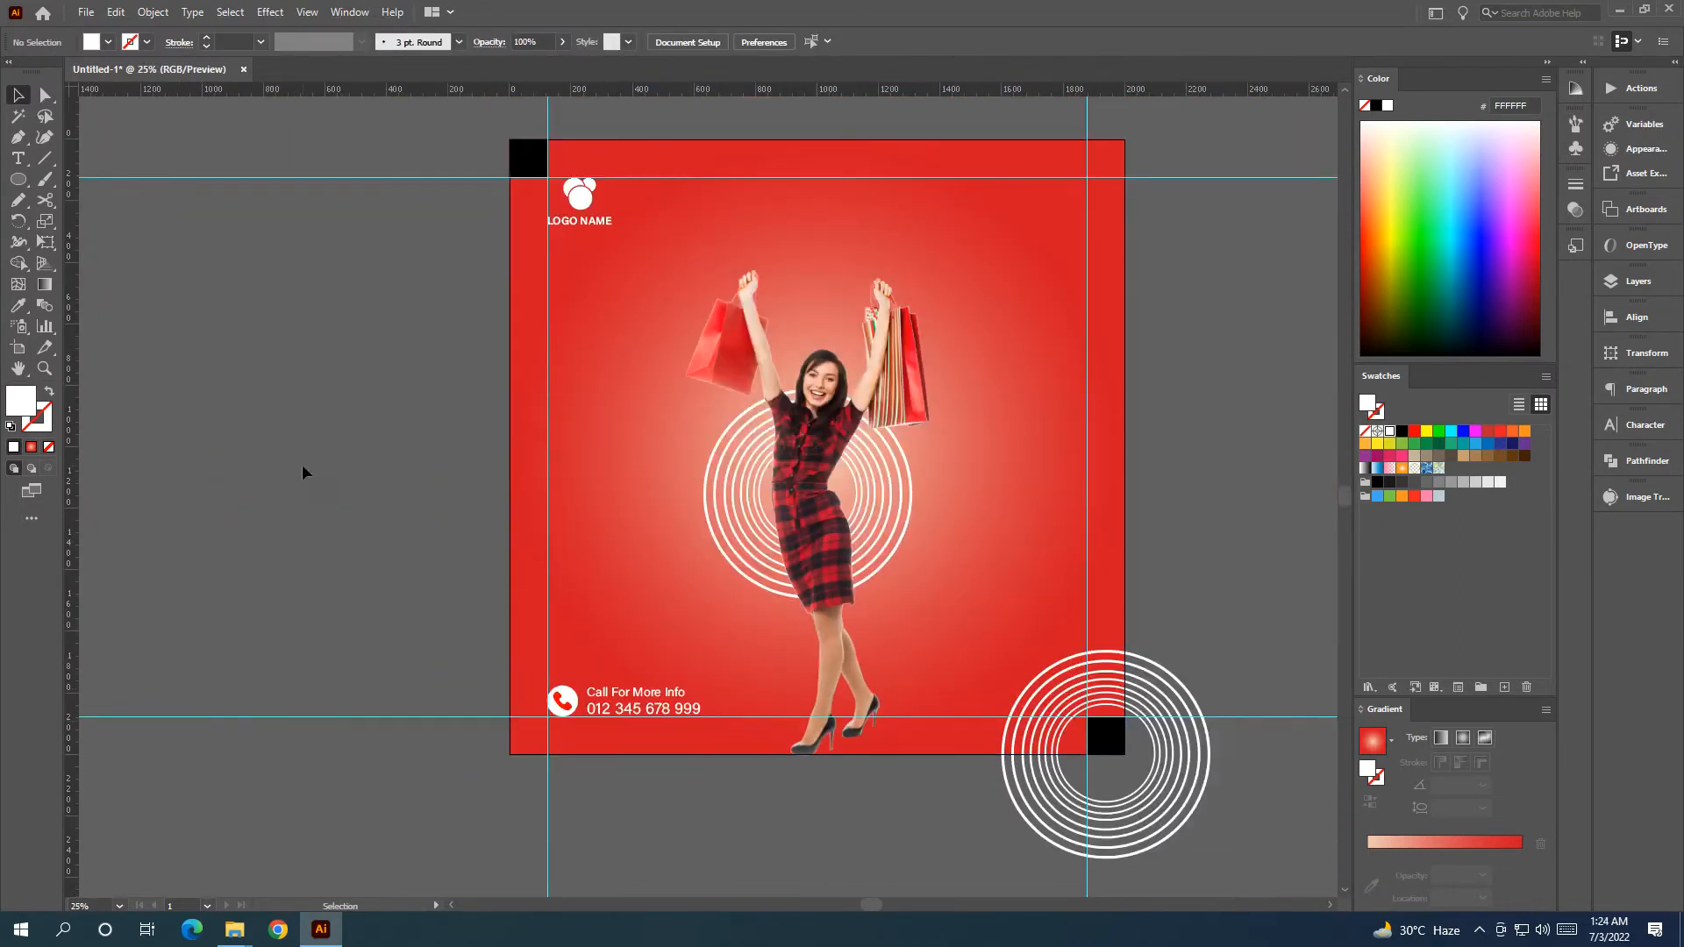
pyautogui.click(20, 158)
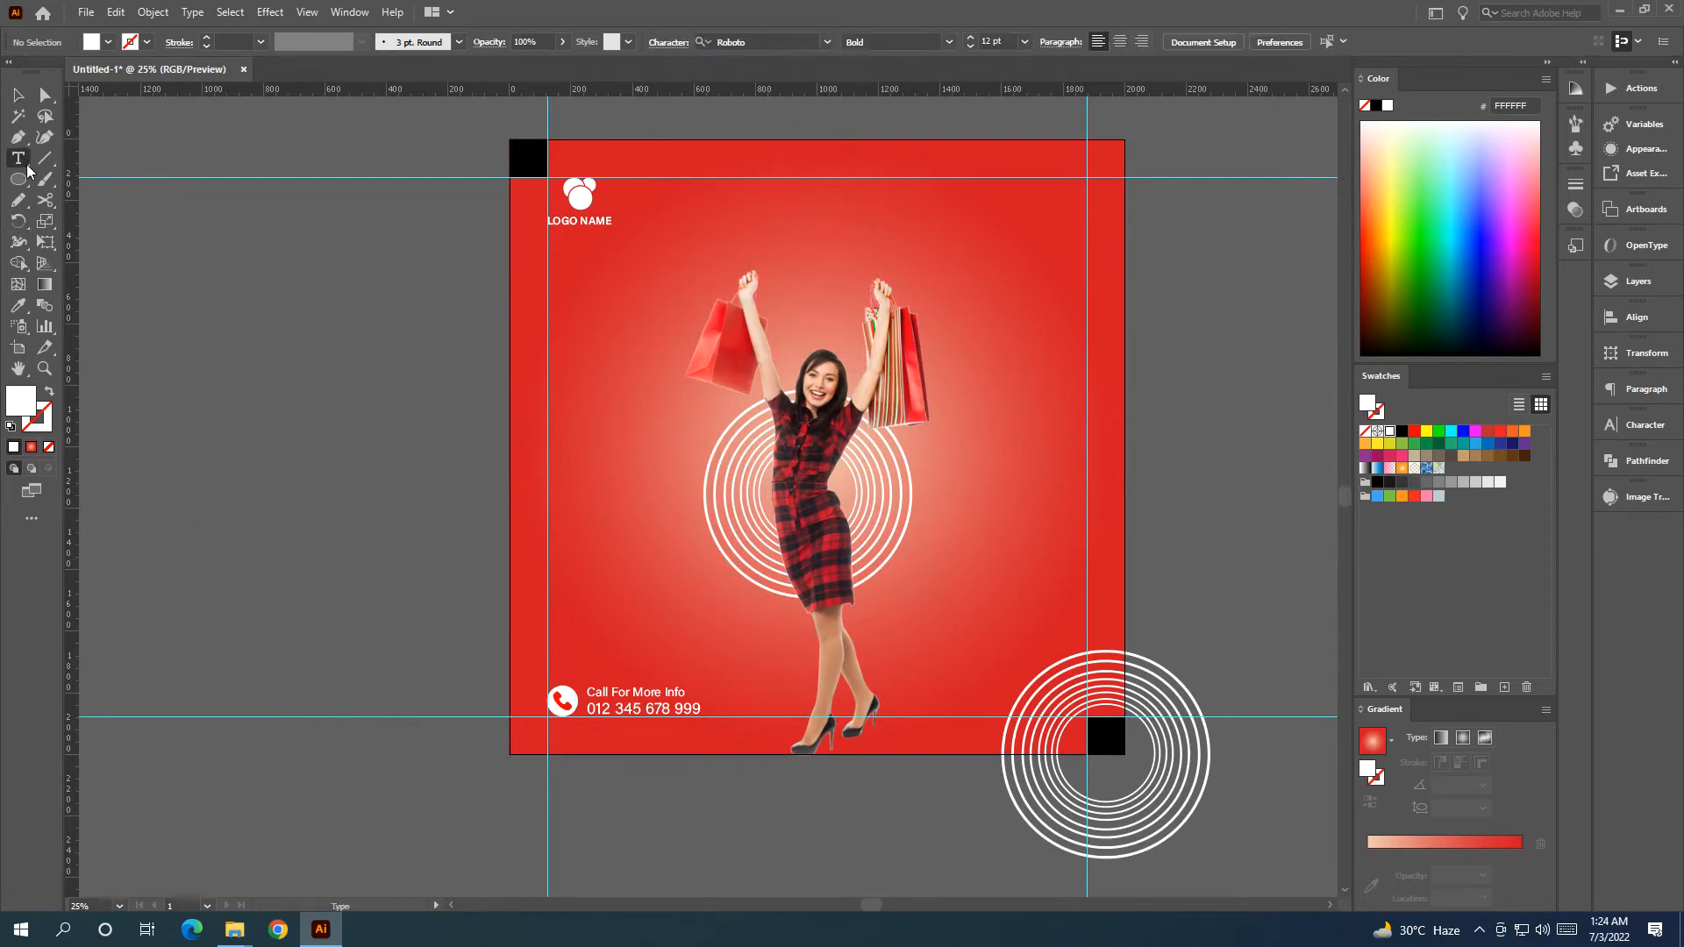
pyautogui.scroll(2, 276, 442)
pyautogui.click(316, 392)
pyautogui.click(17, 95)
pyautogui.moveTo(365, 404); pyautogui.dragTo(628, 594)
pyautogui.click(18, 160)
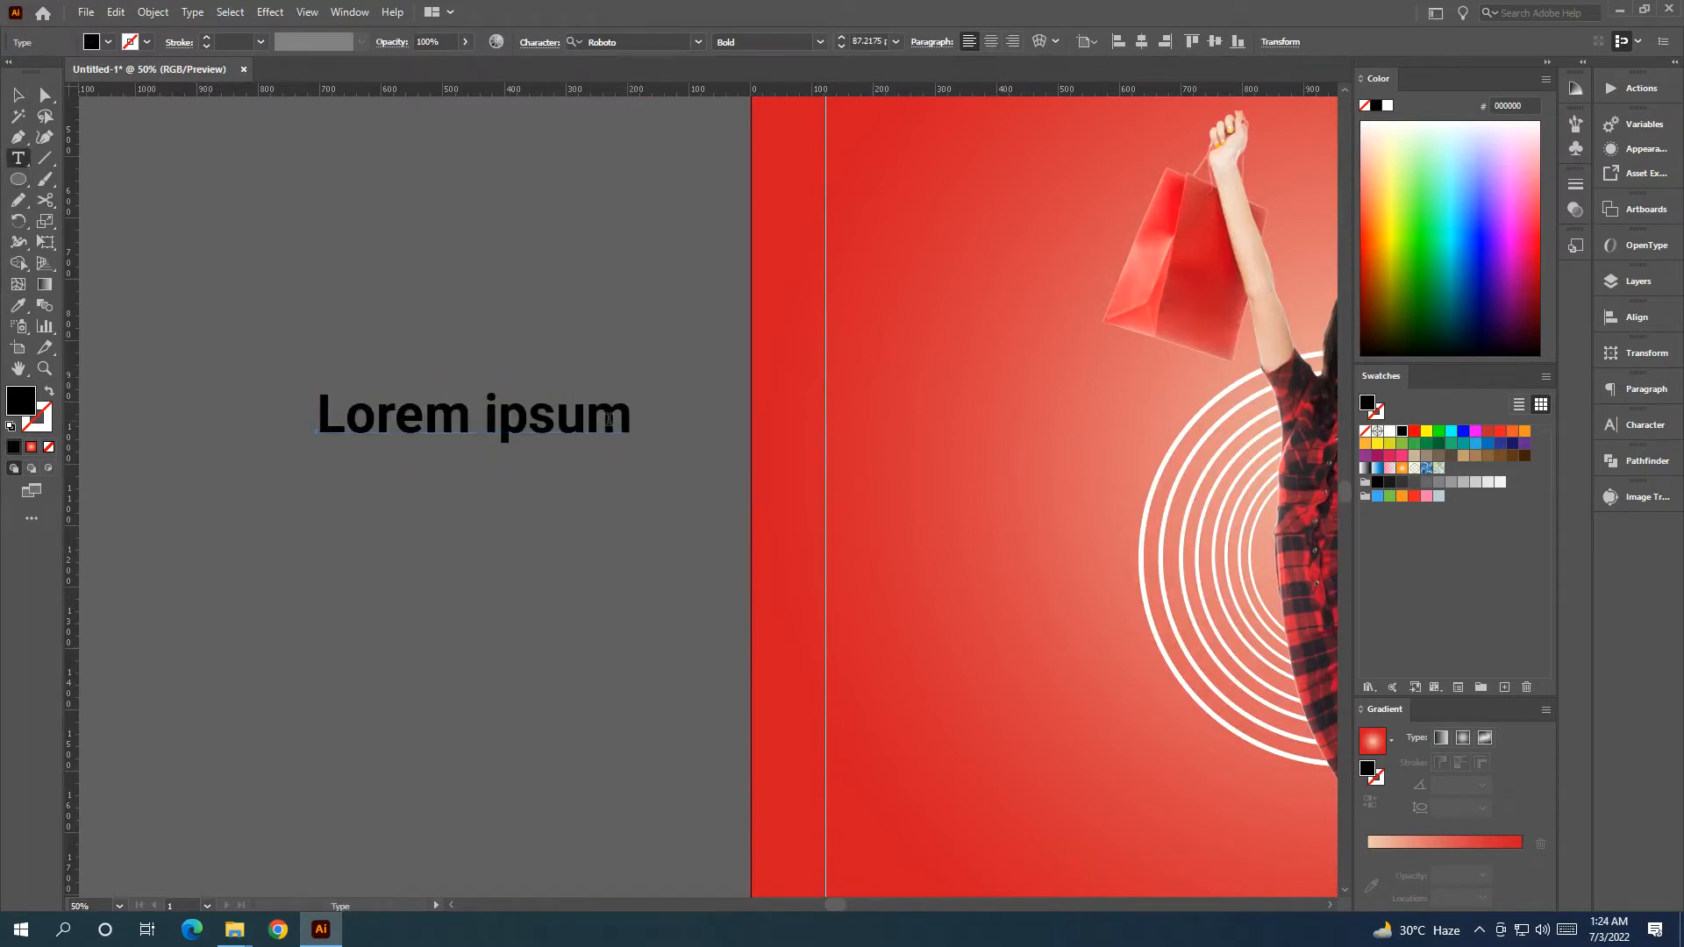
# Replace the placeholder with FOR NLINE ORDER split onto three lines.
pyautogui.moveTo(628, 419); pyautogui.dragTo(278, 419)
pyautogui.press('BackSpace')
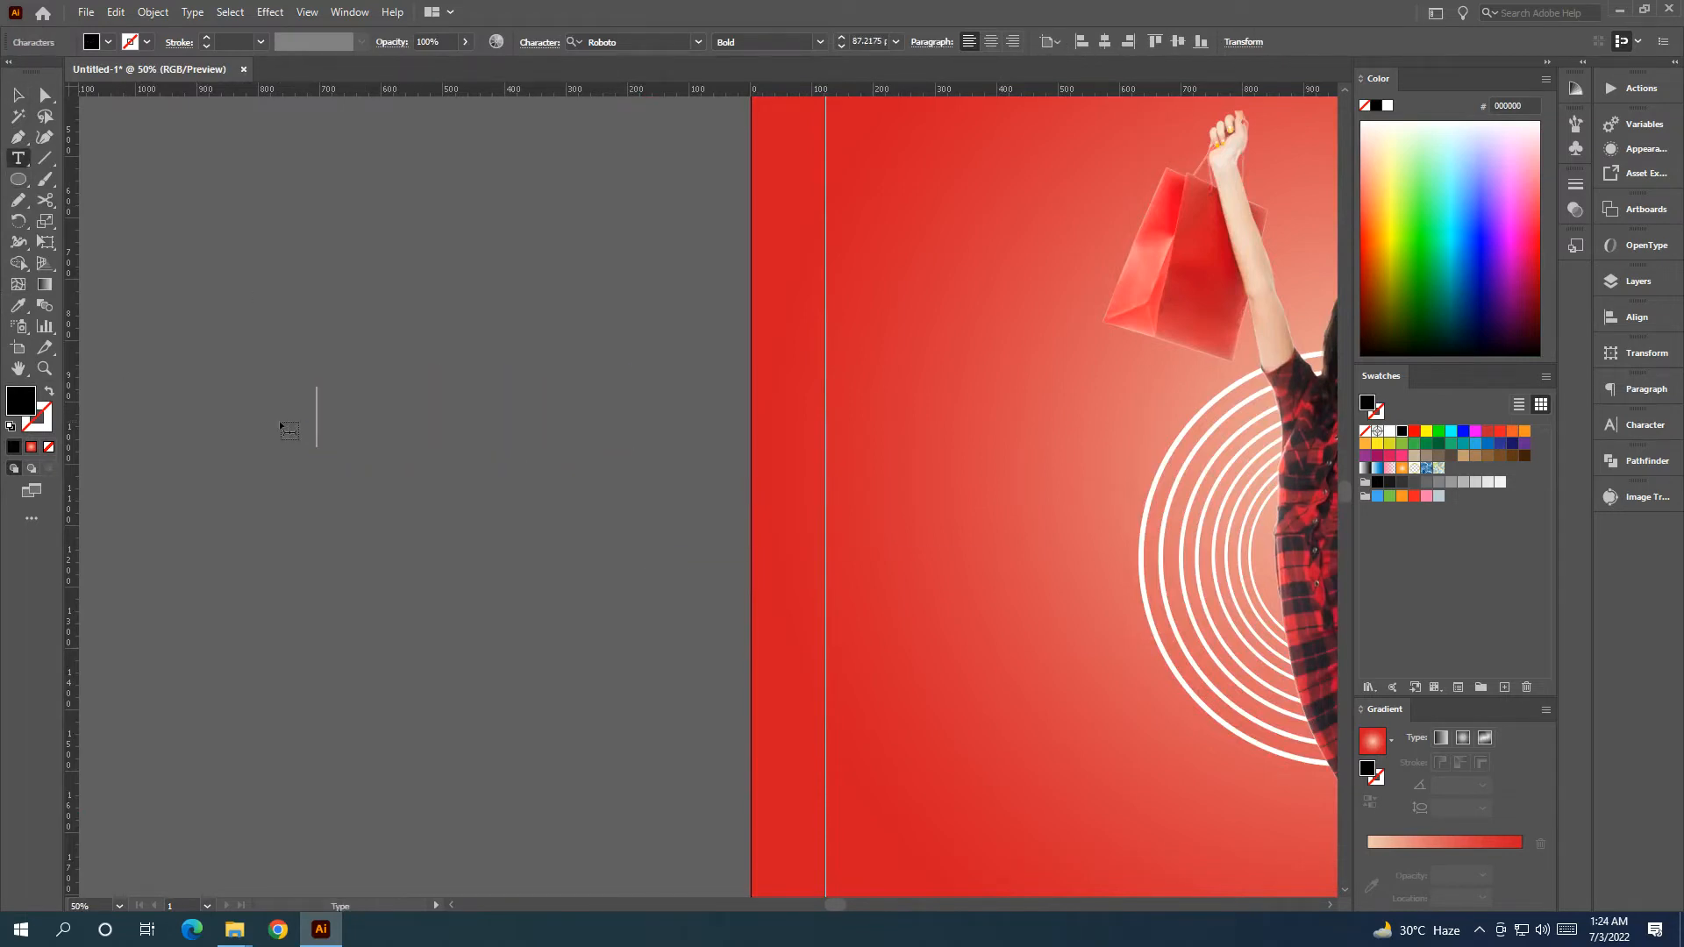
pyautogui.write('FOR NLINE')
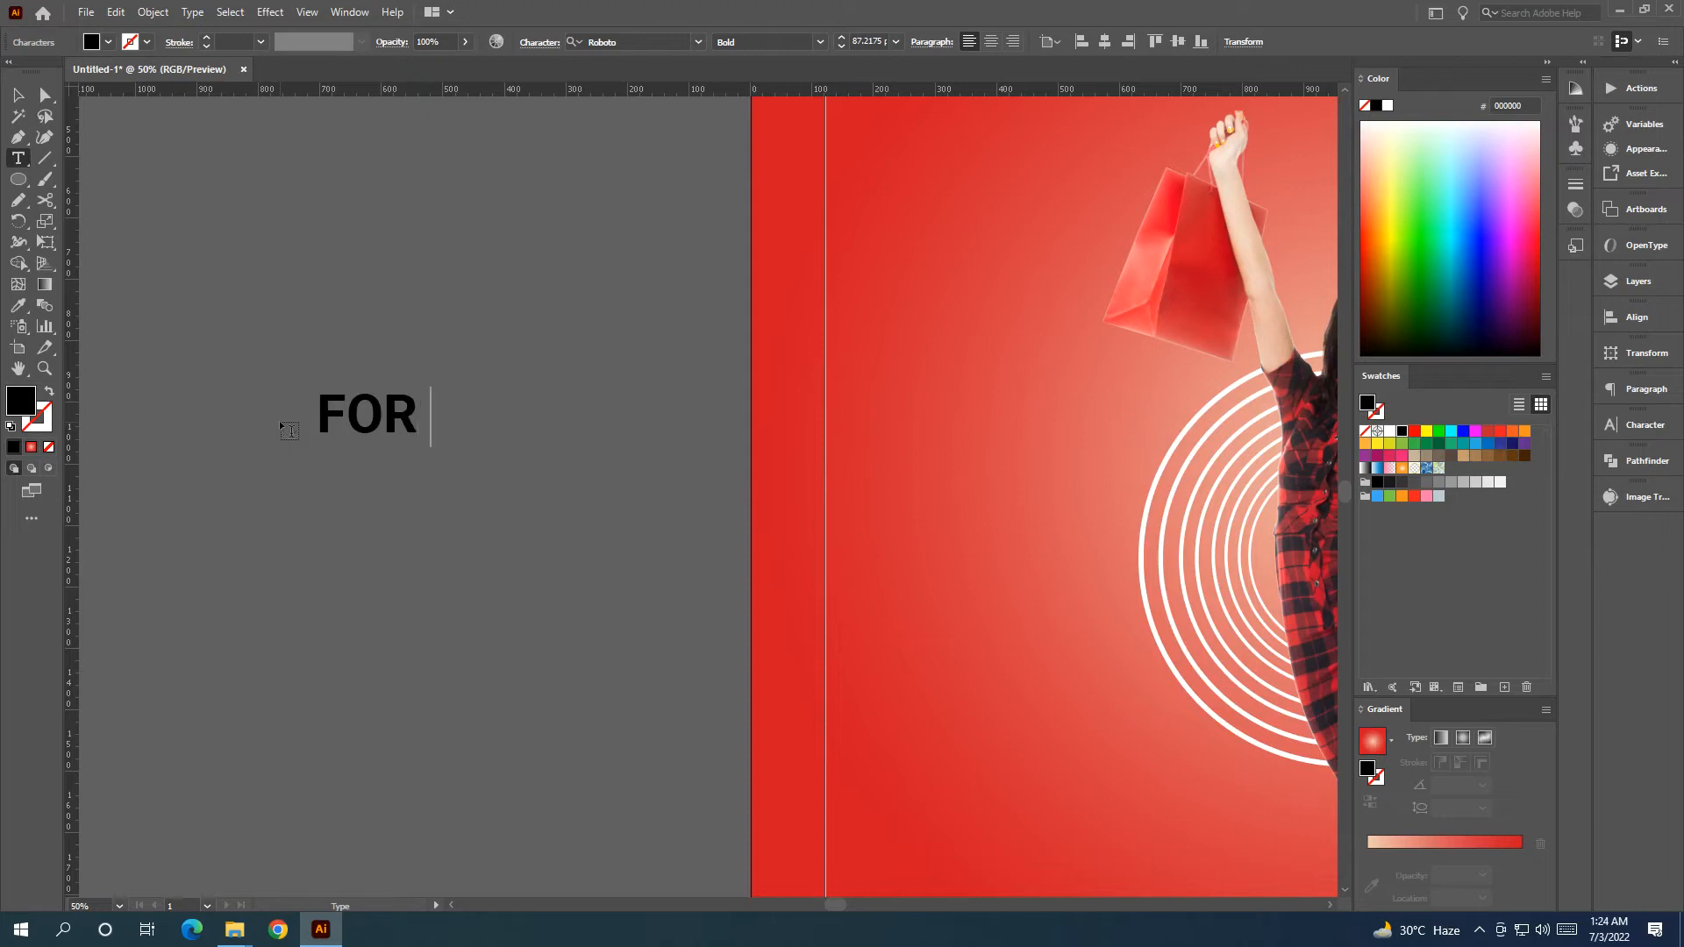
pyautogui.write(' O')
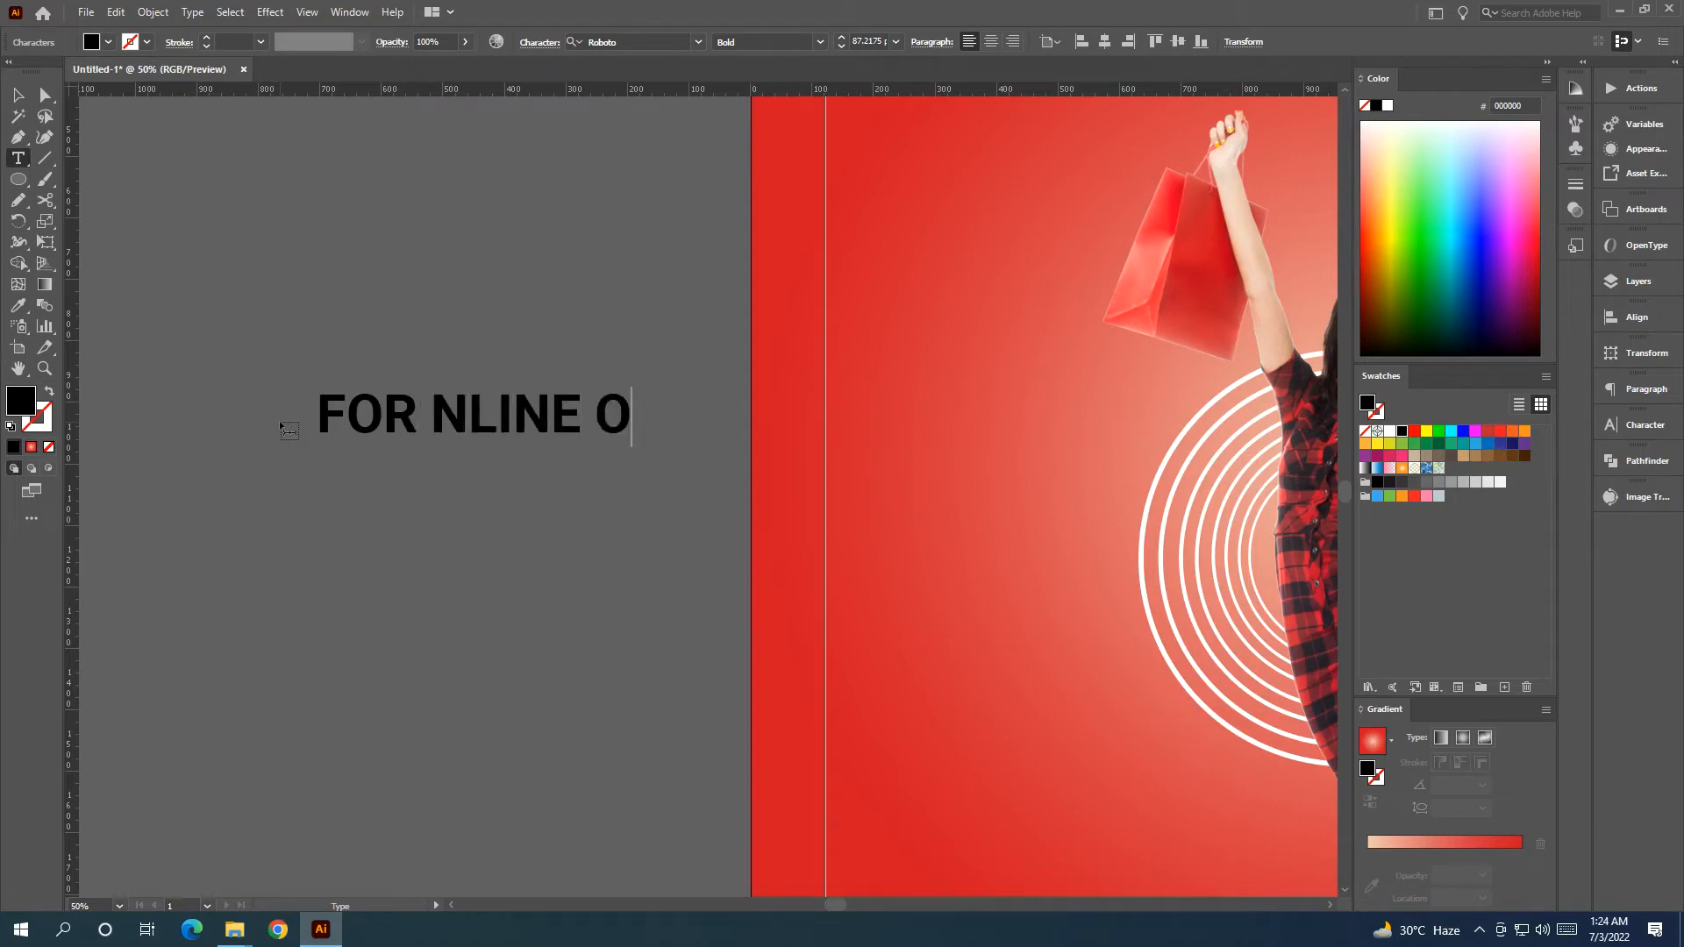
pyautogui.write('RDER')
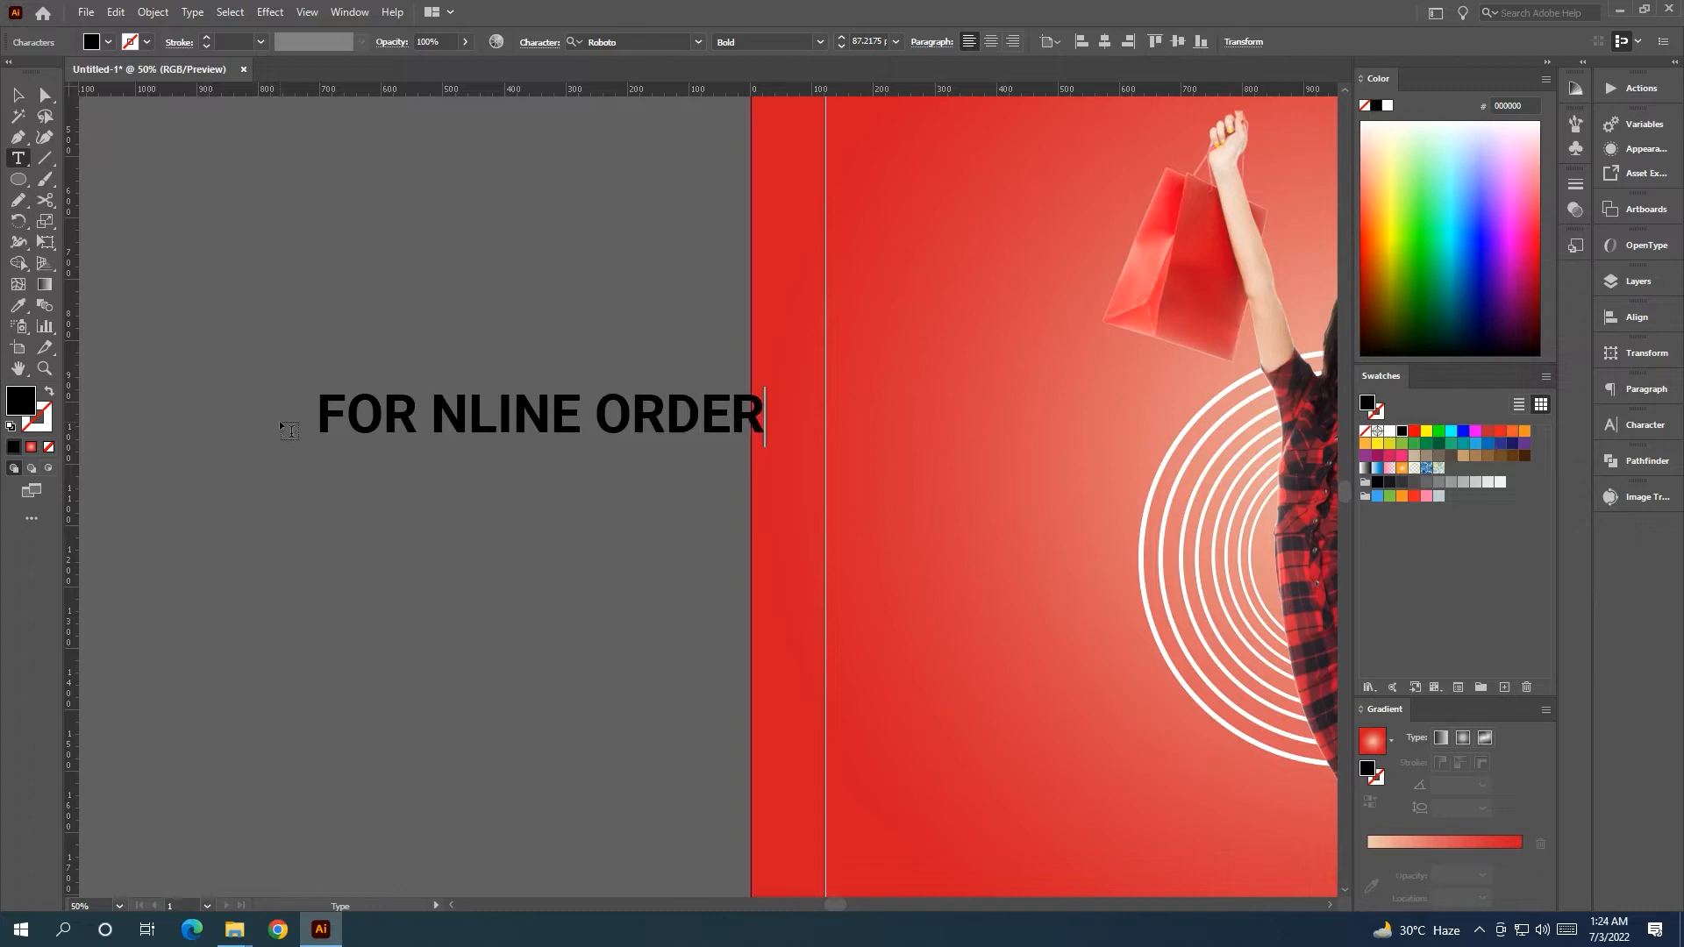
pyautogui.click(450, 424)
pyautogui.press('Return')
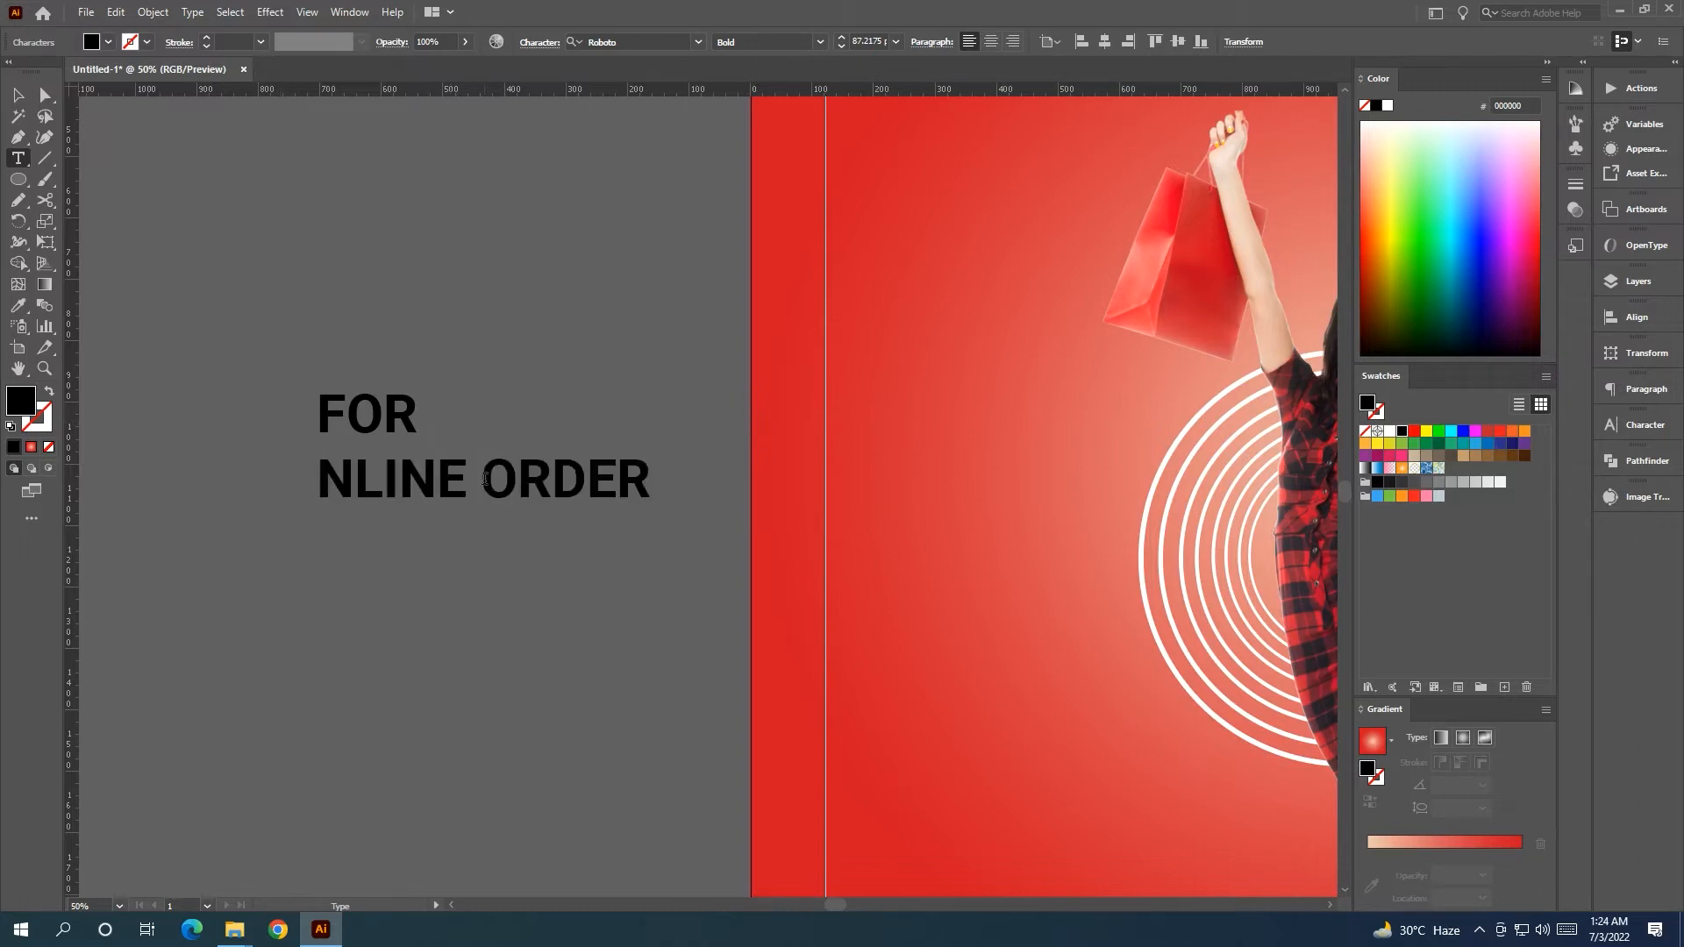
pyautogui.press('Return')
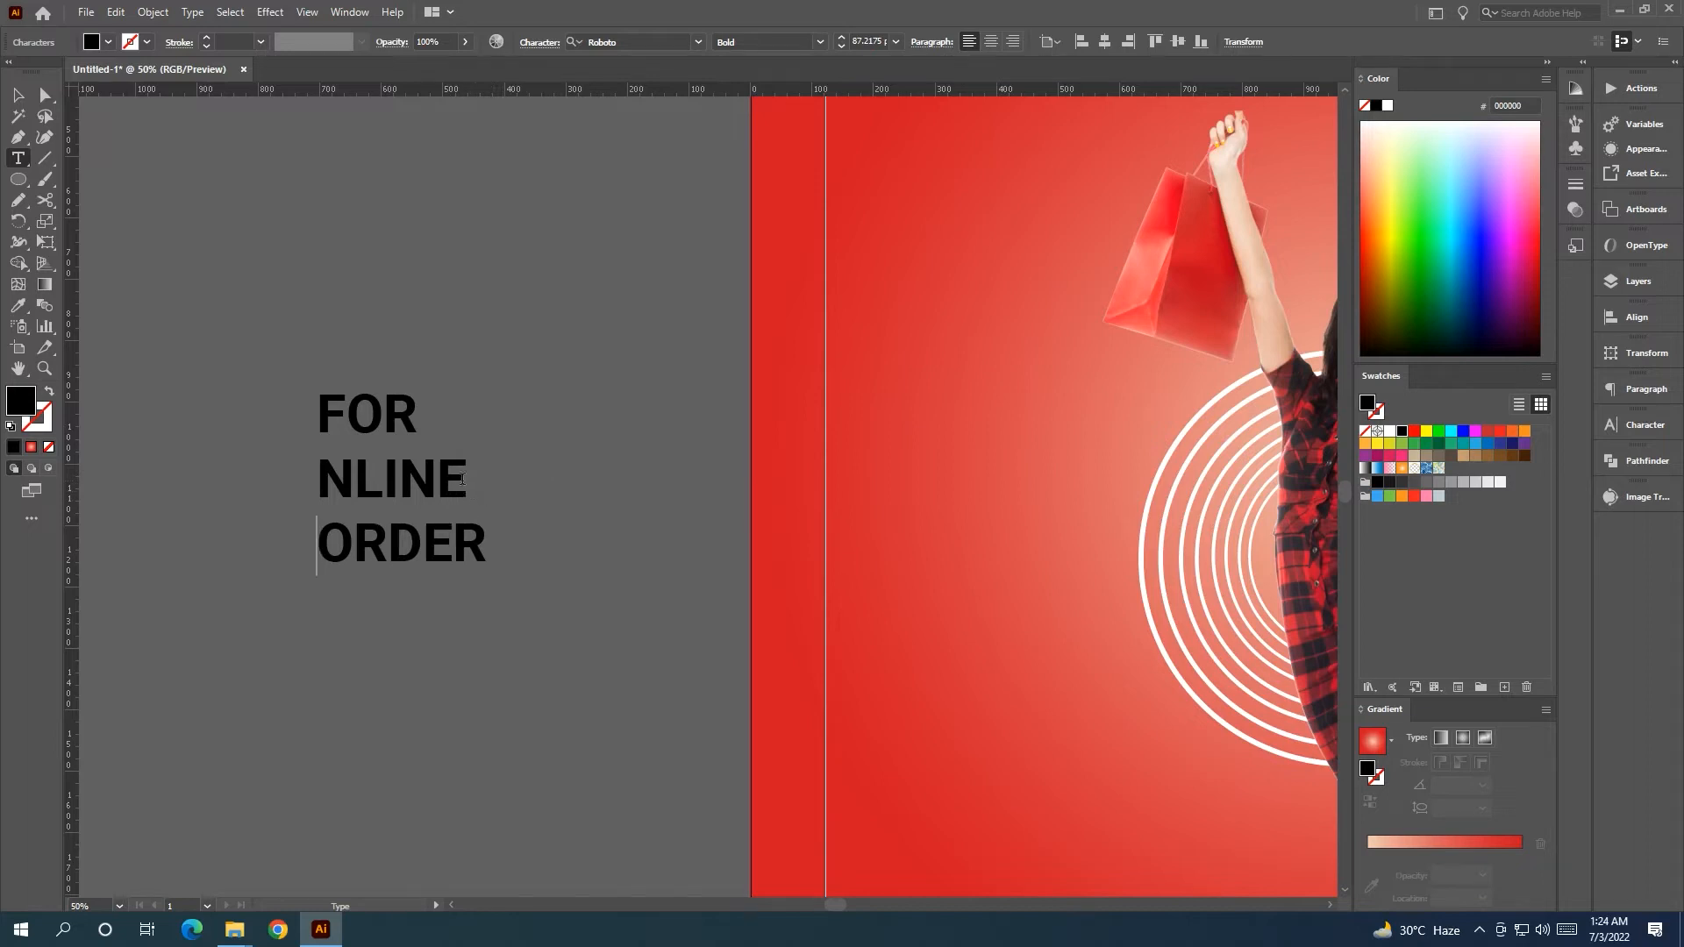
# Enlarge the word NLINE to 163 pt in the Character panel.
pyautogui.doubleClick(463, 478)
pyautogui.click(1637, 424)
pyautogui.click(1430, 496)
pyautogui.scroll(20, 1438, 497)
pyautogui.scroll(20, 1439, 497)
pyautogui.click(14, 102)
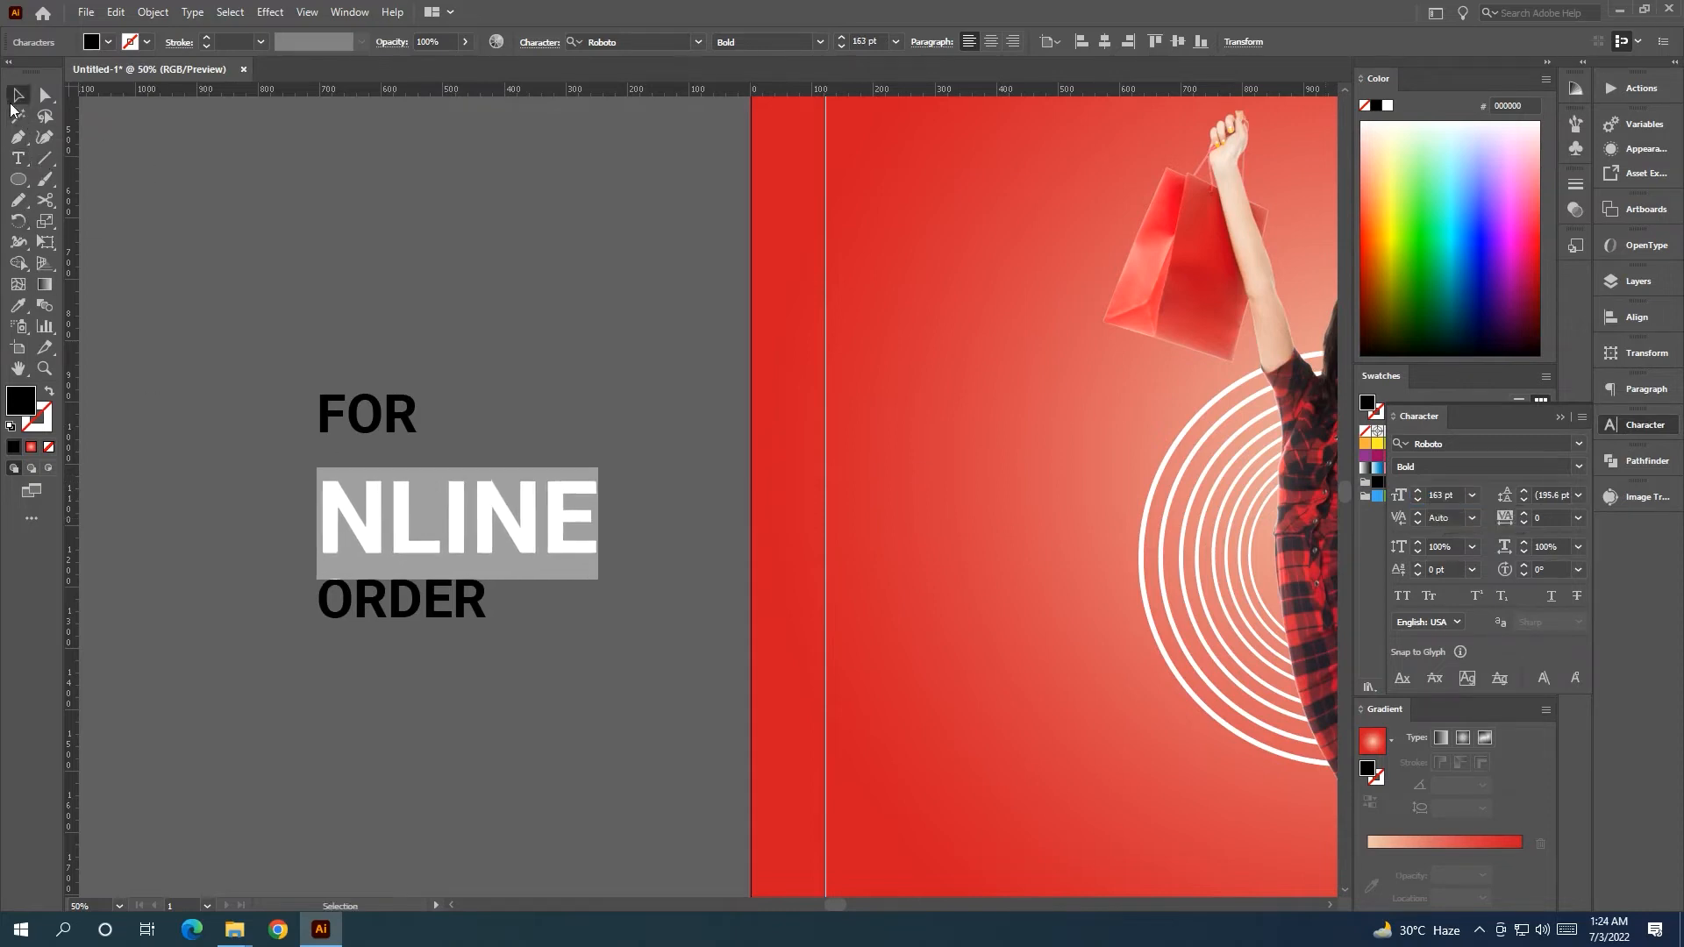
pyautogui.click(406, 431)
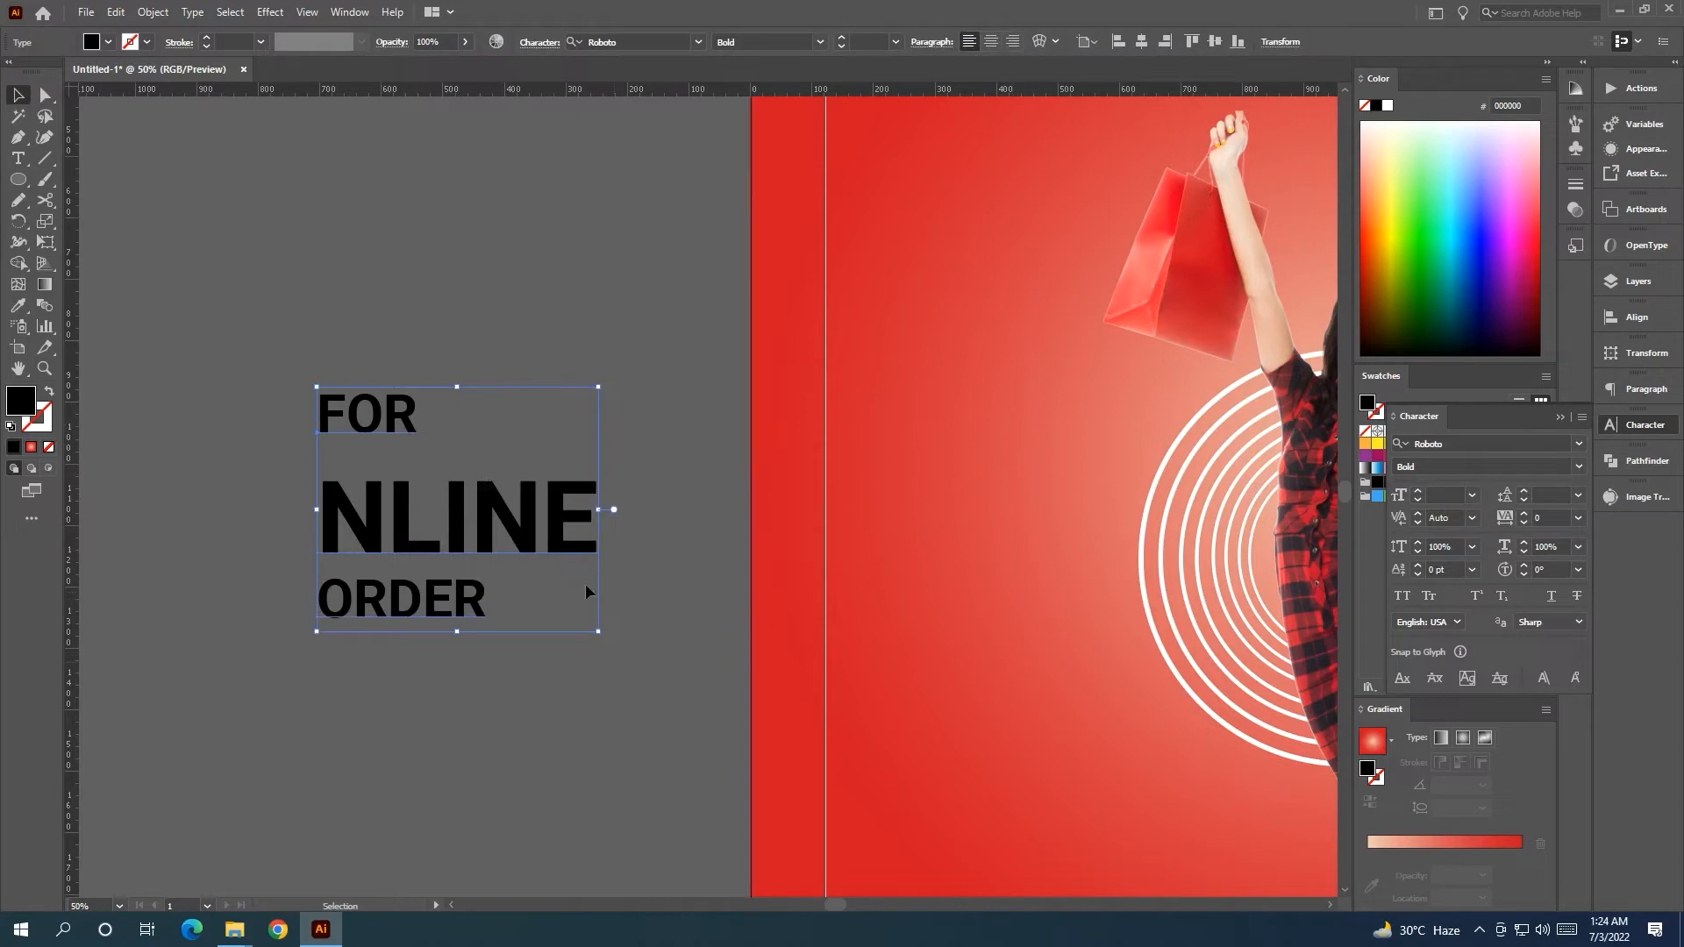
# Move FOR out of the block into its own point text object.
pyautogui.press('t')
pyautogui.moveTo(412, 420); pyautogui.dragTo(303, 424)
pyautogui.hotkey('ctrl', 'c')
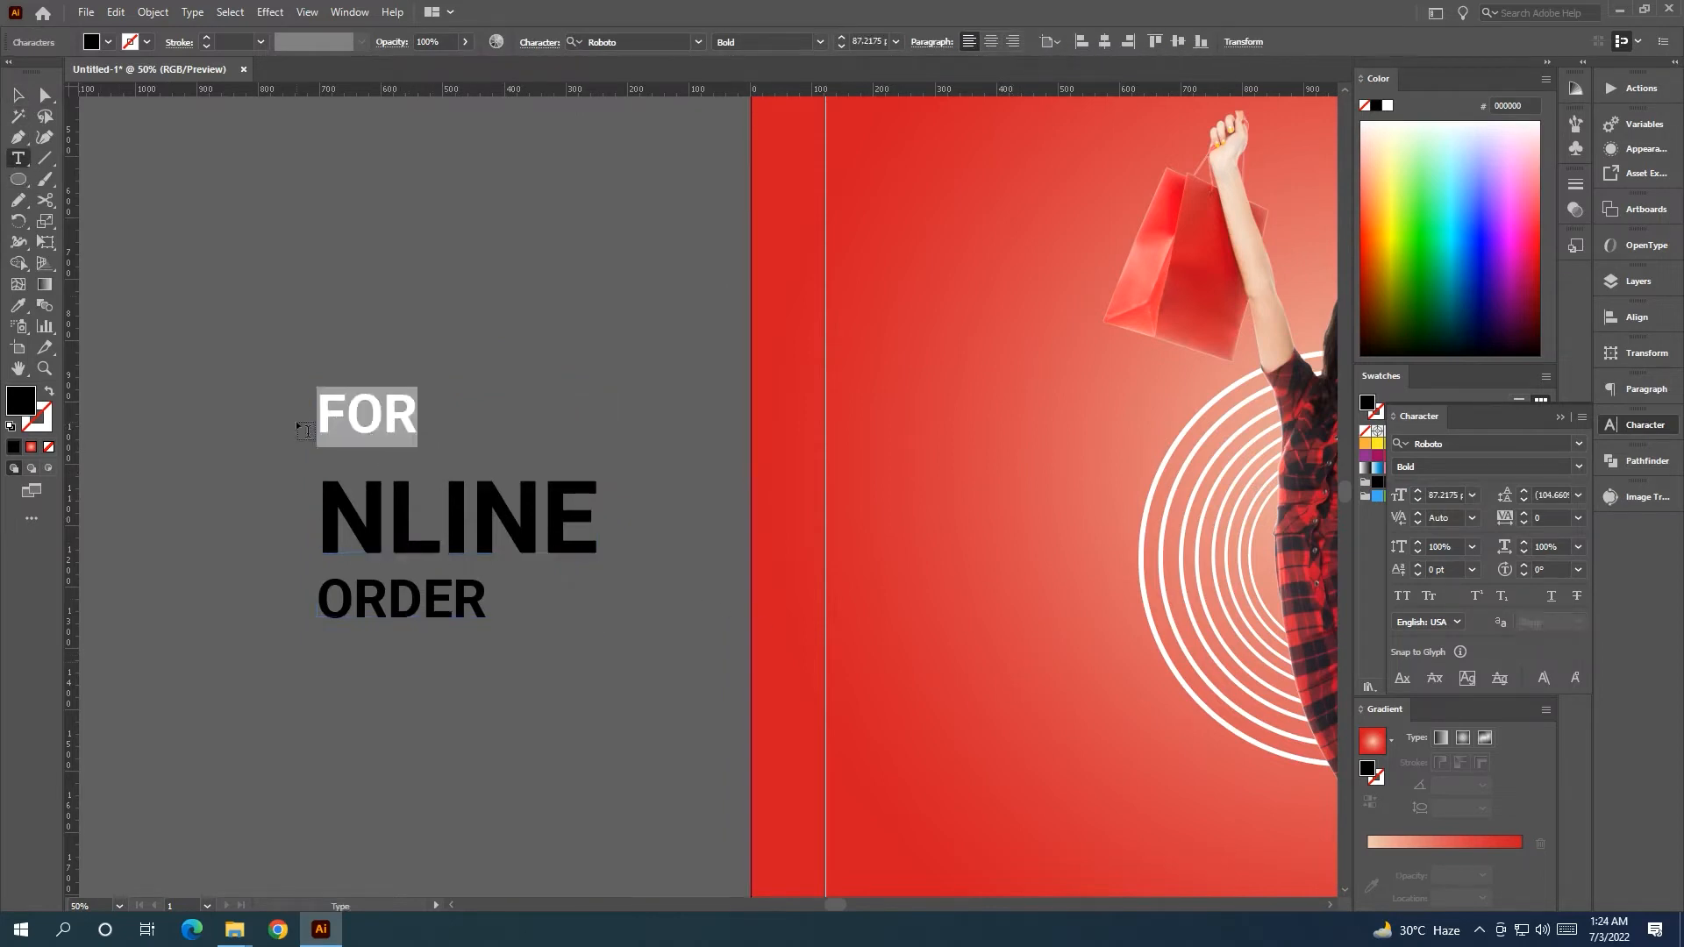
pyautogui.press('BackSpace')
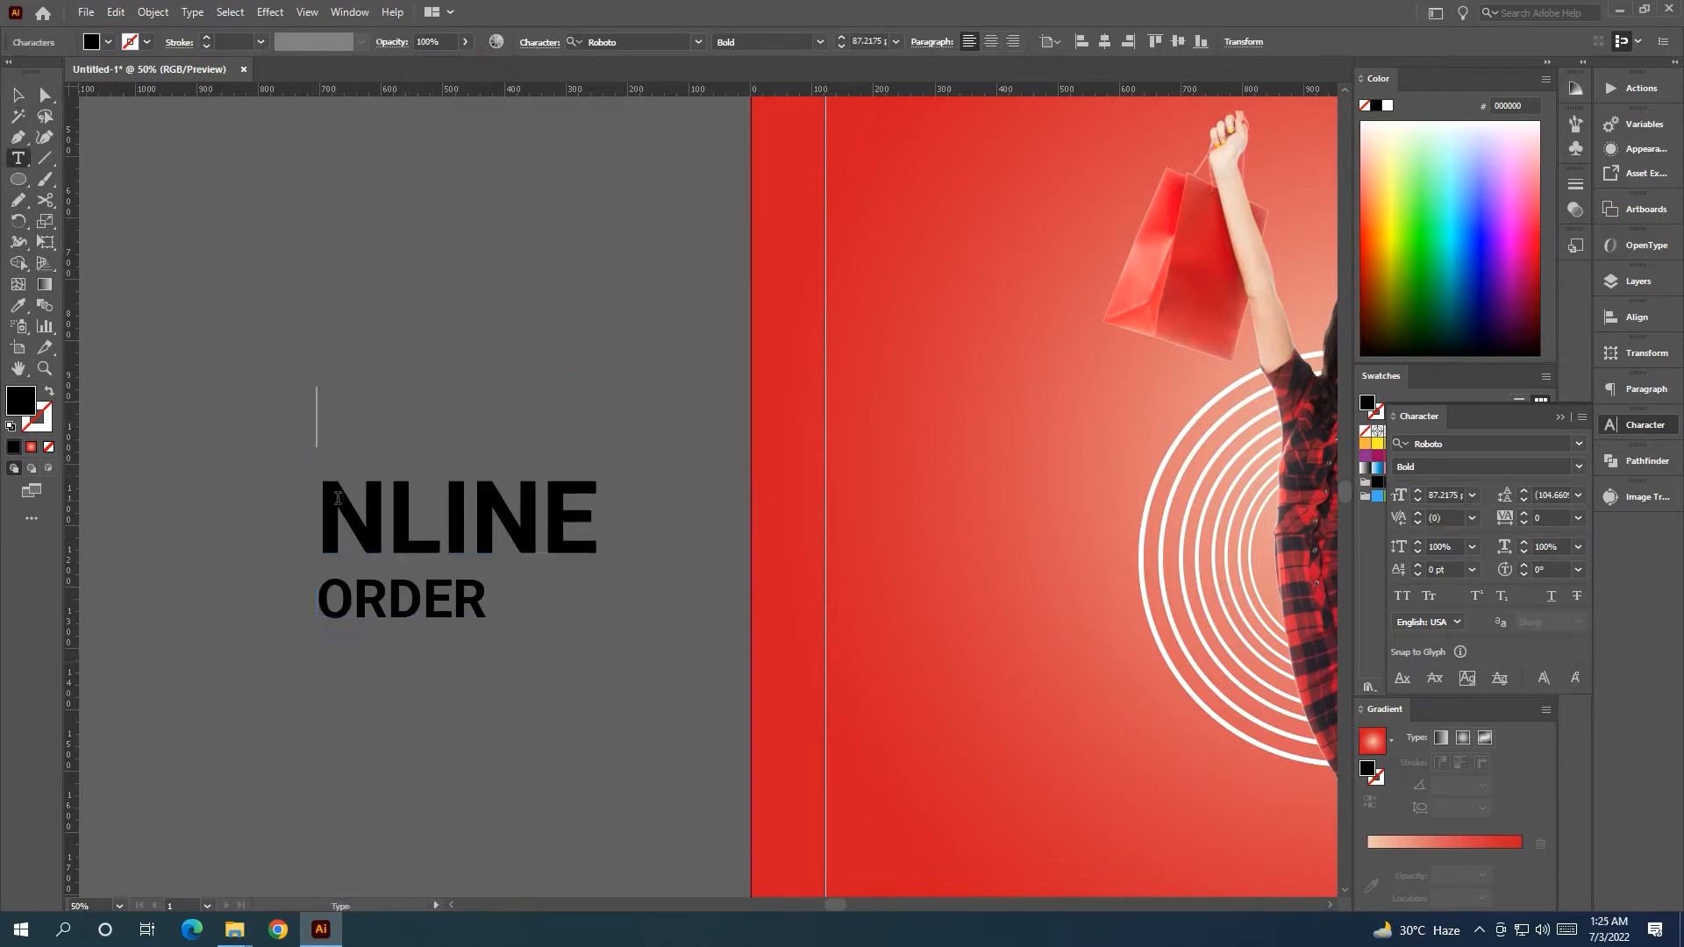
pyautogui.press('Delete')
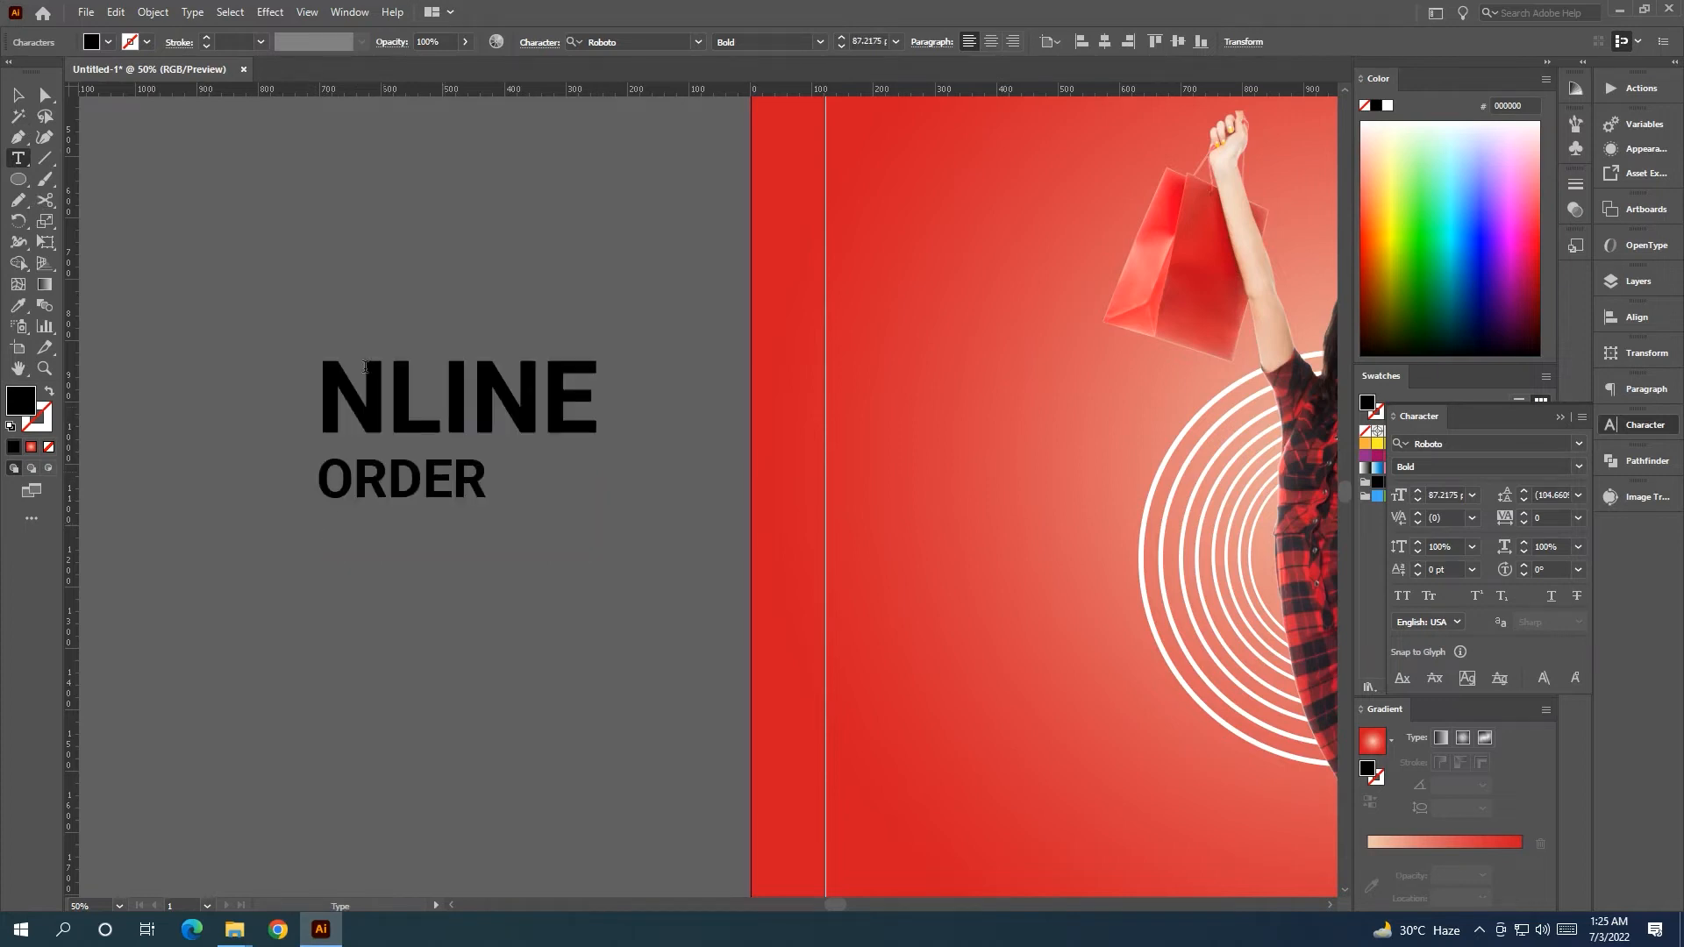
pyautogui.click(345, 225)
pyautogui.hotkey('ctrl', 'v')
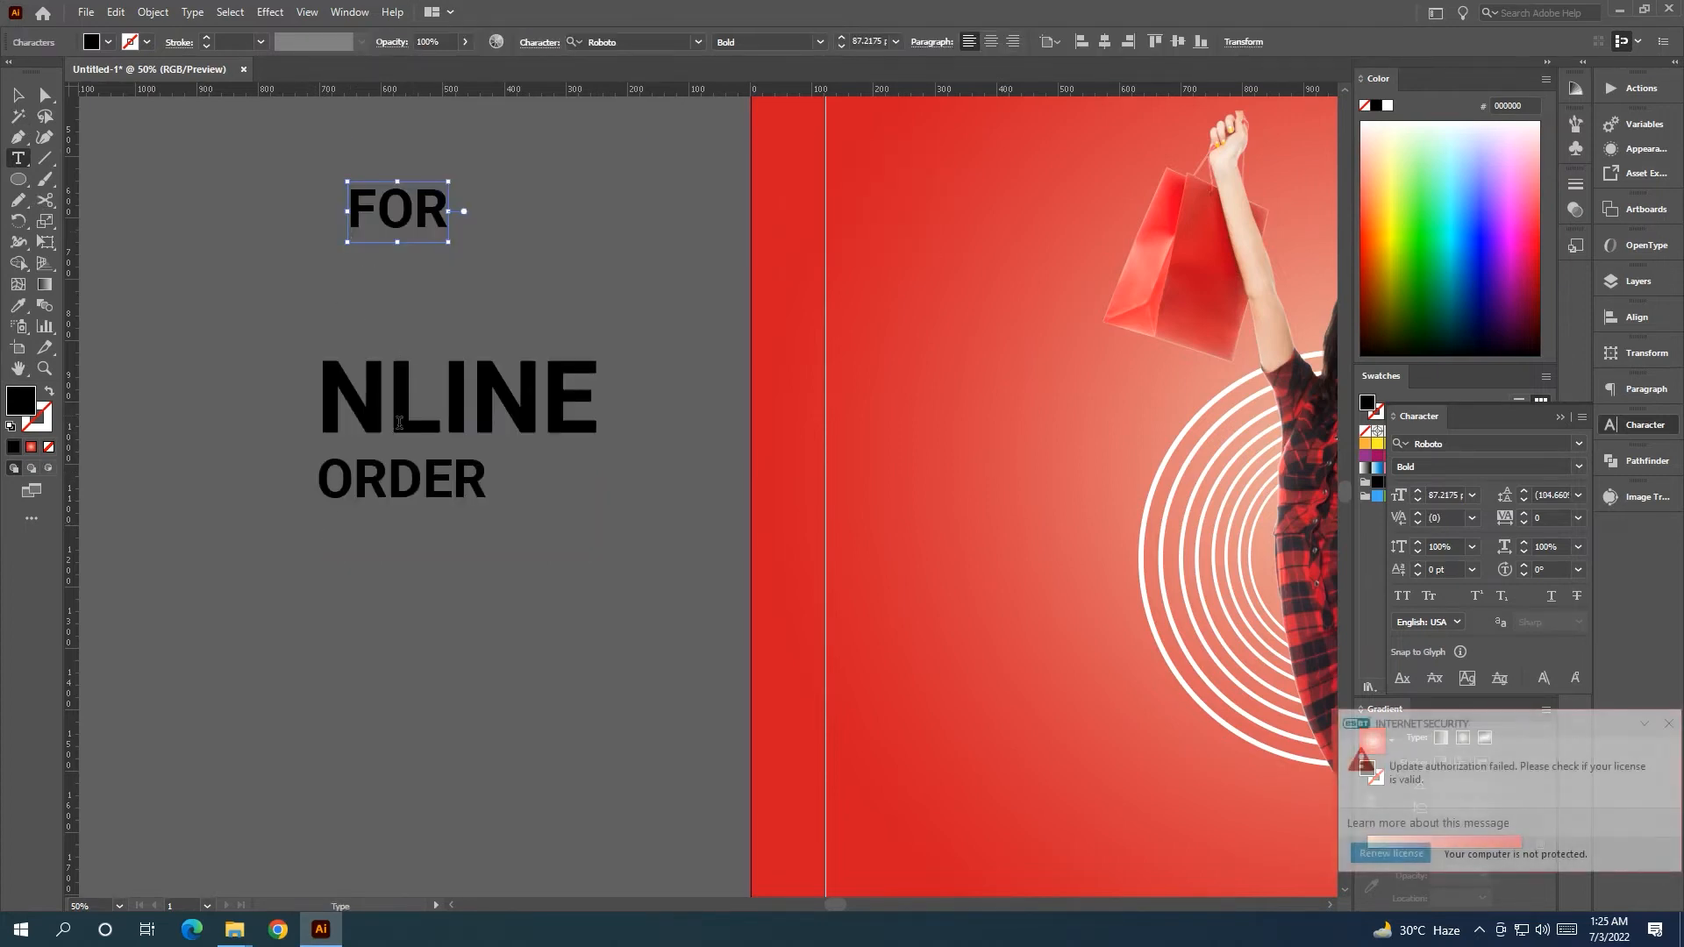
# Recreate ORDER as a separate point text below NLINE.
pyautogui.moveTo(489, 481); pyautogui.dragTo(293, 480)
pyautogui.hotkey('ctrl', 'c')
pyautogui.press('BackSpace')
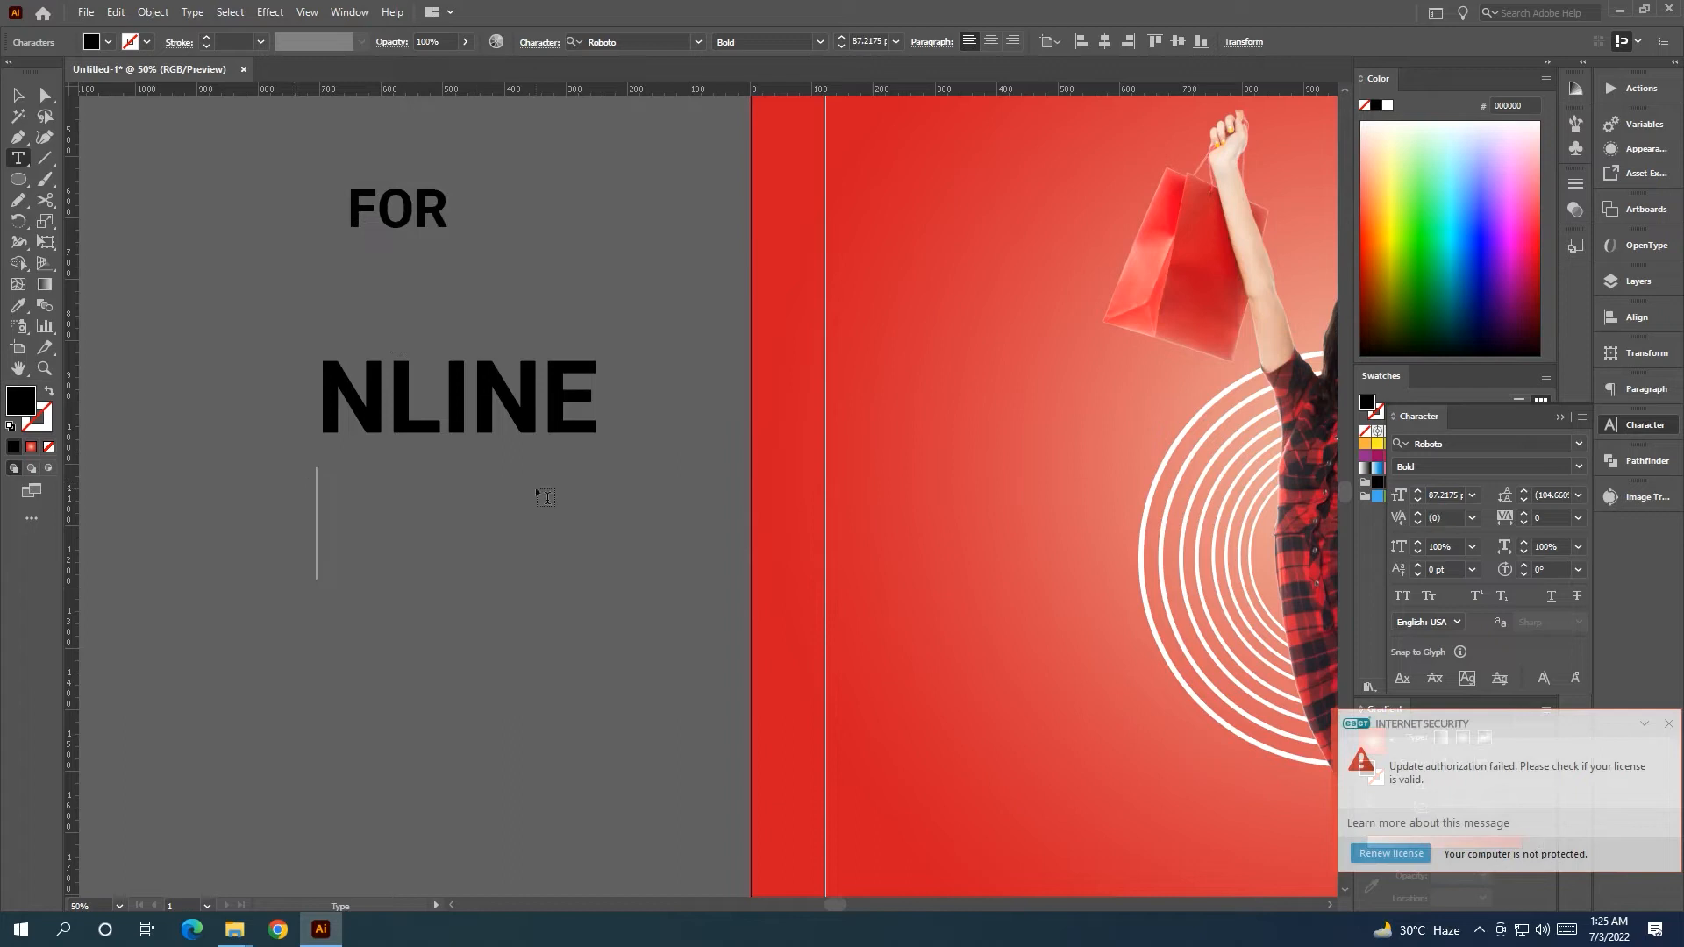
pyautogui.click(372, 556)
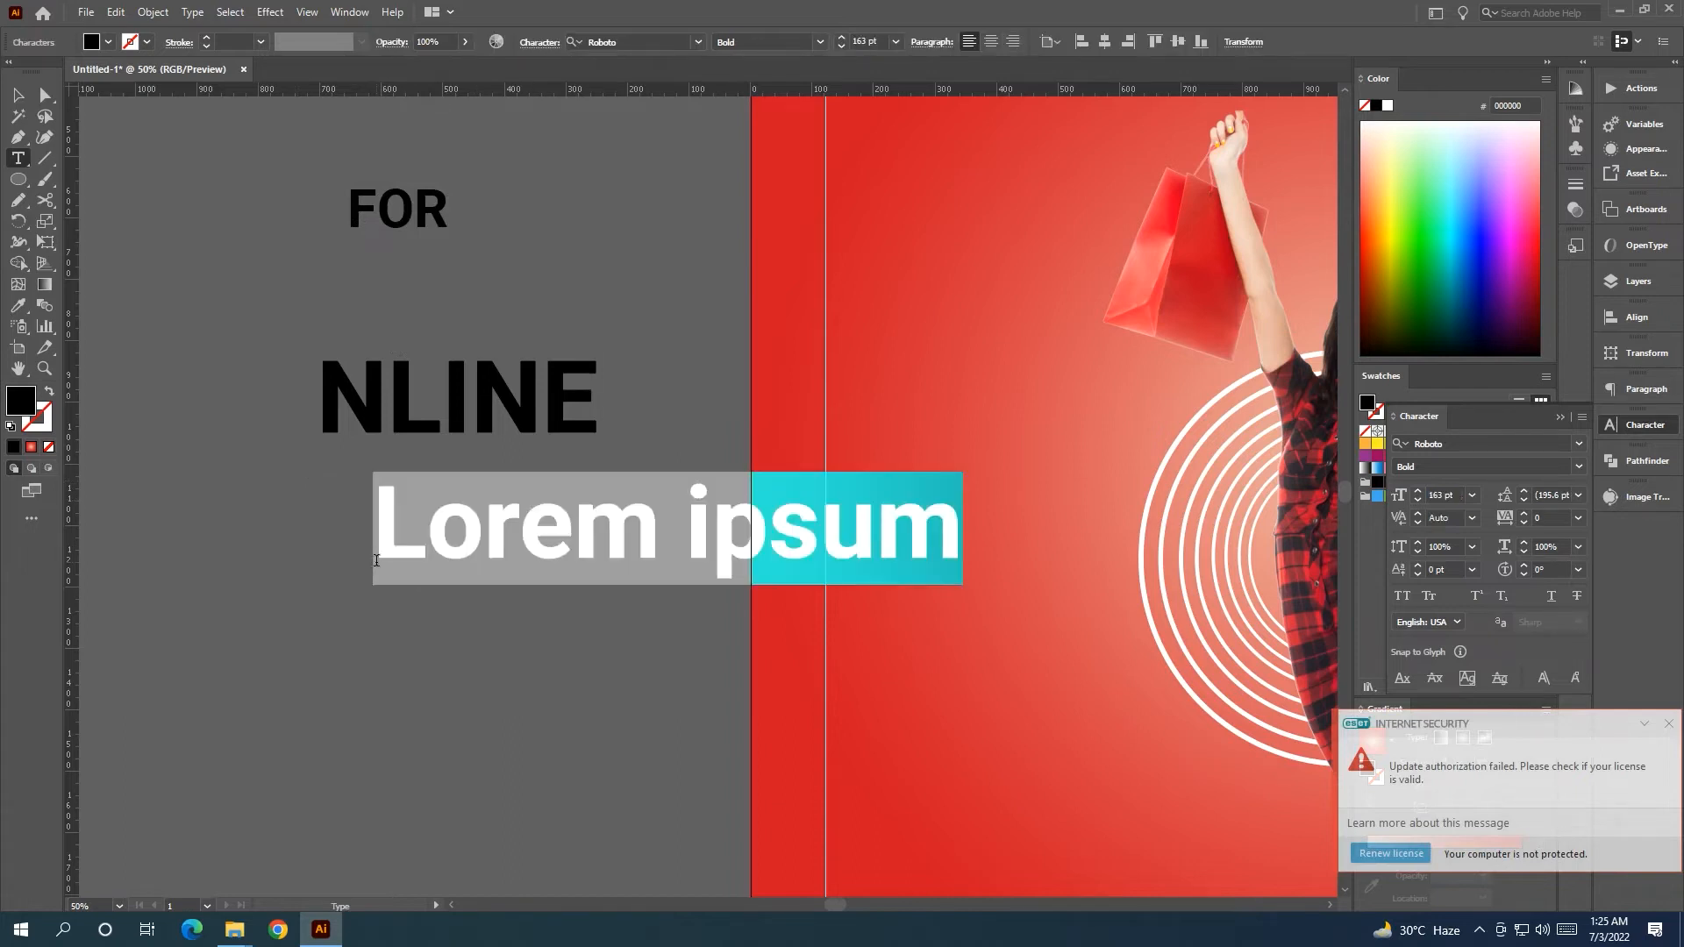
pyautogui.hotkey('ctrl', 'v')
pyautogui.press('Escape')
# Stack FOR just above and ORDER just below NLINE in a tight block.
pyautogui.click(389, 241)
pyautogui.moveTo(406, 226); pyautogui.dragTo(379, 348)
pyautogui.moveTo(443, 549); pyautogui.dragTo(390, 481)
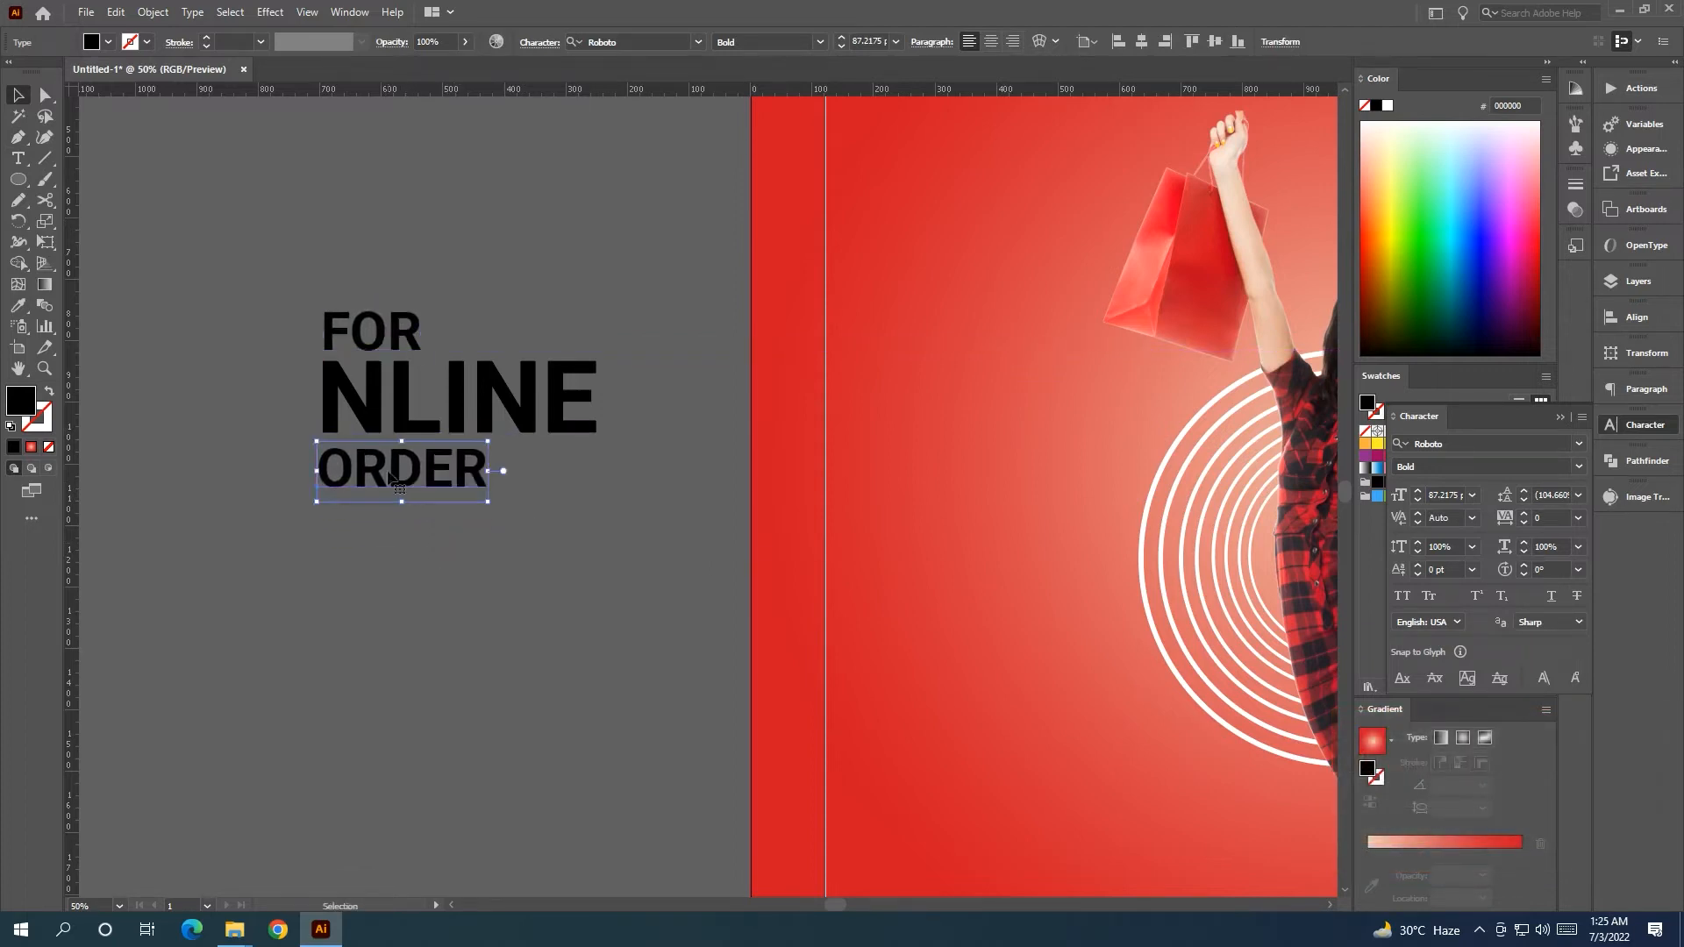
pyautogui.moveTo(438, 541); pyautogui.dragTo(438, 541)
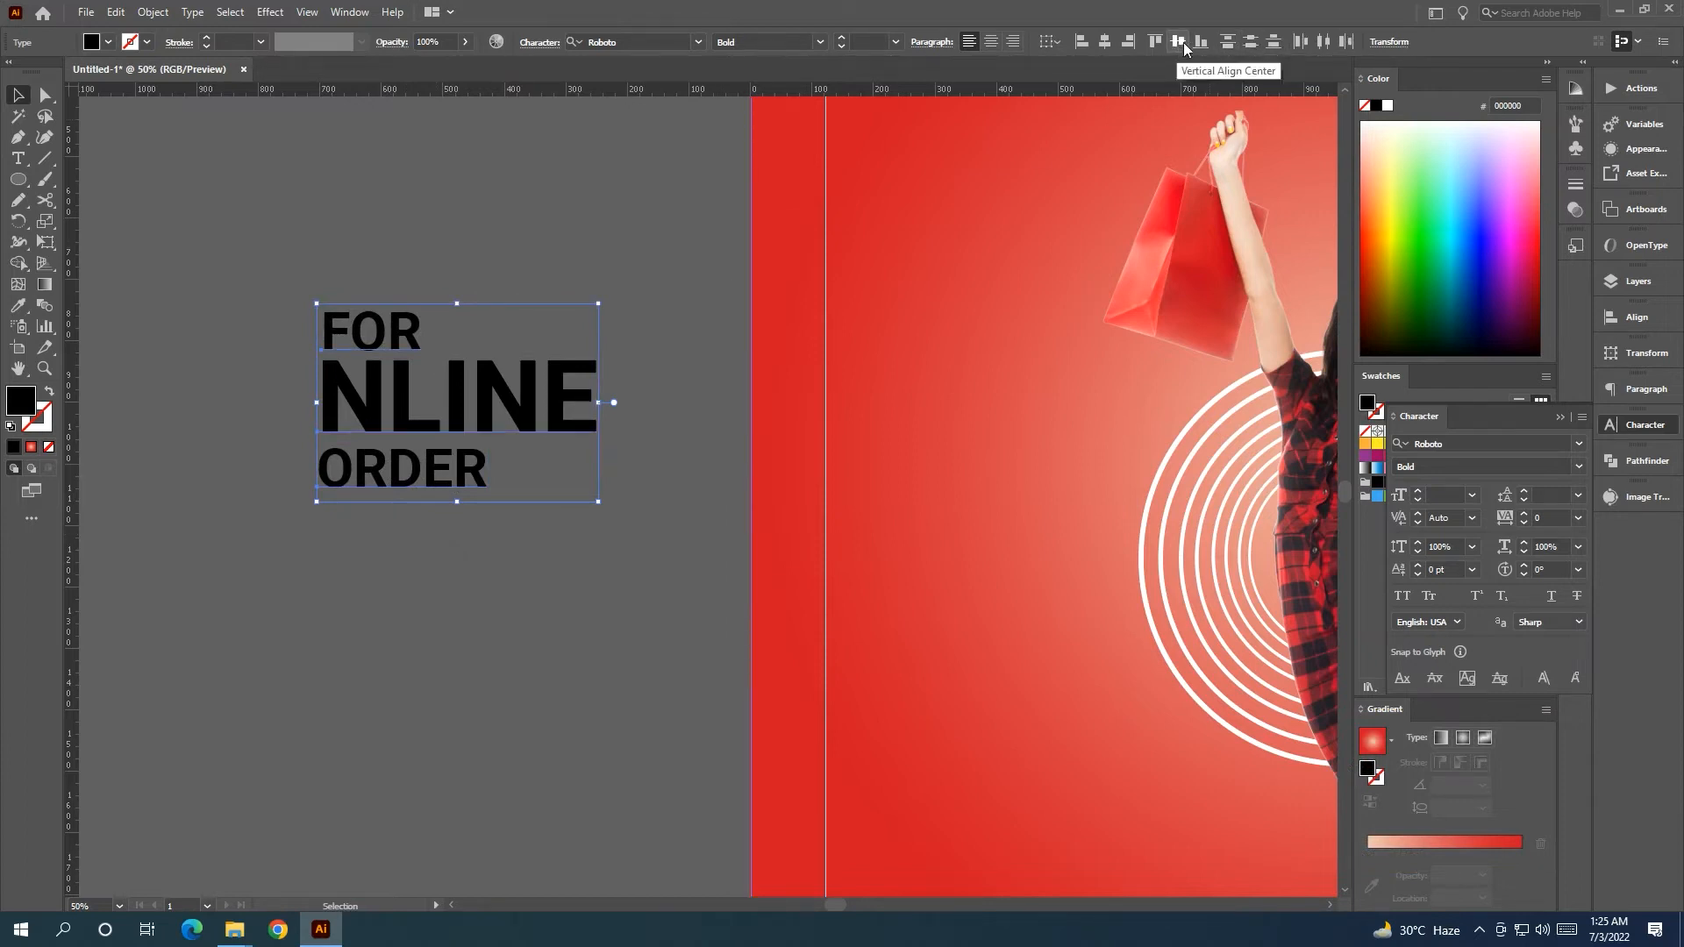
pyautogui.click(712, 158)
pyautogui.click(463, 402)
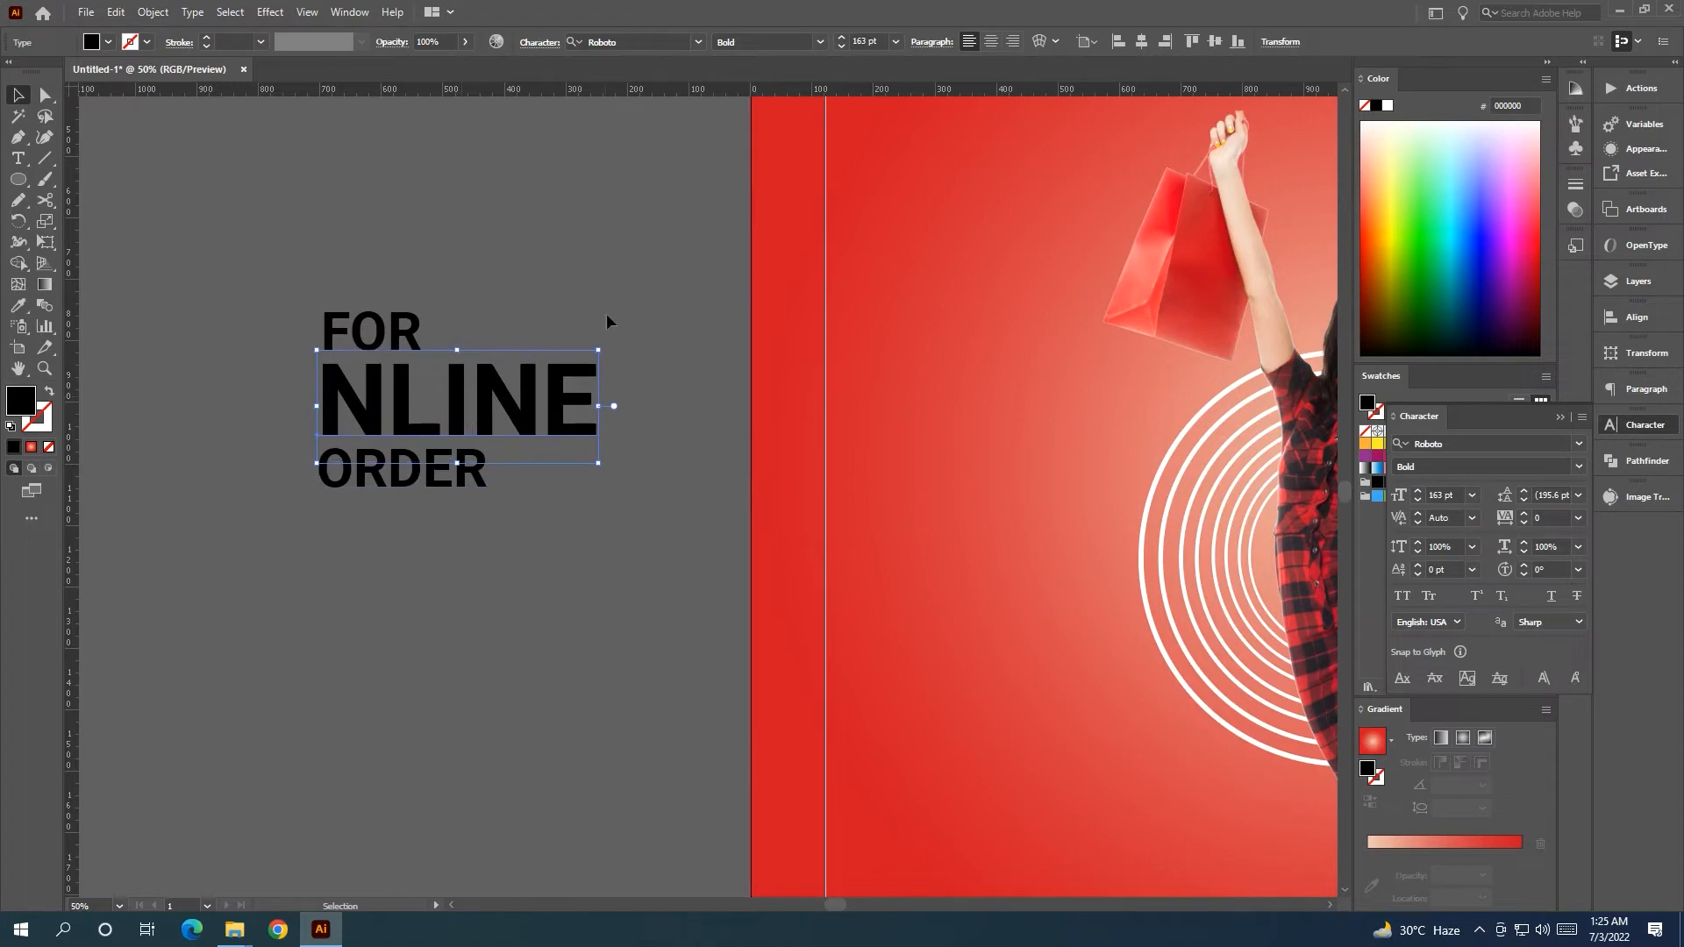
pyautogui.scroll(-1, 591, 300)
# Fill FOR, NLINE and ORDER white, group them, and move the group to the artboard's left margin.
pyautogui.moveTo(385, 270); pyautogui.dragTo(531, 455)
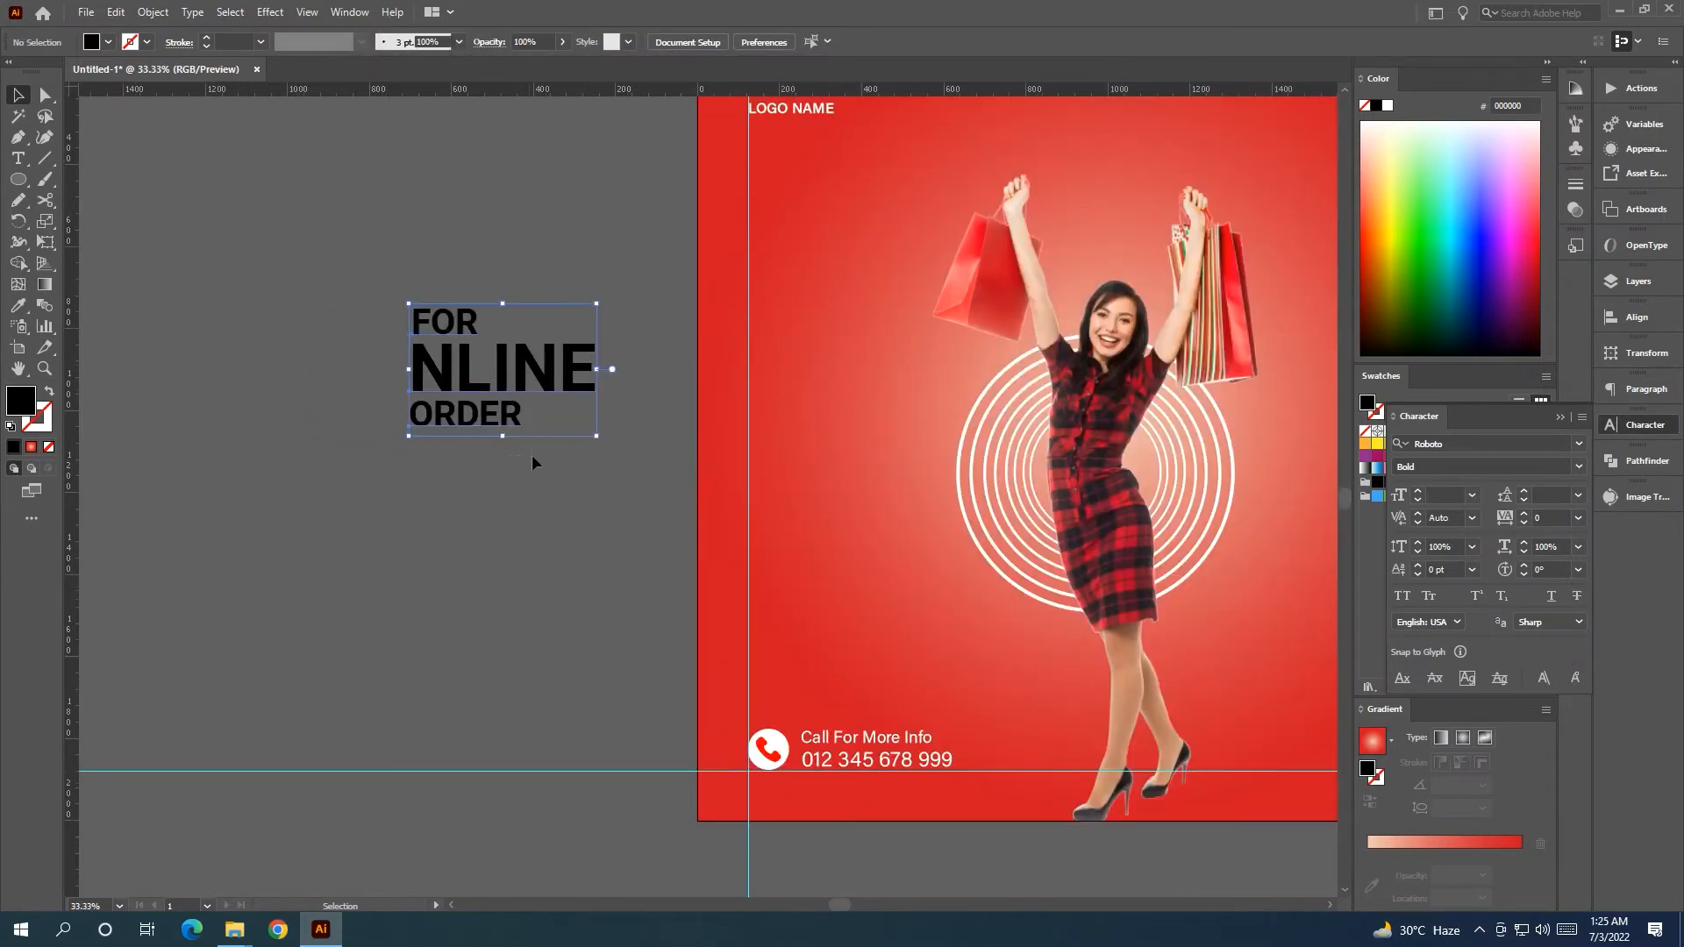
pyautogui.click(1561, 424)
pyautogui.click(1390, 430)
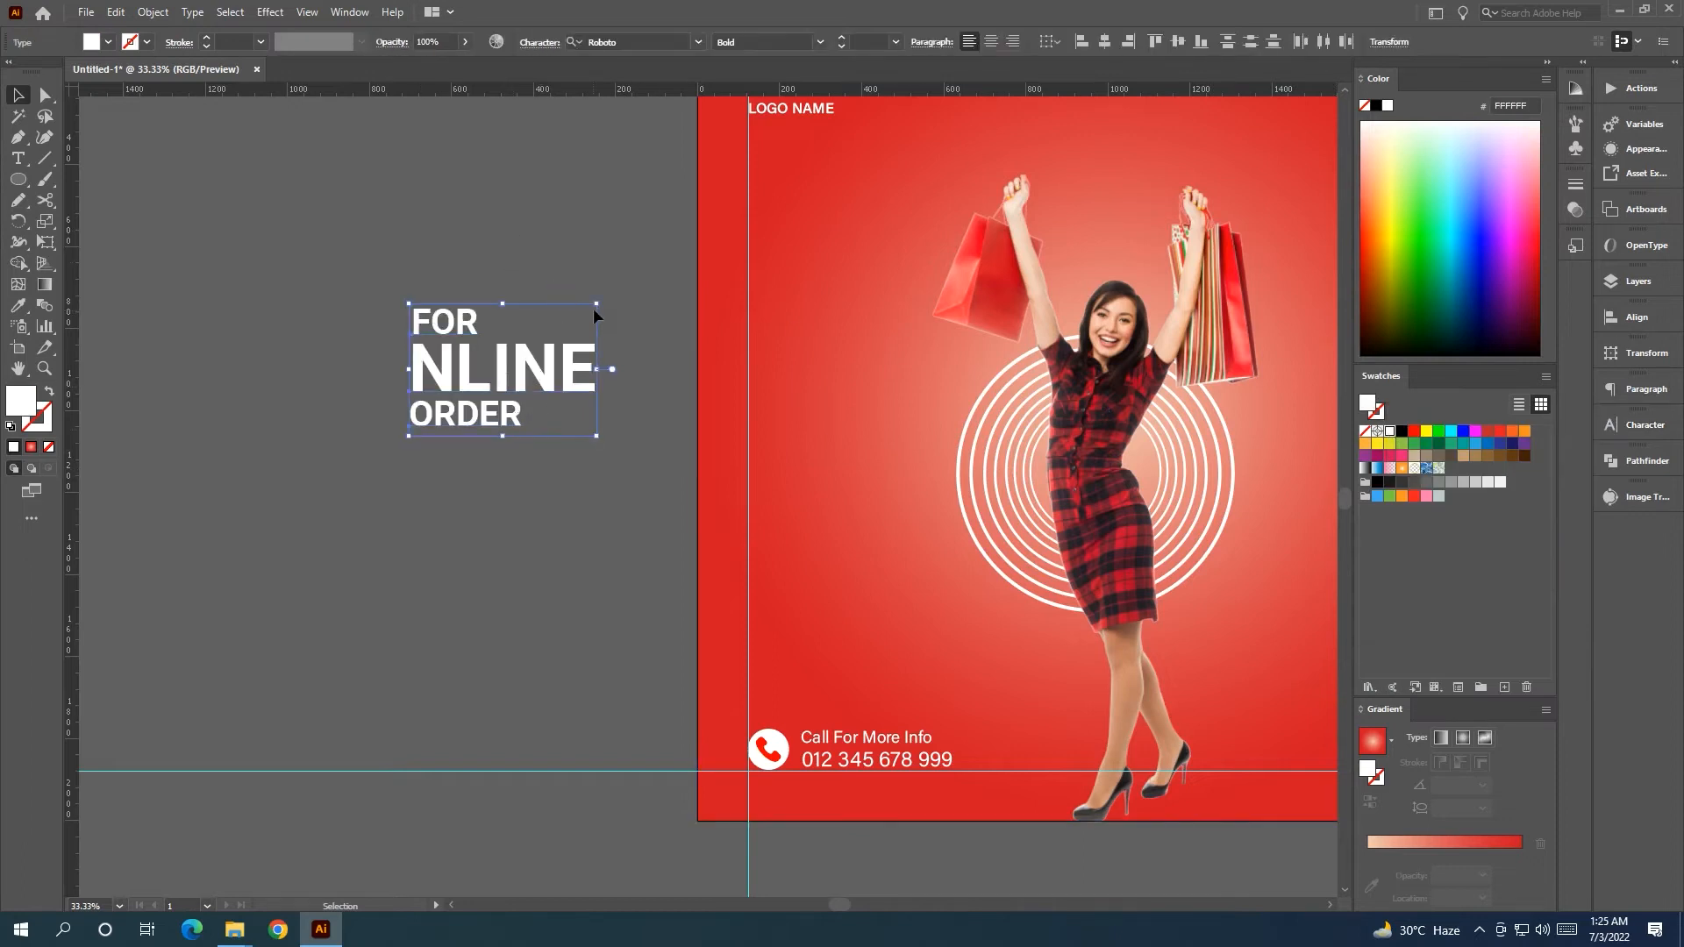
pyautogui.hotkey('ctrl', 'g')
pyautogui.moveTo(537, 381); pyautogui.dragTo(875, 434)
pyautogui.click(528, 476)
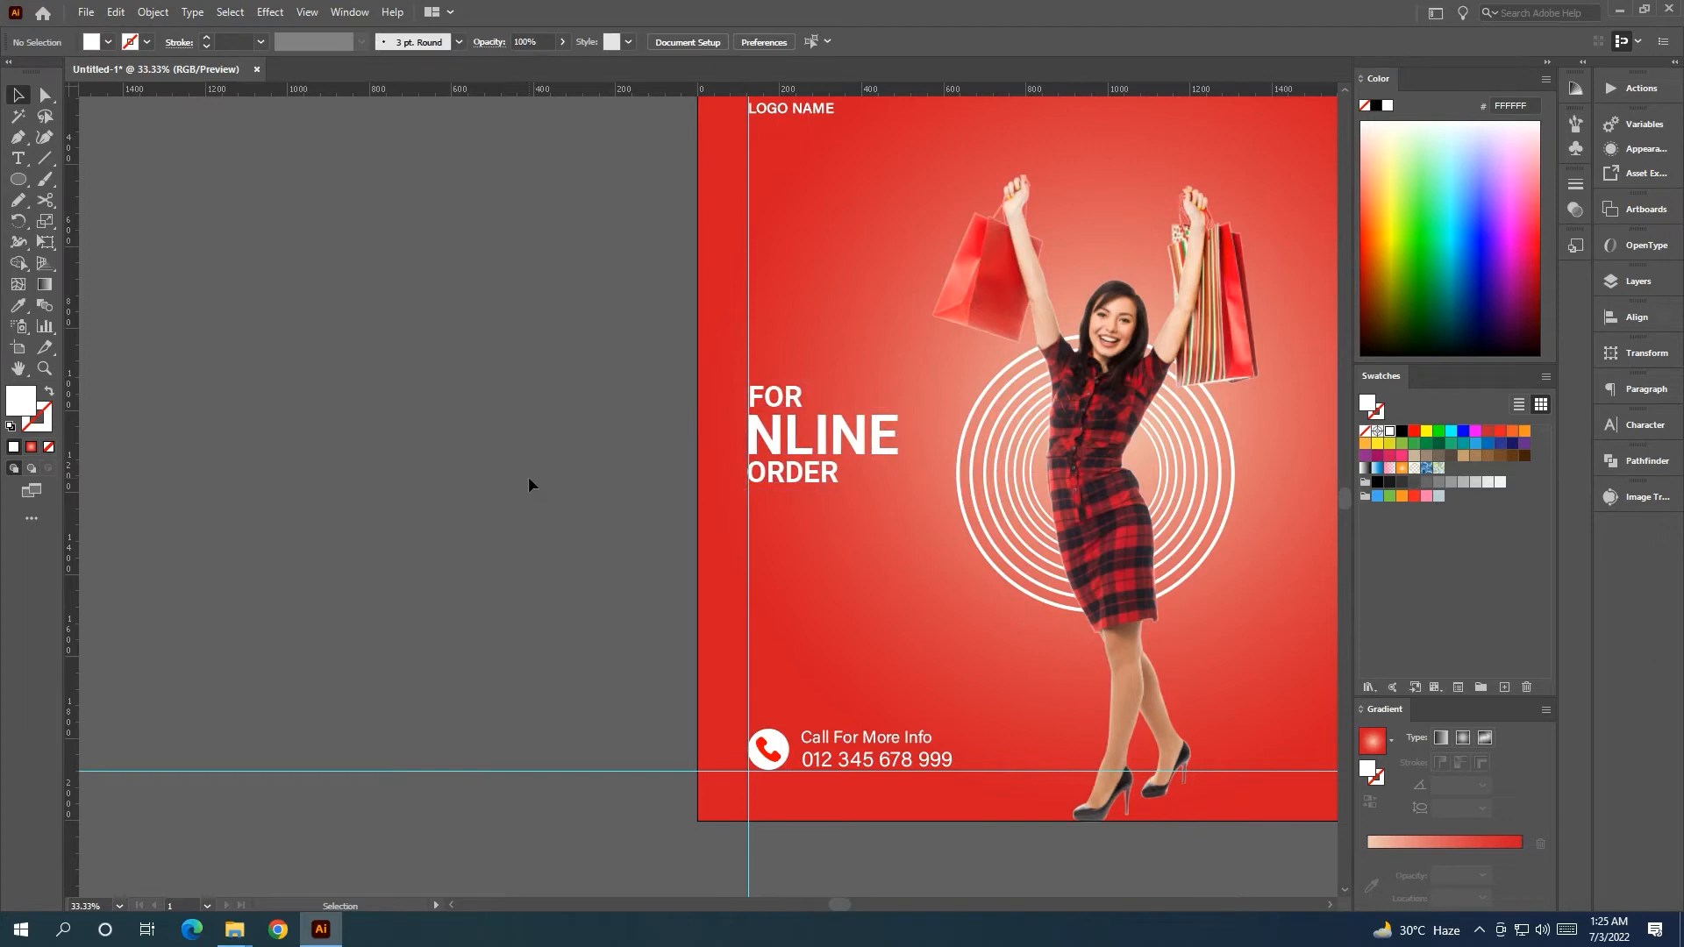
pyautogui.click(19, 181)
# Draw a white circle and place a smaller copy on its centre.
pyautogui.moveTo(336, 371); pyautogui.dragTo(495, 531)
pyautogui.press('v')
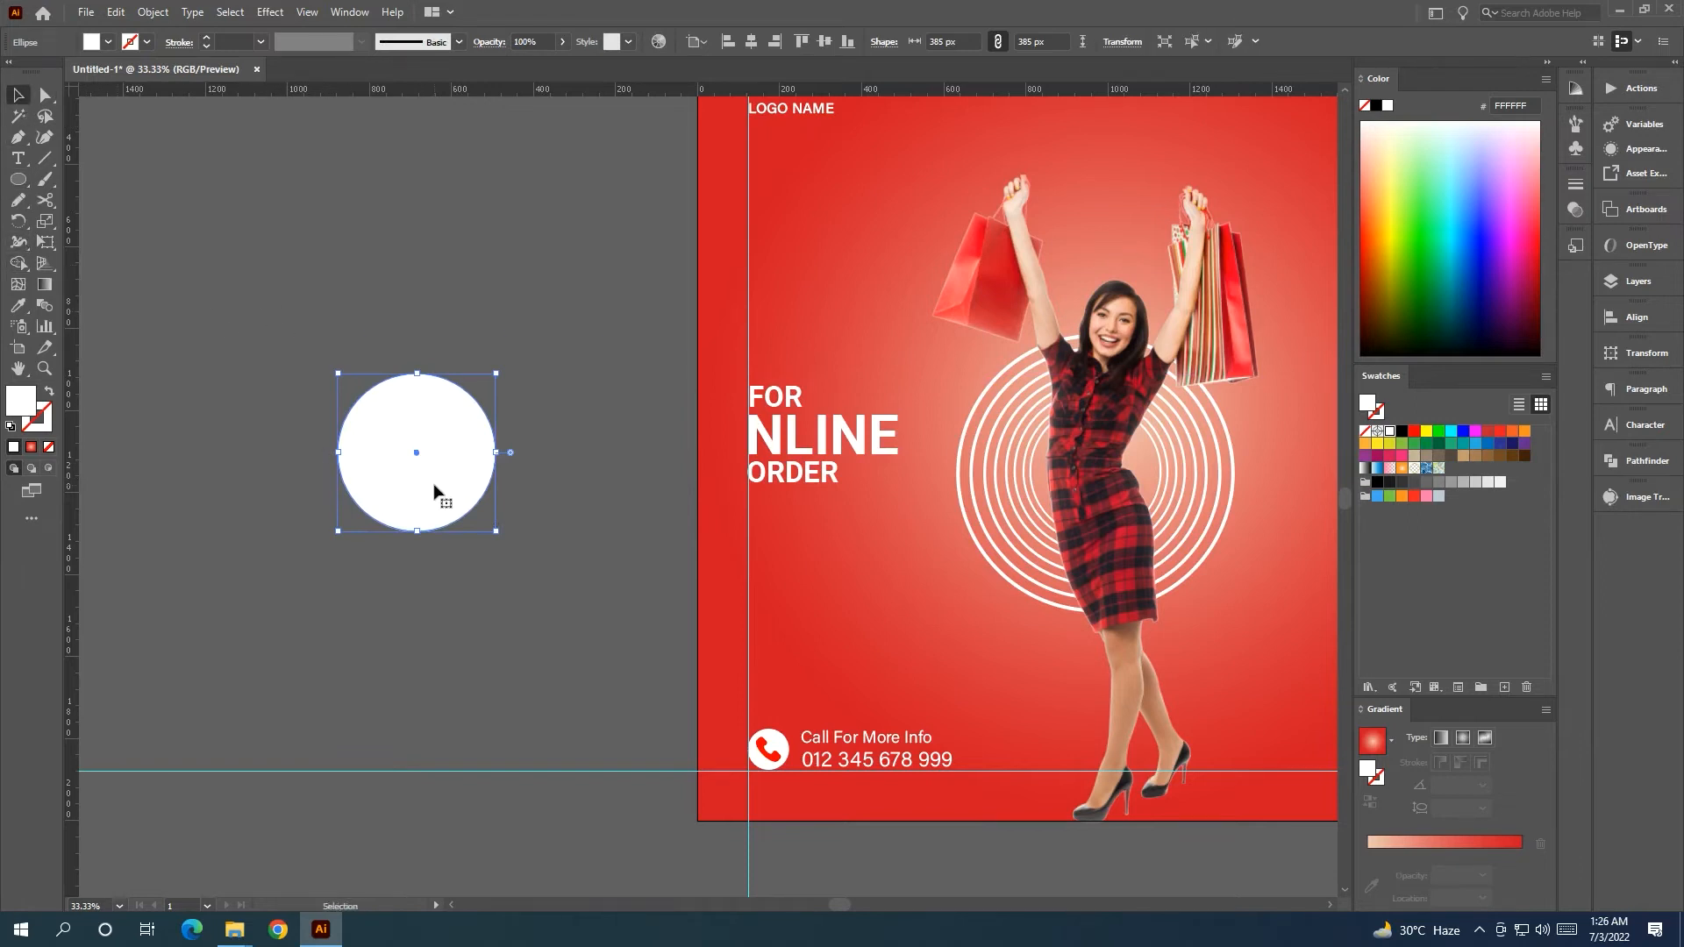
pyautogui.moveTo(435, 488); pyautogui.dragTo(573, 508)
pyautogui.moveTo(635, 396); pyautogui.dragTo(605, 422)
pyautogui.moveTo(538, 477); pyautogui.dragTo(416, 446)
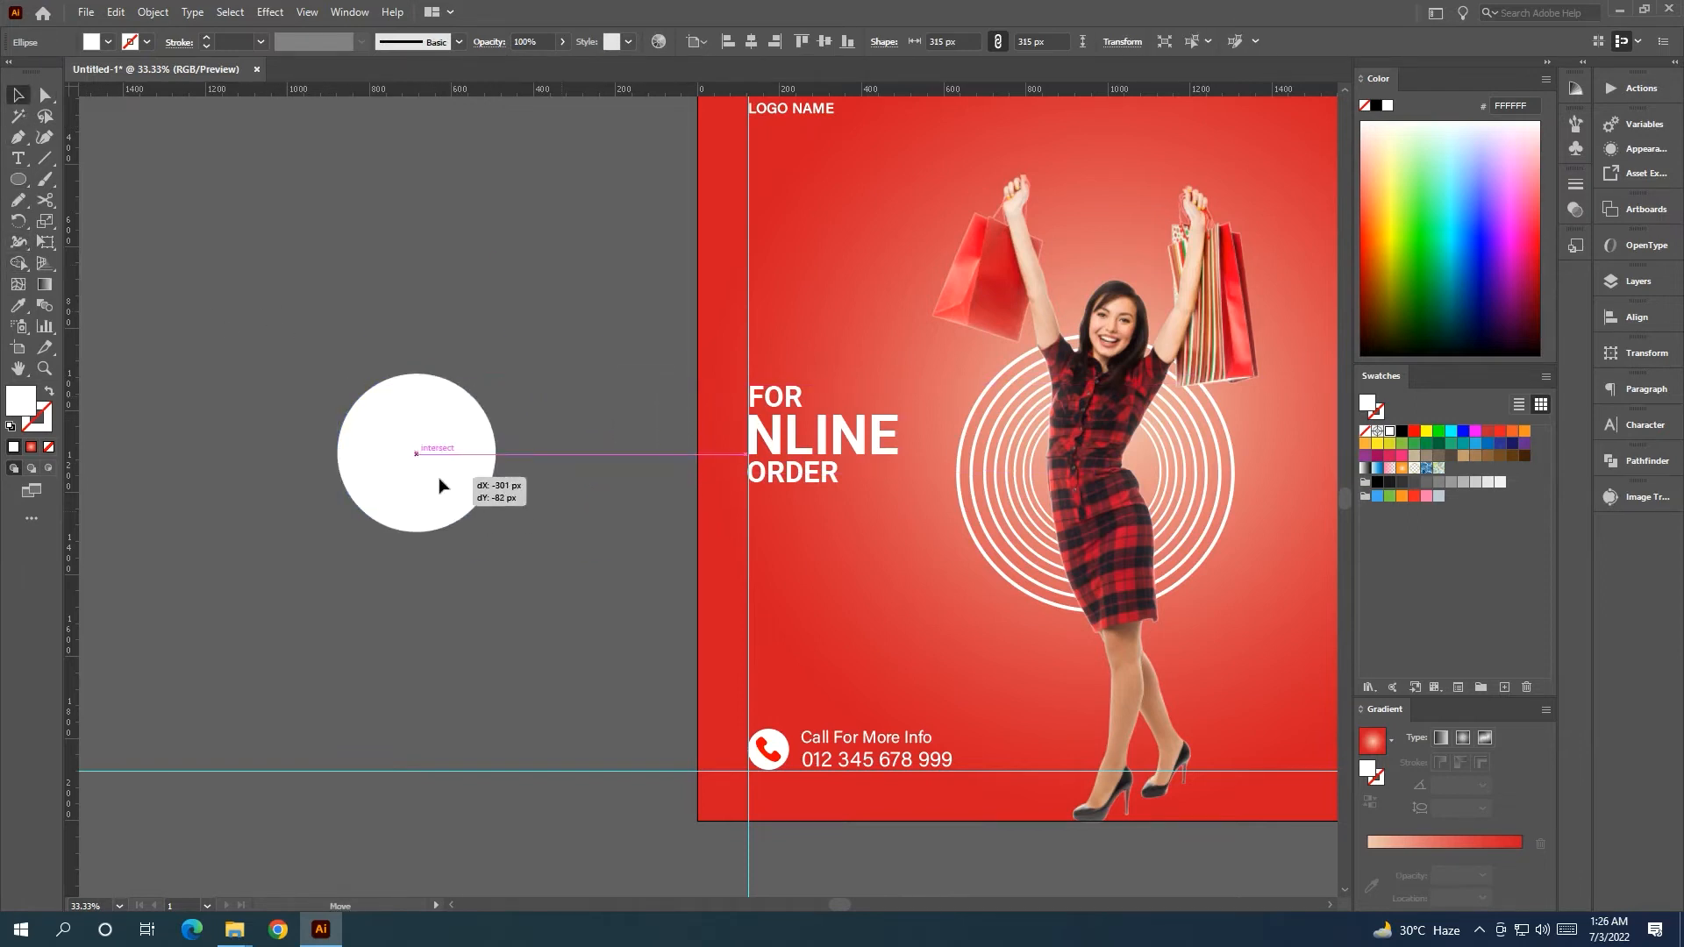
# Fill the inner circle with the shopping bag's red and enlarge it slightly.
pyautogui.press('i')
pyautogui.click(779, 750)
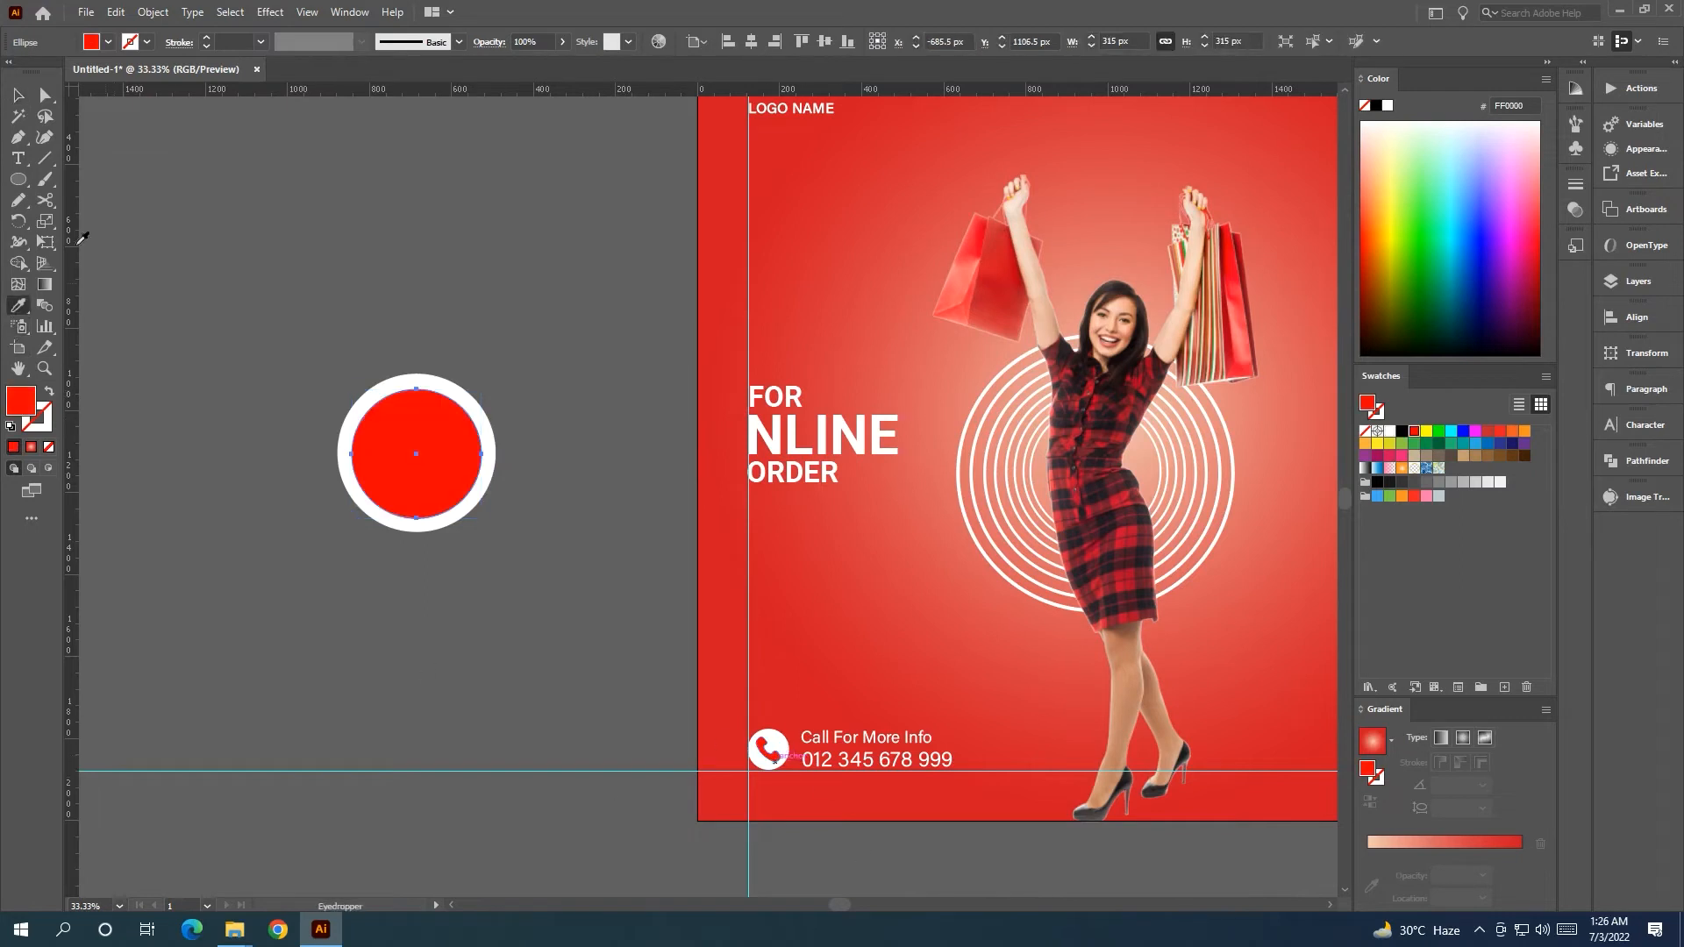
pyautogui.press('v')
pyautogui.click(233, 180)
pyautogui.moveTo(439, 469); pyautogui.dragTo(434, 469)
pyautogui.press('i')
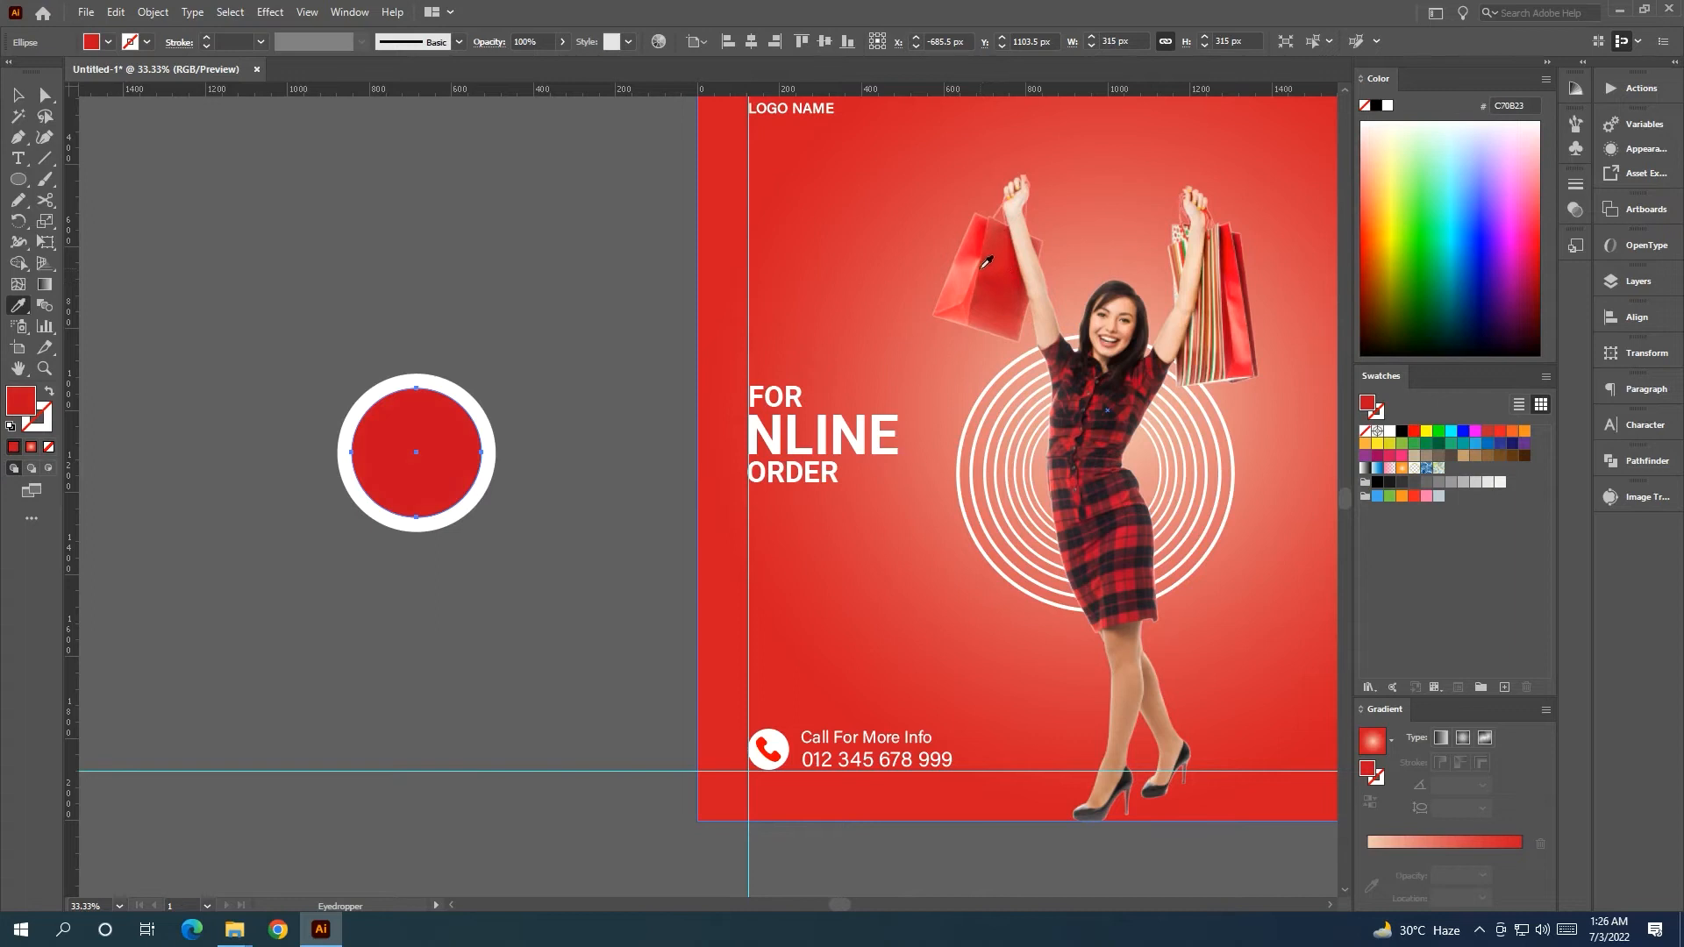
pyautogui.click(993, 257)
pyautogui.press('v')
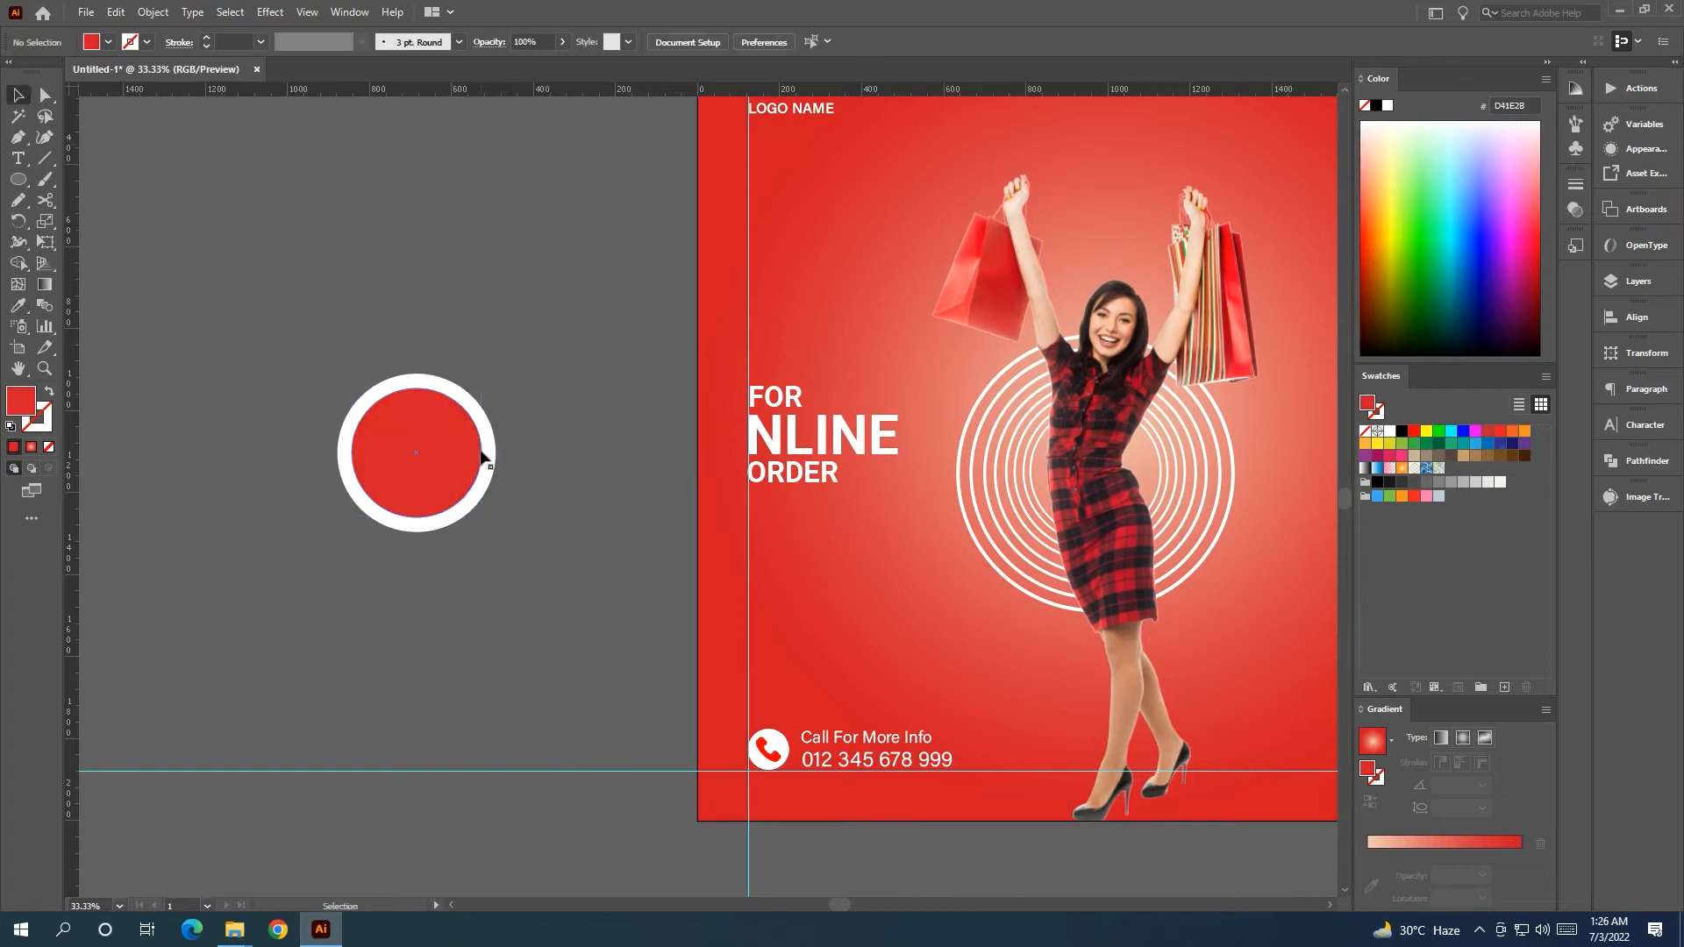
pyautogui.moveTo(483, 518); pyautogui.dragTo(490, 524)
# Centre the red circle horizontally and vertically on the white circle.
pyautogui.click(549, 444)
pyautogui.click(490, 435)
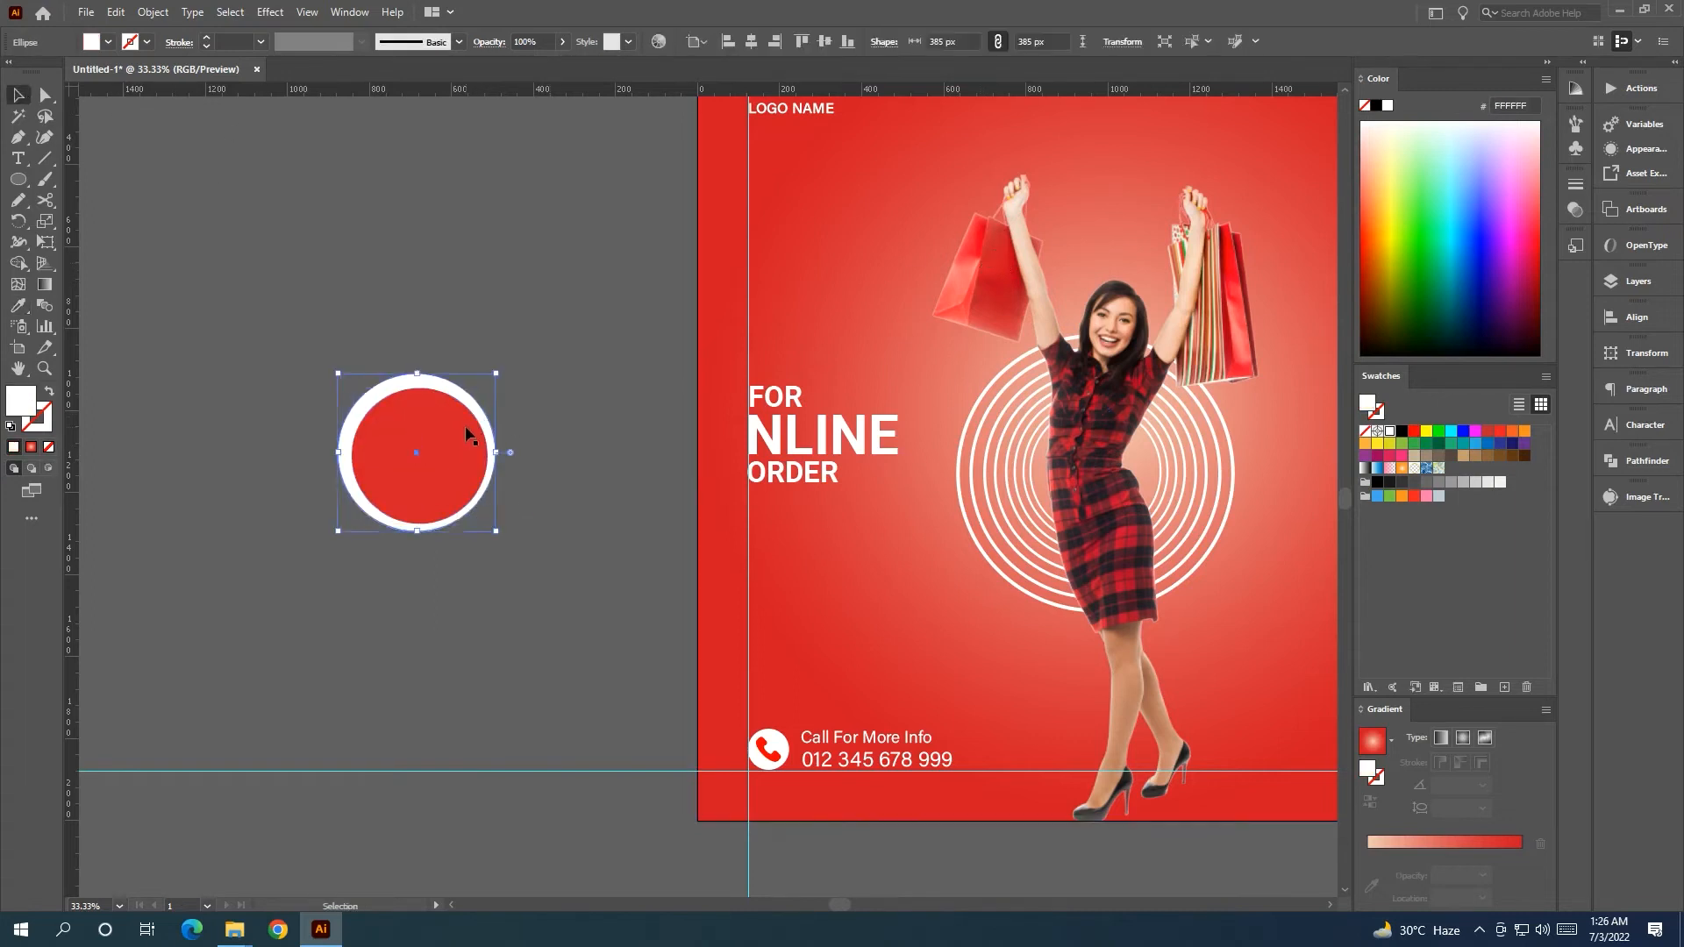
pyautogui.keyDown('shift'); pyautogui.click(469, 431); pyautogui.keyUp('shift')
pyautogui.click(472, 408)
pyautogui.click(750, 41)
pyautogui.click(825, 41)
# Group both circles, scale the badge to 301 px, and place it below the heading.
pyautogui.moveTo(261, 328); pyautogui.dragTo(518, 581)
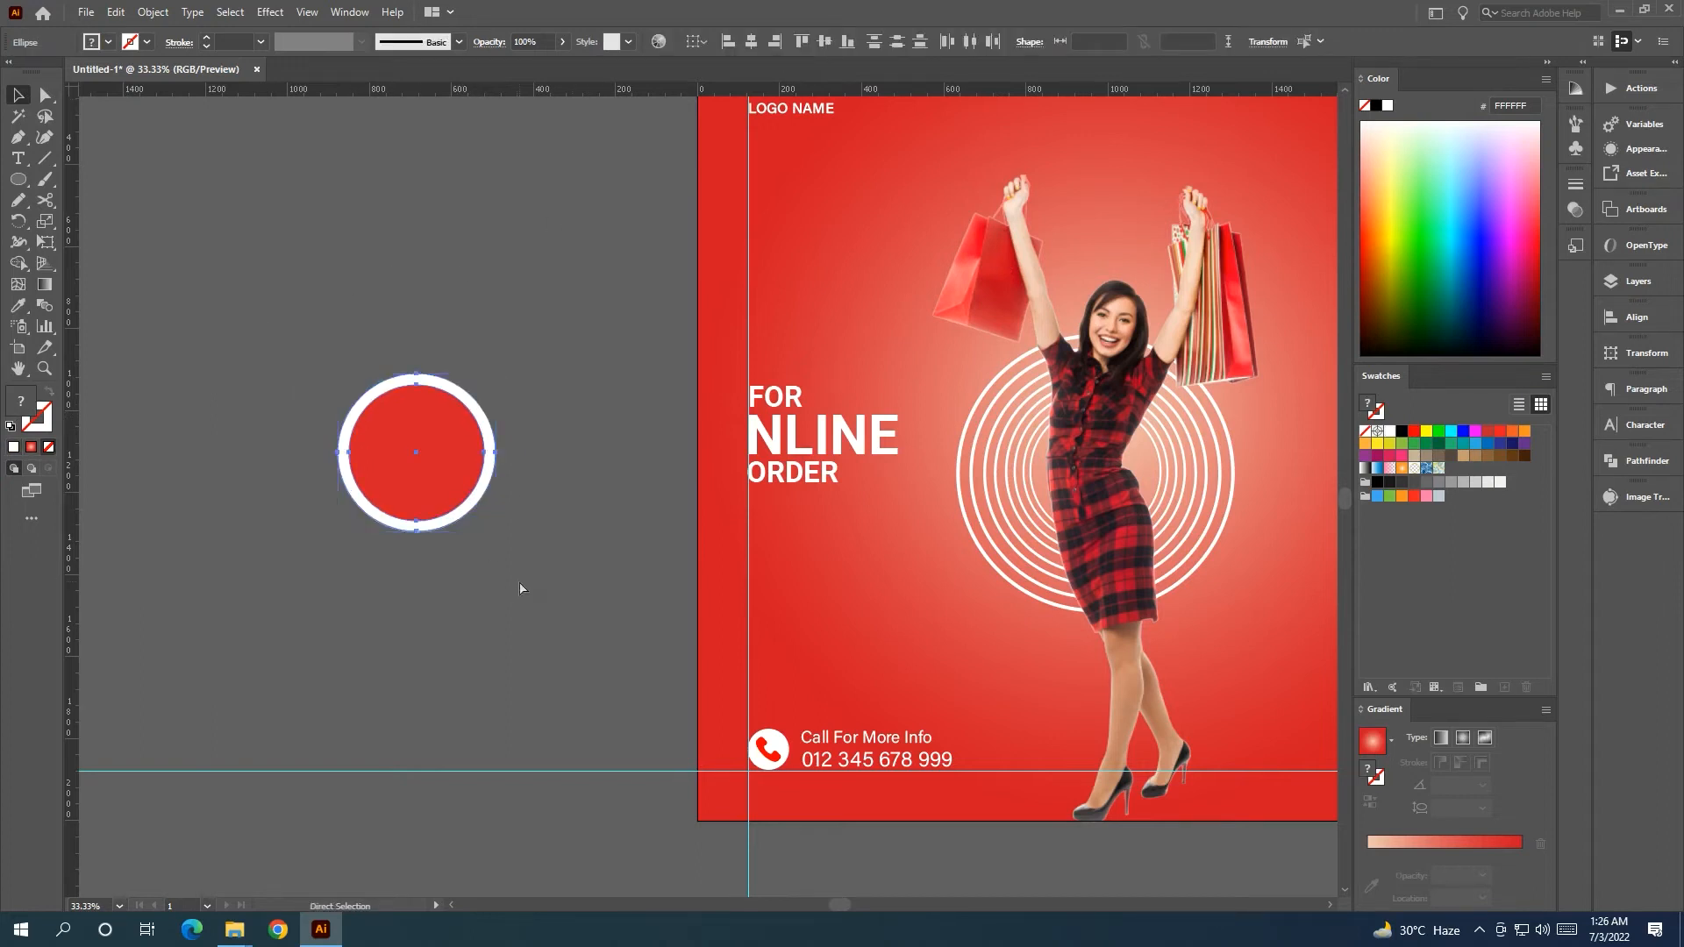
pyautogui.hotkey('ctrl', 'g')
pyautogui.moveTo(481, 436); pyautogui.dragTo(663, 458)
pyautogui.moveTo(620, 549); pyautogui.dragTo(864, 595)
pyautogui.click(534, 544)
pyautogui.scroll(-1, 513, 565)
# Create two point texts, 30% and OFF, stacked left of the artboard.
pyautogui.moveTo(455, 580); pyautogui.dragTo(209, 538)
pyautogui.scroll(1, 493, 567)
pyautogui.press('t')
pyautogui.click(294, 474)
pyautogui.press('BackSpace')
pyautogui.write('30%')
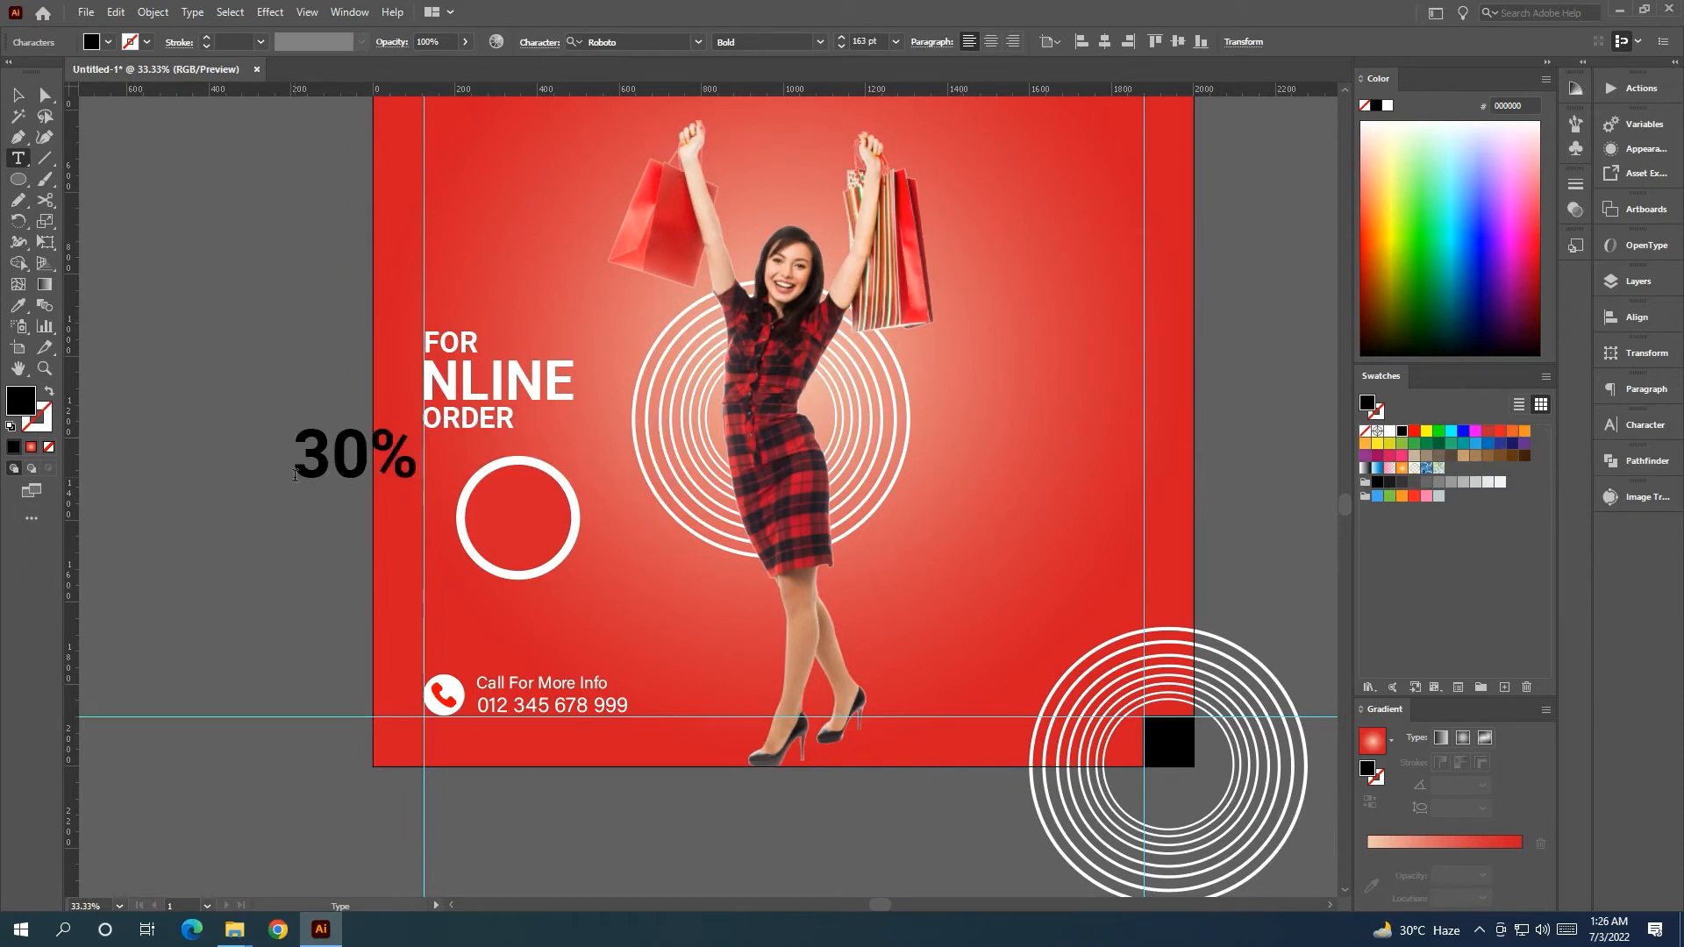
pyautogui.press('Escape')
pyautogui.click(293, 537)
pyautogui.press('BackSpace')
pyautogui.write('OFF')
pyautogui.press('Escape')
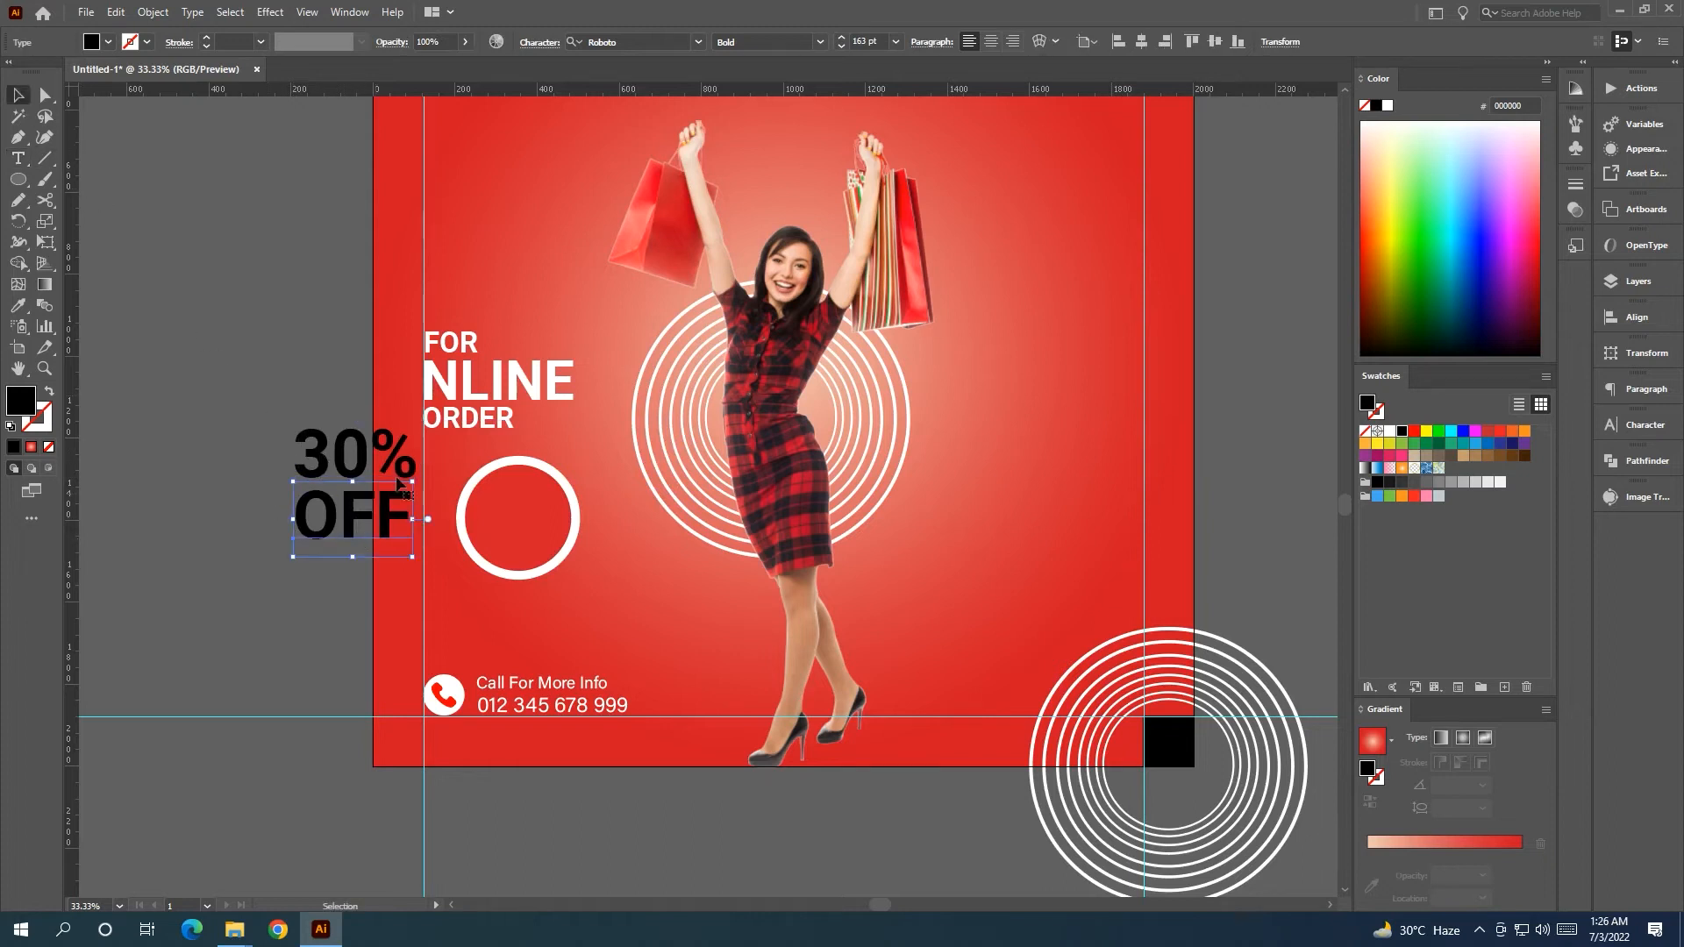
# Make the 30% OFF text white and shrink it into the circle badge.
pyautogui.moveTo(280, 448); pyautogui.dragTo(364, 561)
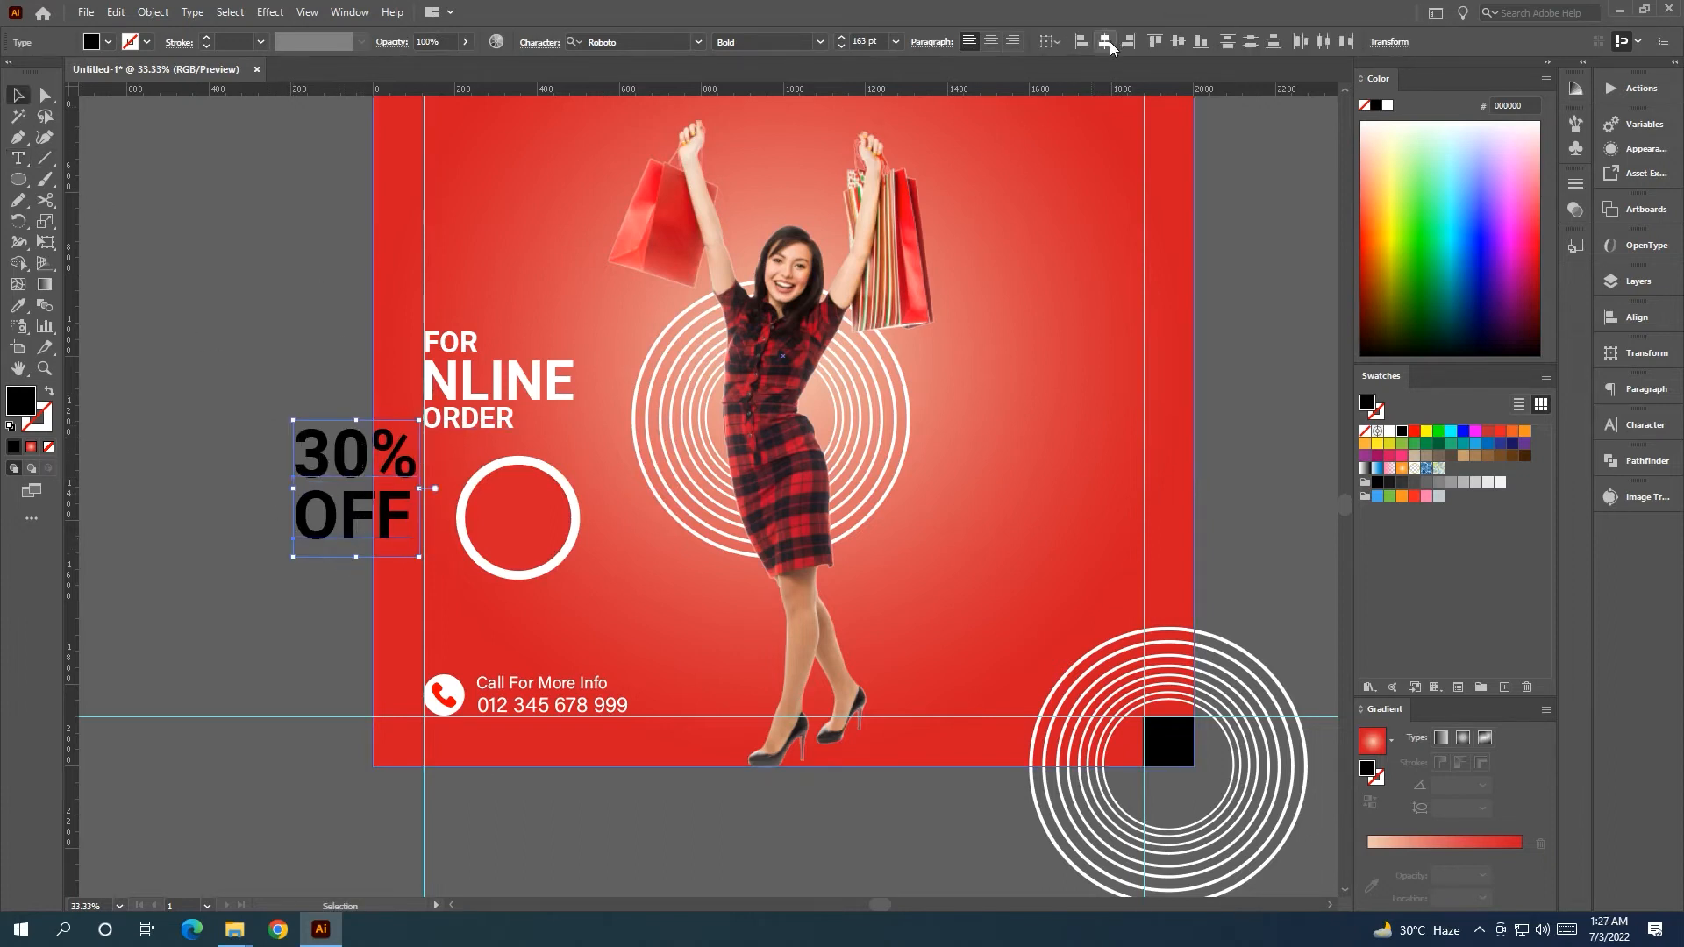
pyautogui.click(242, 343)
pyautogui.moveTo(280, 437); pyautogui.dragTo(360, 551)
pyautogui.click(1389, 432)
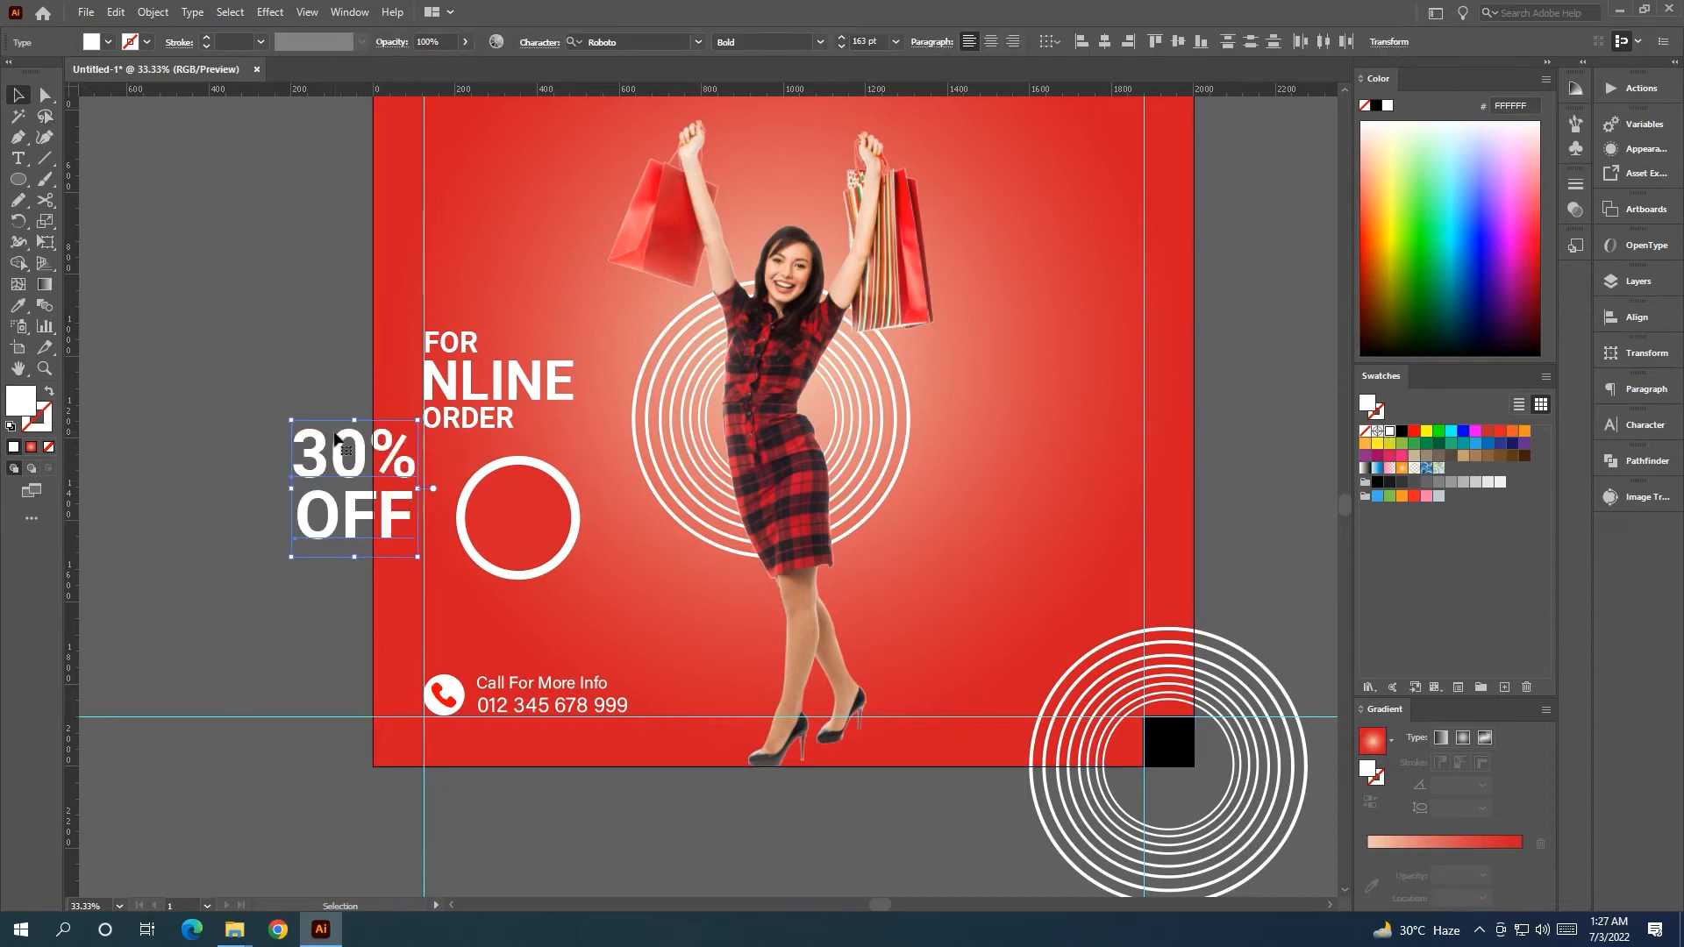
pyautogui.moveTo(418, 422); pyautogui.dragTo(543, 538)
# Nudge OFF slightly left and group it with 30%.
pyautogui.click(201, 483)
pyautogui.scroll(2, 518, 535)
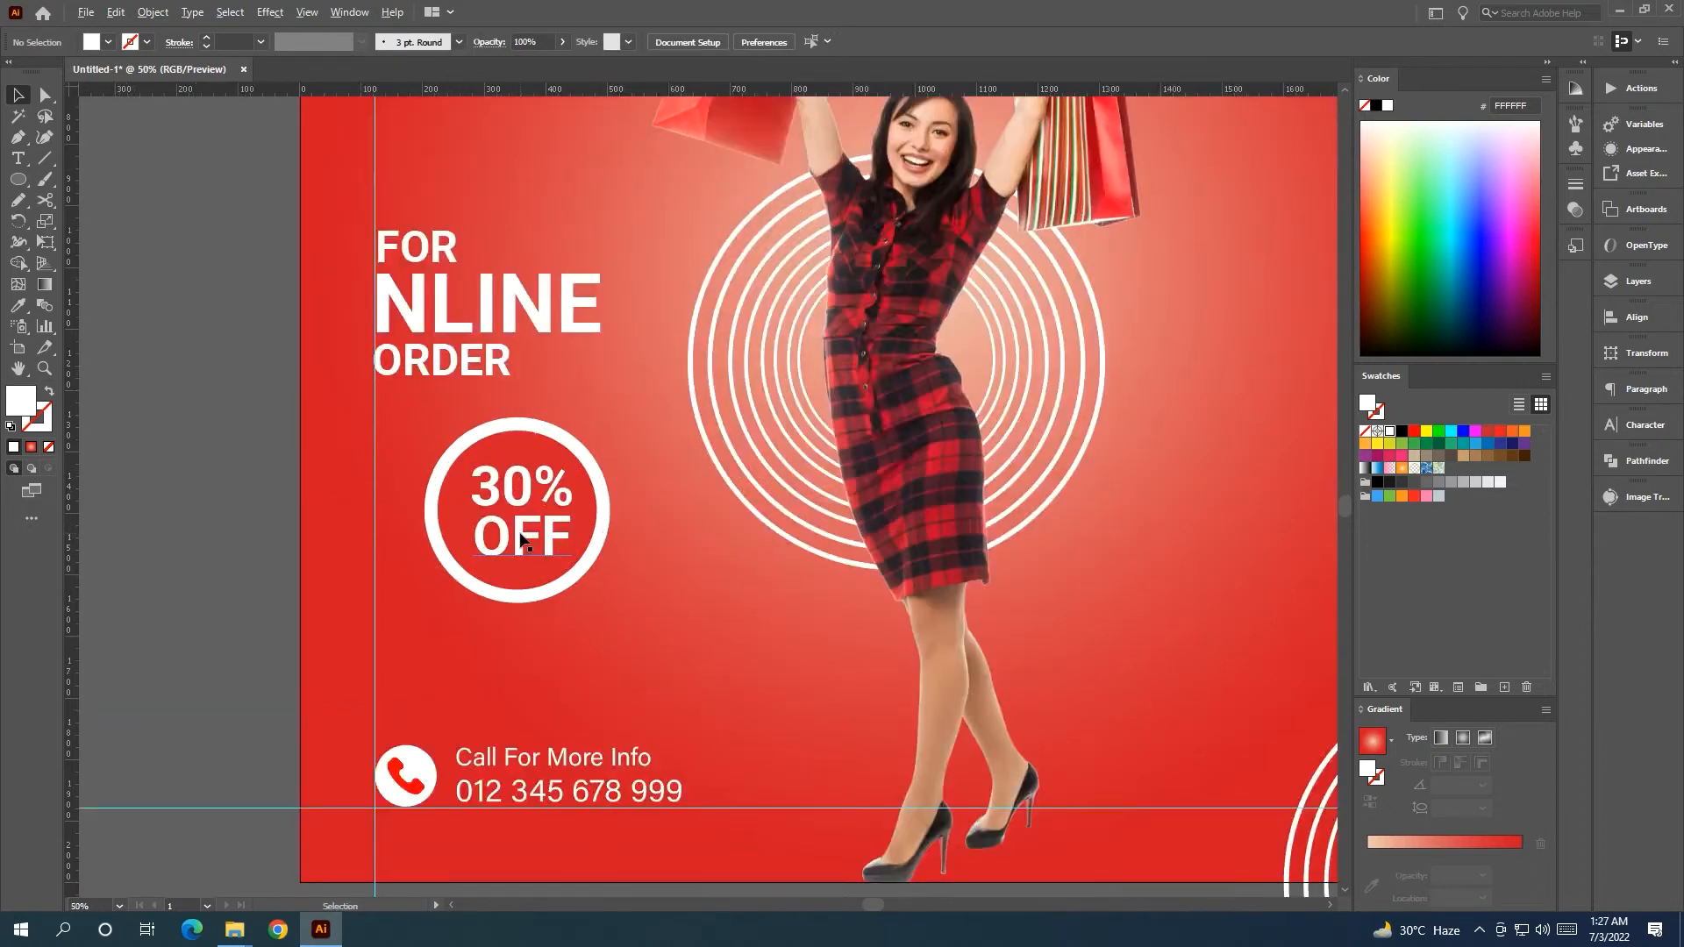
pyautogui.click(525, 543)
pyautogui.press('Left')
pyautogui.press('Left')
pyautogui.press('Left')
pyautogui.keyDown('shift'); pyautogui.click(535, 478); pyautogui.keyUp('shift')
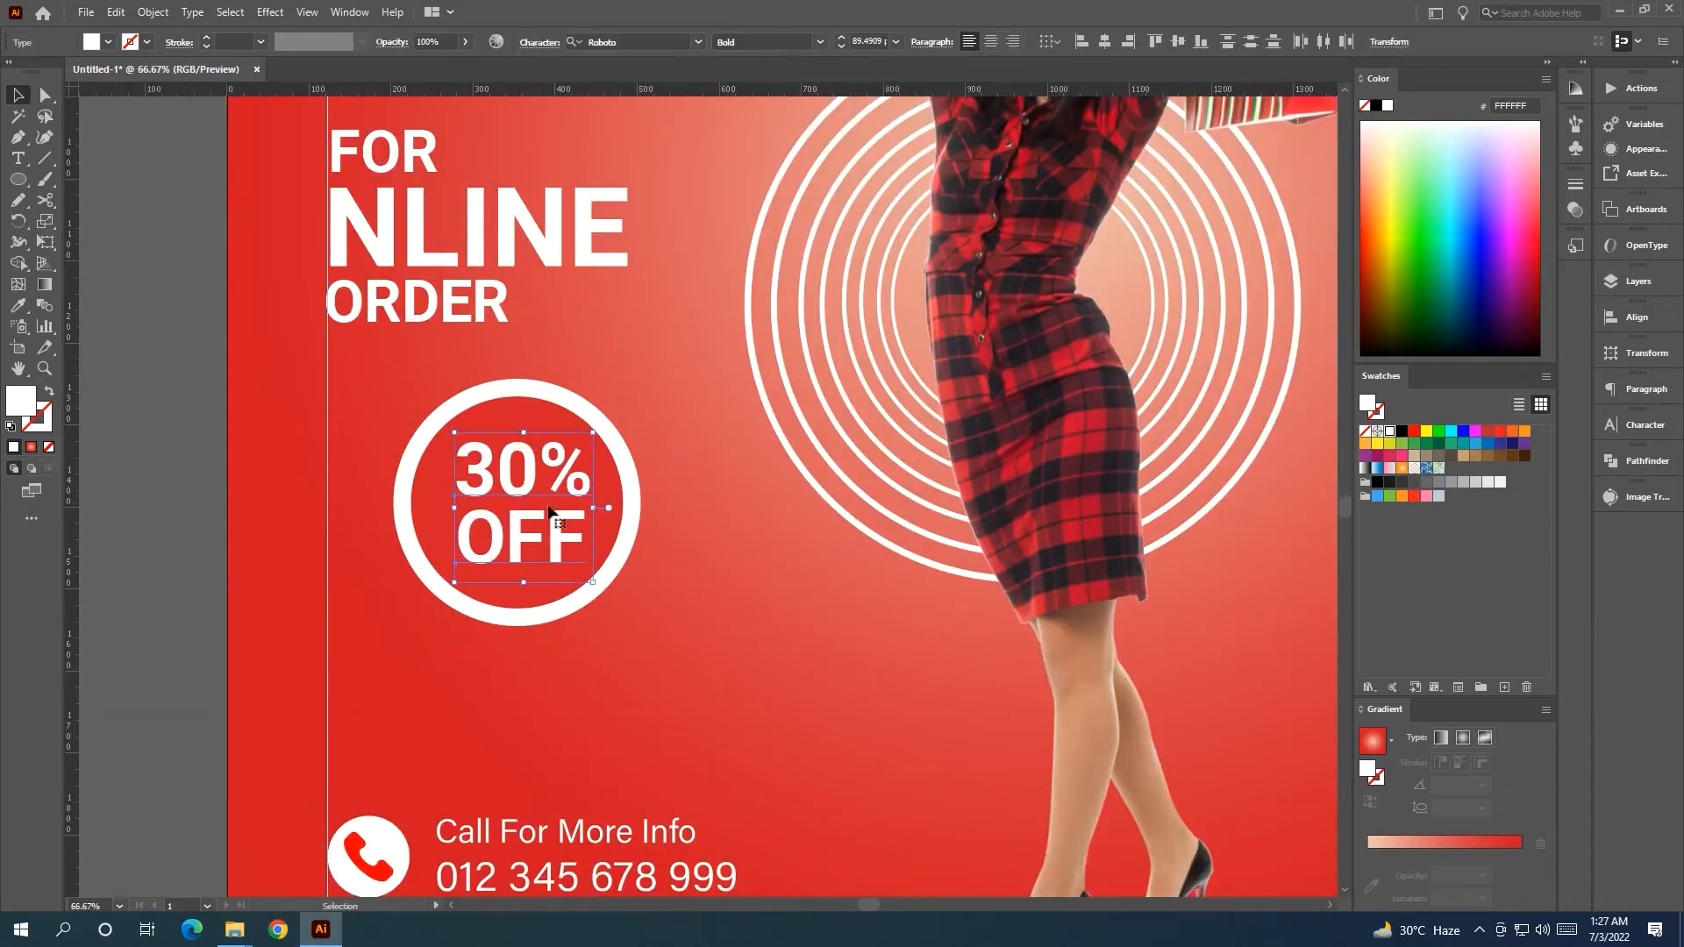
pyautogui.hotkey('ctrl', 'g')
# Align the 30% OFF group to the circle's horizontal and vertical centres.
pyautogui.keyDown('shift'); pyautogui.click(604, 534); pyautogui.keyUp('shift')
pyautogui.click(603, 533)
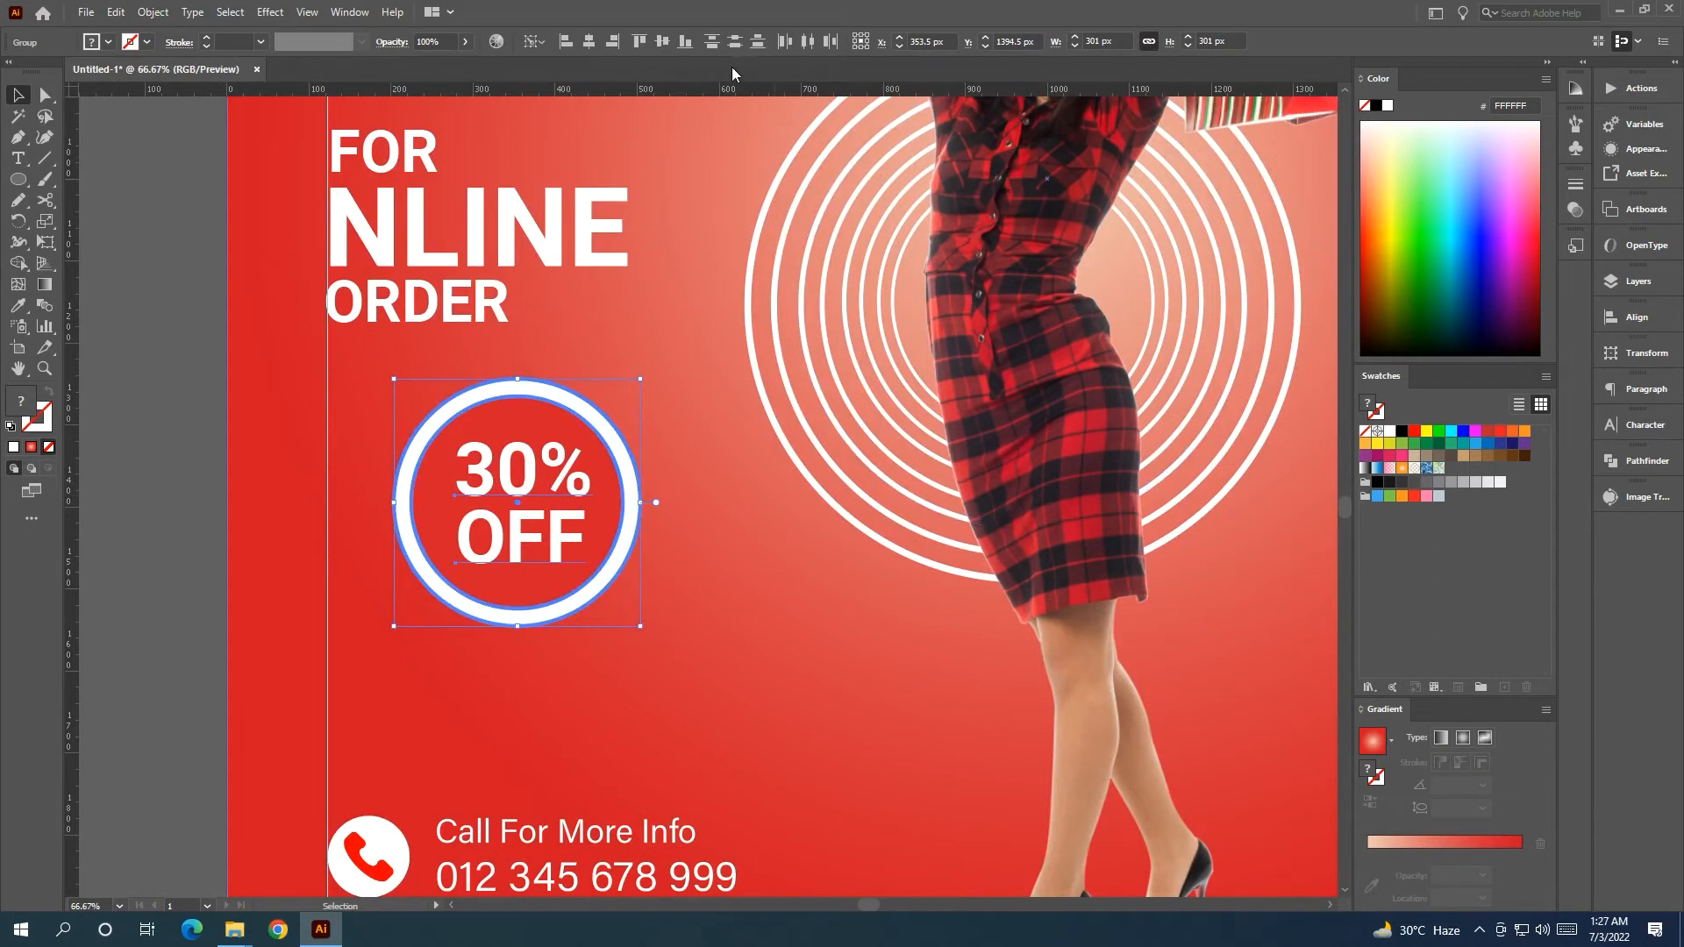
pyautogui.click(590, 41)
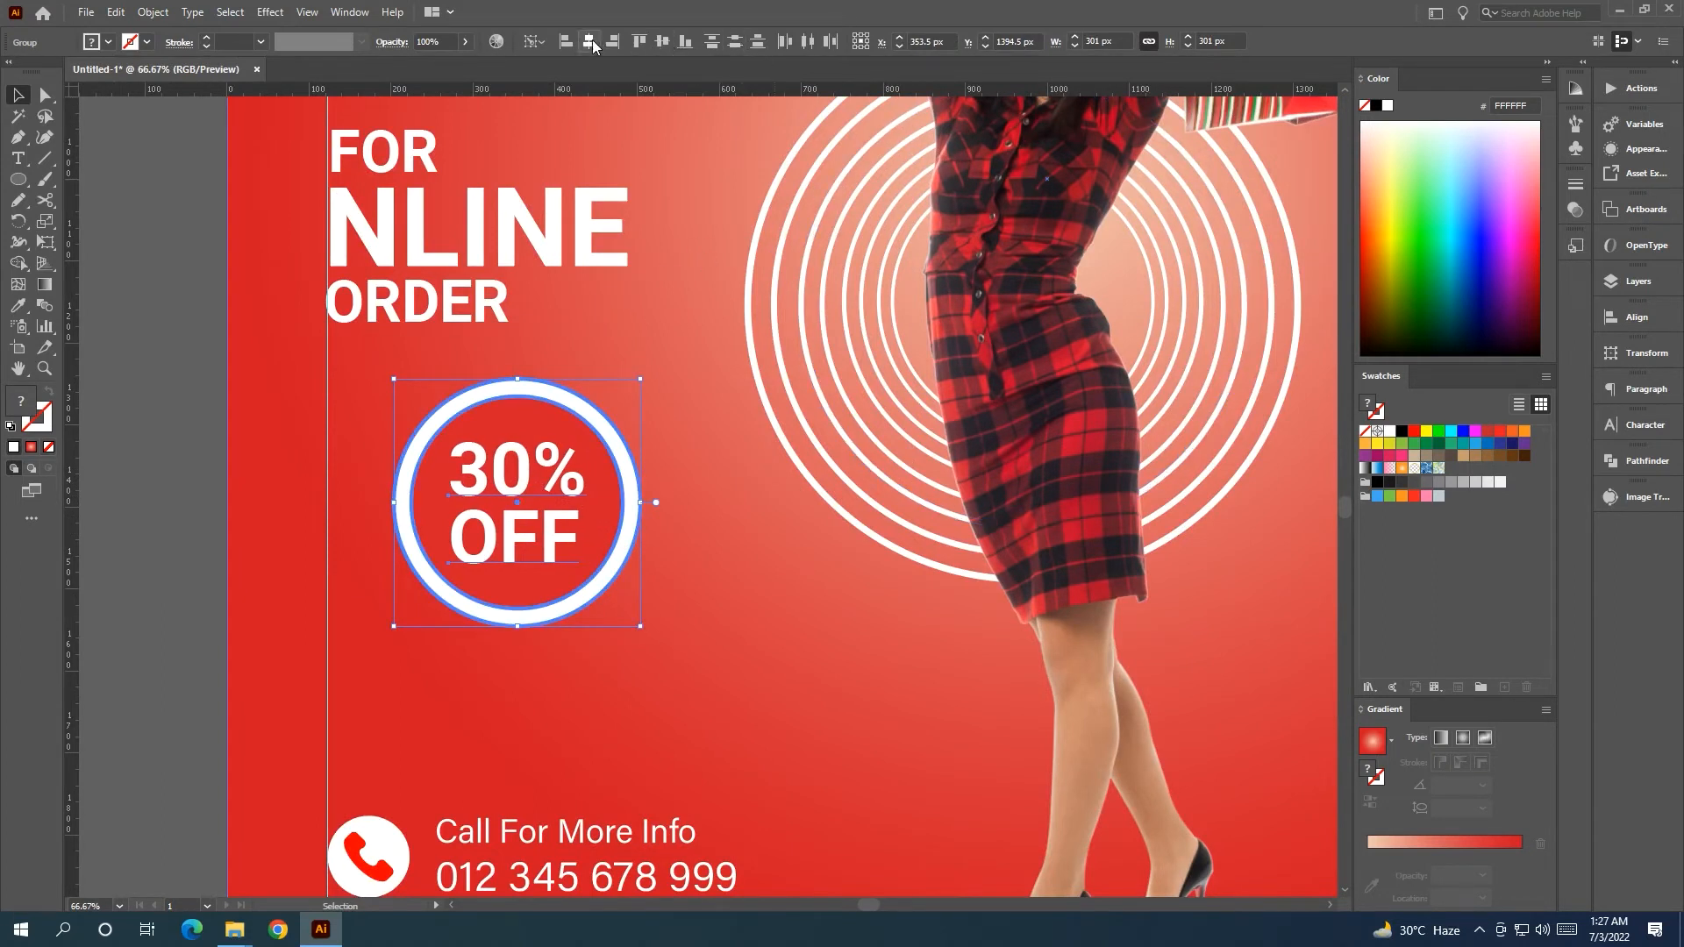
pyautogui.click(661, 42)
pyautogui.click(170, 362)
pyautogui.scroll(-3, 300, 391)
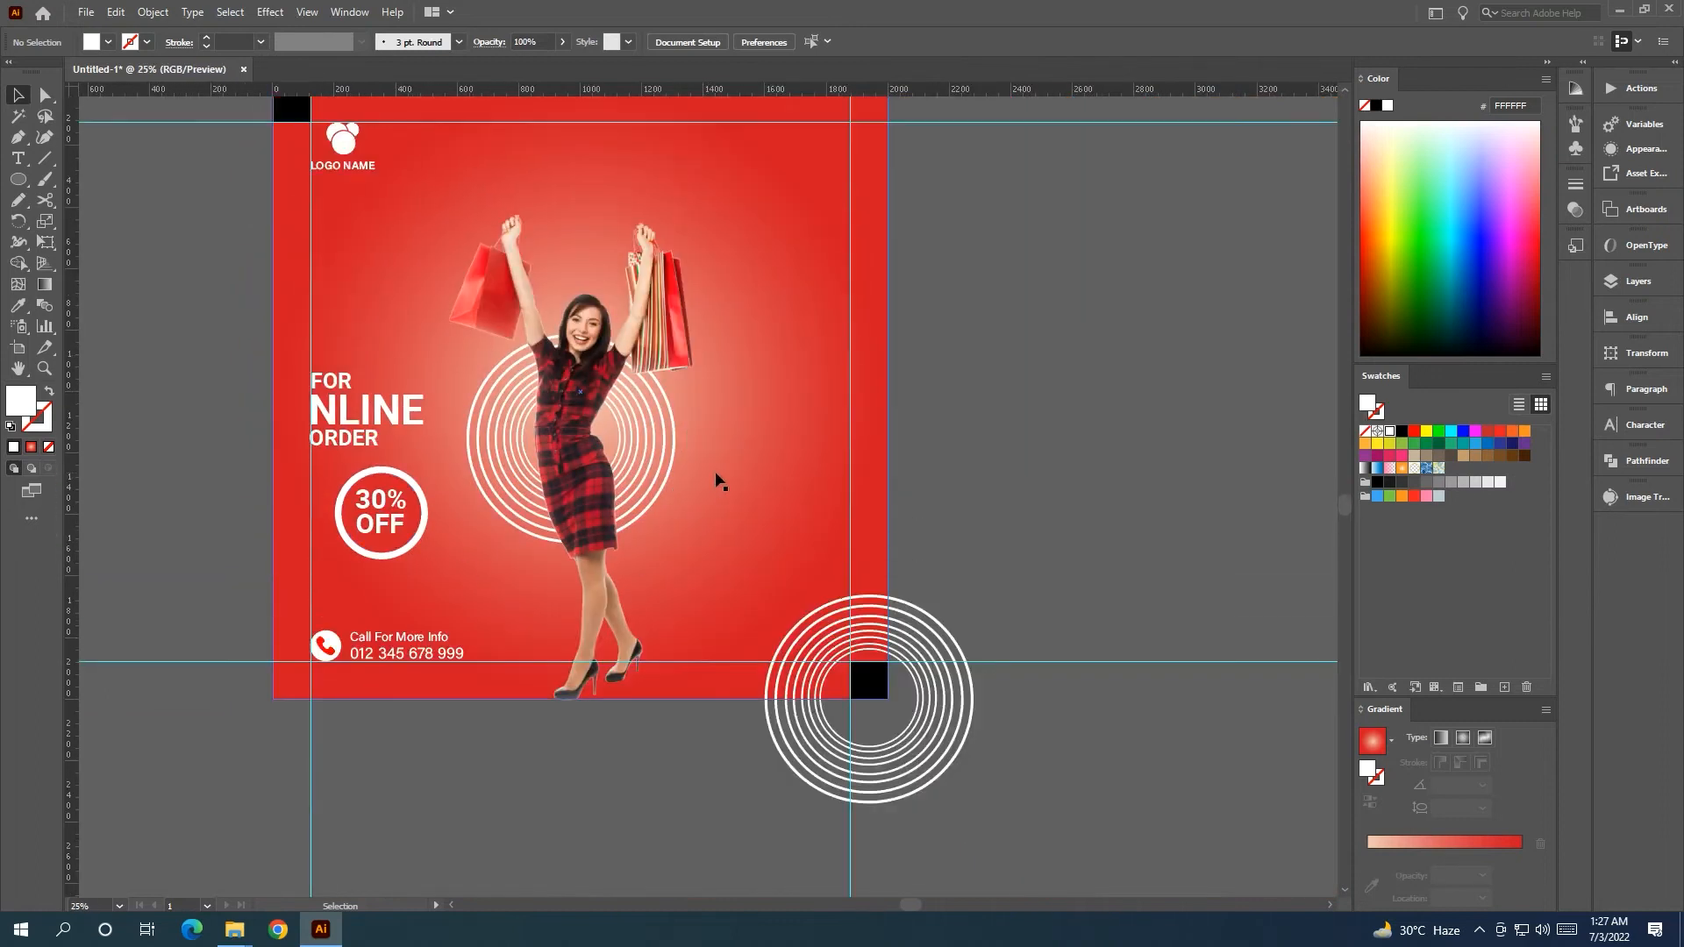
# Enlarge the FOR NLINE ORDER heading and move it up slightly.
pyautogui.click(364, 436)
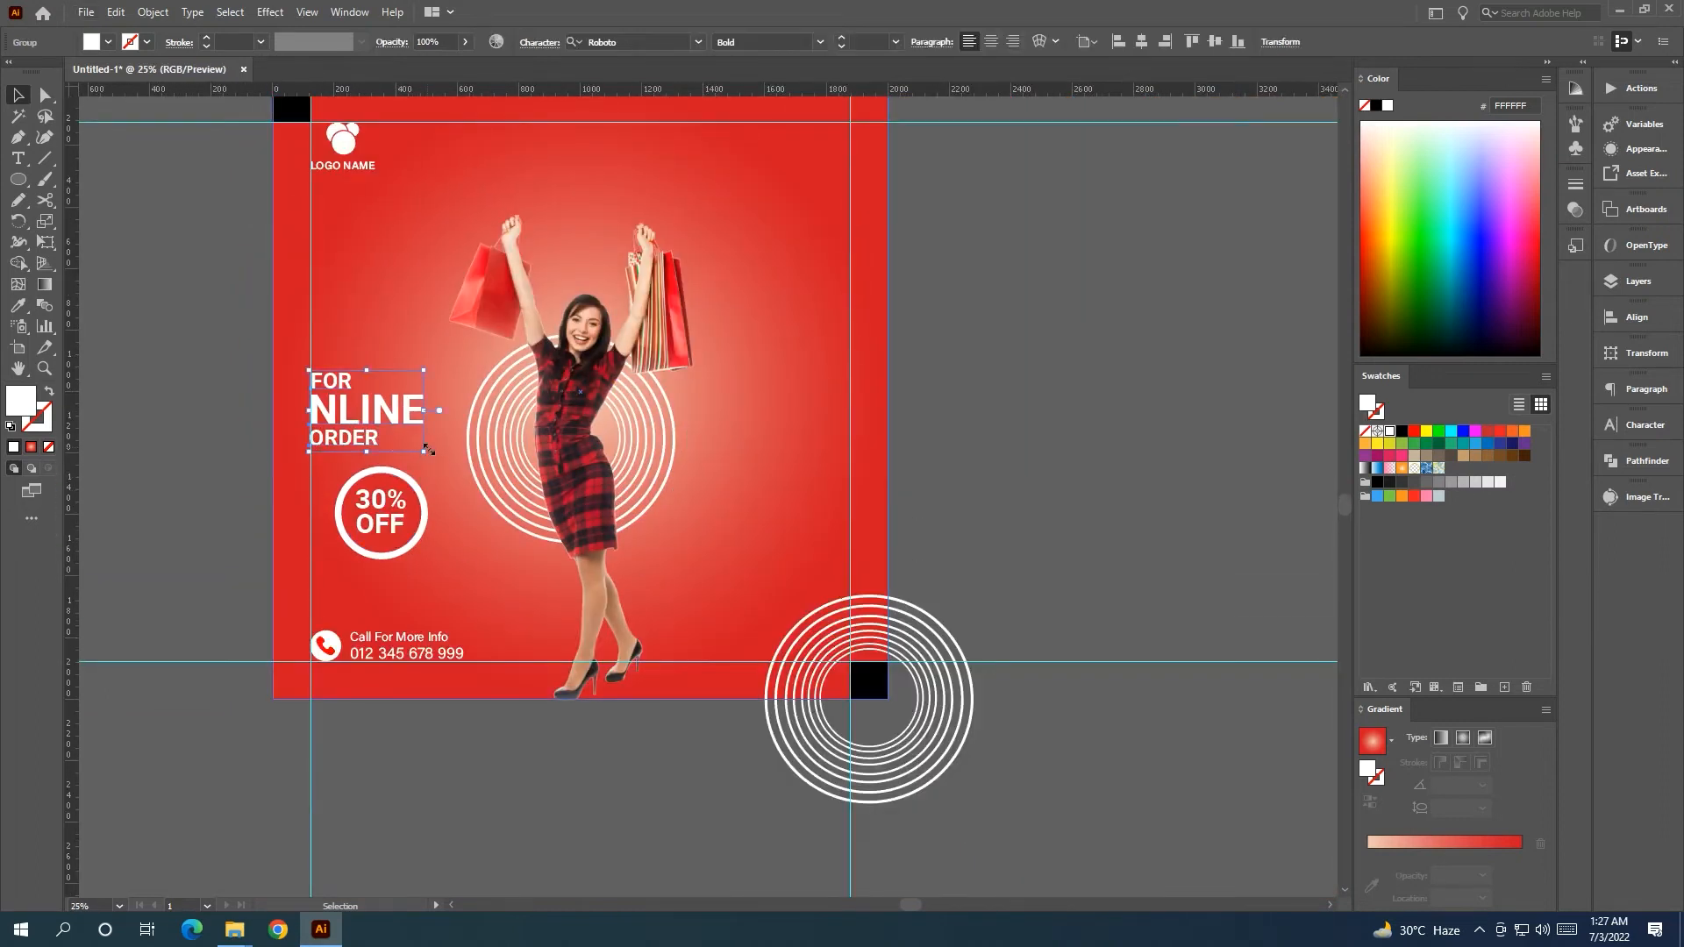
pyautogui.moveTo(425, 454); pyautogui.dragTo(479, 482)
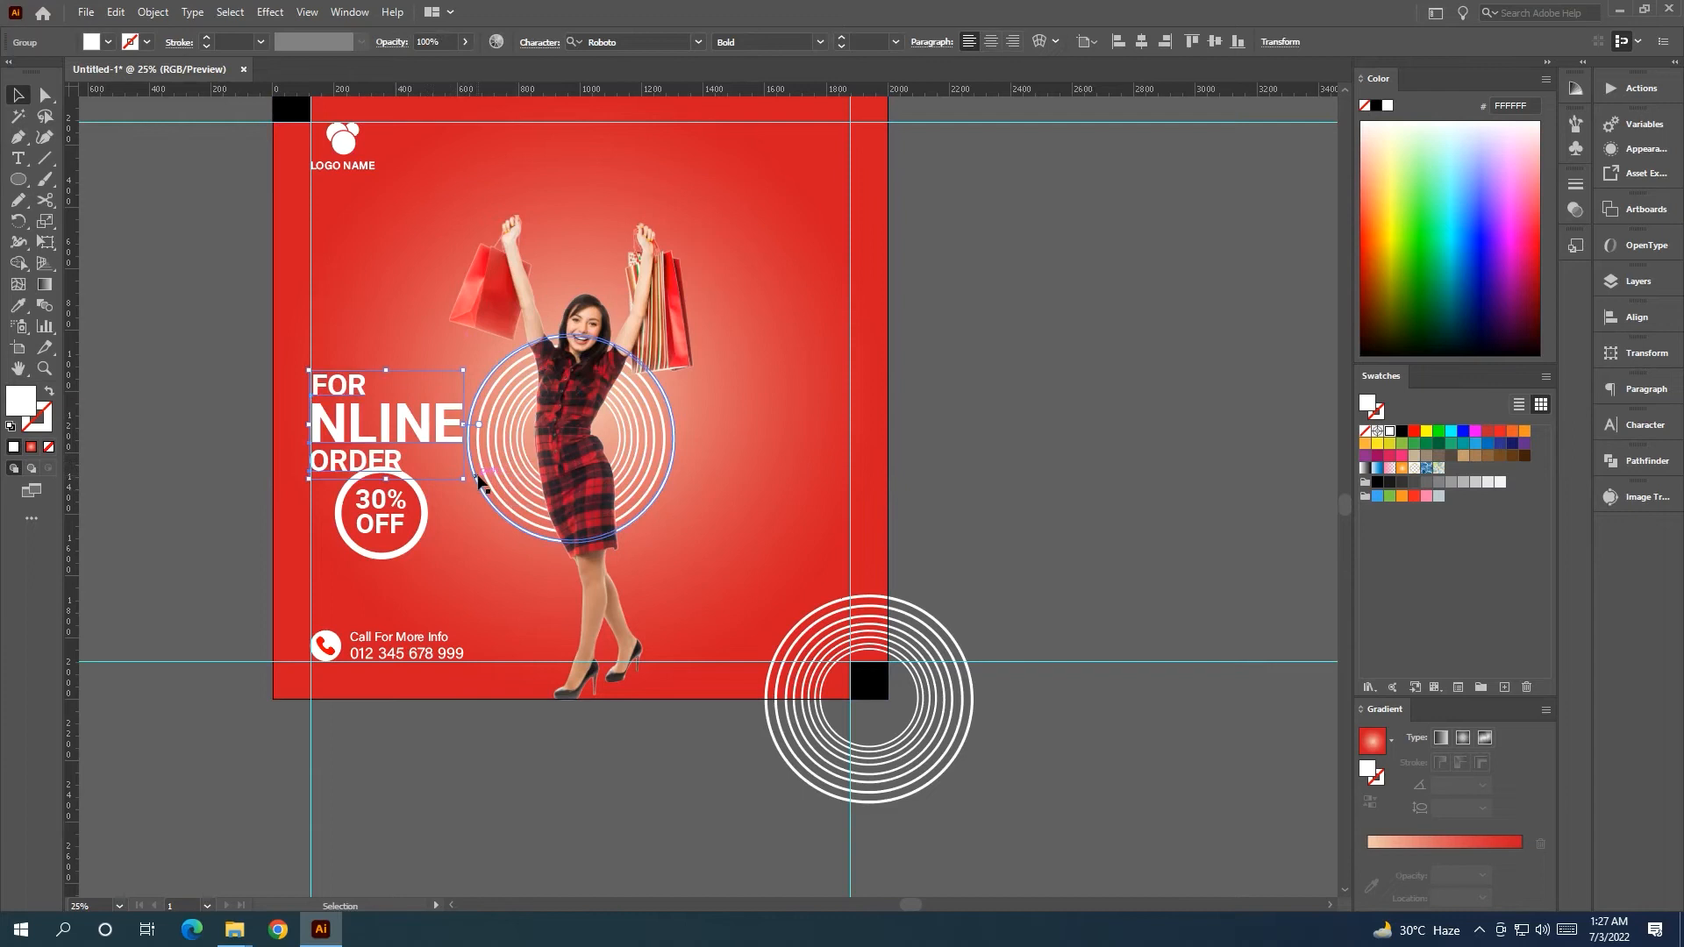
pyautogui.moveTo(412, 439); pyautogui.dragTo(412, 420)
# Raise the heading and 30% OFF badge together with Shift+Up nudges.
pyautogui.click(399, 530)
pyautogui.keyDown('shift'); pyautogui.click(427, 535); pyautogui.keyUp('shift')
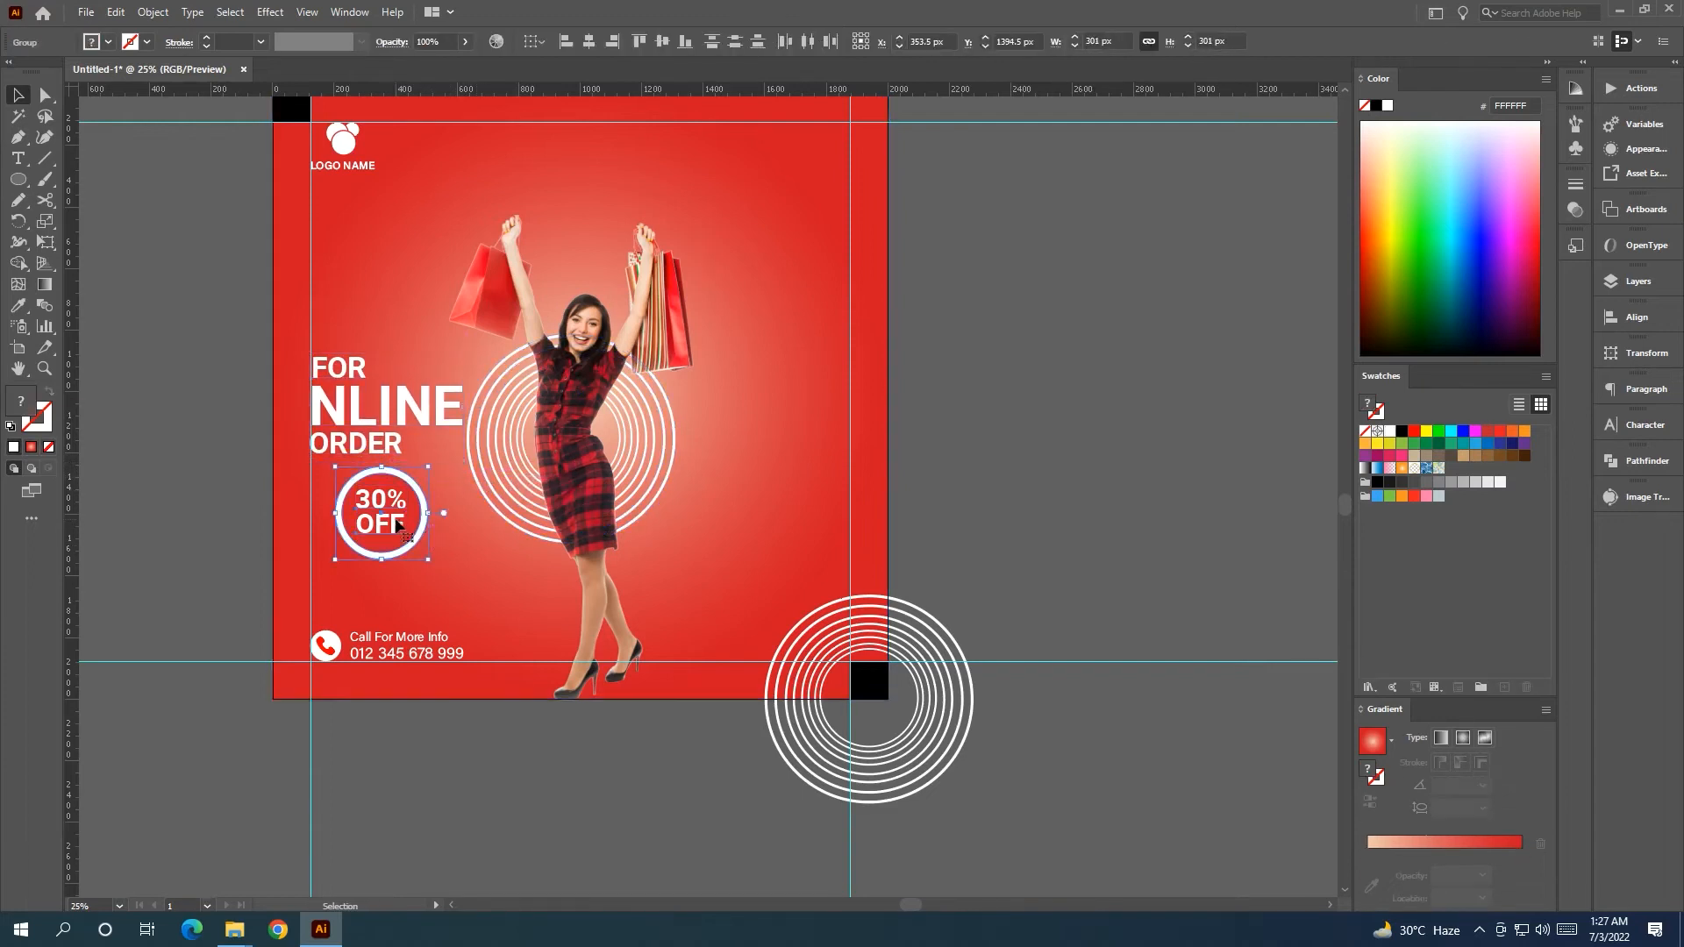
pyautogui.keyDown('shift'); pyautogui.click(382, 423); pyautogui.keyUp('shift')
pyautogui.press('Down')
pyautogui.press('Down')
pyautogui.press('Down')
pyautogui.press('Down')
pyautogui.press('Down')
pyautogui.press('Down')
pyautogui.press('Down')
pyautogui.press('Down')
pyautogui.press('Down')
pyautogui.press('Down')
pyautogui.press('Down')
pyautogui.press('Down')
pyautogui.press('Down')
pyautogui.press('Down')
pyautogui.press('Down')
pyautogui.press('Down')
pyautogui.press('Down')
pyautogui.press('Down')
pyautogui.press('Down')
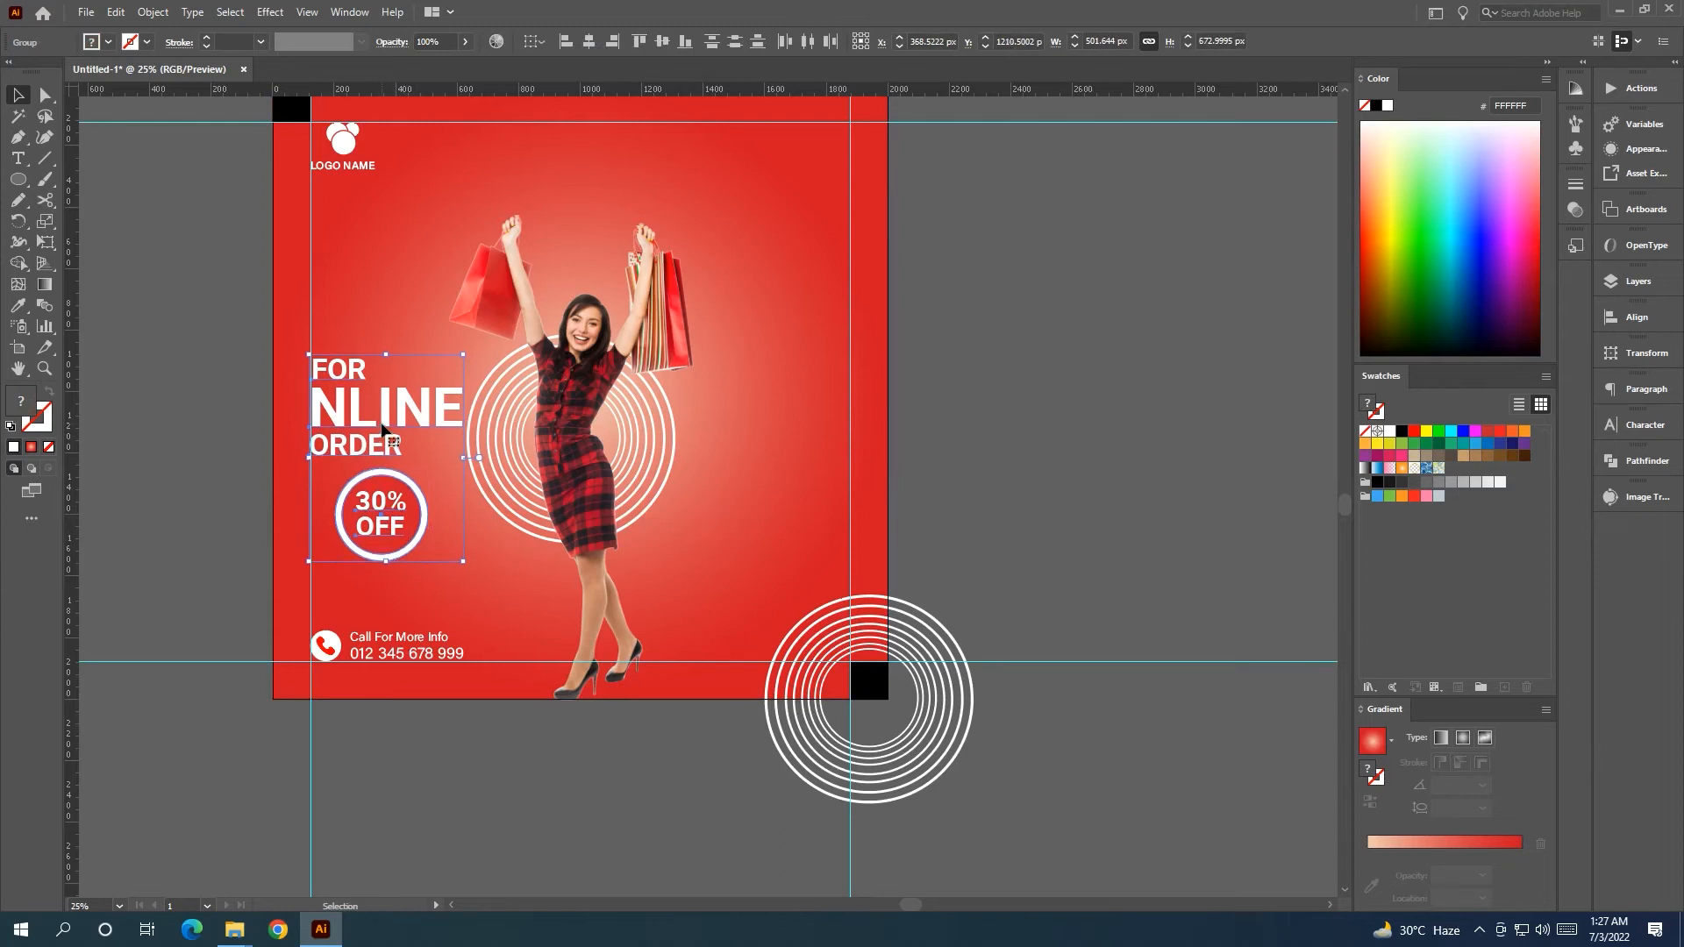
pyautogui.press('Up')
pyautogui.press('Up')
pyautogui.press('Up')
pyautogui.press('Up')
pyautogui.press('Up')
pyautogui.press('Up')
pyautogui.press('Up')
pyautogui.press('Up')
pyautogui.press('Up')
pyautogui.press('Up')
pyautogui.press('Up')
pyautogui.press('Up')
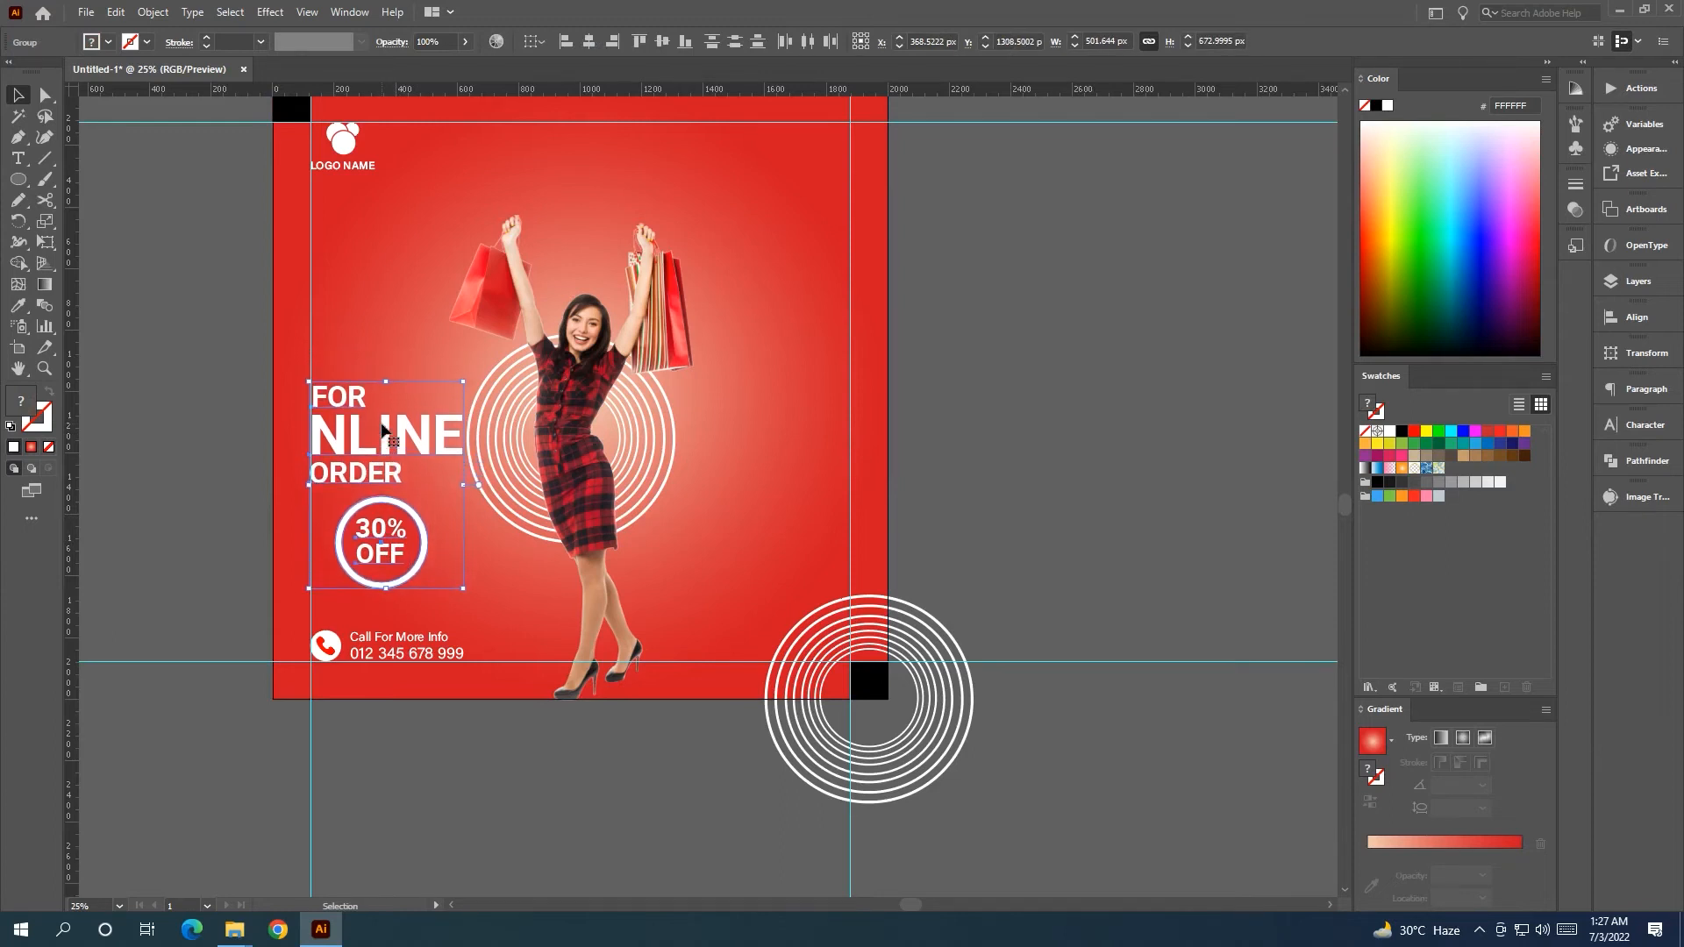
pyautogui.hotkey('shift', 'Up')
pyautogui.hotkey('shift', 'Up')
pyautogui.hotkey('shift', 'Up')
pyautogui.hotkey('shift', 'Up')
pyautogui.hotkey('shift', 'Up')
pyautogui.hotkey('shift', 'Up')
pyautogui.hotkey('shift', 'Up')
pyautogui.hotkey('shift', 'Up')
pyautogui.hotkey('shift', 'Up')
pyautogui.hotkey('shift', 'Up')
pyautogui.hotkey('shift', 'Up')
pyautogui.hotkey('shift', 'Up')
pyautogui.hotkey('shift', 'Up')
pyautogui.hotkey('shift', 'Up')
pyautogui.hotkey('shift', 'Up')
pyautogui.hotkey('shift', 'Up')
pyautogui.hotkey('shift', 'Up')
pyautogui.hotkey('shift', 'Up')
pyautogui.hotkey('shift', 'Up')
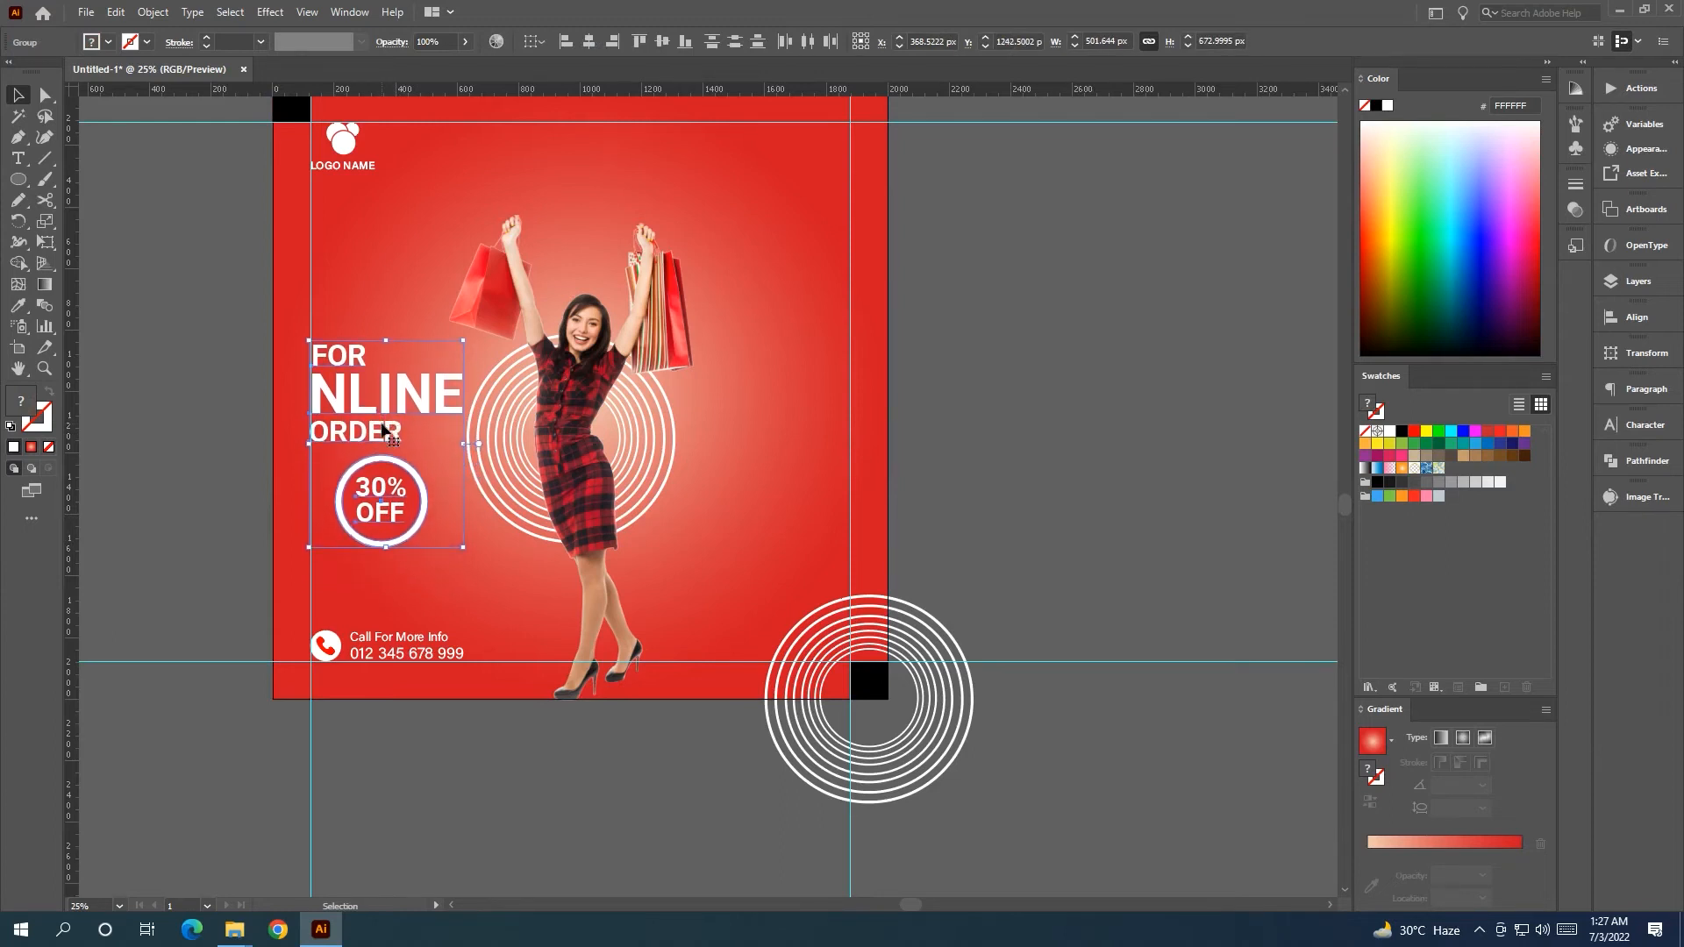
pyautogui.hotkey('shift', 'Up')
pyautogui.hotkey('shift', 'Up')
pyautogui.hotkey('shift', 'Up')
pyautogui.hotkey('shift', 'Up')
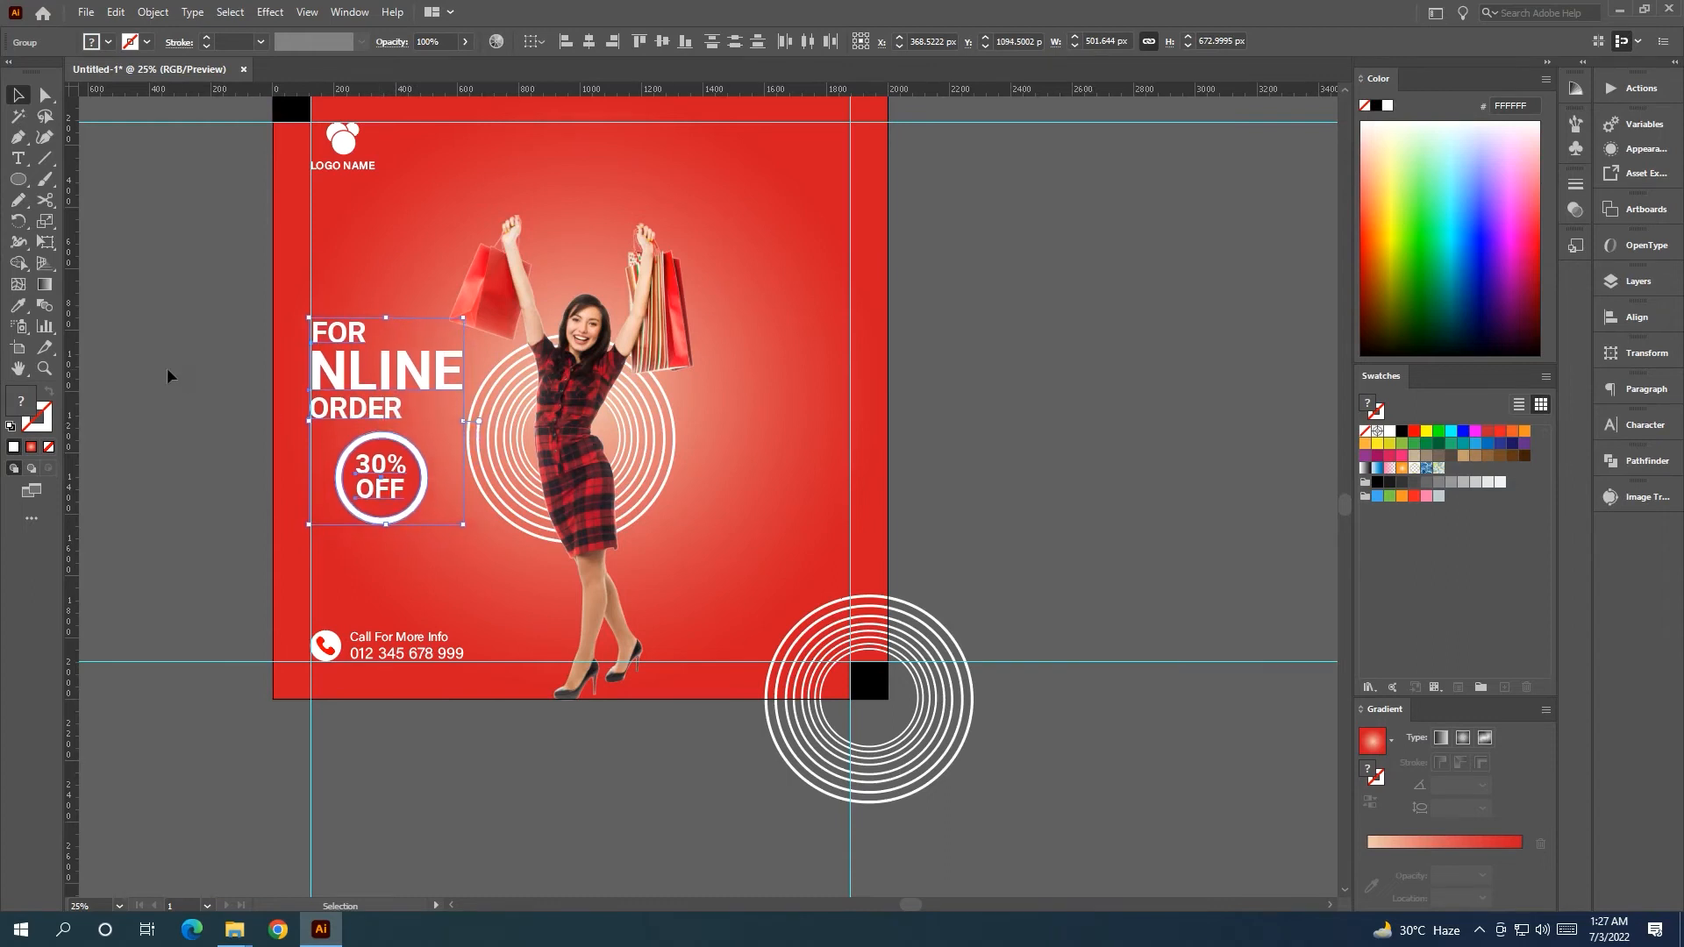
pyautogui.click(168, 375)
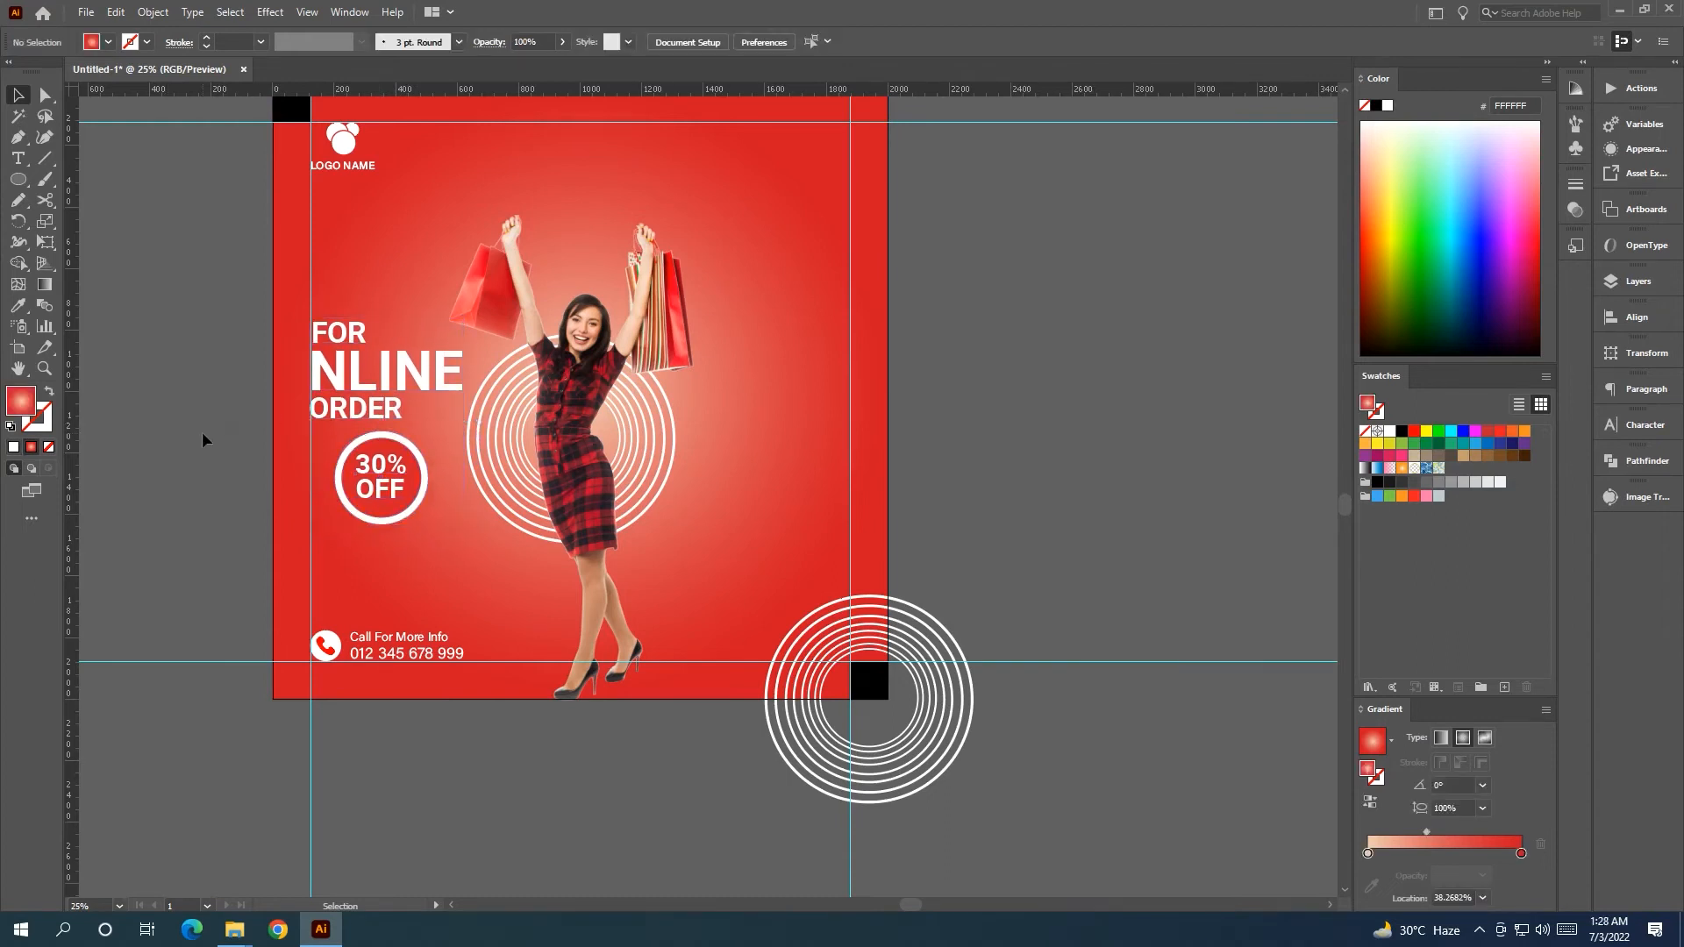
# Lower the 30% OFF badge a few nudges, midway between heading and contact block.
pyautogui.click(404, 499)
pyautogui.hotkey('shift', 'Down')
pyautogui.hotkey('shift', 'Down')
pyautogui.hotkey('shift', 'Down')
pyautogui.hotkey('shift', 'Down')
pyautogui.hotkey('shift', 'Down')
pyautogui.hotkey('shift', 'Down')
pyautogui.hotkey('shift', 'Down')
pyautogui.hotkey('shift', 'Down')
pyautogui.hotkey('shift', 'Down')
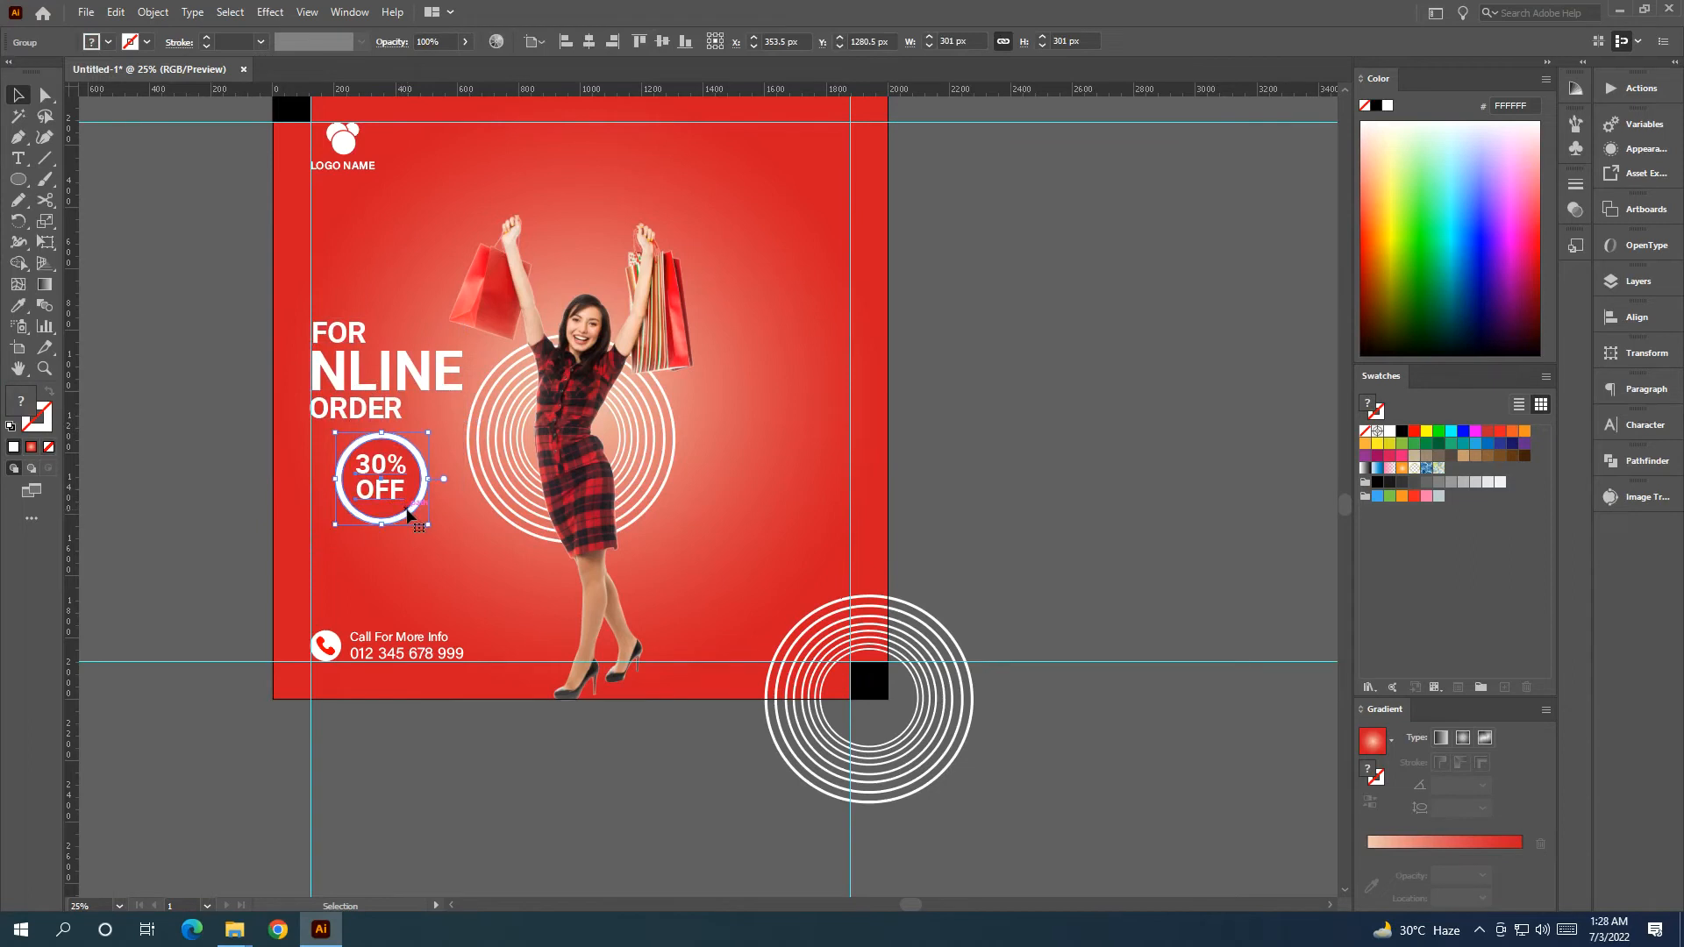
pyautogui.hotkey('shift', 'Down')
pyautogui.hotkey('shift', 'Down')
pyautogui.hotkey('shift', 'Down')
pyautogui.hotkey('shift', 'Down')
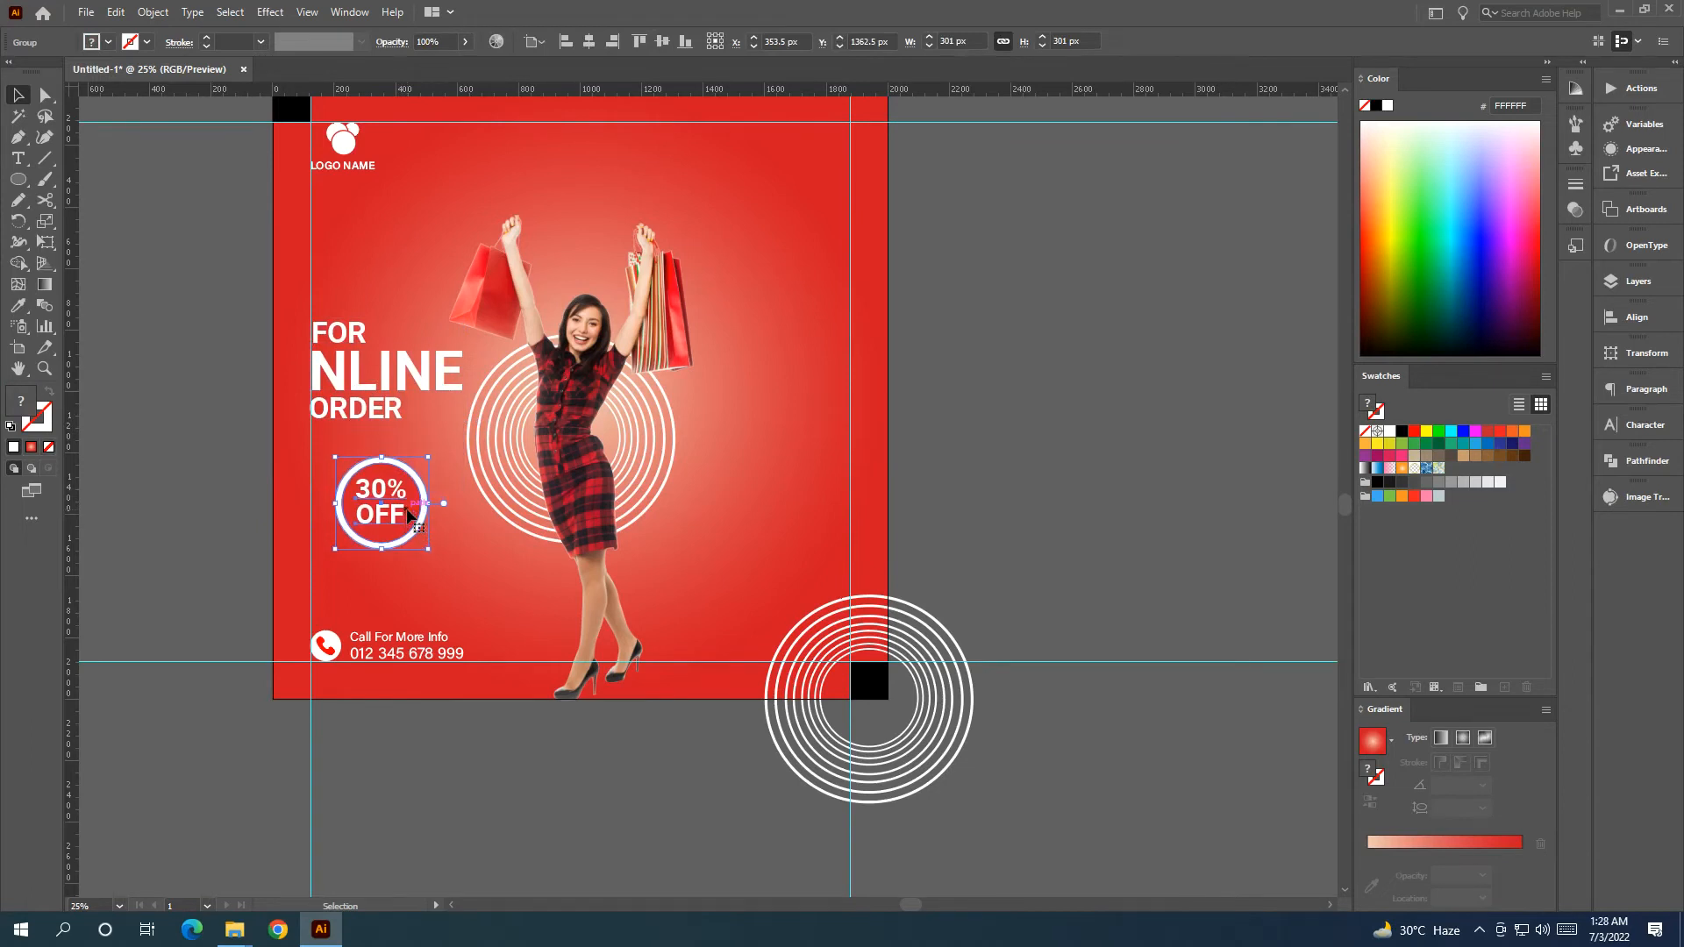
pyautogui.hotkey('shift', 'Down')
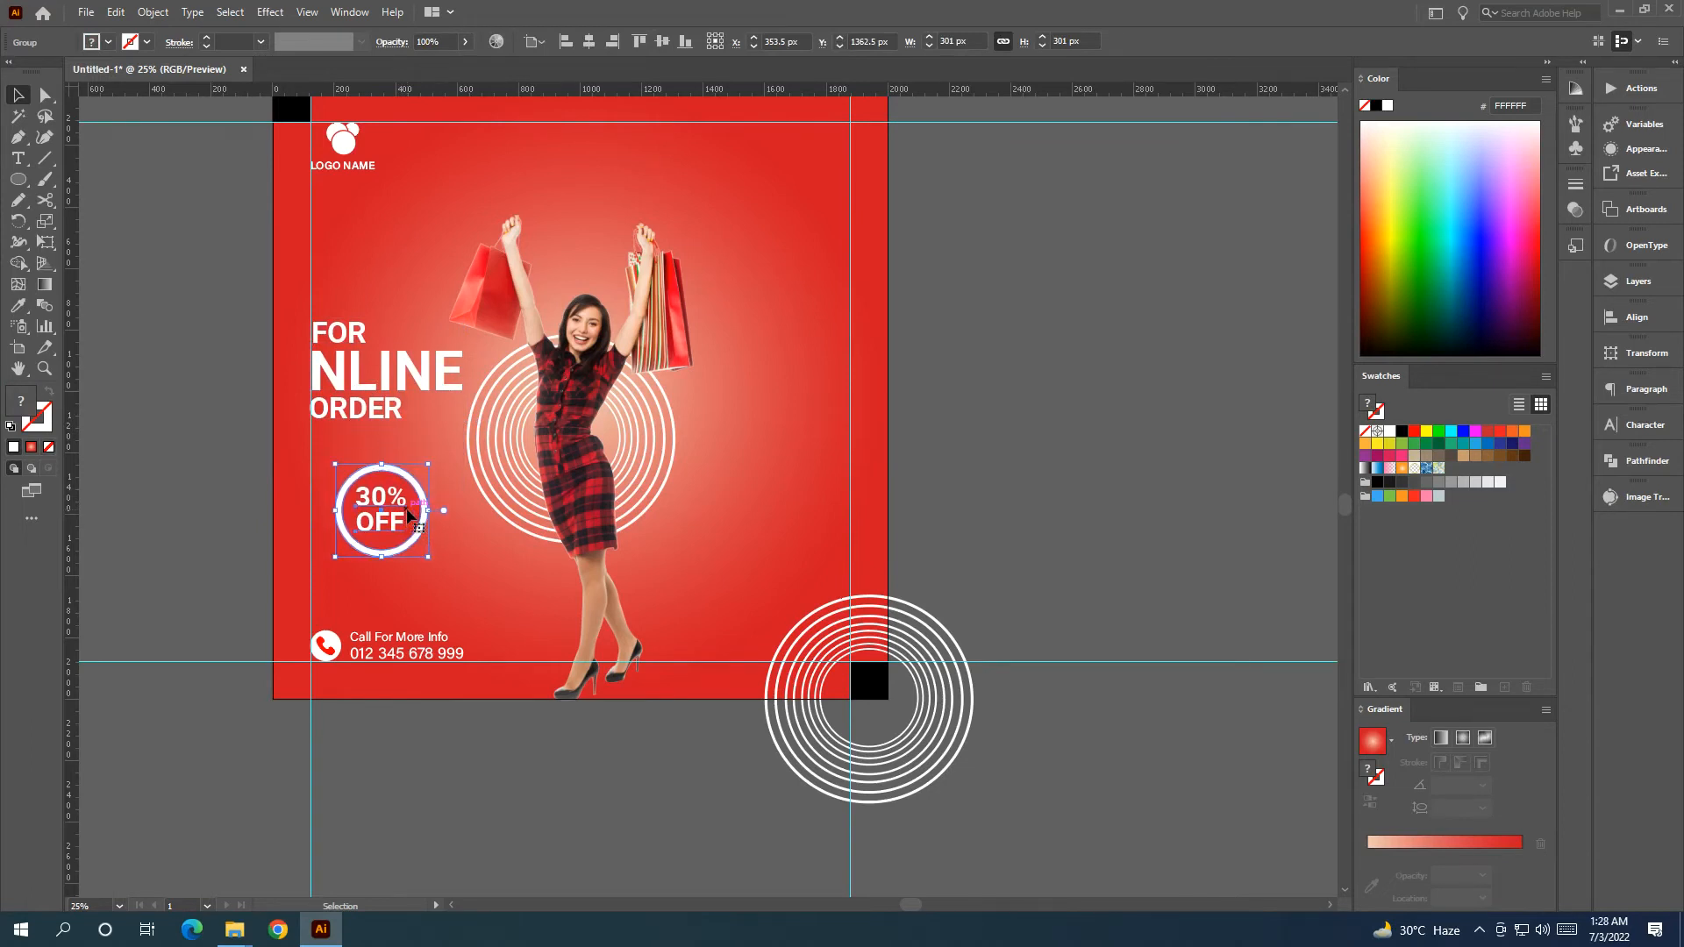
pyautogui.hotkey('shift', 'Up')
pyautogui.press('Up')
pyautogui.press('Up')
pyautogui.press('Up')
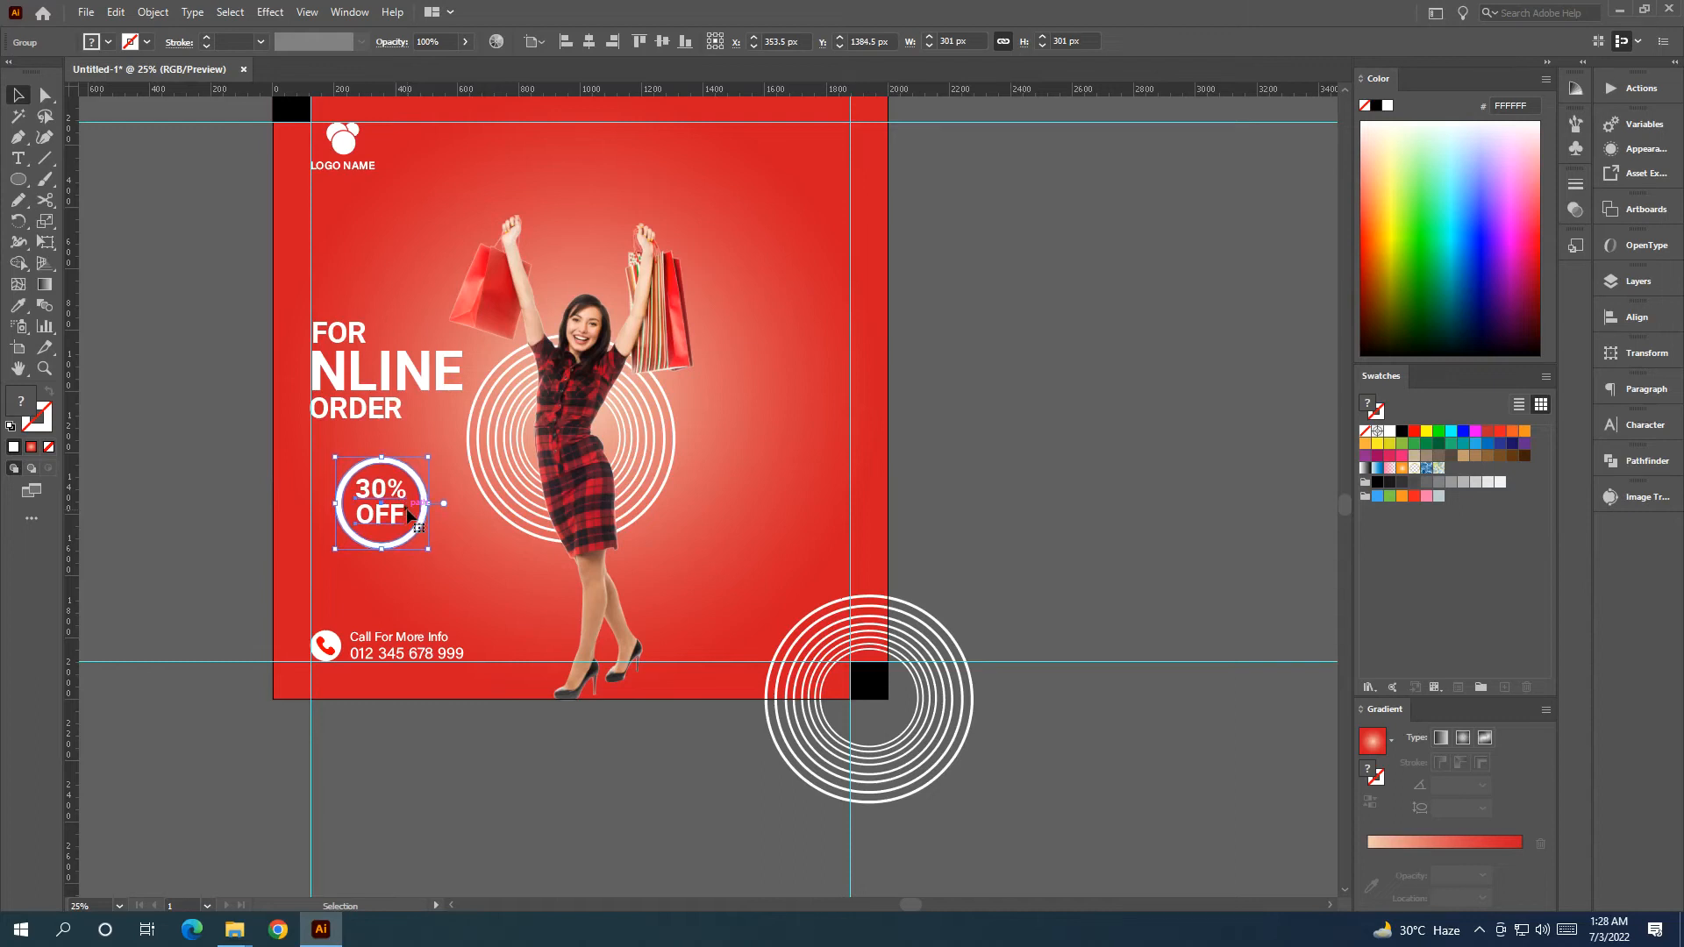
pyautogui.click(189, 363)
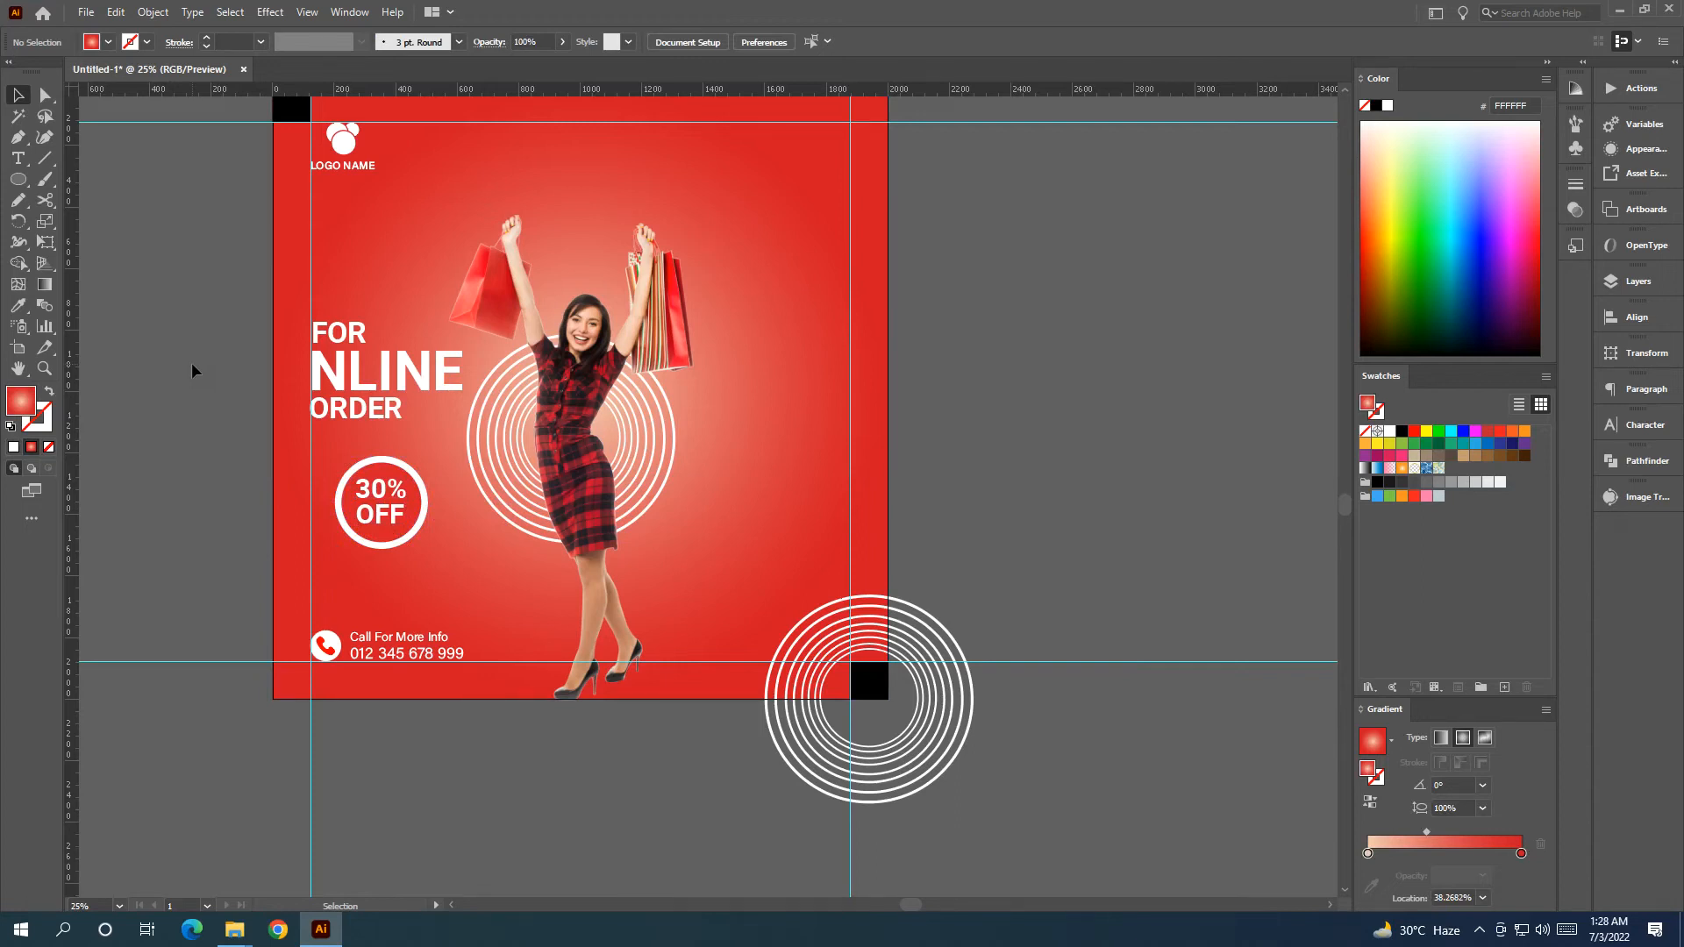
# Add the script 'you' text and position it below FOR, right of the woman.
pyautogui.click(18, 159)
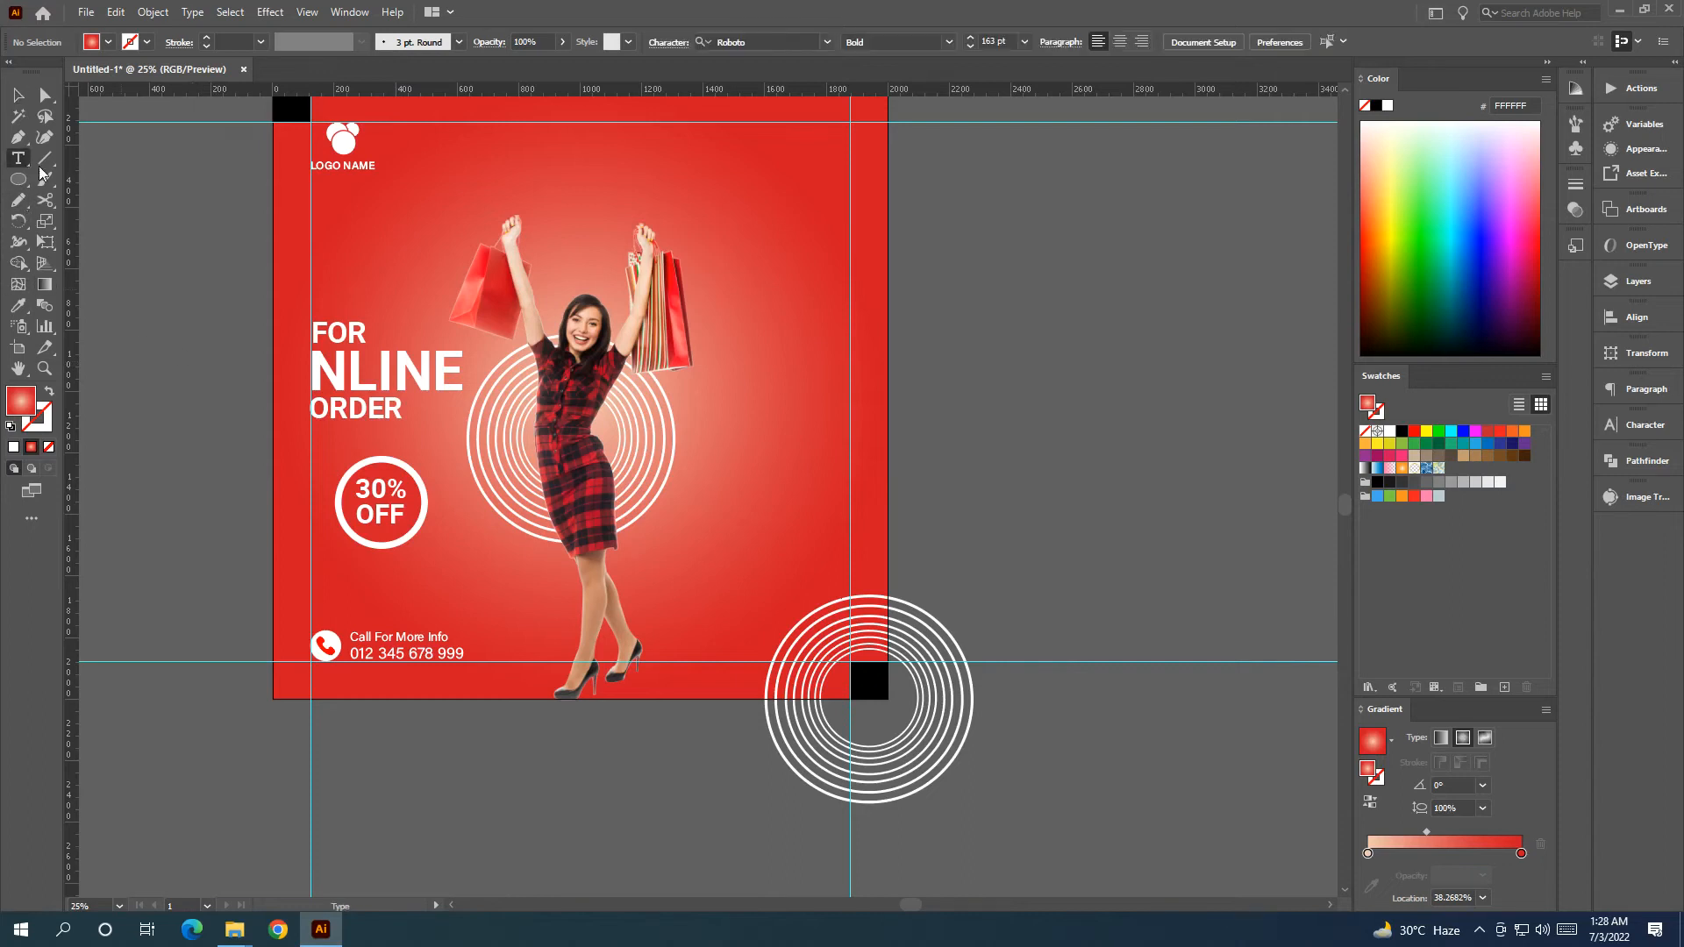
pyautogui.scroll(3, 956, 387)
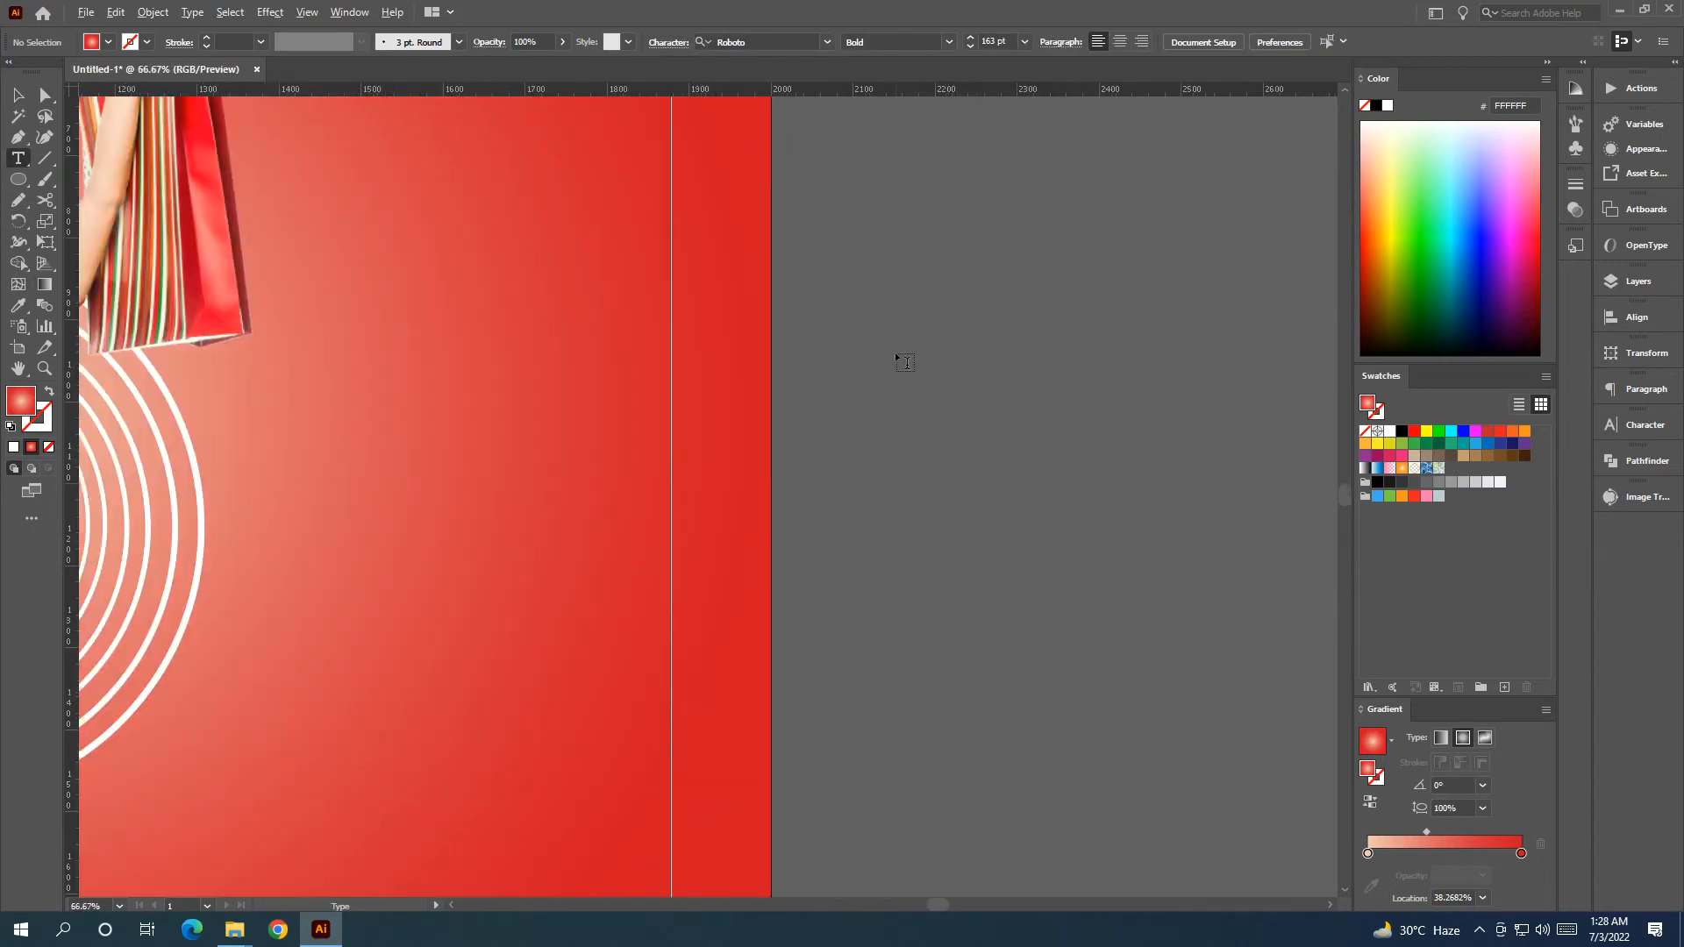
pyautogui.scroll(-1, 896, 358)
pyautogui.click(896, 360)
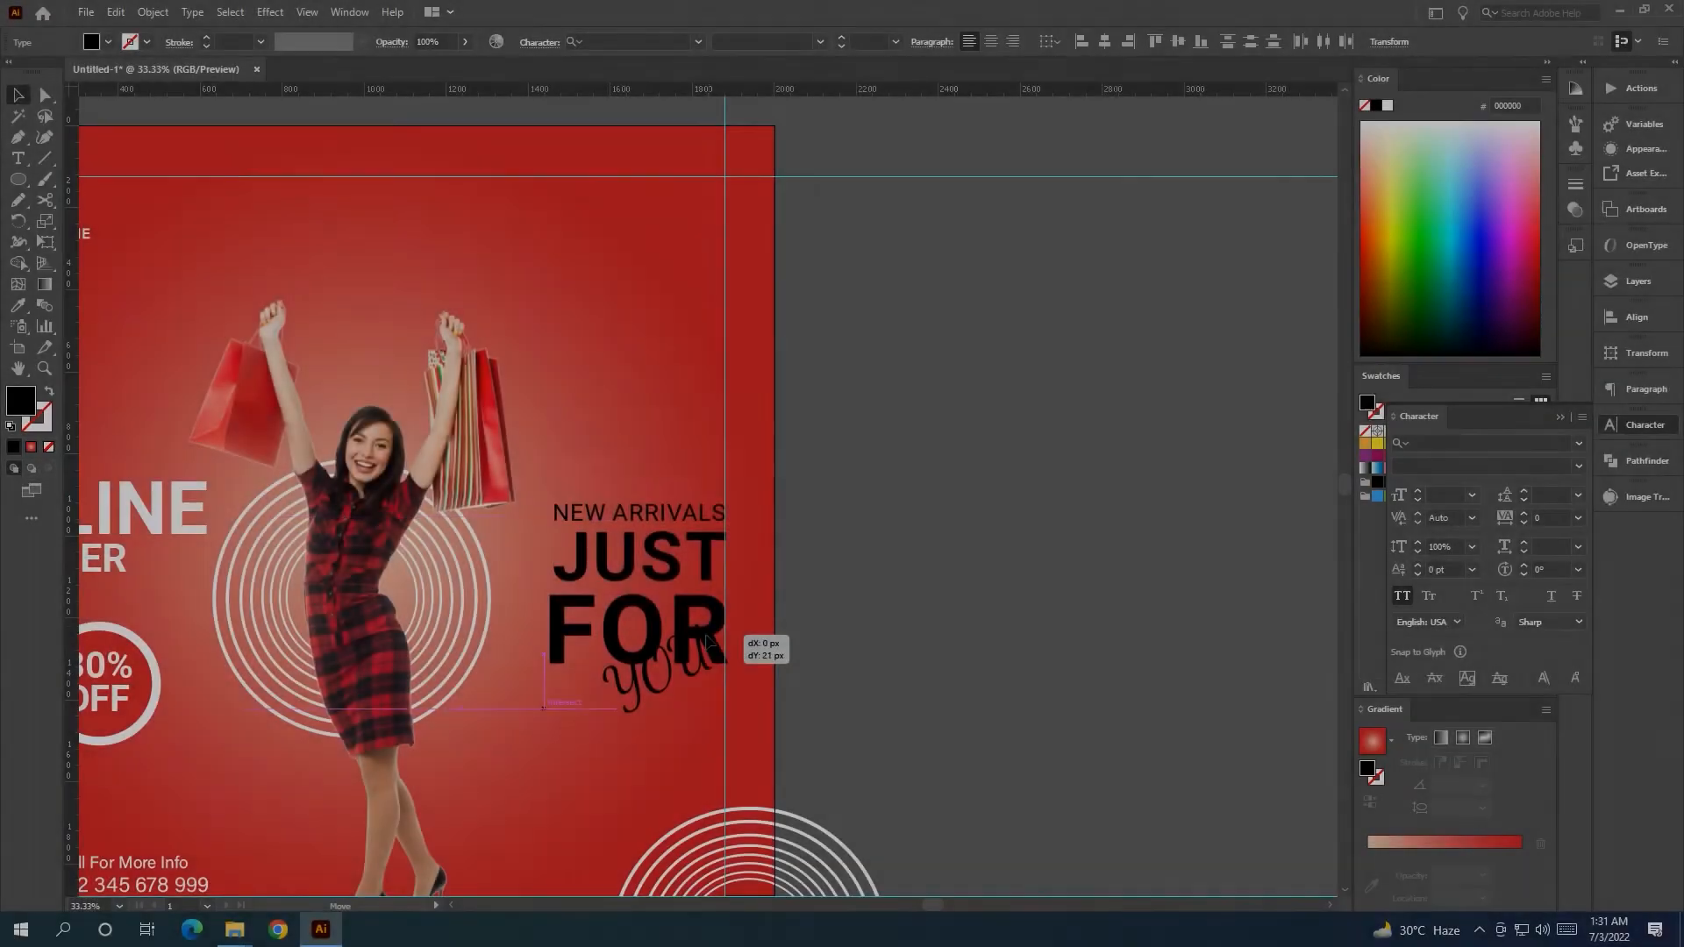
pyautogui.moveTo(763, 647); pyautogui.dragTo(744, 640)
pyautogui.click(861, 637)
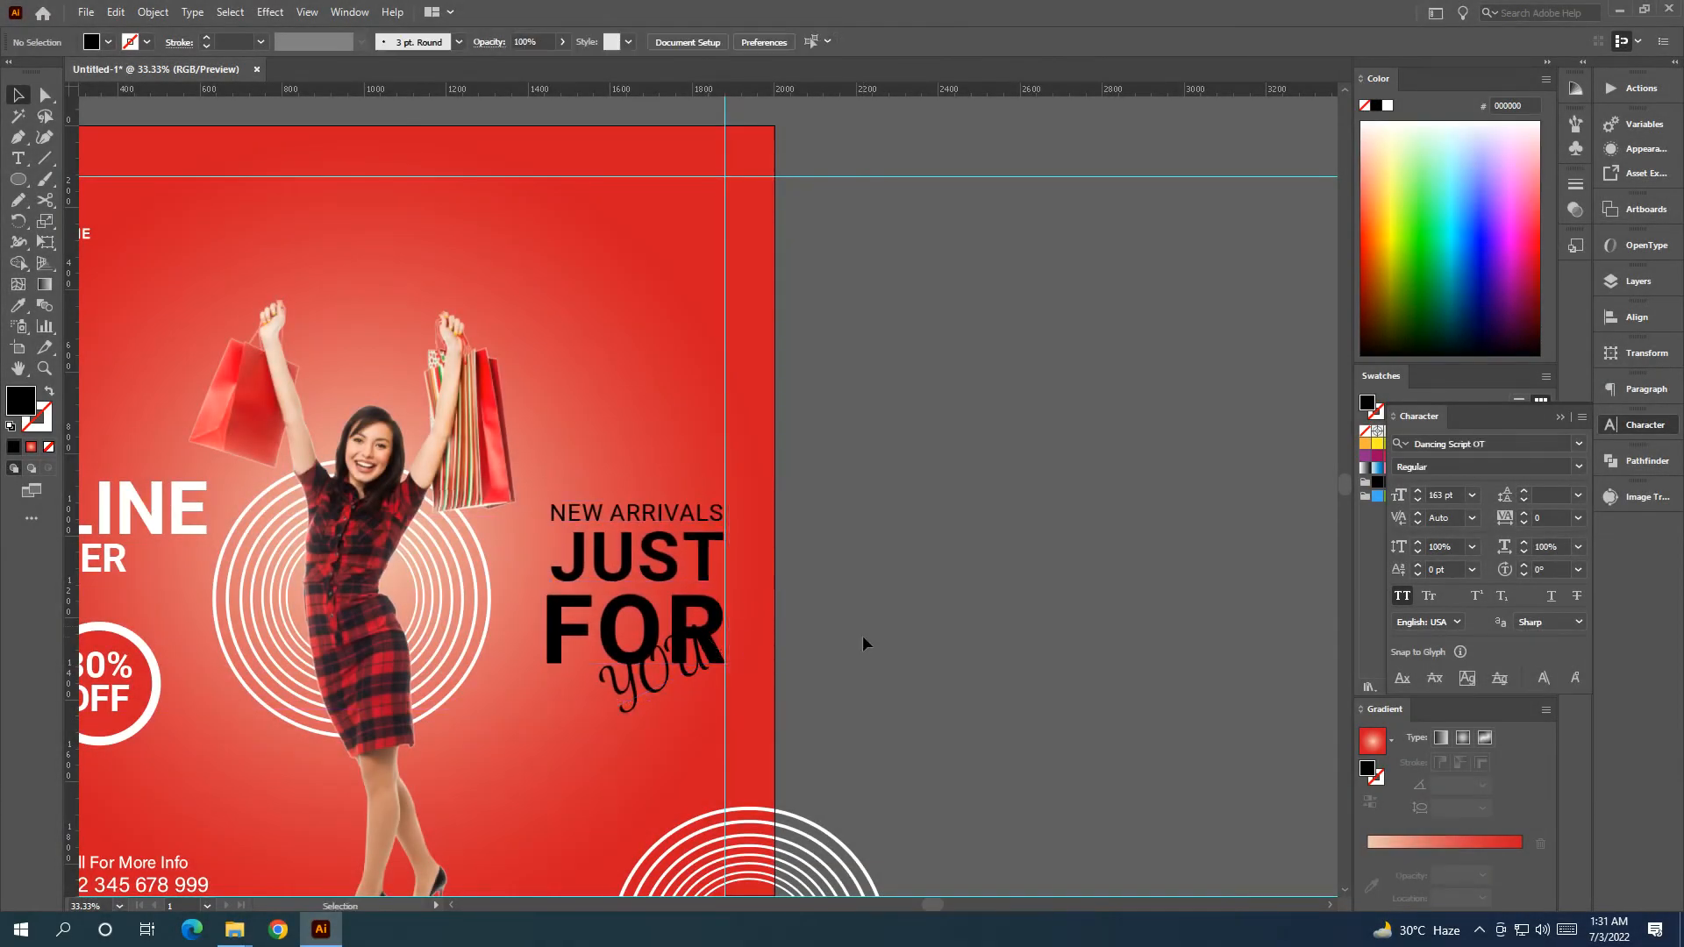
# Fill the script 'you' with white.
pyautogui.click(670, 689)
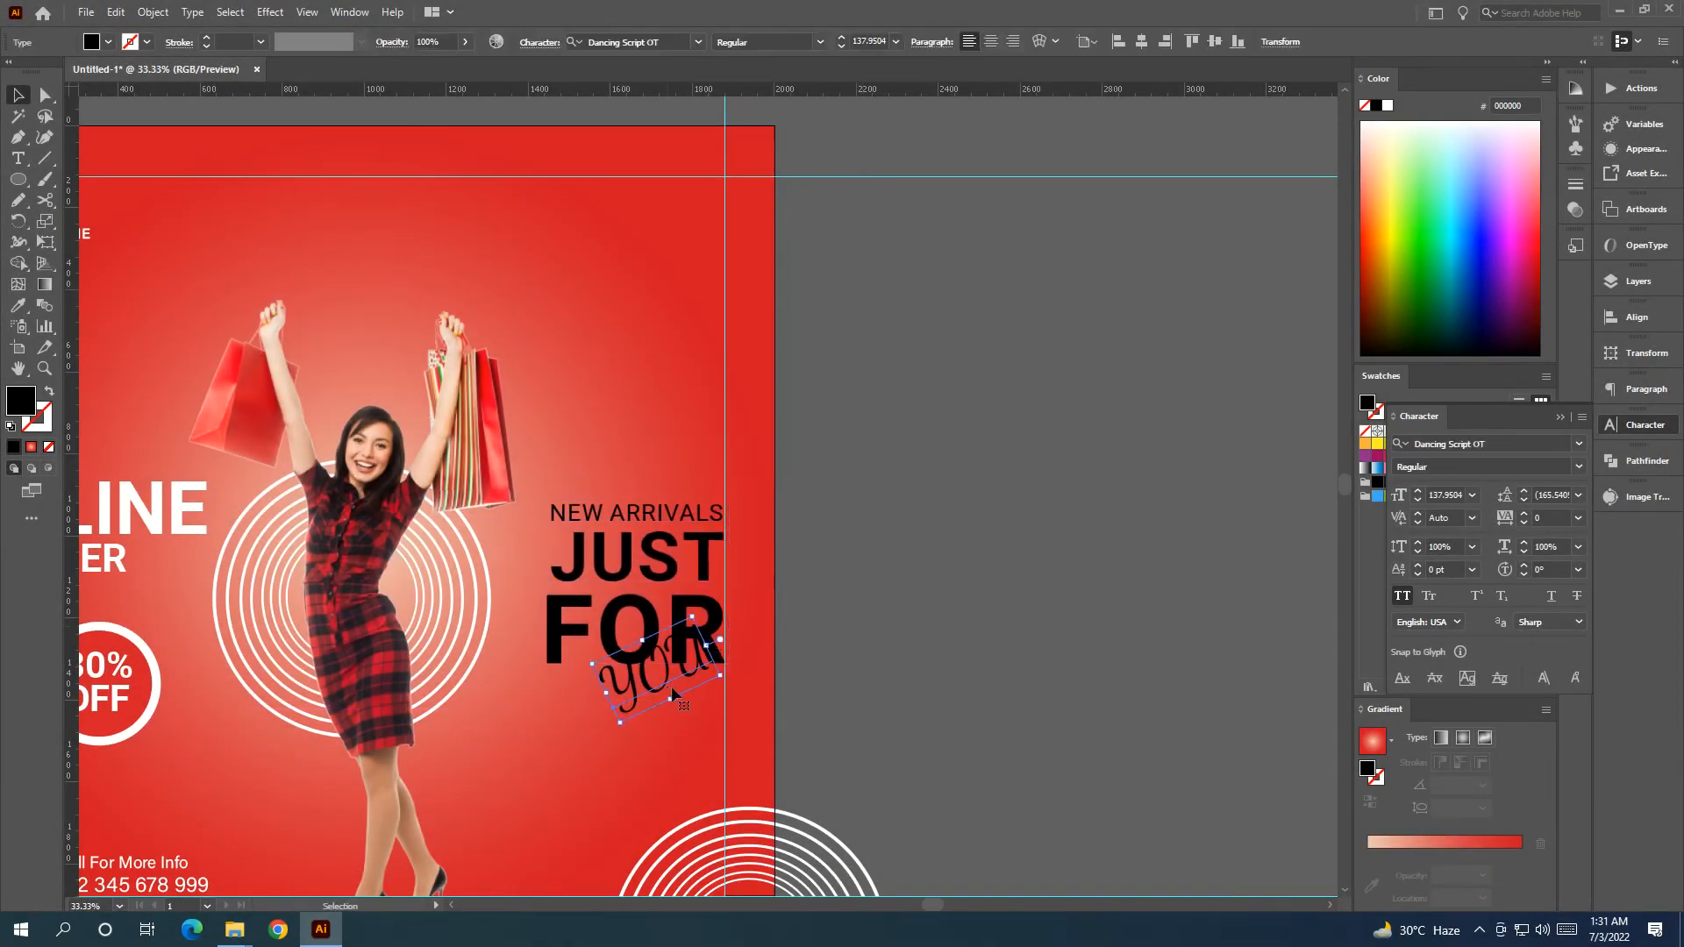
pyautogui.click(1560, 416)
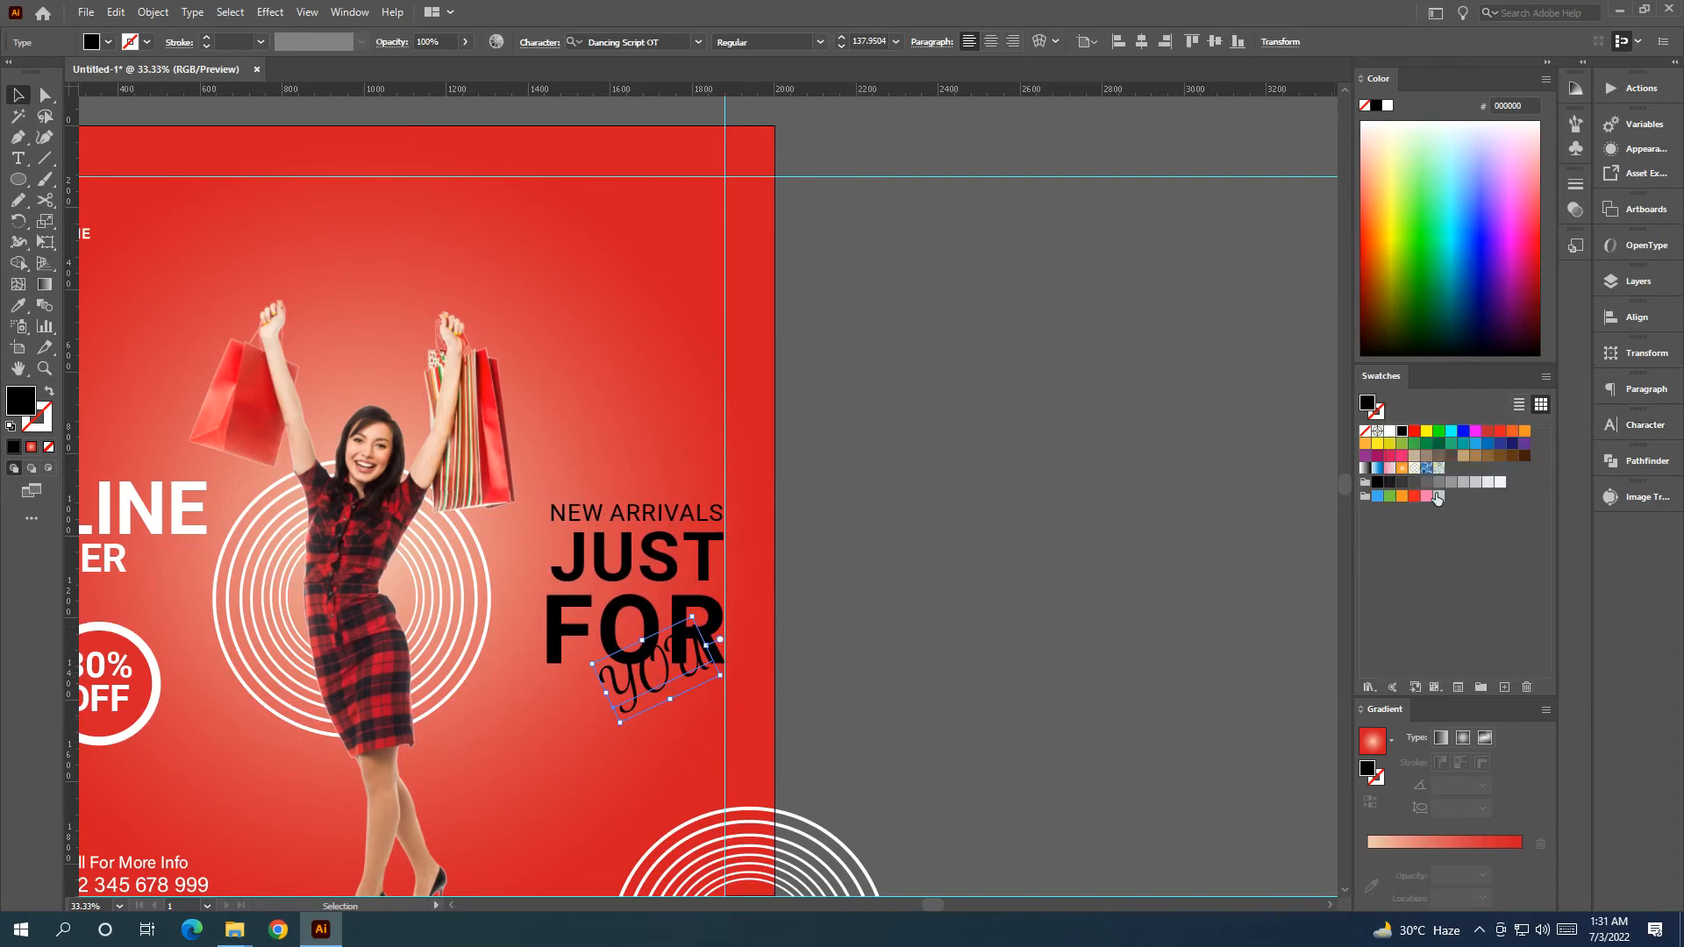
pyautogui.click(1389, 430)
pyautogui.click(999, 567)
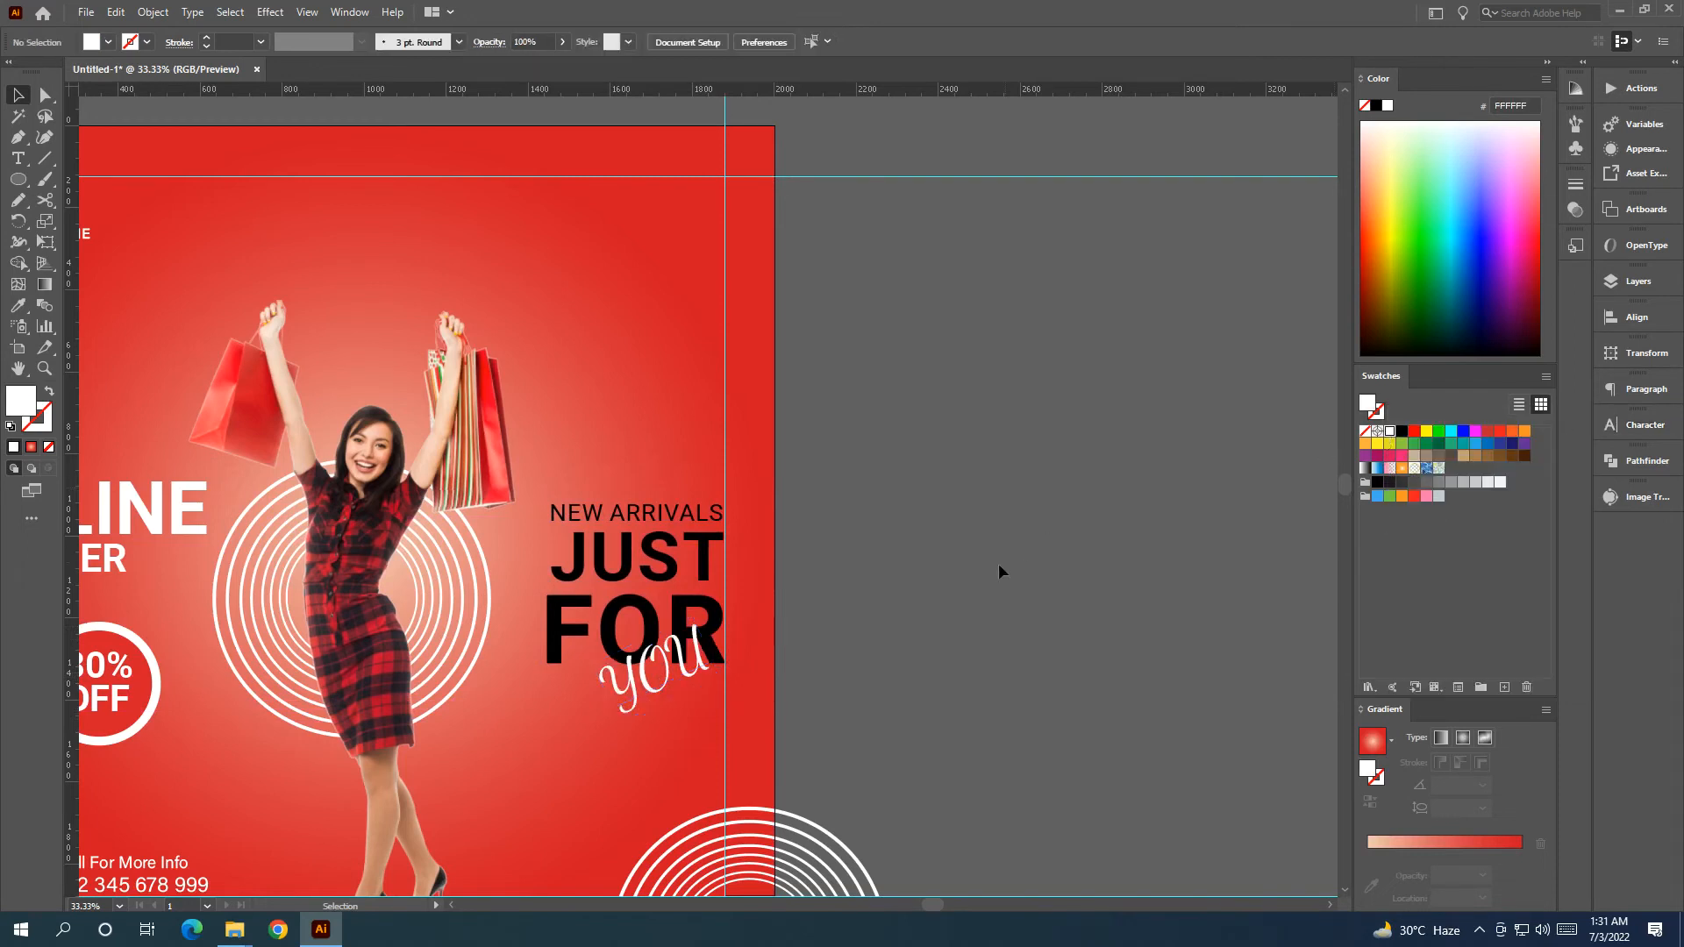
# Select NEW ARRIVALS, JUST, FOR and 'you' together and fill them white.
pyautogui.click(672, 564)
pyautogui.keyDown('shift'); pyautogui.click(604, 630); pyautogui.keyUp('shift')
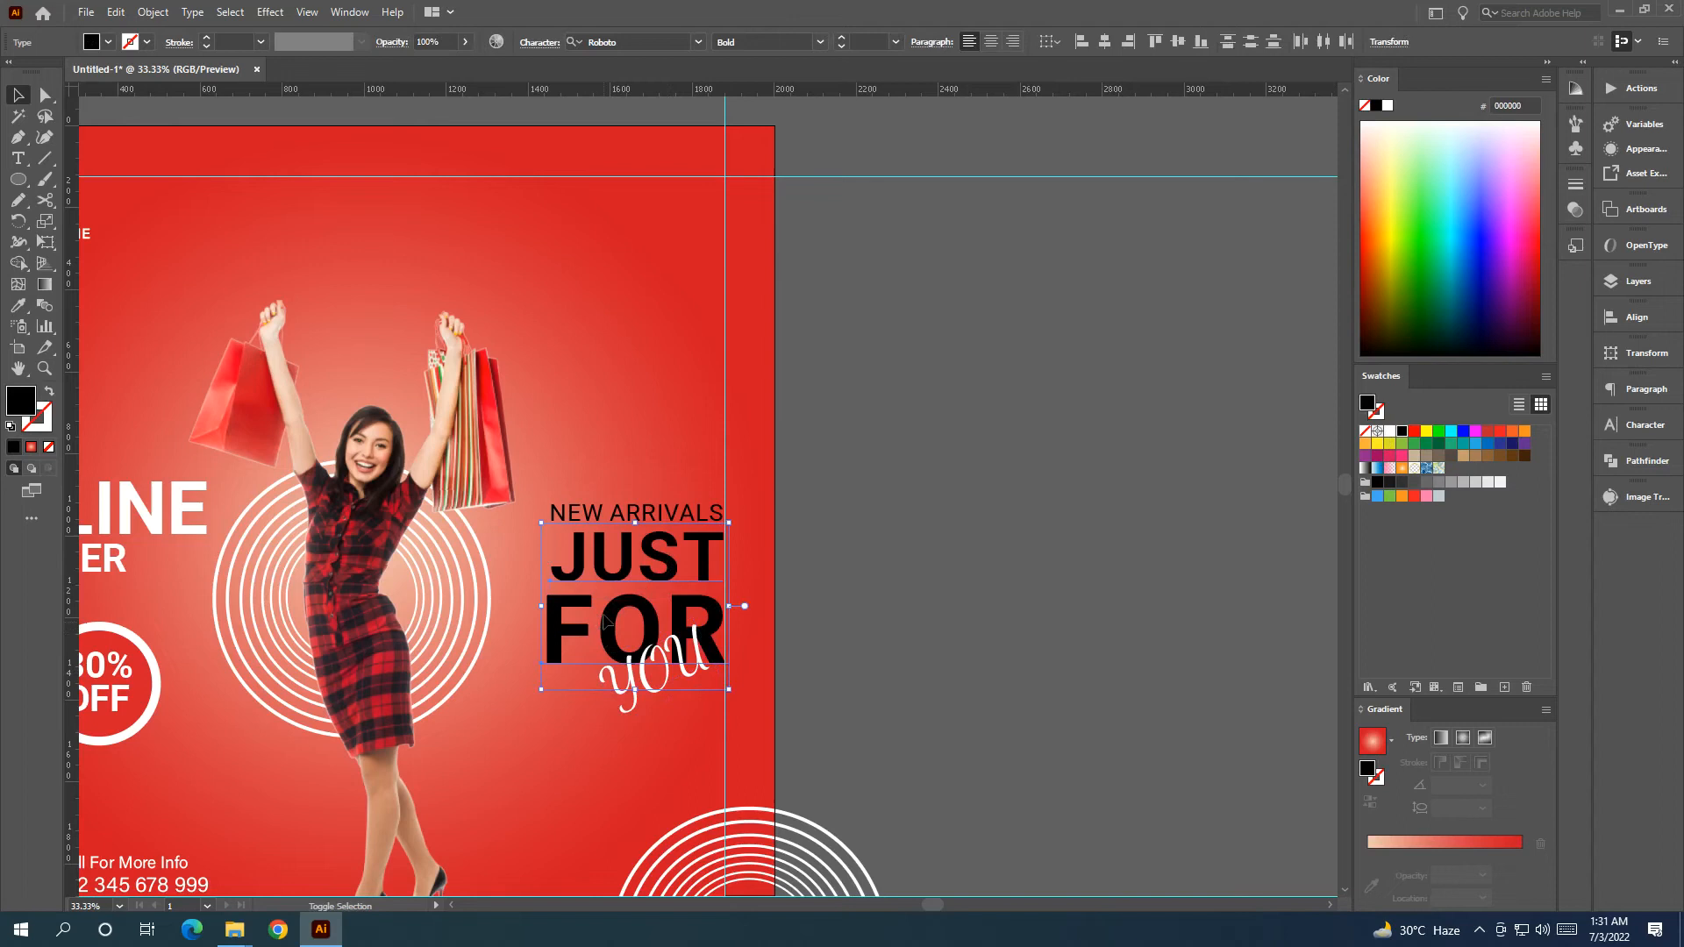
pyautogui.click(849, 518)
pyautogui.click(688, 516)
pyautogui.keyDown('shift'); pyautogui.click(644, 553); pyautogui.keyUp('shift')
pyautogui.keyDown('shift'); pyautogui.click(615, 632); pyautogui.keyUp('shift')
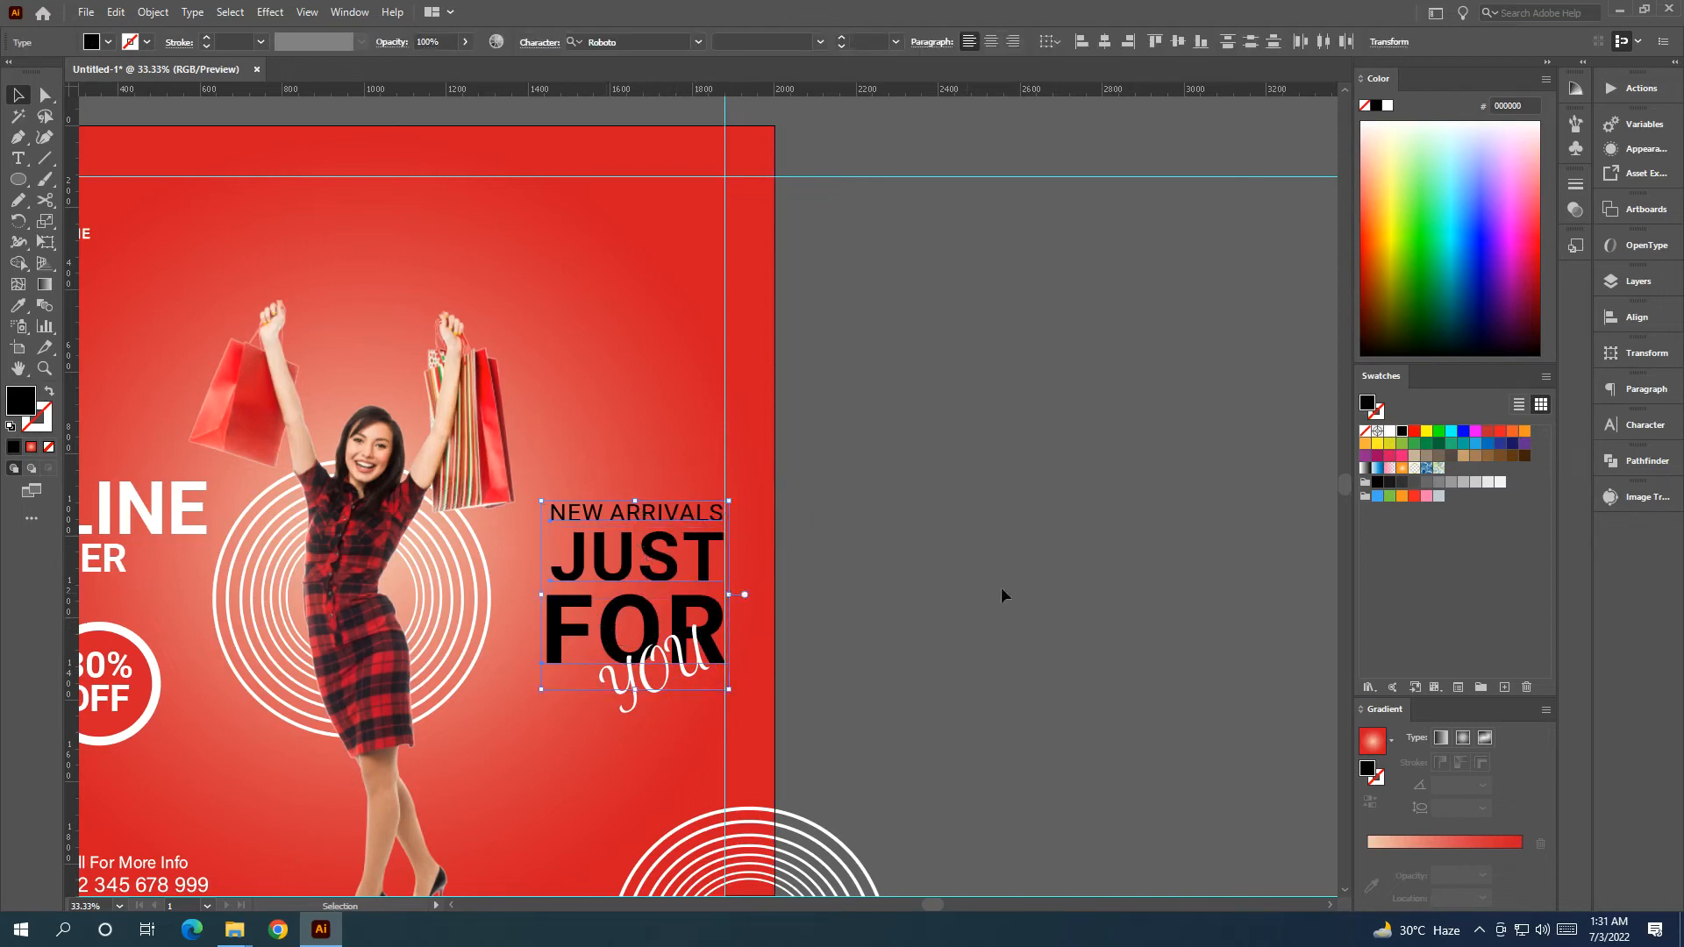
pyautogui.click(1389, 434)
# Colour the script 'you' text orange.
pyautogui.click(1129, 483)
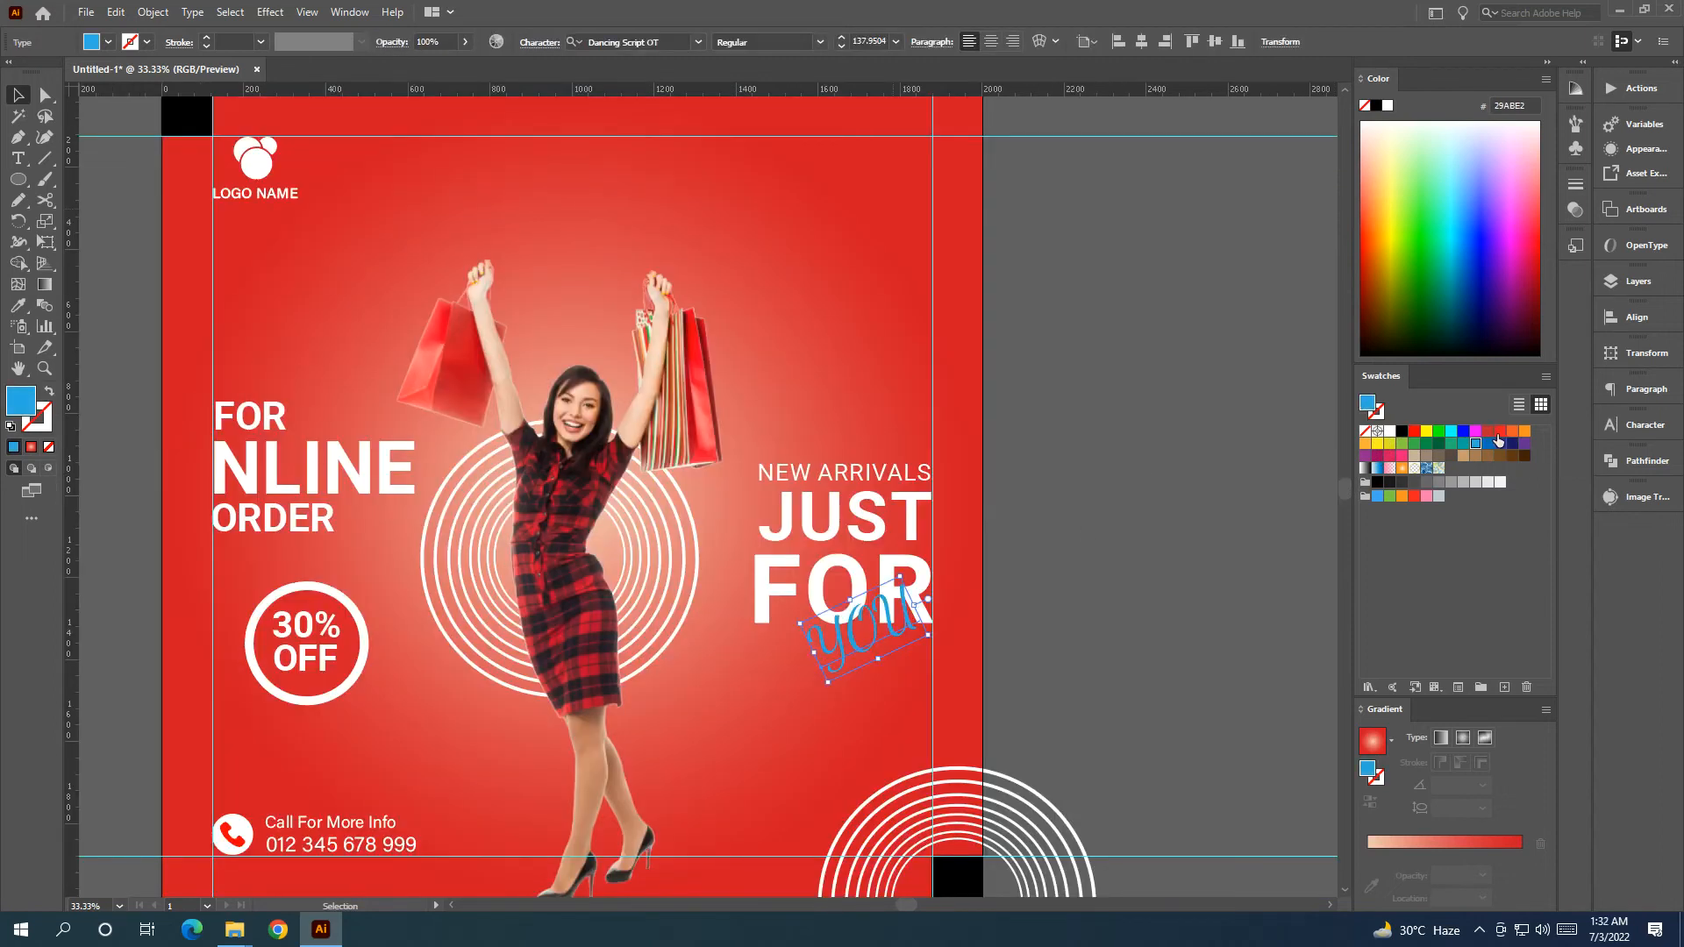
pyautogui.click(1498, 433)
pyautogui.click(1485, 434)
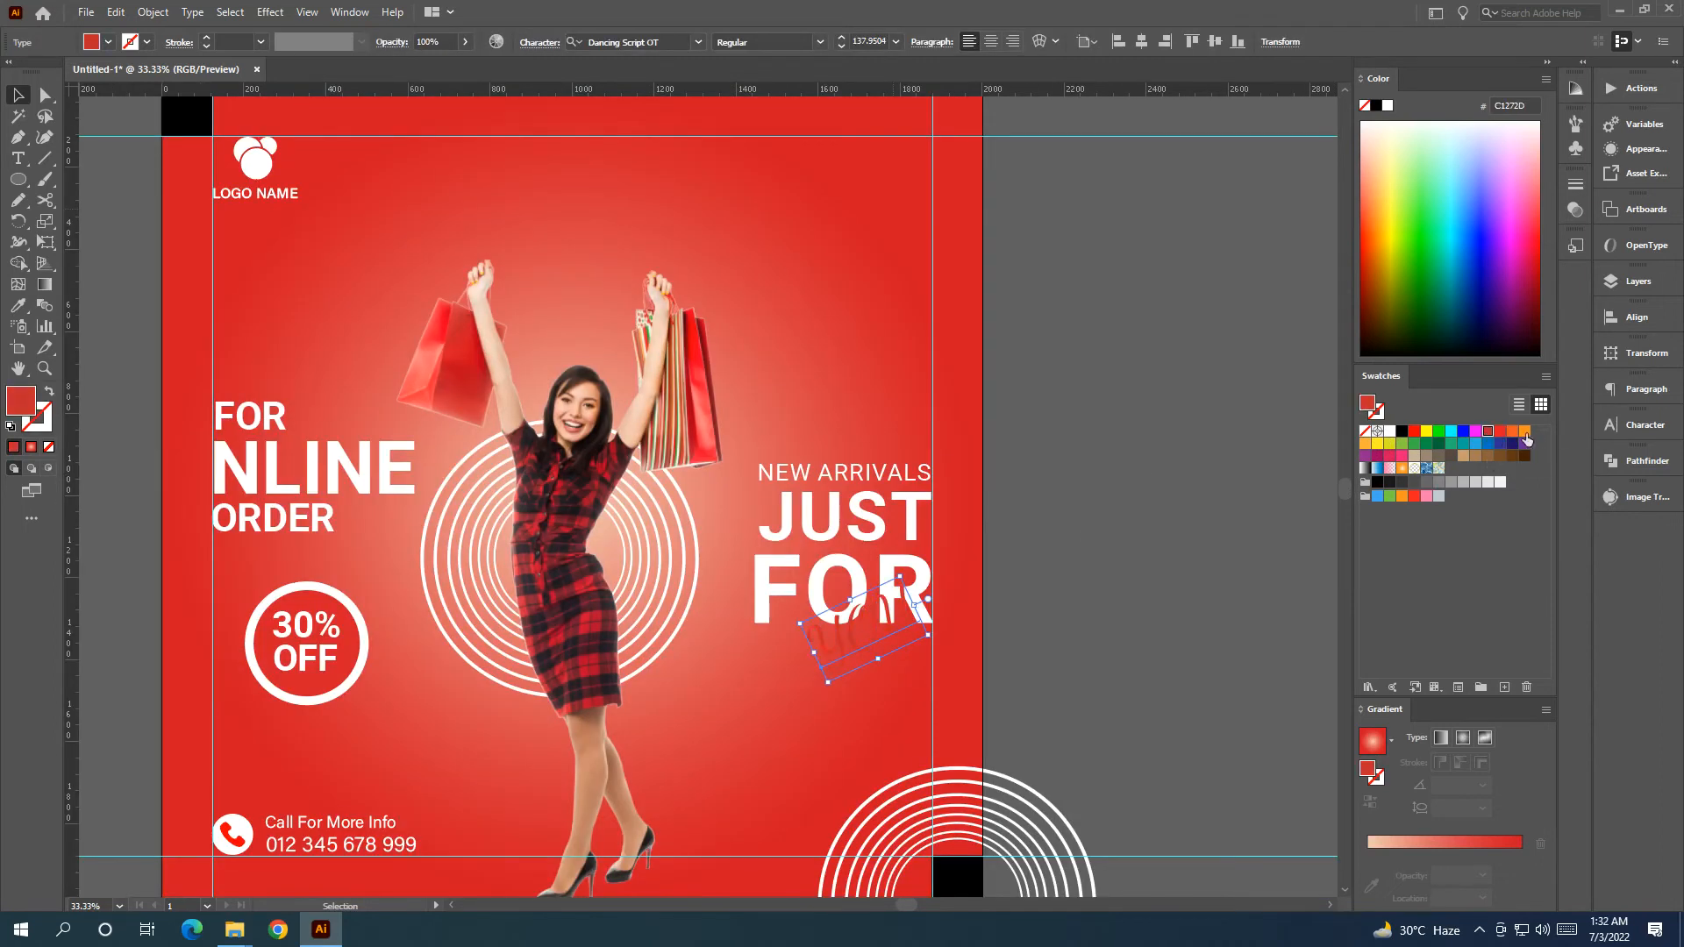
pyautogui.click(1524, 432)
pyautogui.click(1138, 520)
# Move the orange 'you' down-left so it sits below FOR, then open the Object menu.
pyautogui.scroll(-4, 1132, 509)
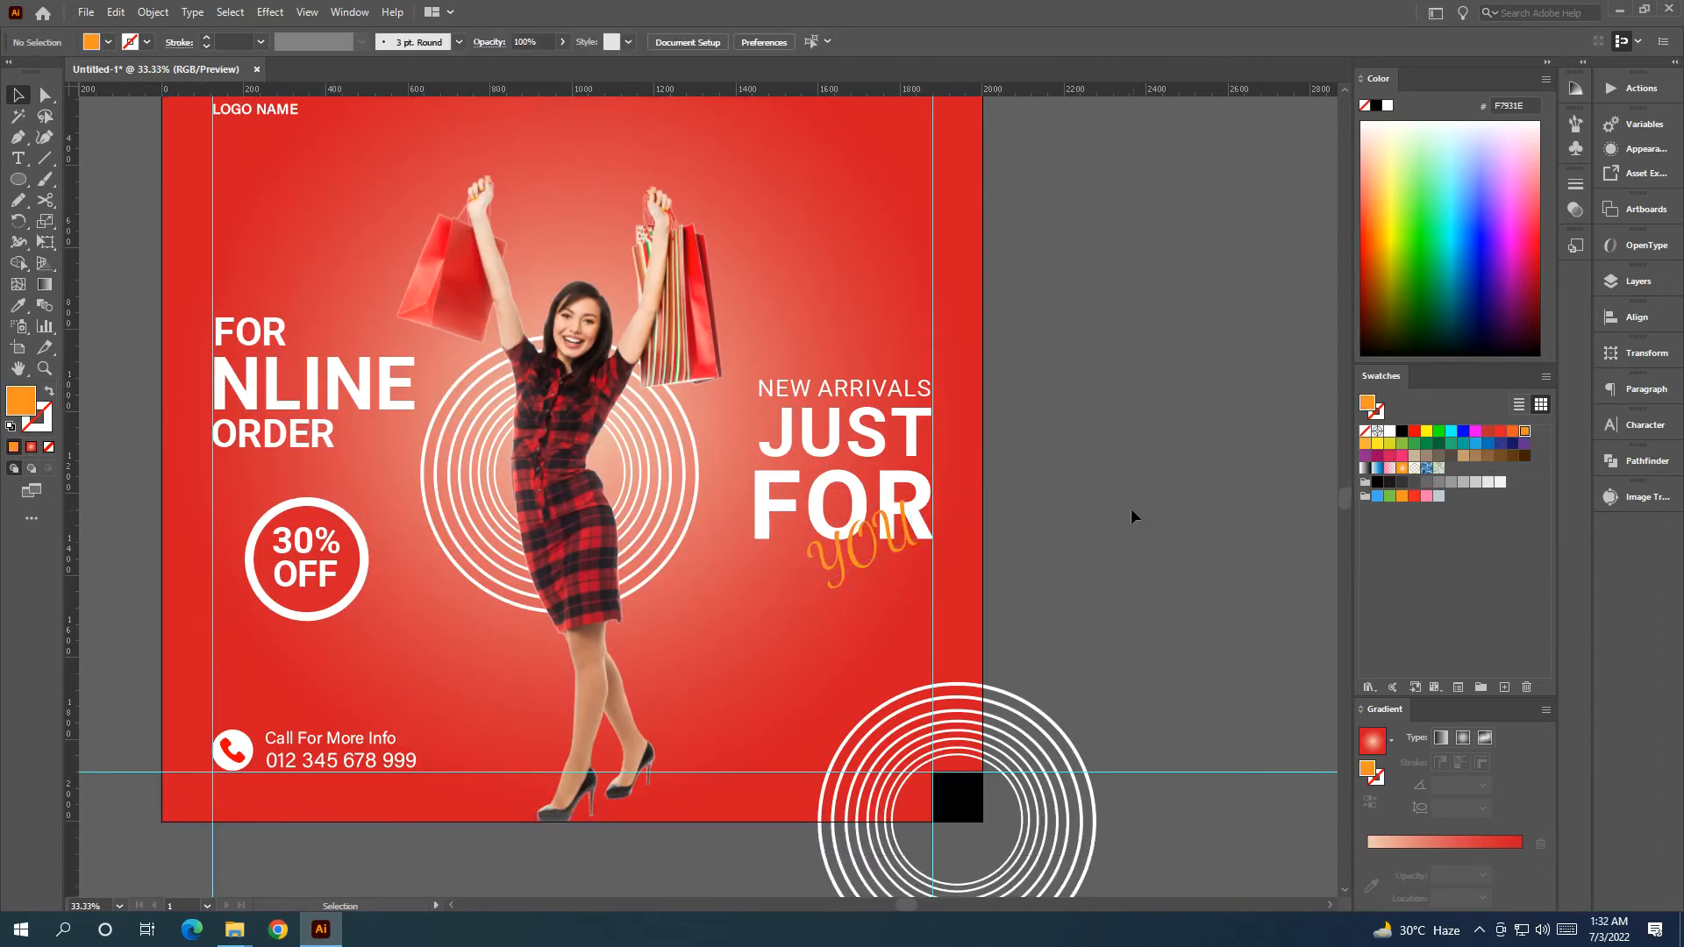
pyautogui.click(879, 471)
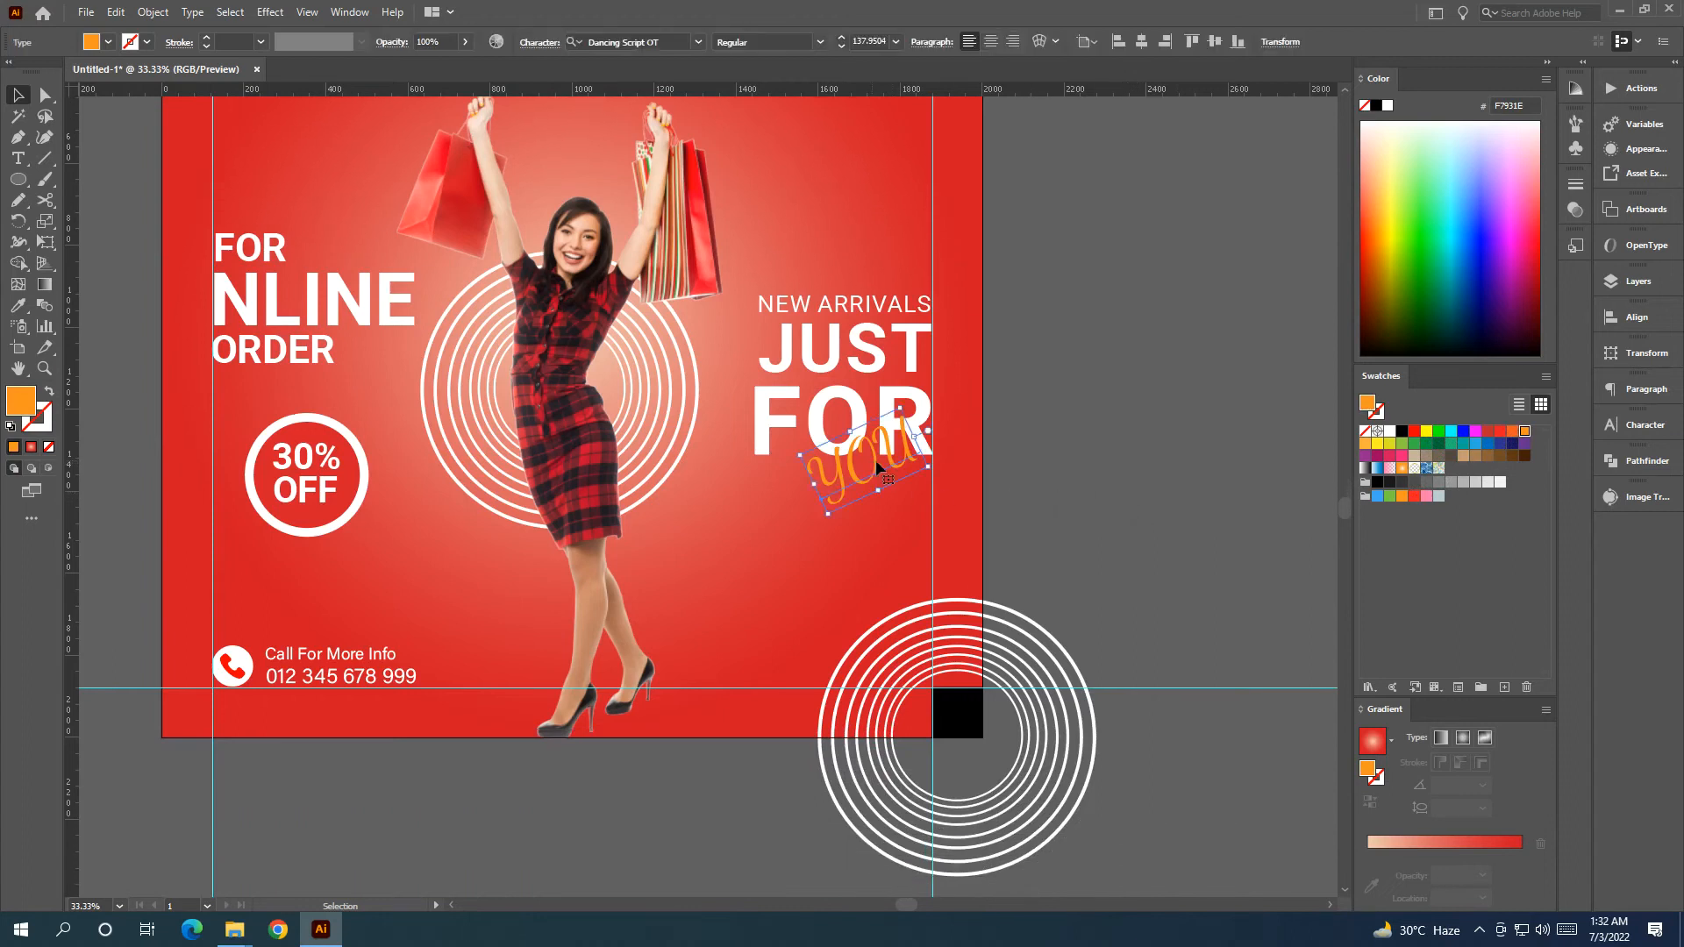
pyautogui.click(821, 42)
pyautogui.click(846, 55)
pyautogui.click(1176, 415)
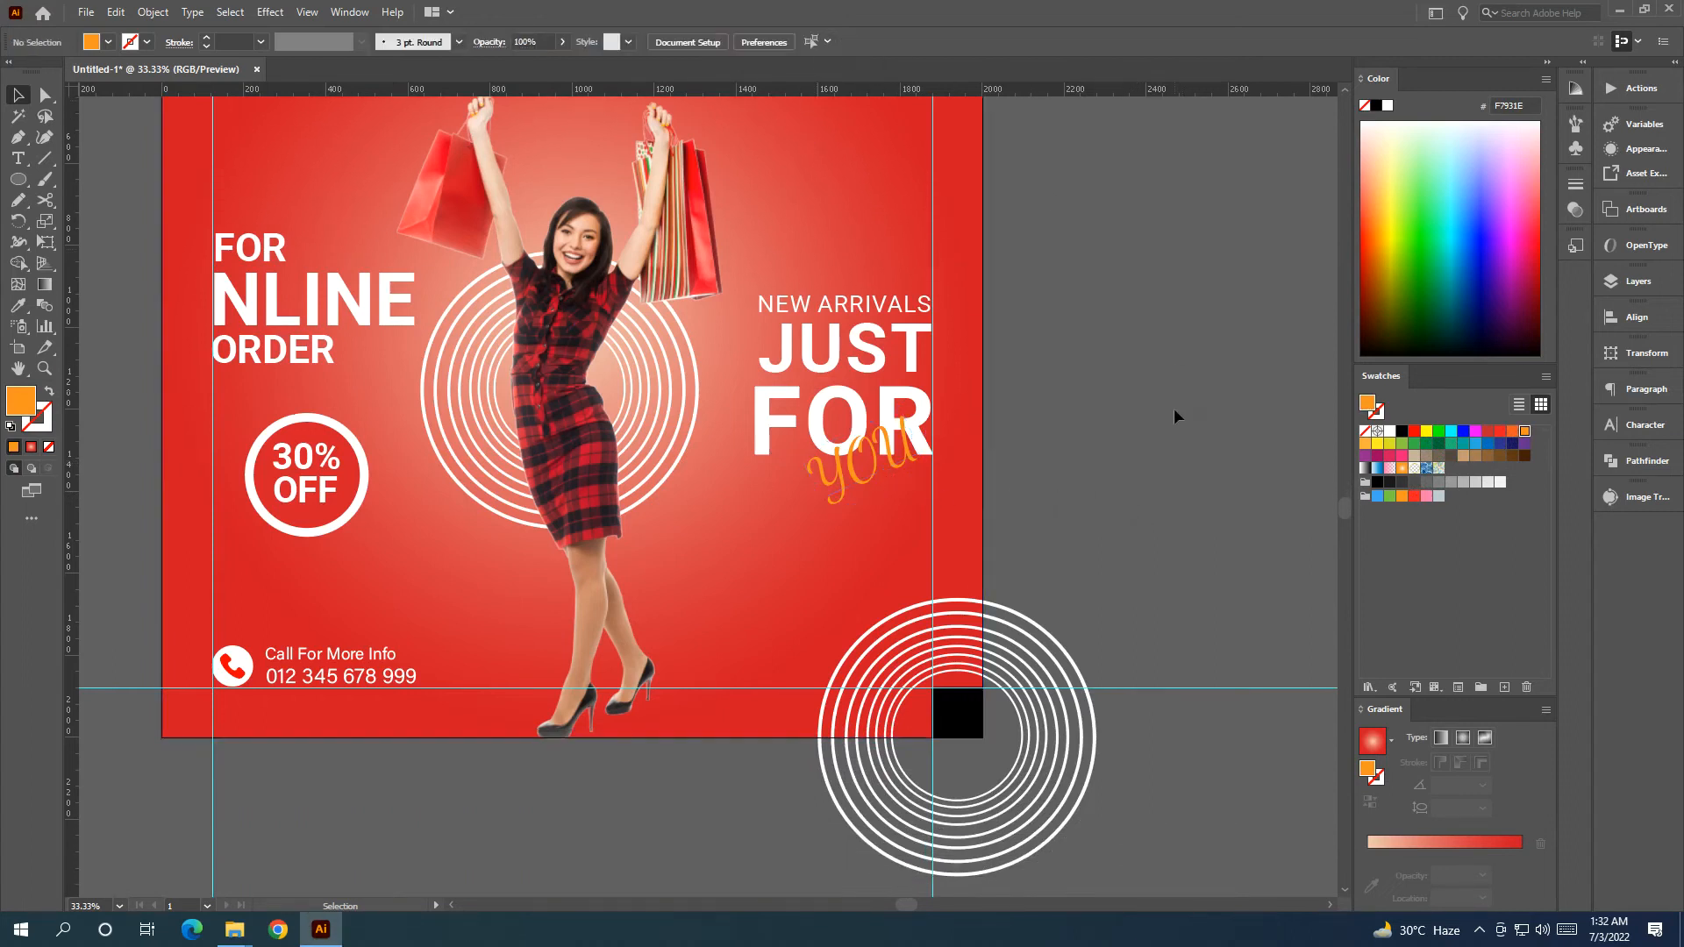
pyautogui.hotkey('ctrl', '=')
pyautogui.moveTo(999, 512); pyautogui.dragTo(975, 502)
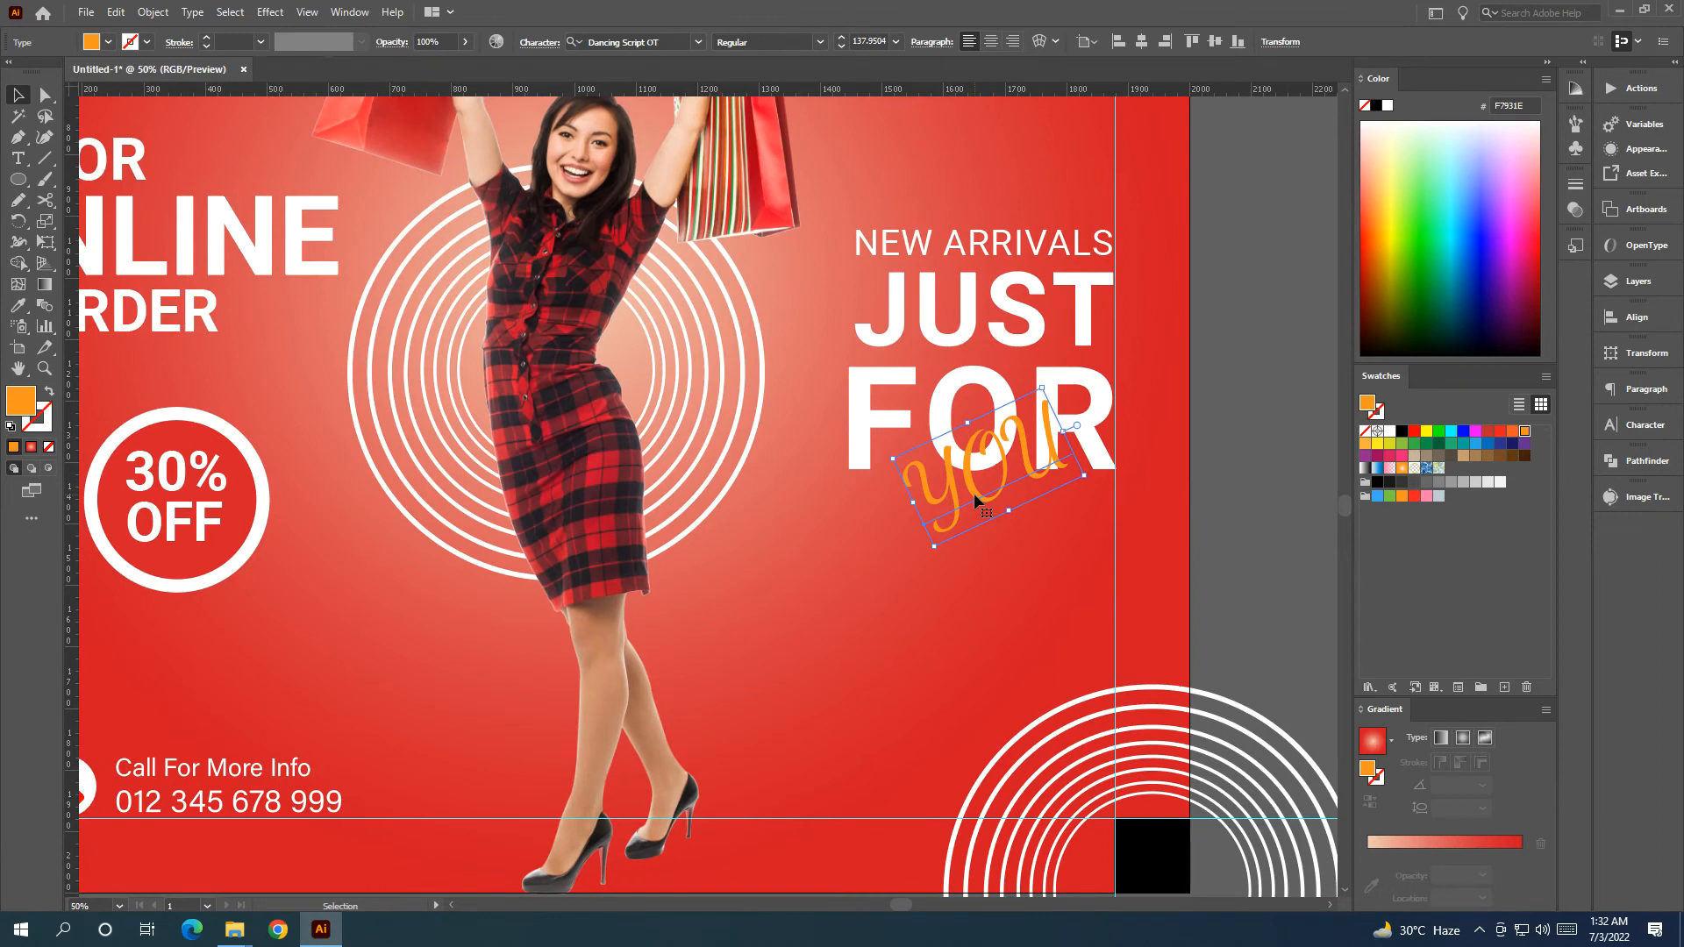
pyautogui.moveTo(973, 493); pyautogui.dragTo(811, 605)
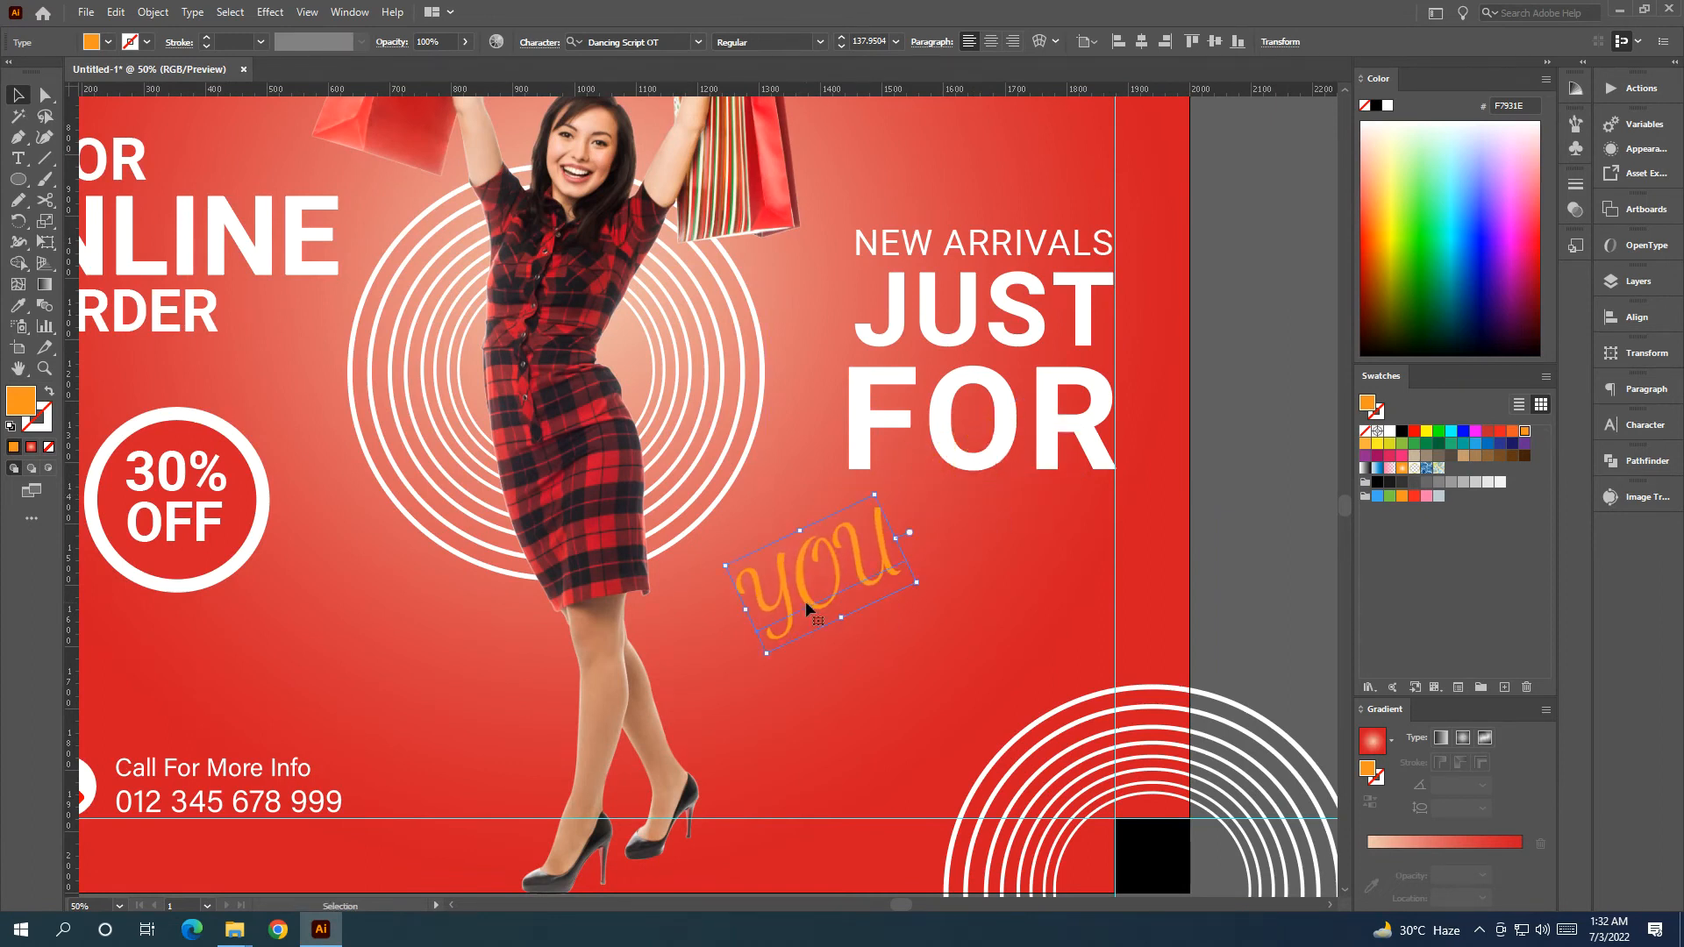
pyautogui.click(154, 12)
# Expand the orange 'you' into shapes and nudge it up and right.
pyautogui.click(219, 220)
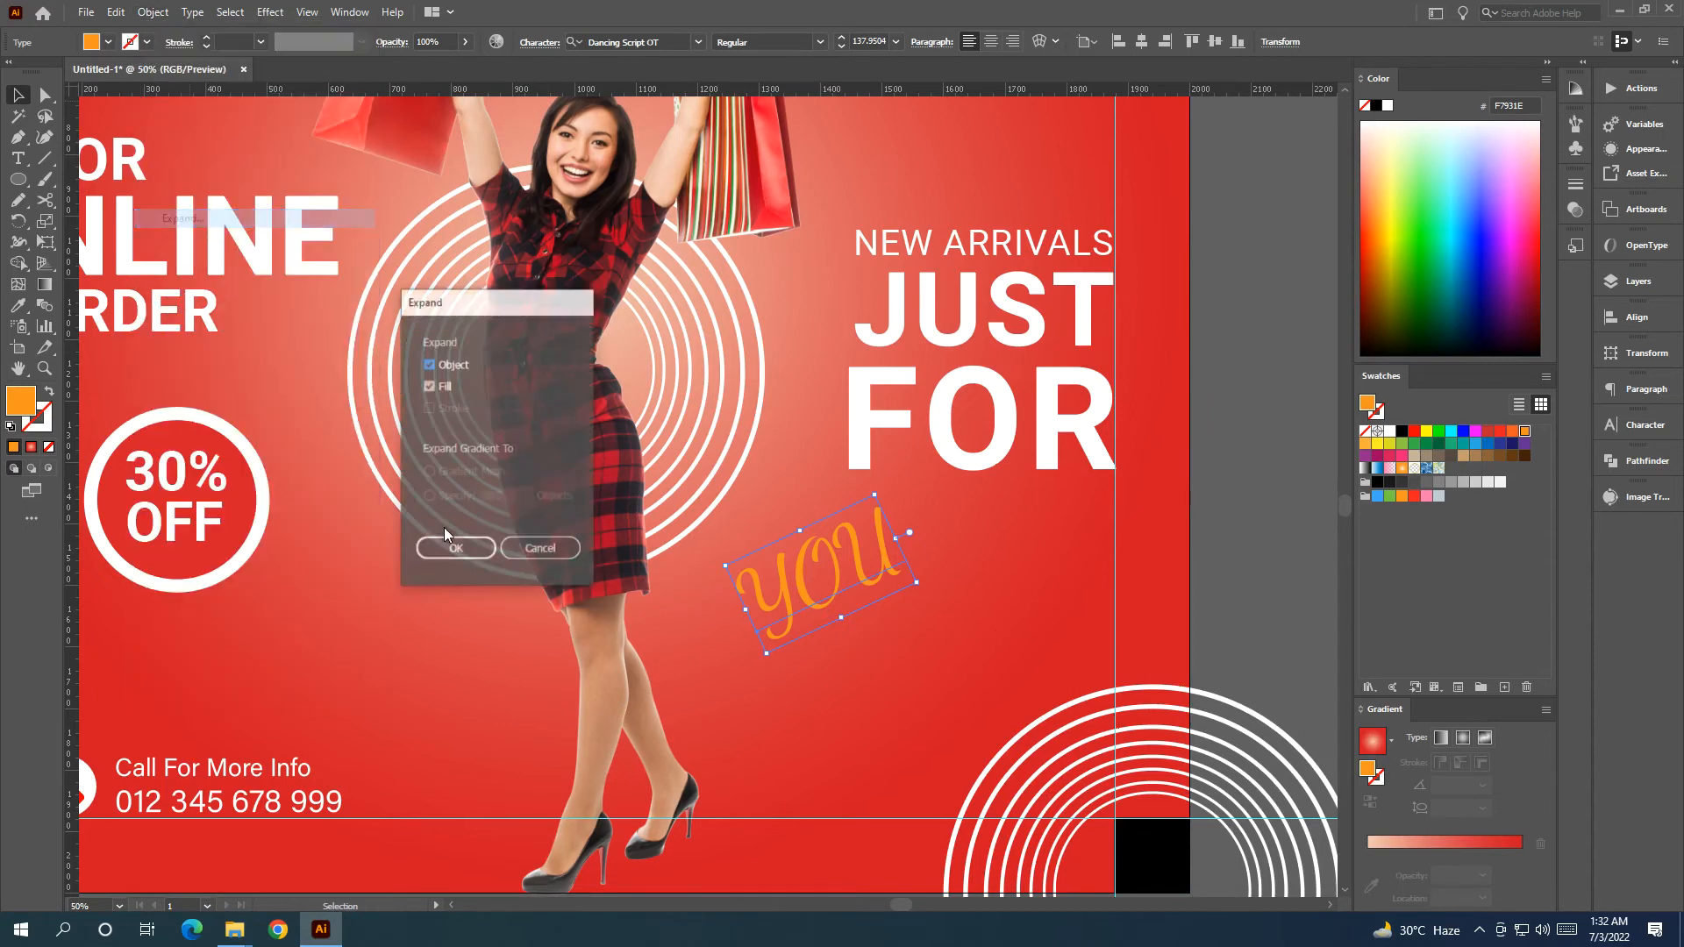
pyautogui.click(479, 549)
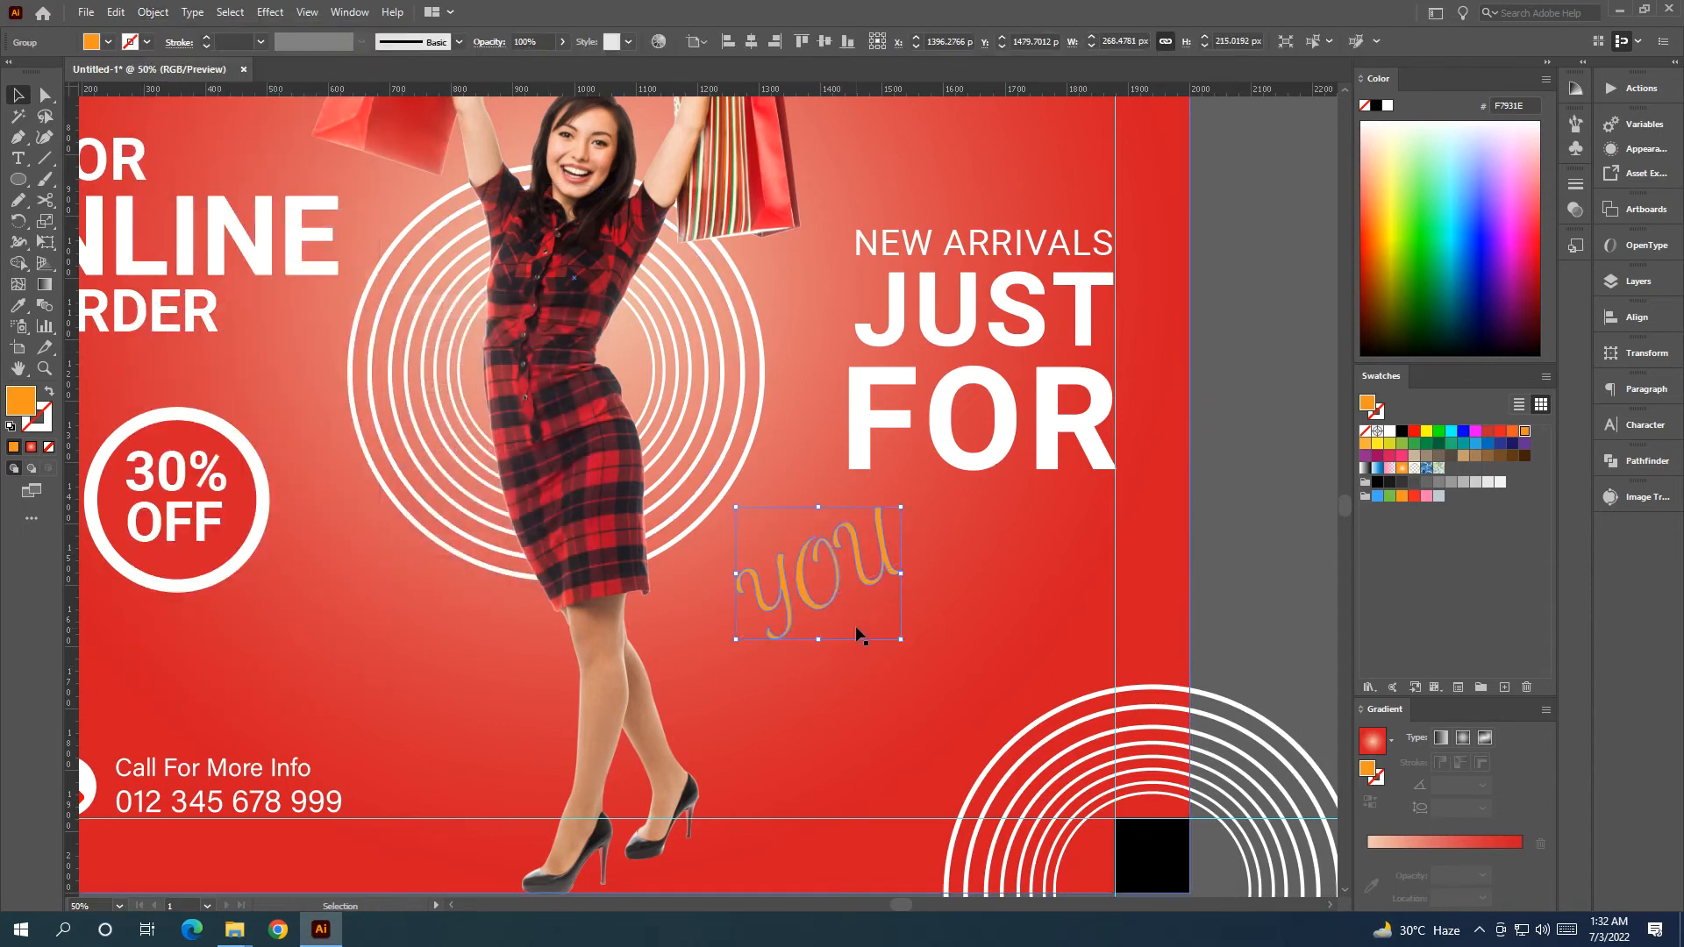
pyautogui.moveTo(861, 622); pyautogui.dragTo(876, 597)
# Apply Object > Path > Offset Path to the 'you' outlines.
pyautogui.click(153, 11)
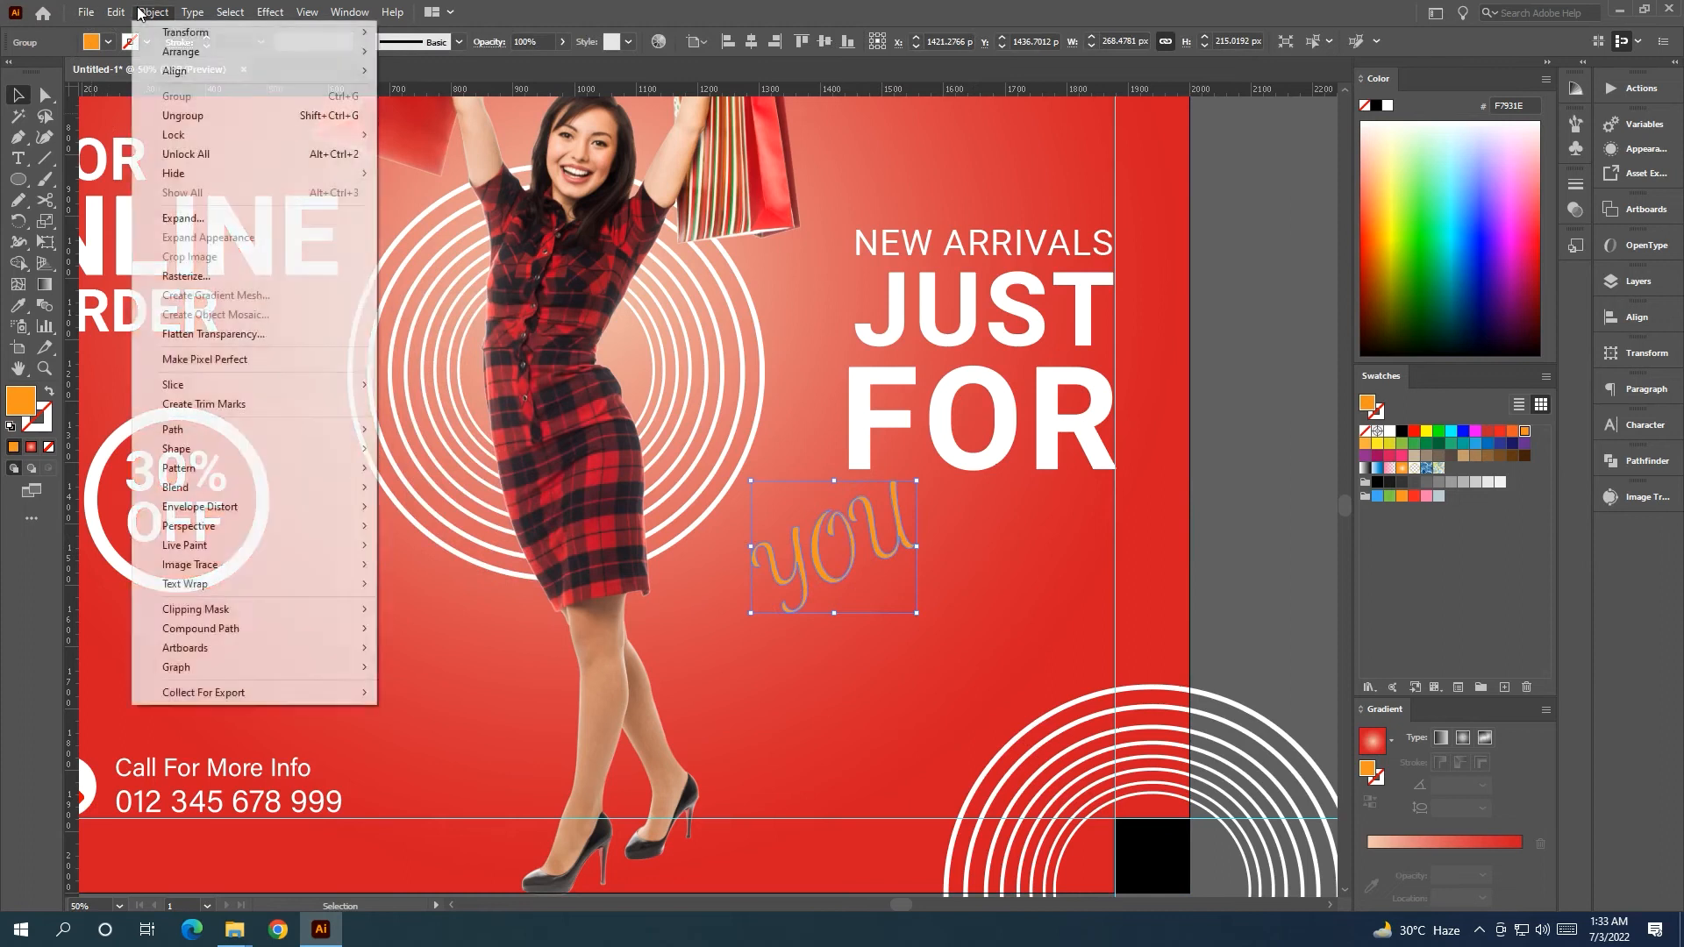
pyautogui.moveTo(250, 429)
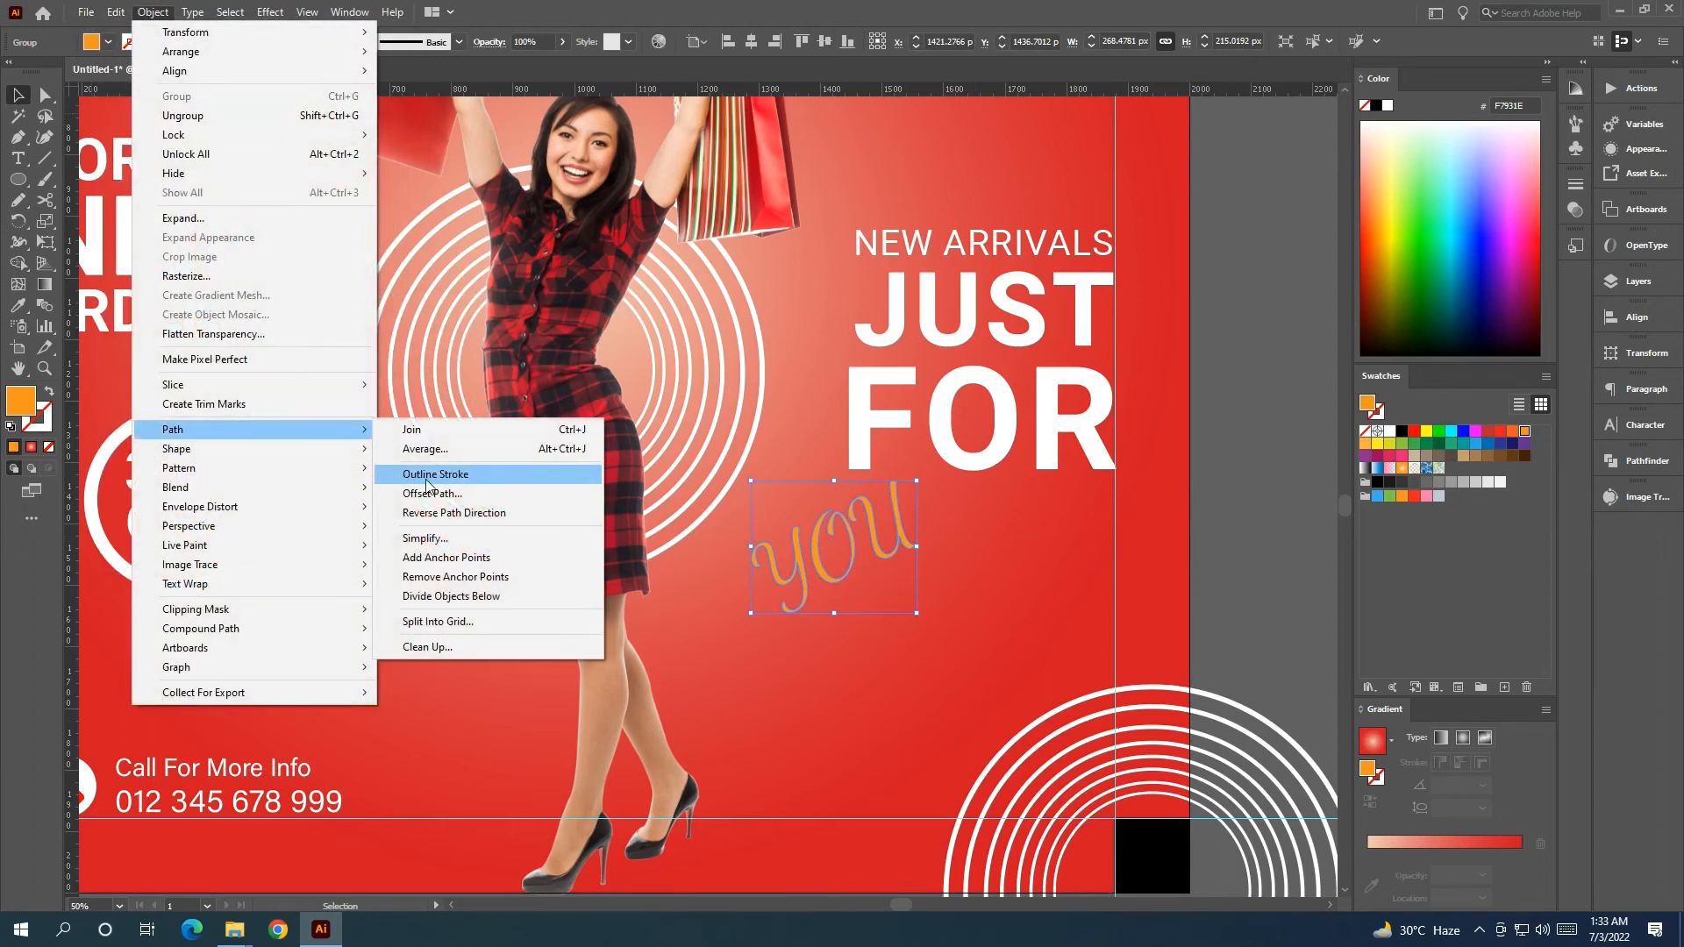
pyautogui.click(456, 493)
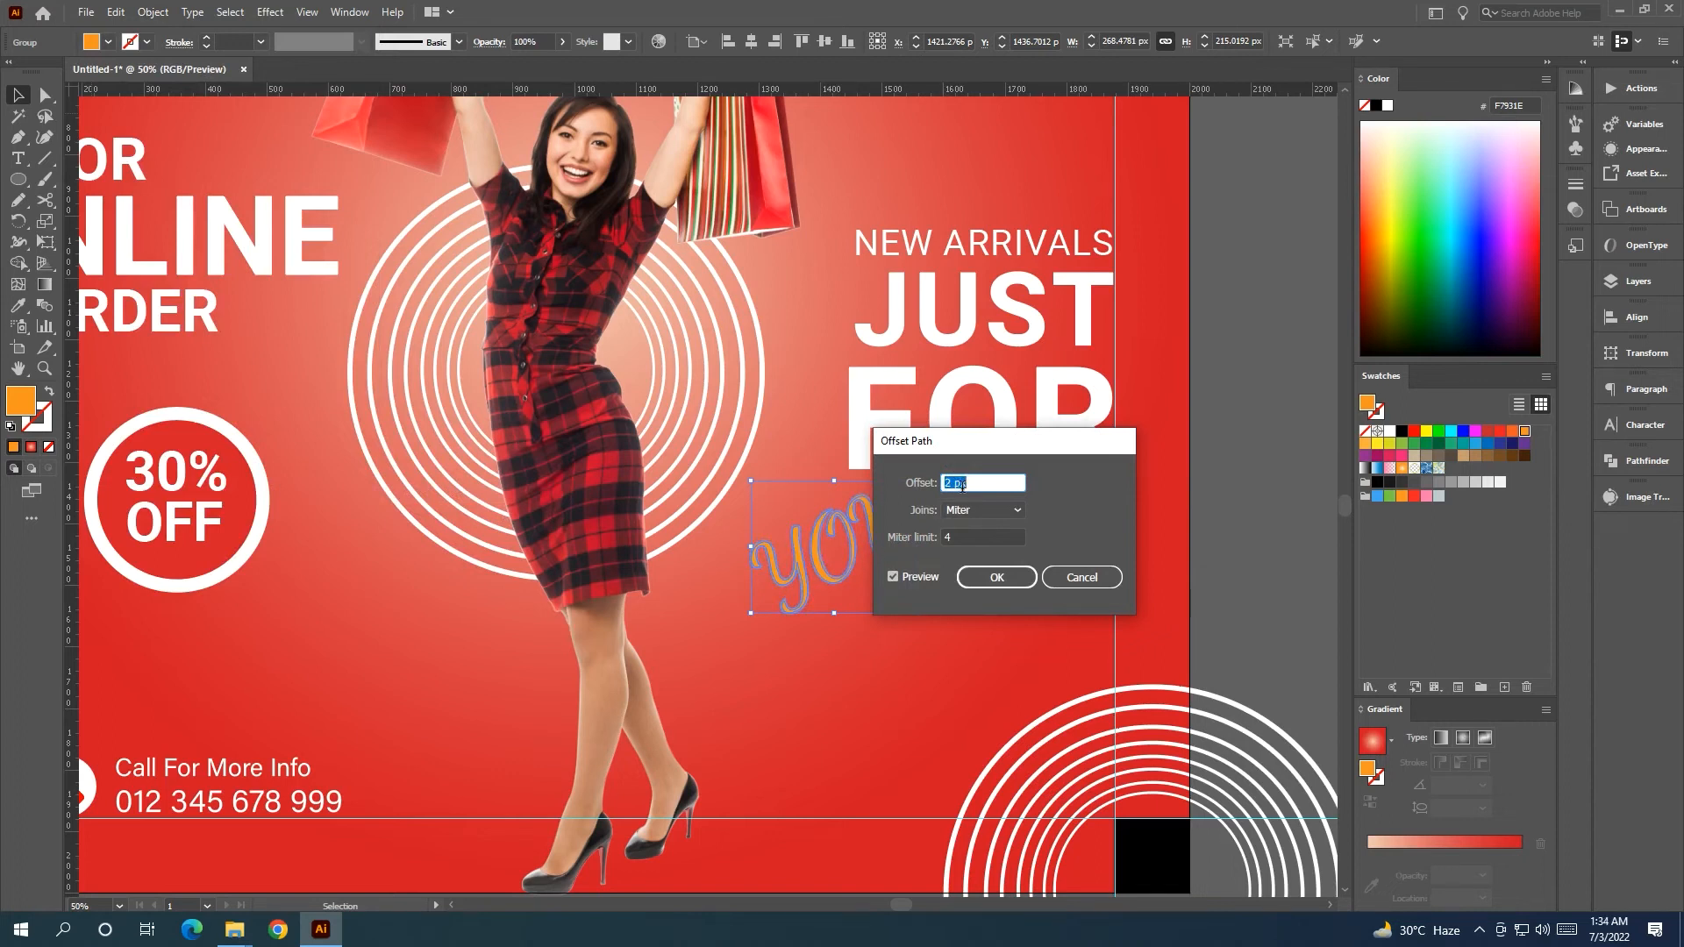
pyautogui.click(996, 577)
# Tuck the 'you' group under FOR on the right and zoom out.
pyautogui.moveTo(886, 550); pyautogui.dragTo(1028, 506)
pyautogui.click(1228, 399)
pyautogui.click(1288, 507)
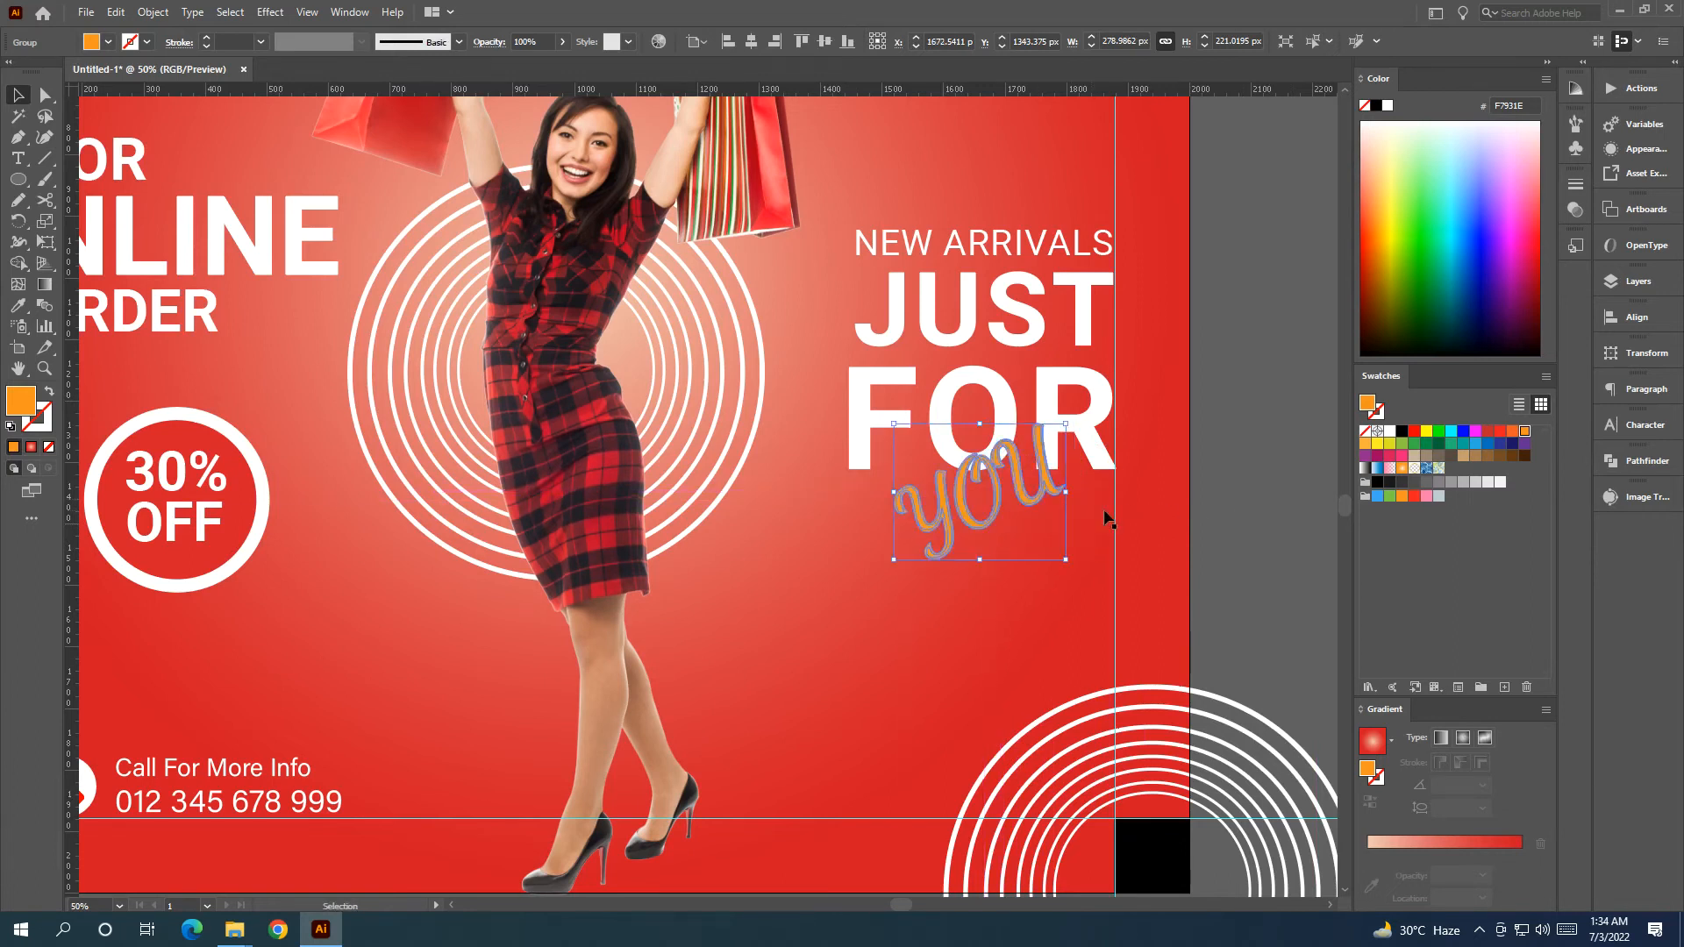
pyautogui.click(1226, 503)
pyautogui.scroll(-2, 1233, 502)
pyautogui.moveTo(1281, 563); pyautogui.dragTo(975, 537)
pyautogui.scroll(3, 913, 381)
# Draw a rectangular bar to the left of the poster with the Rectangle tool.
pyautogui.scroll(2, 895, 373)
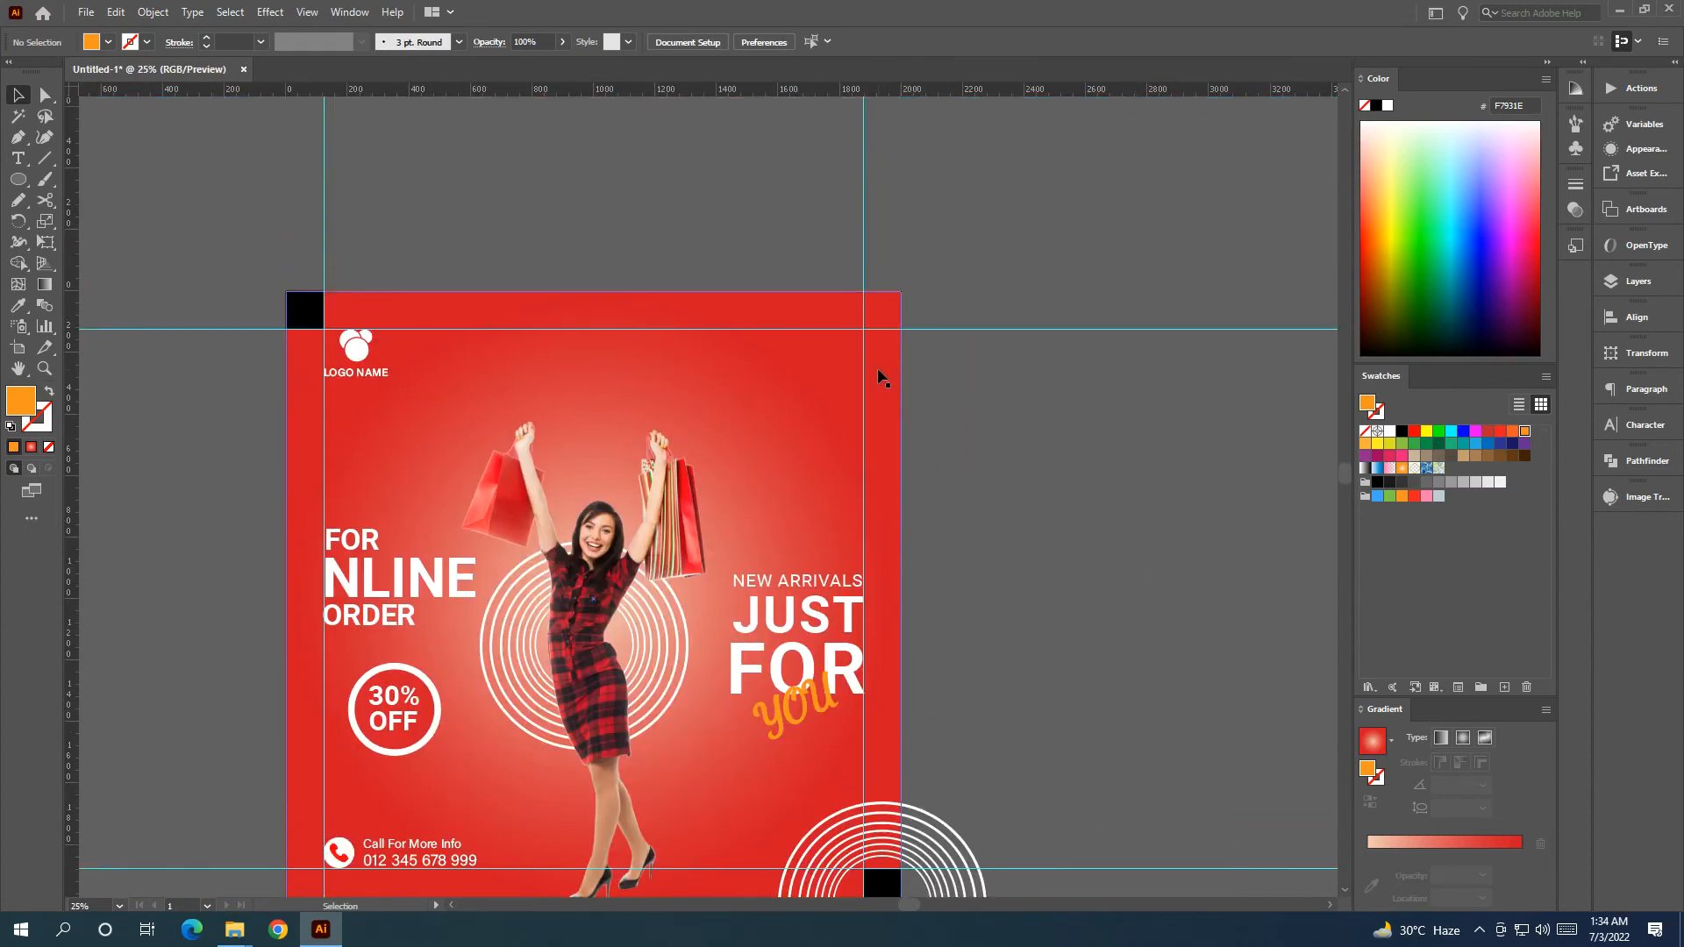
pyautogui.scroll(-1, 882, 377)
pyautogui.click(18, 179)
pyautogui.click(92, 180)
pyautogui.moveTo(130, 527); pyautogui.dragTo(360, 559)
# Start a new text line for the website address, typing 'w'.
pyautogui.click(21, 162)
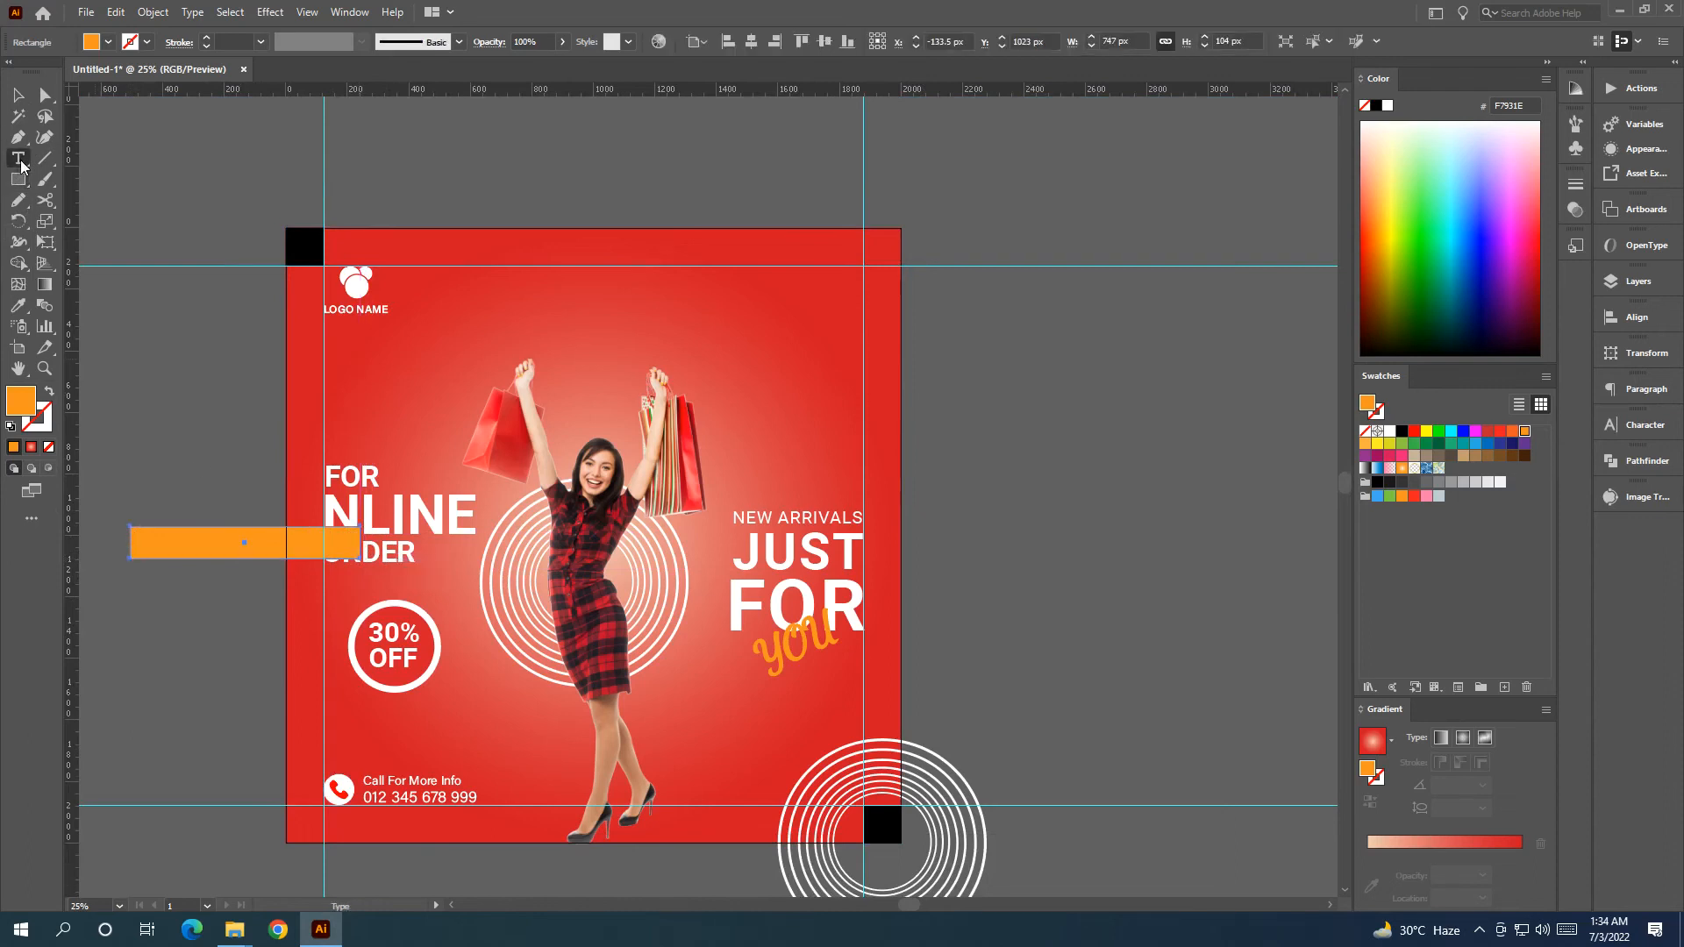
pyautogui.click(134, 396)
pyautogui.press('BackSpace')
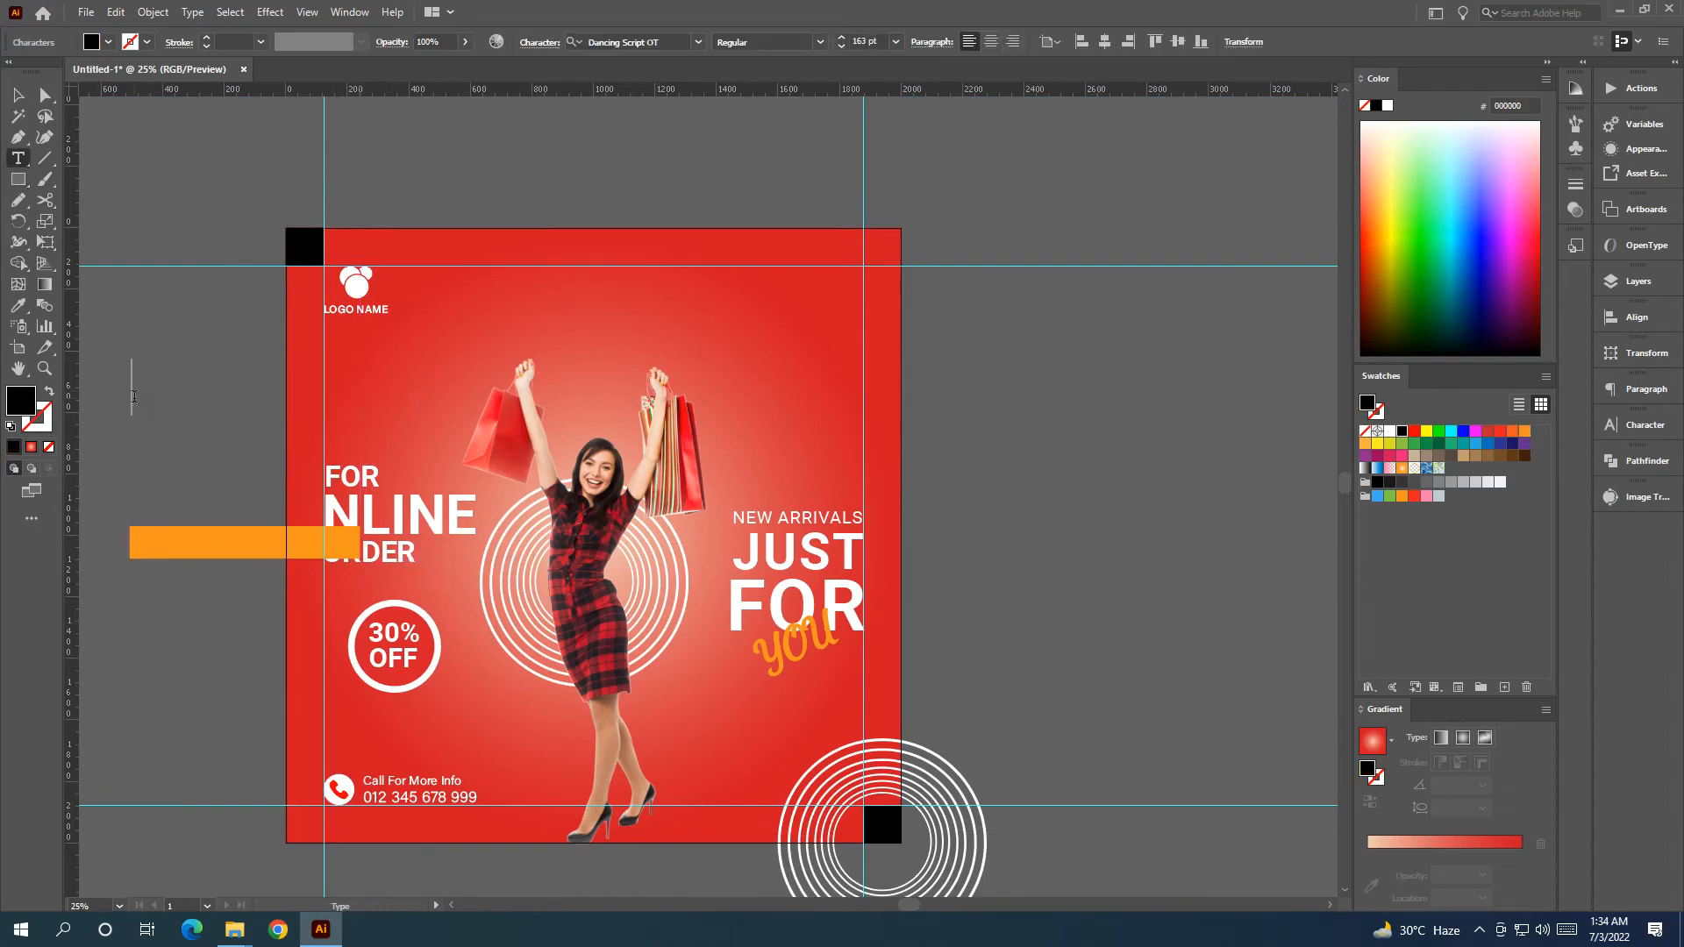
pyautogui.write('w')
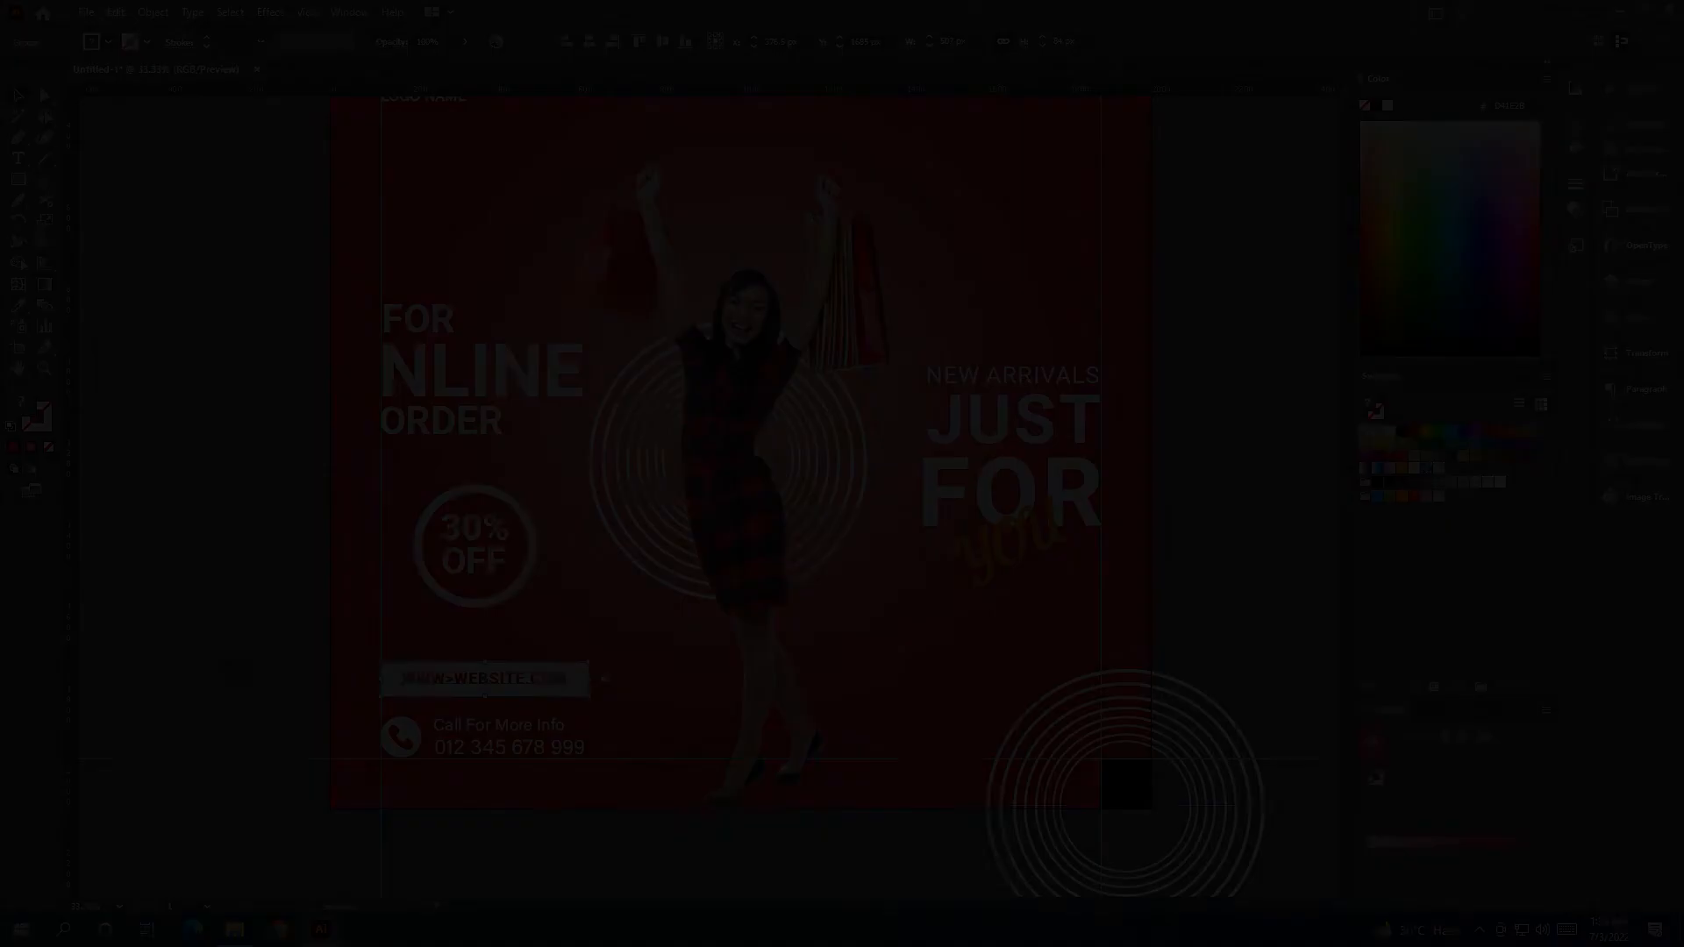
pyautogui.scroll(-1, 212, 598)
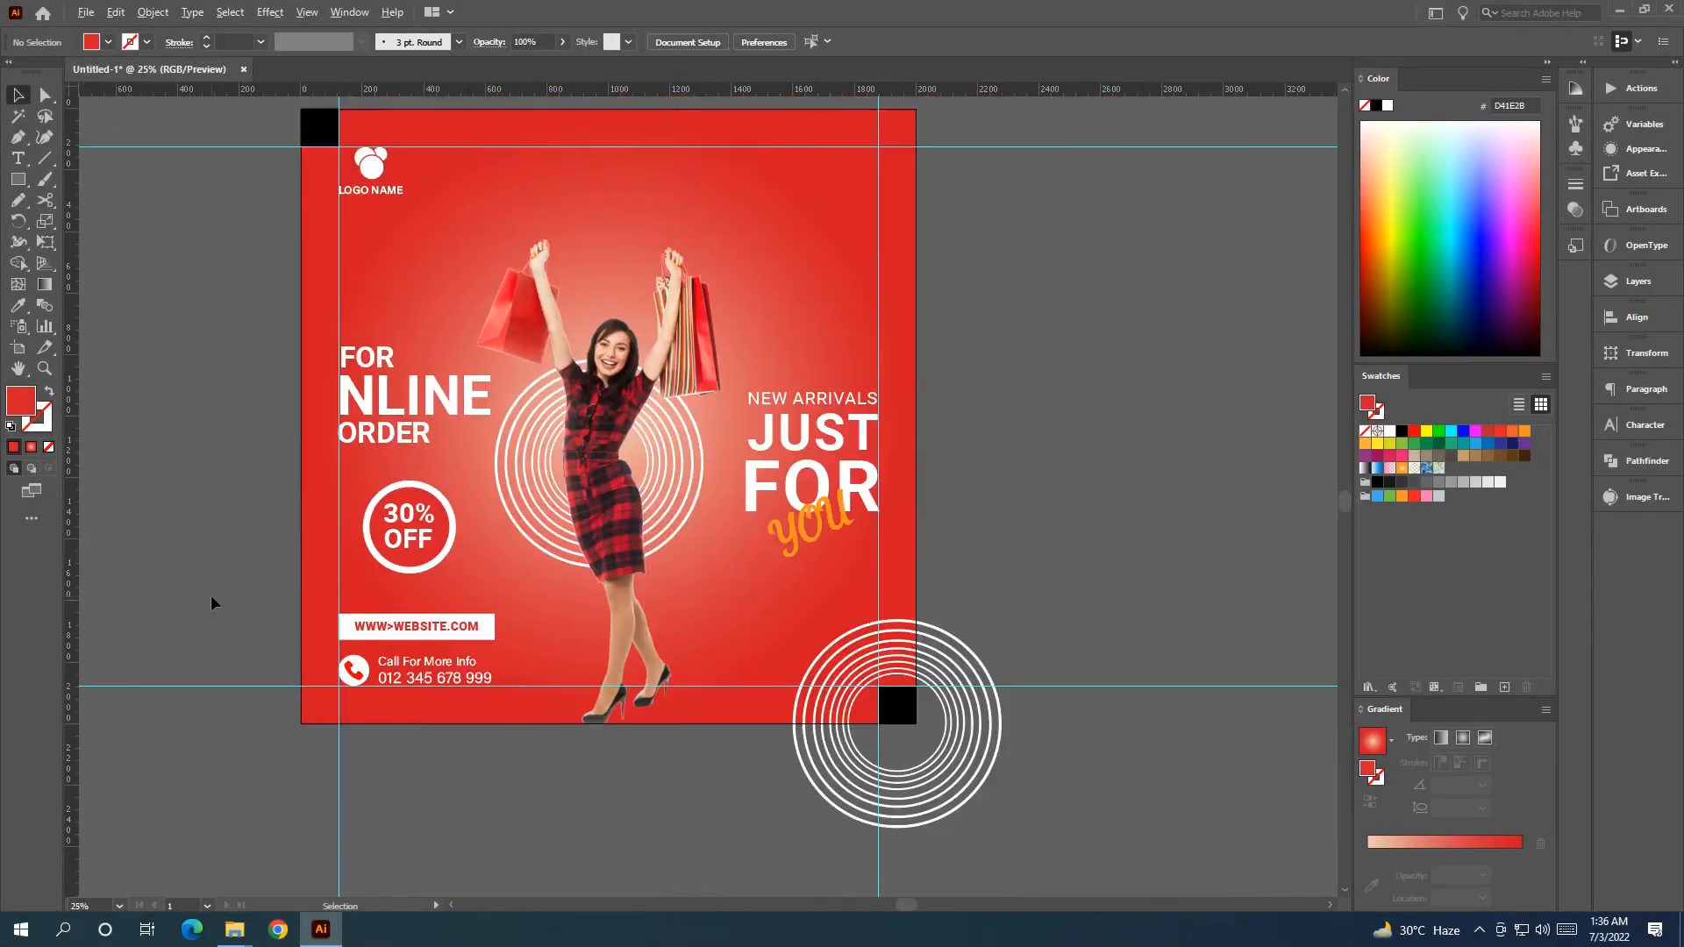
pyautogui.moveTo(204, 530); pyautogui.dragTo(164, 603)
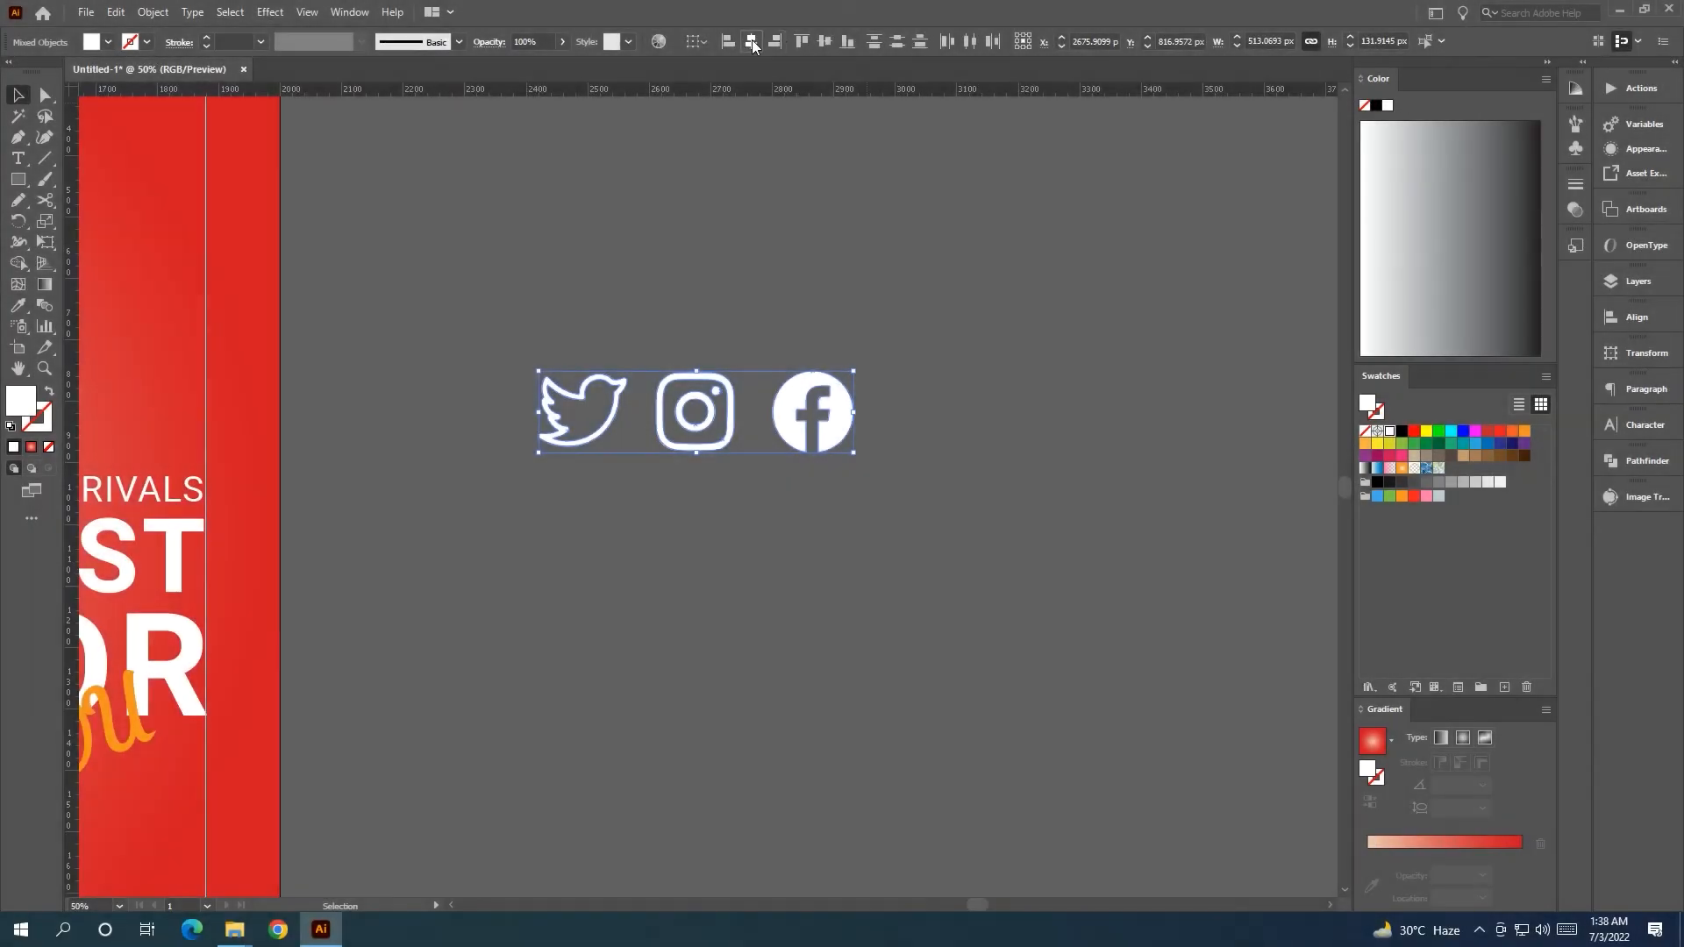
# Space the three social icons evenly with Horizontal Distribute Center and group them.
pyautogui.click(752, 41)
pyautogui.hotkey('ctrl', 'z')
pyautogui.click(970, 41)
pyautogui.press('a')
pyautogui.moveTo(593, 327); pyautogui.dragTo(845, 470)
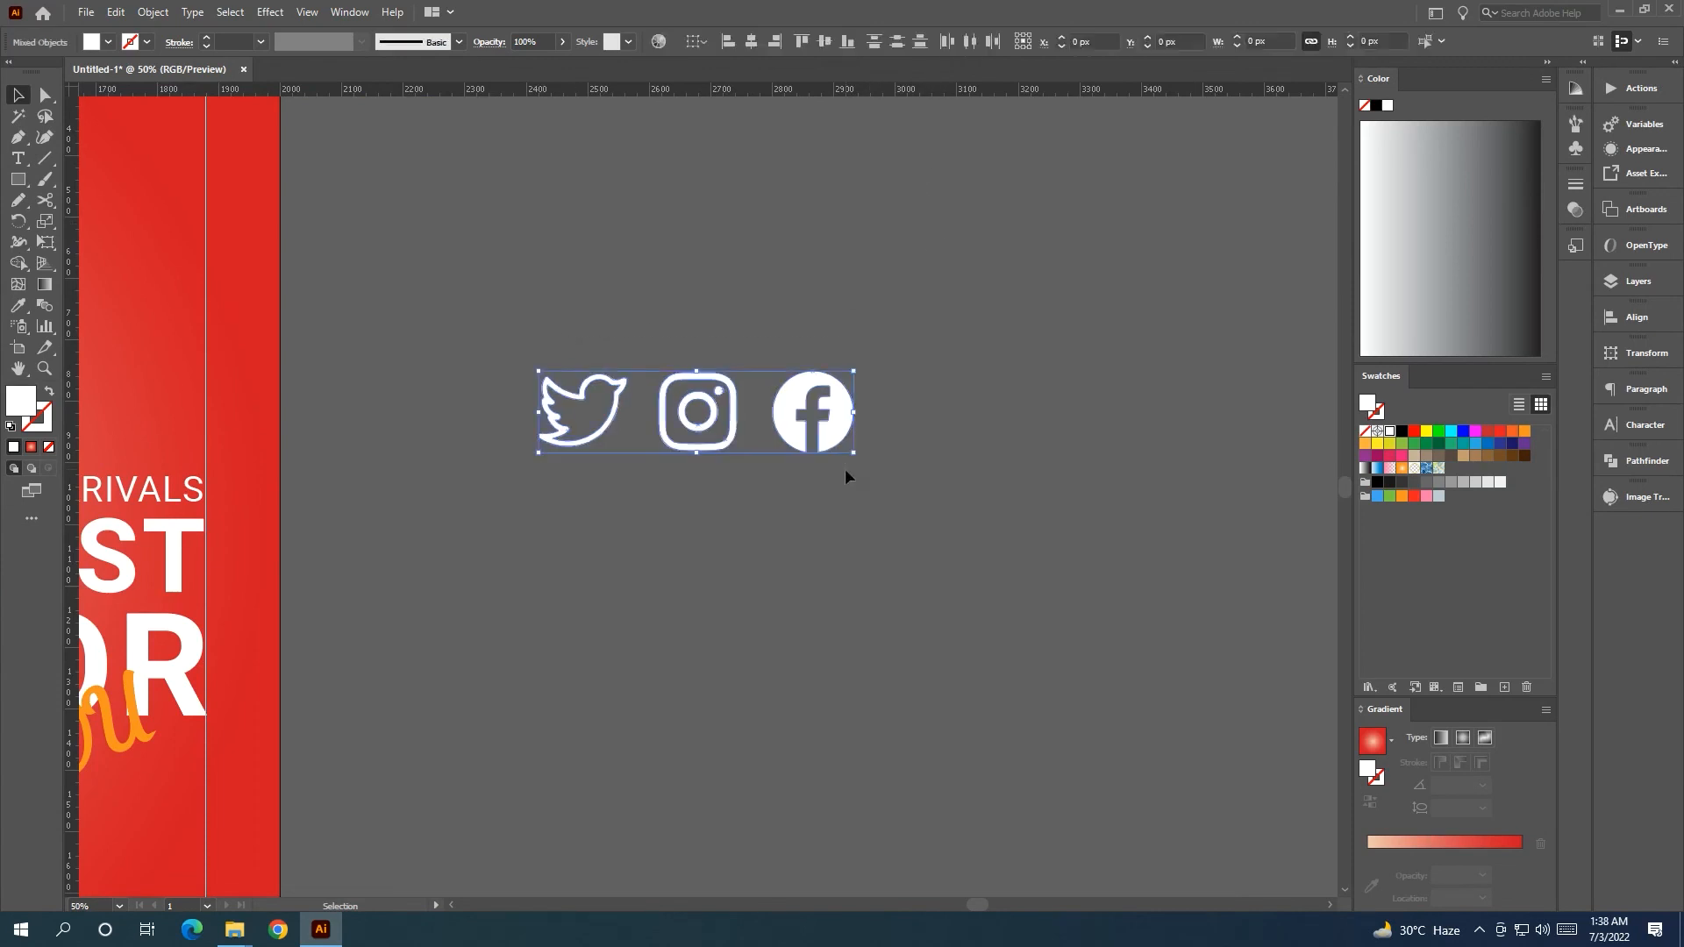
pyautogui.hotkey('ctrl', 'g')
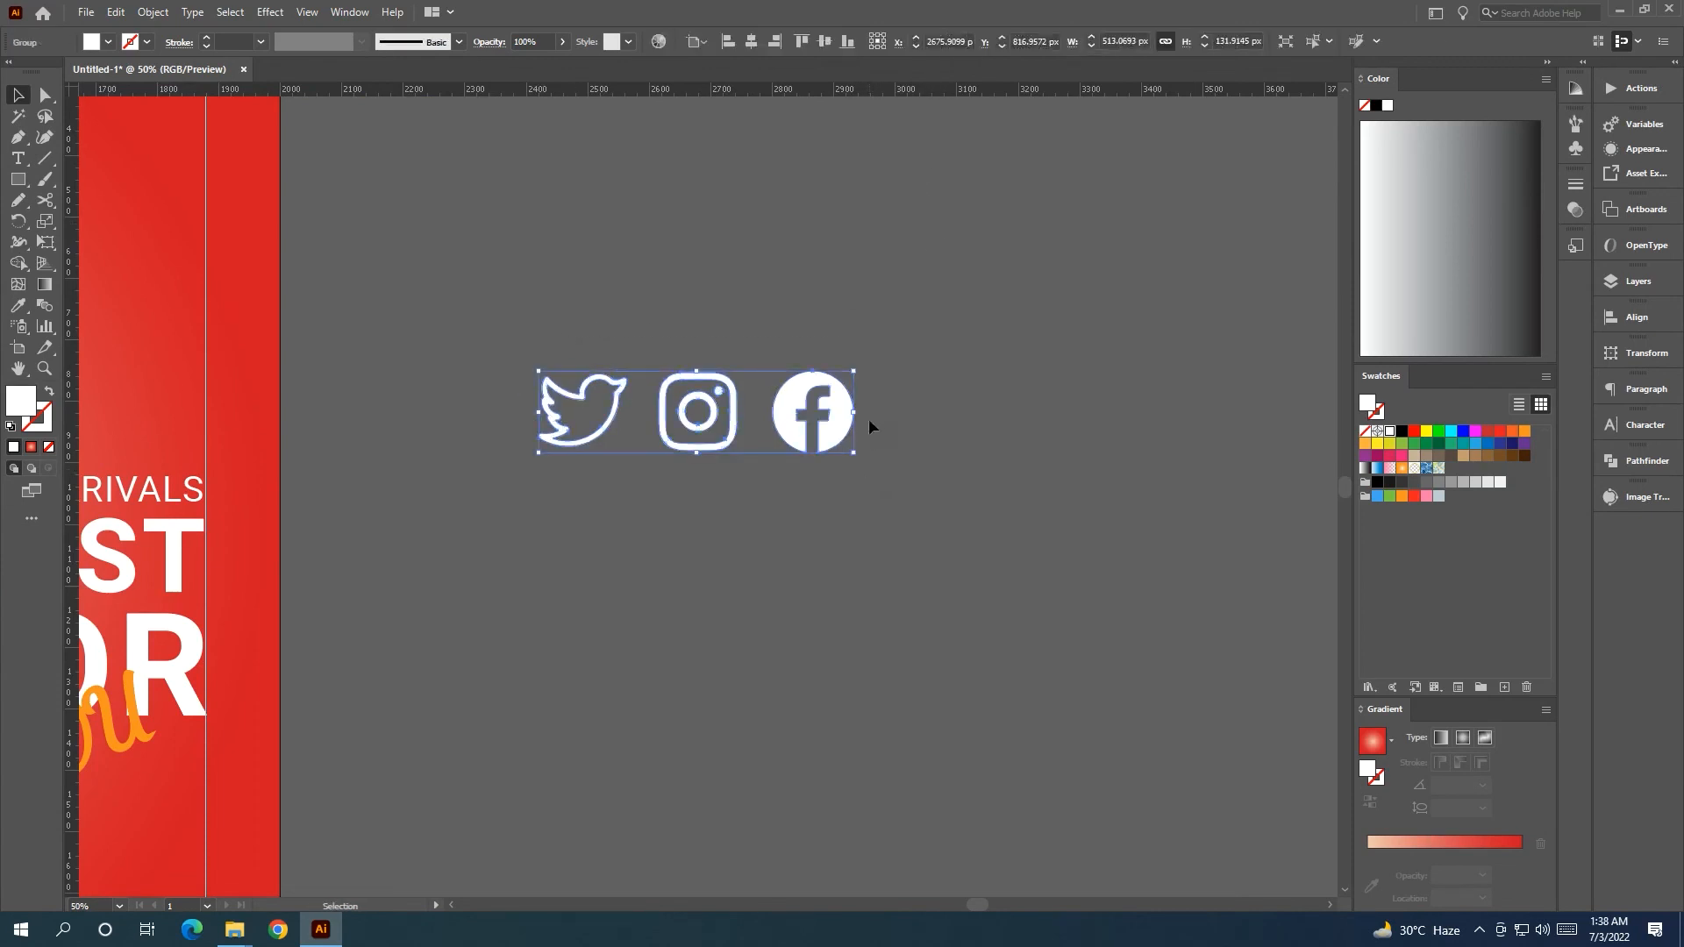
# Move the icon group into the poster's top-right corner inside the margin guides.
pyautogui.scroll(-3, 870, 419)
pyautogui.moveTo(761, 361); pyautogui.dragTo(570, 254)
pyautogui.scroll(5, 670, 283)
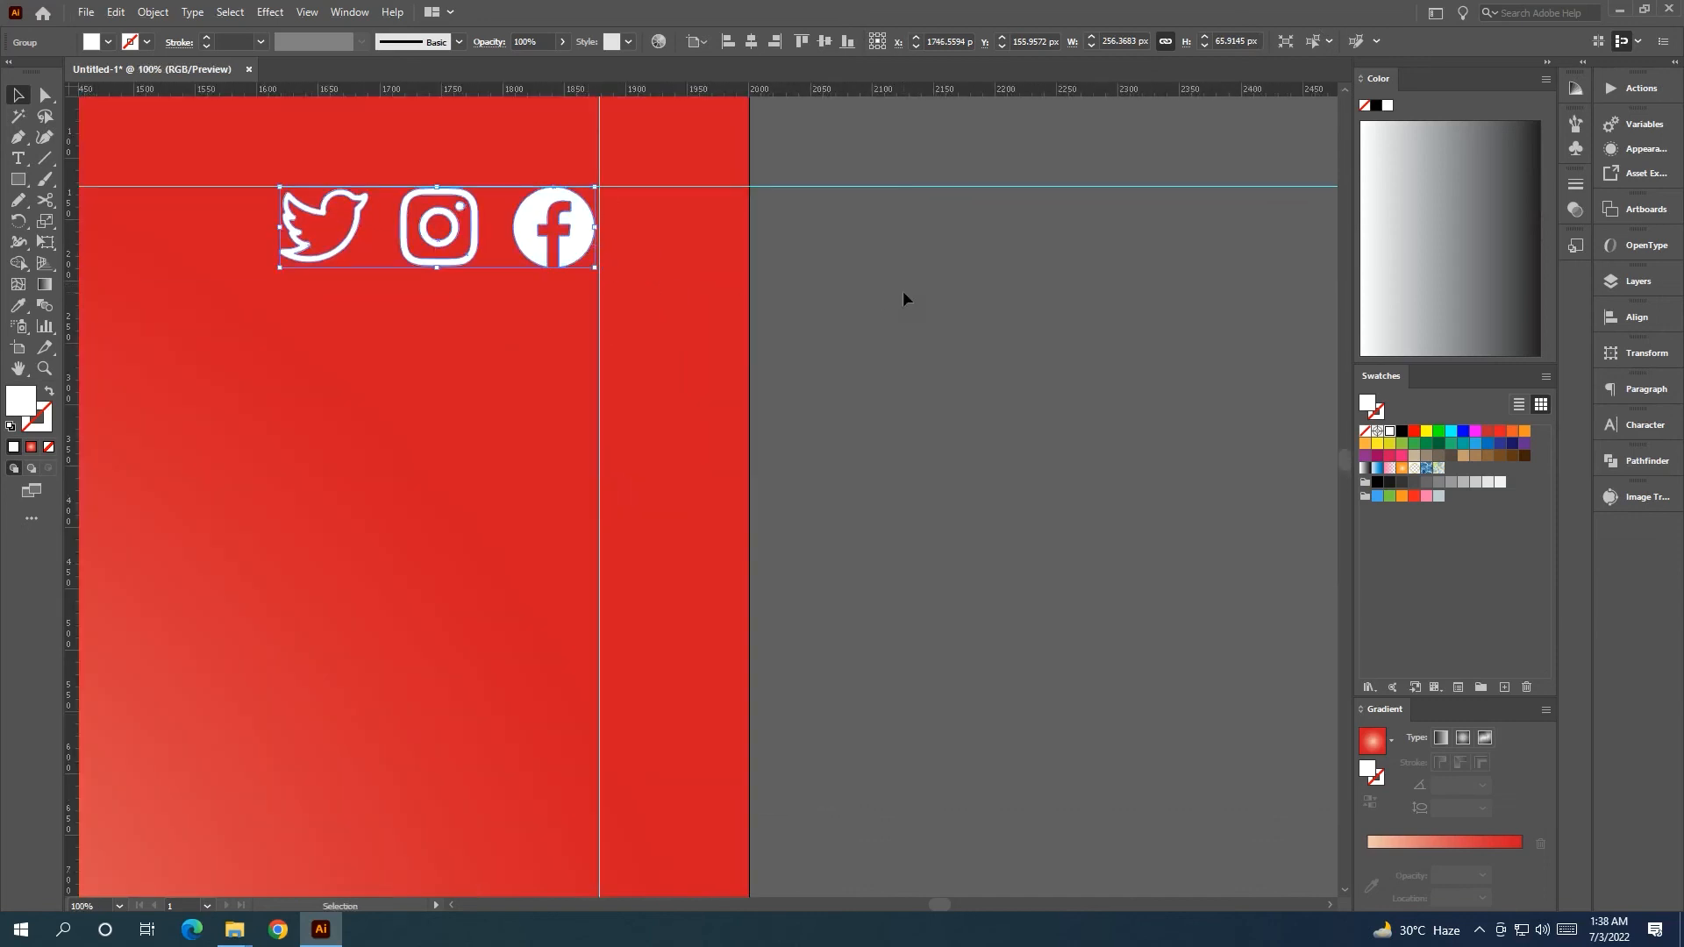
pyautogui.click(902, 297)
pyautogui.scroll(-6, 946, 326)
pyautogui.scroll(2, 973, 352)
pyautogui.scroll(-2, 995, 347)
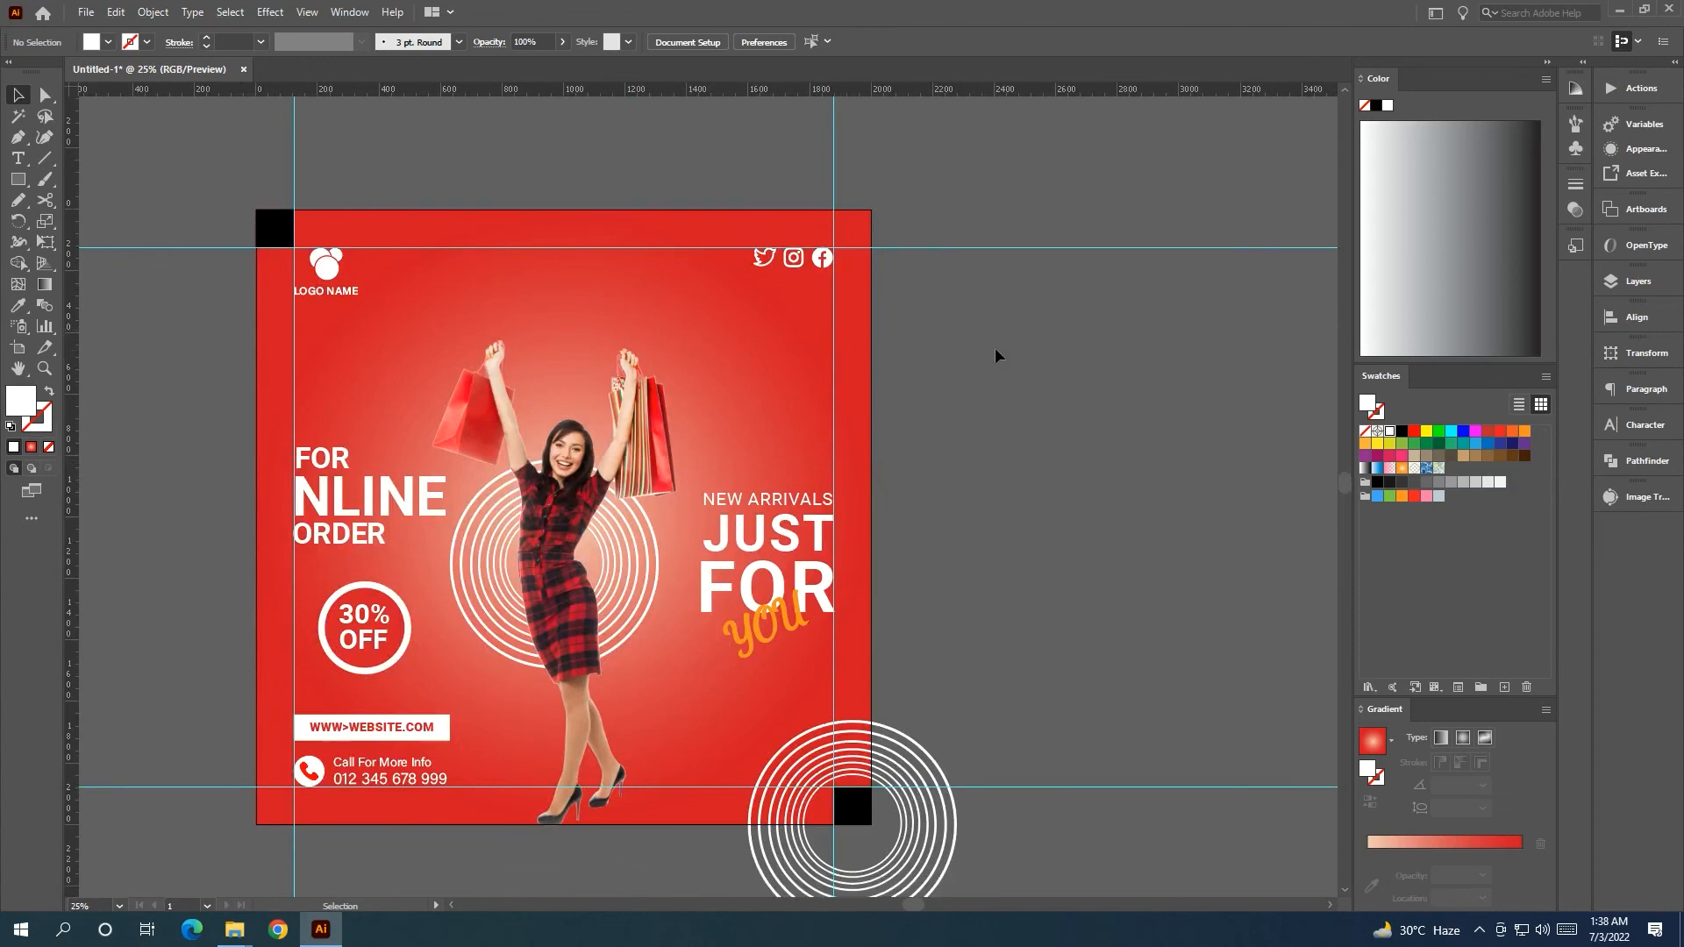
pyautogui.scroll(-1, 1044, 282)
# Delete the two horizontal and two vertical guides, then centre the poster in view.
pyautogui.moveTo(1043, 186); pyautogui.dragTo(1191, 679)
pyautogui.press('Delete')
pyautogui.moveTo(503, 138); pyautogui.dragTo(499, 138)
pyautogui.press('Delete')
pyautogui.scroll(-4, 1063, 369)
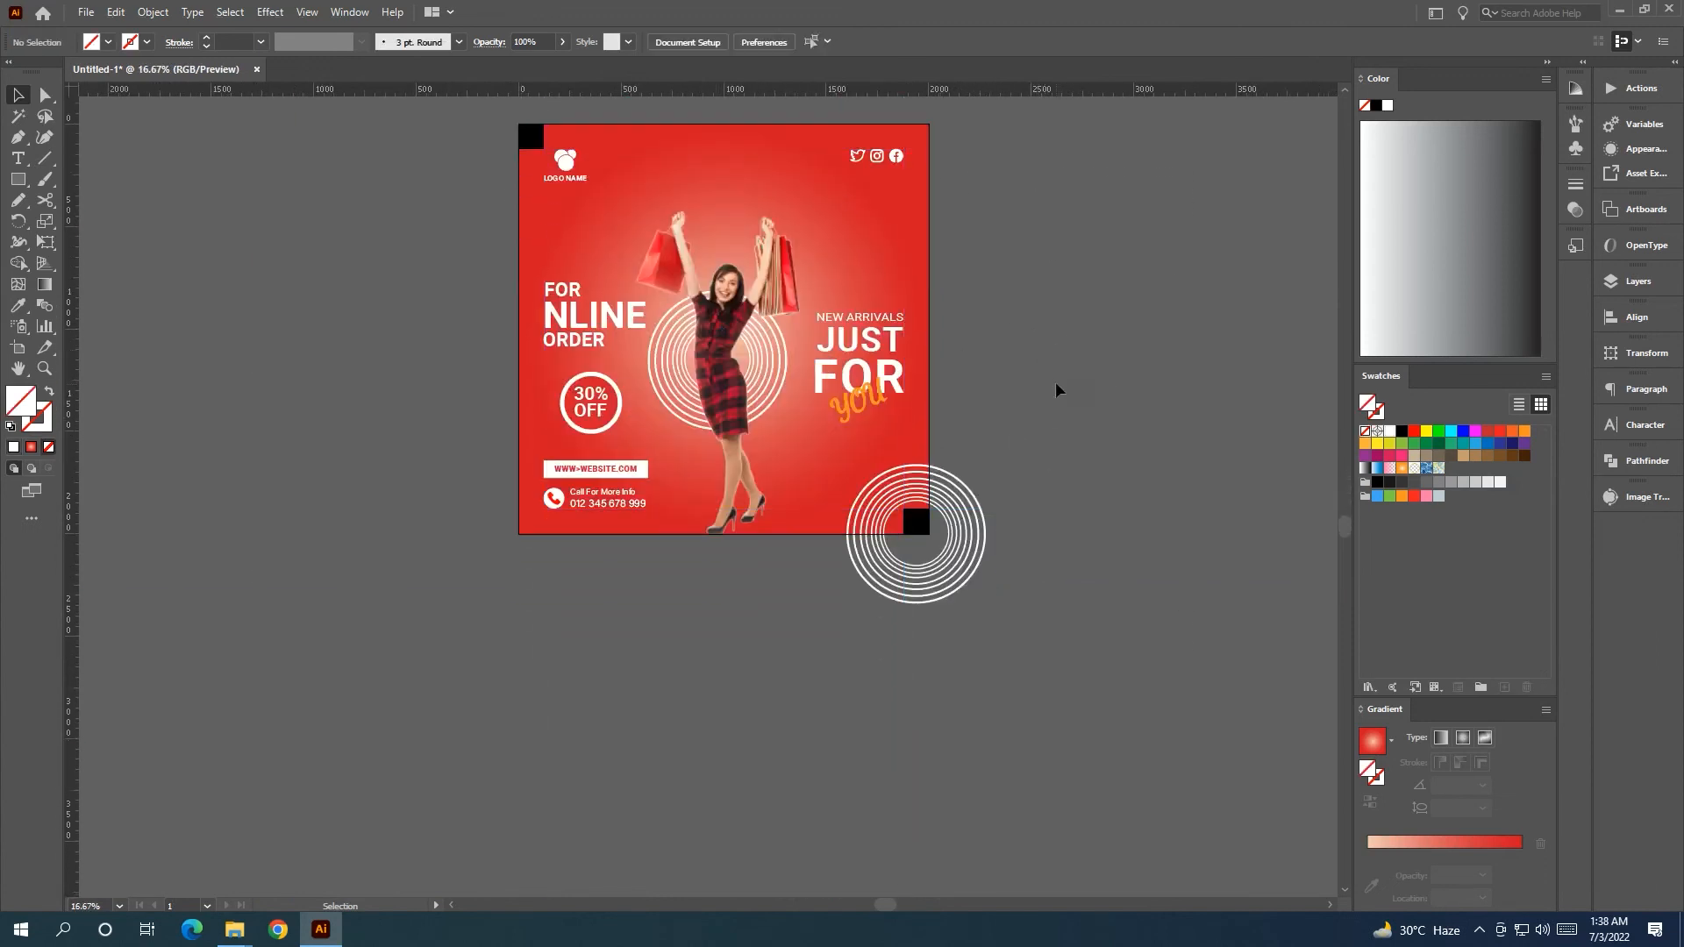
pyautogui.moveTo(1028, 410); pyautogui.dragTo(925, 508)
pyautogui.scroll(1, 805, 458)
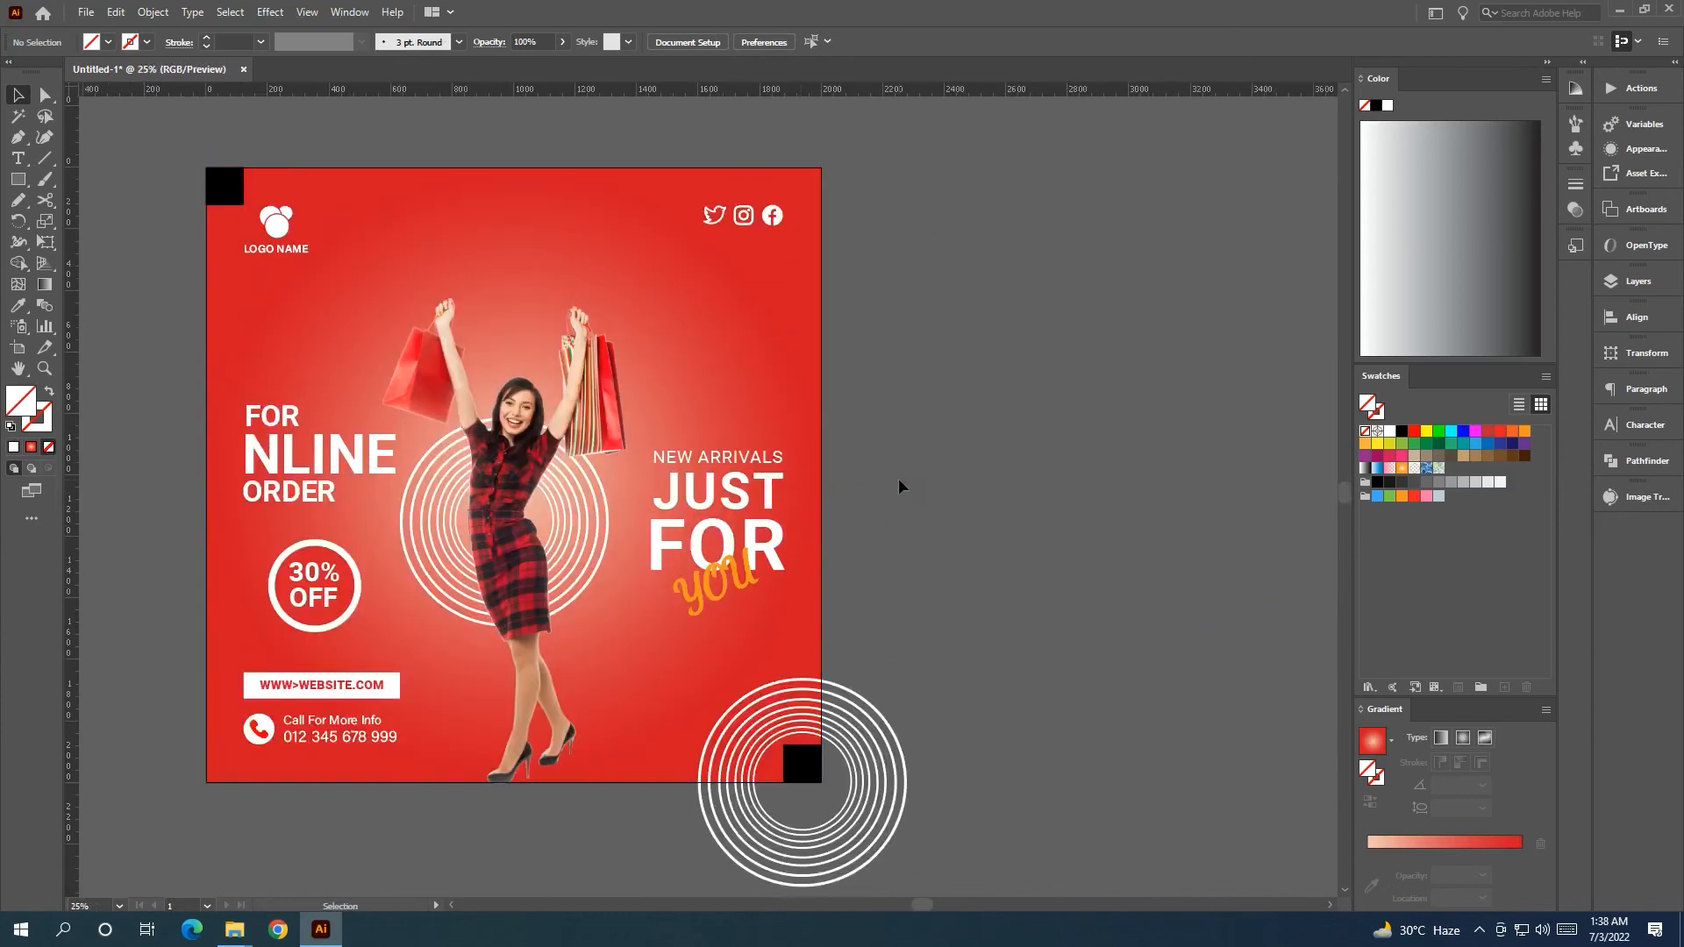
pyautogui.scroll(-1, 898, 481)
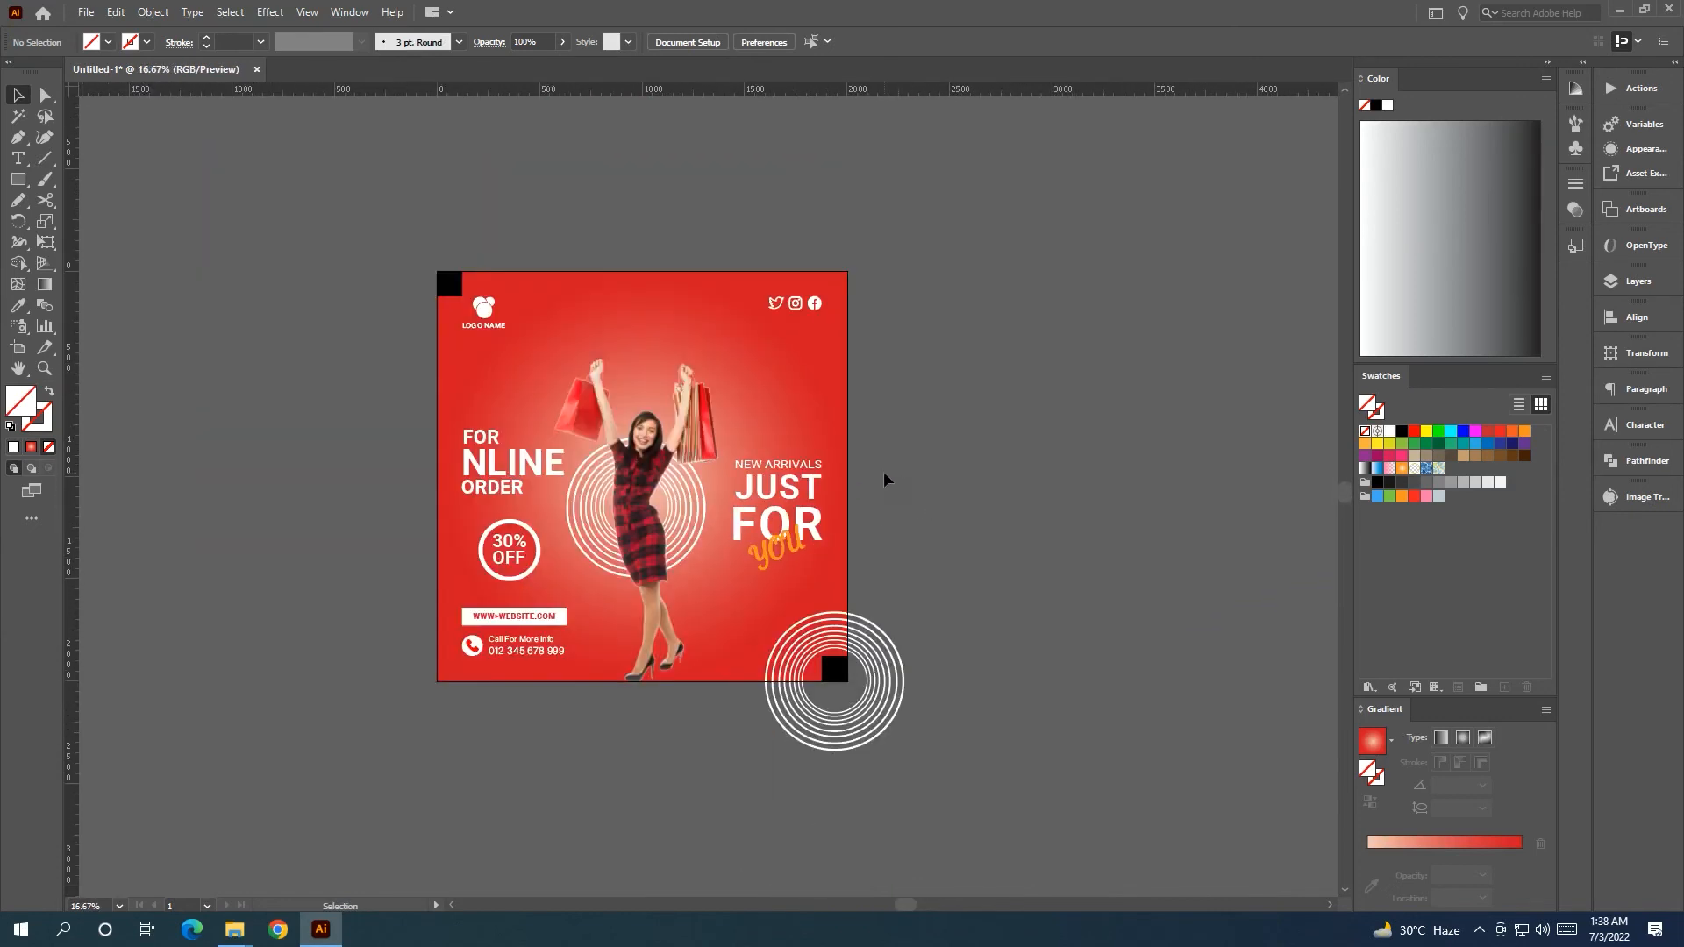
# Type FASHION as a new text line above the poster.
pyautogui.click(17, 157)
pyautogui.click(294, 230)
pyautogui.press('BackSpace')
pyautogui.write('FASHION')
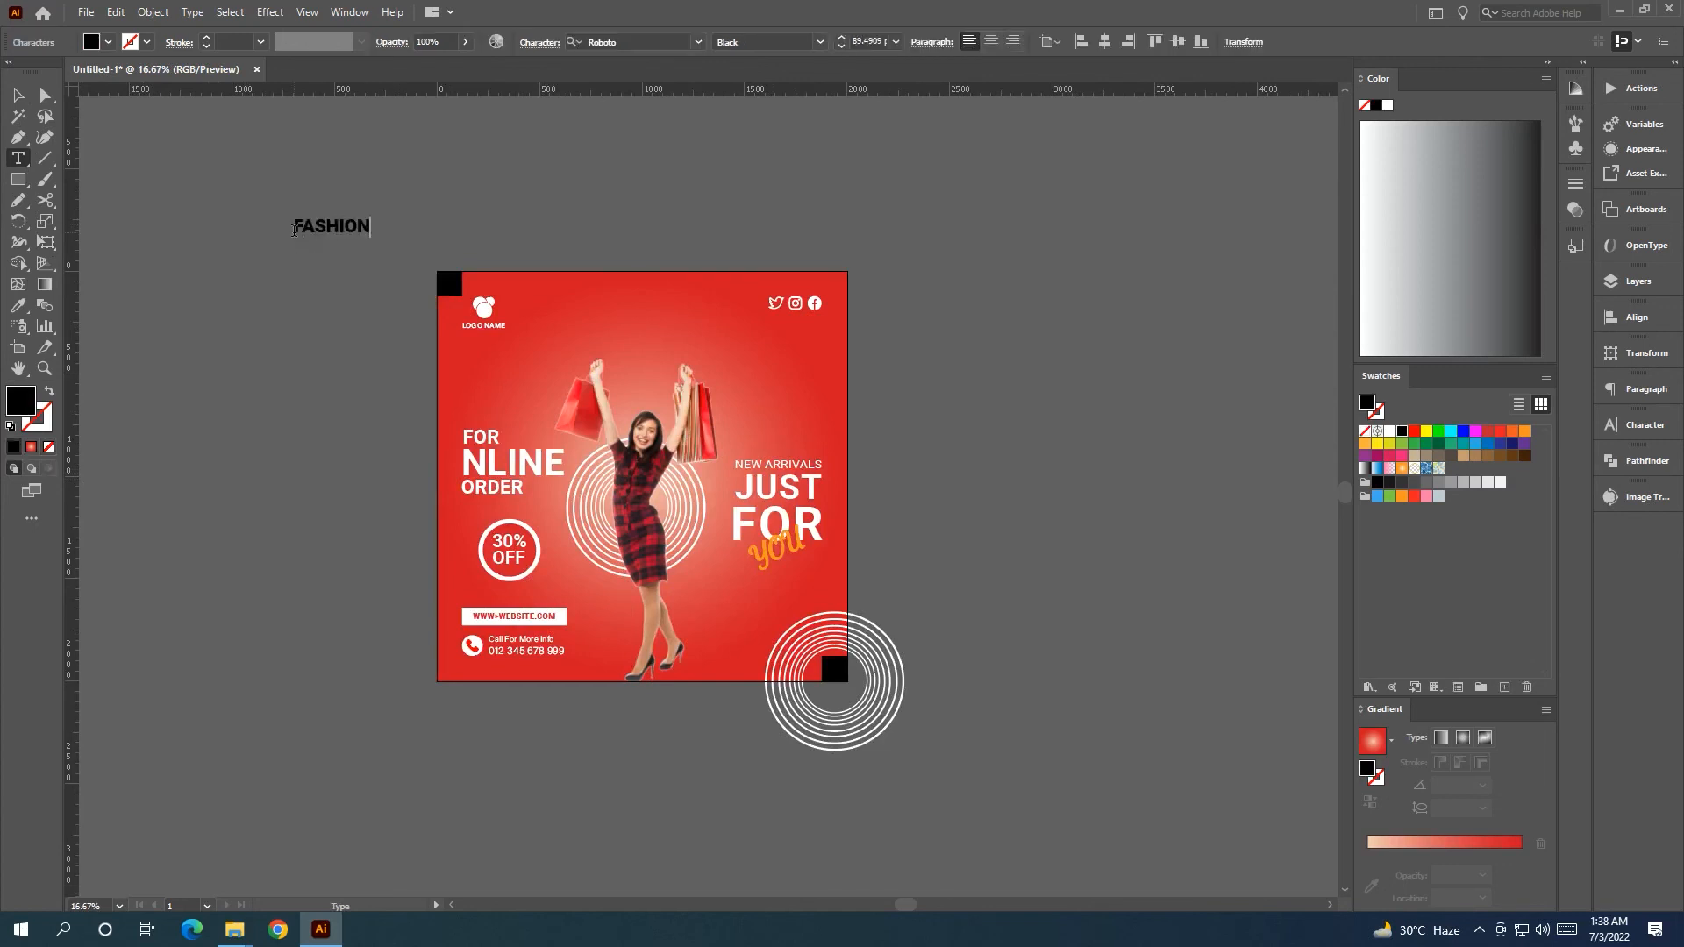
pyautogui.press('Escape')
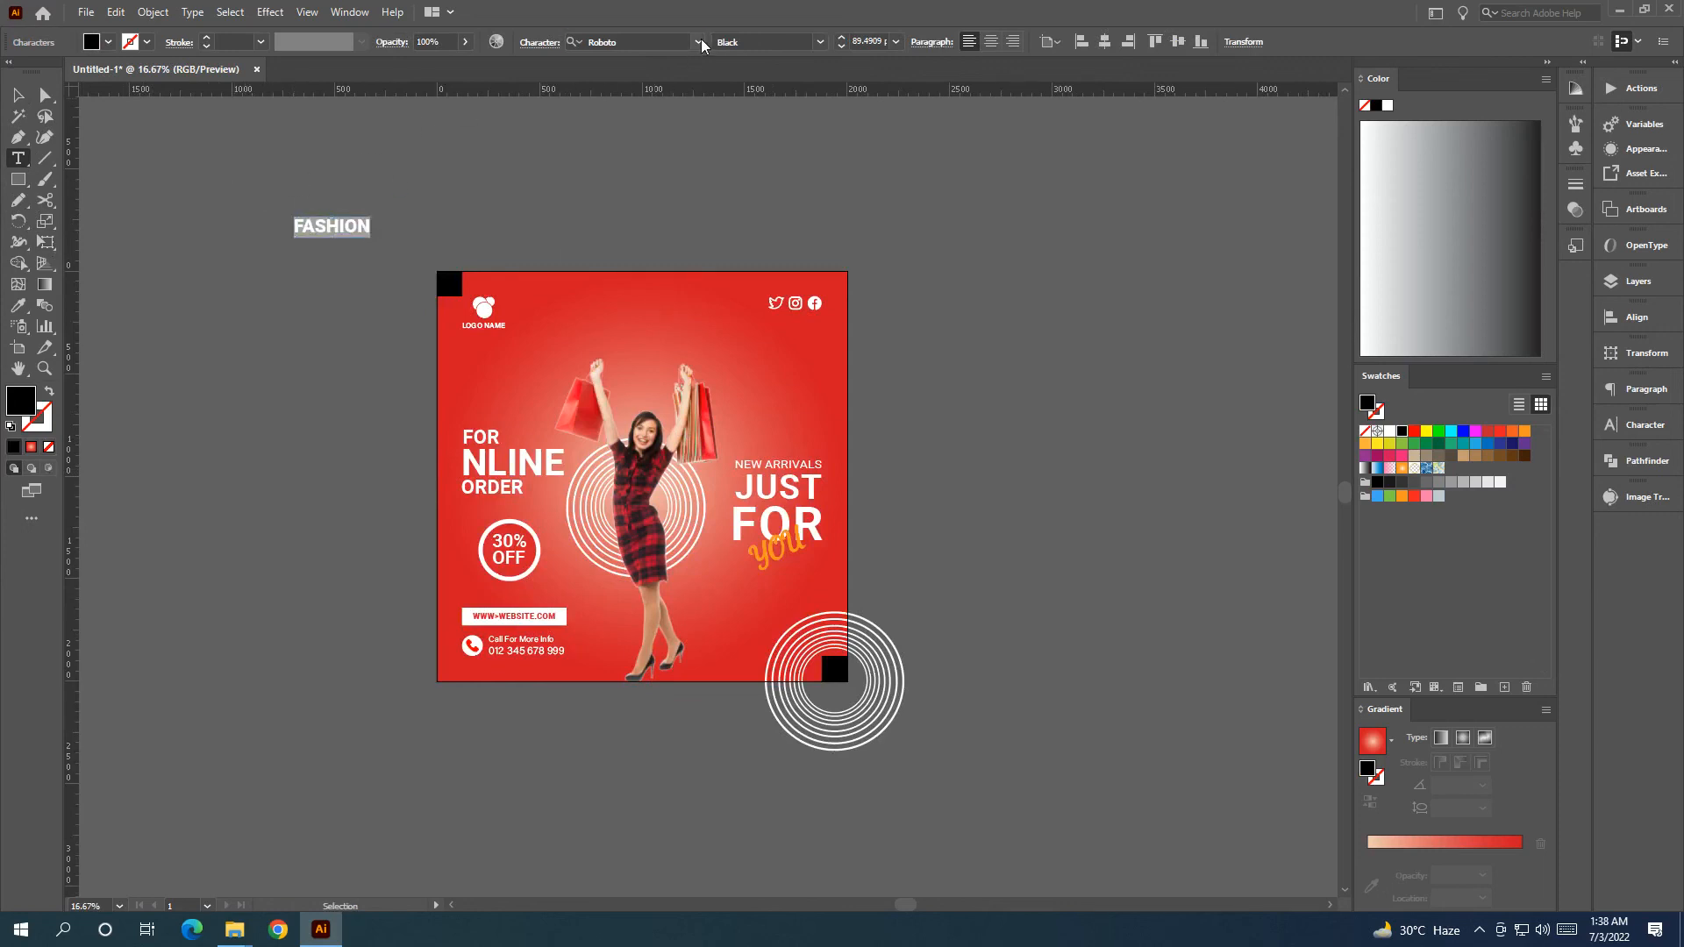
# Set FASHION in Dancing Script OT, enlarge it, fill white and move it onto the poster top.
pyautogui.click(699, 42)
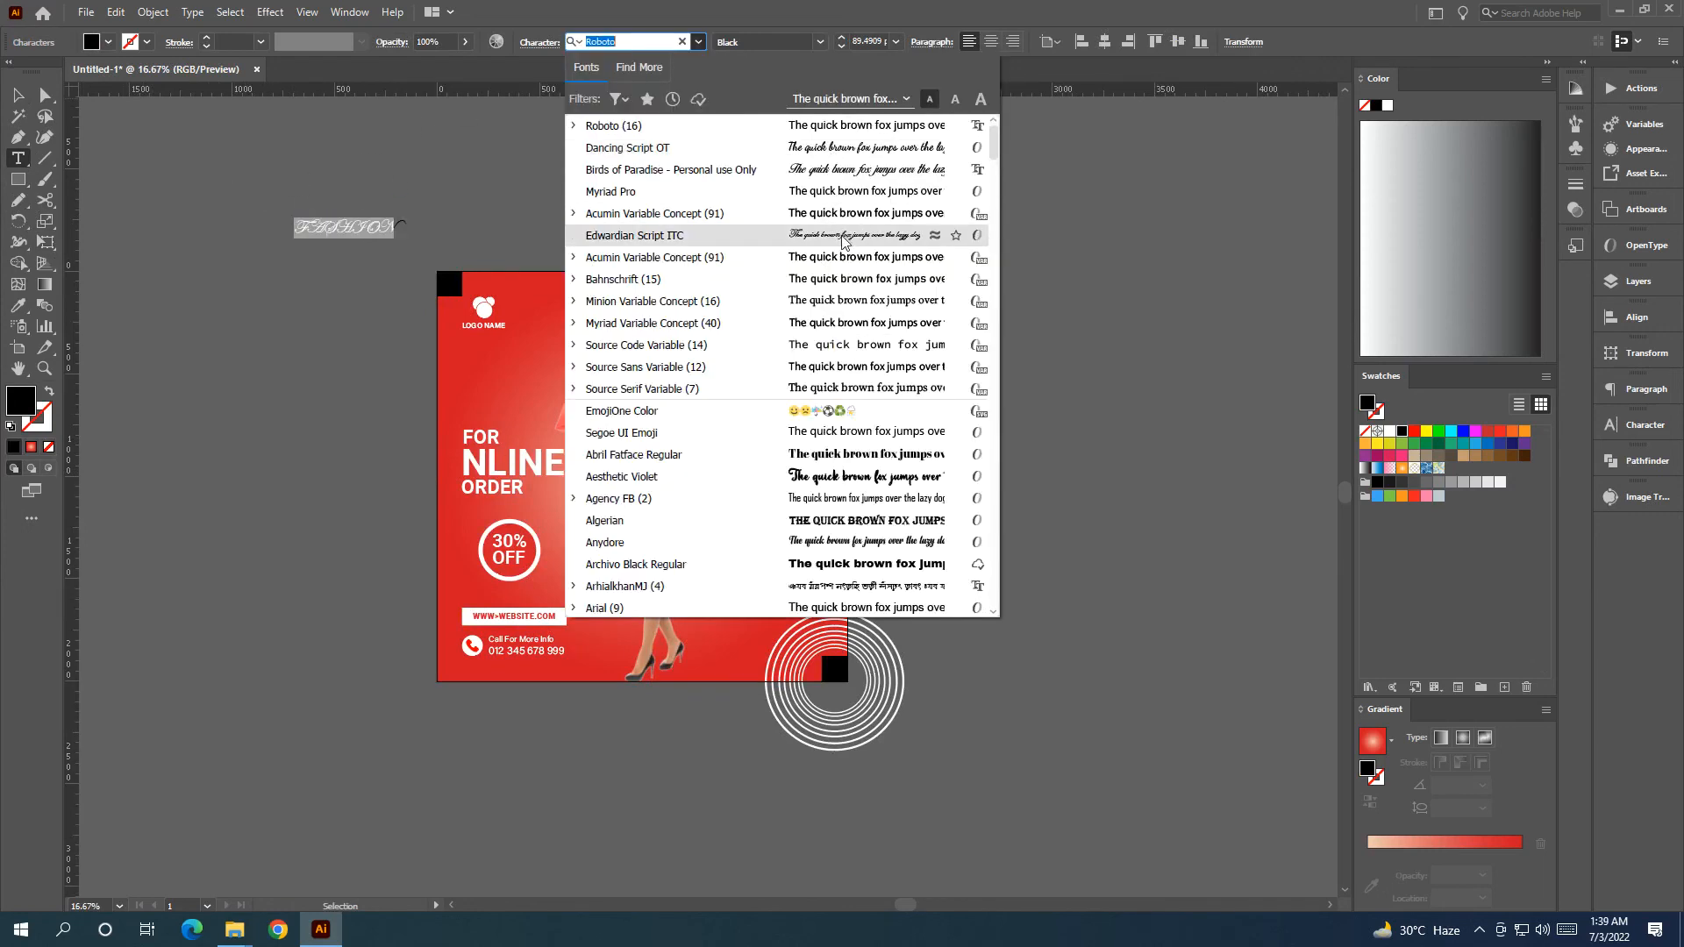
pyautogui.click(854, 151)
pyautogui.press('v')
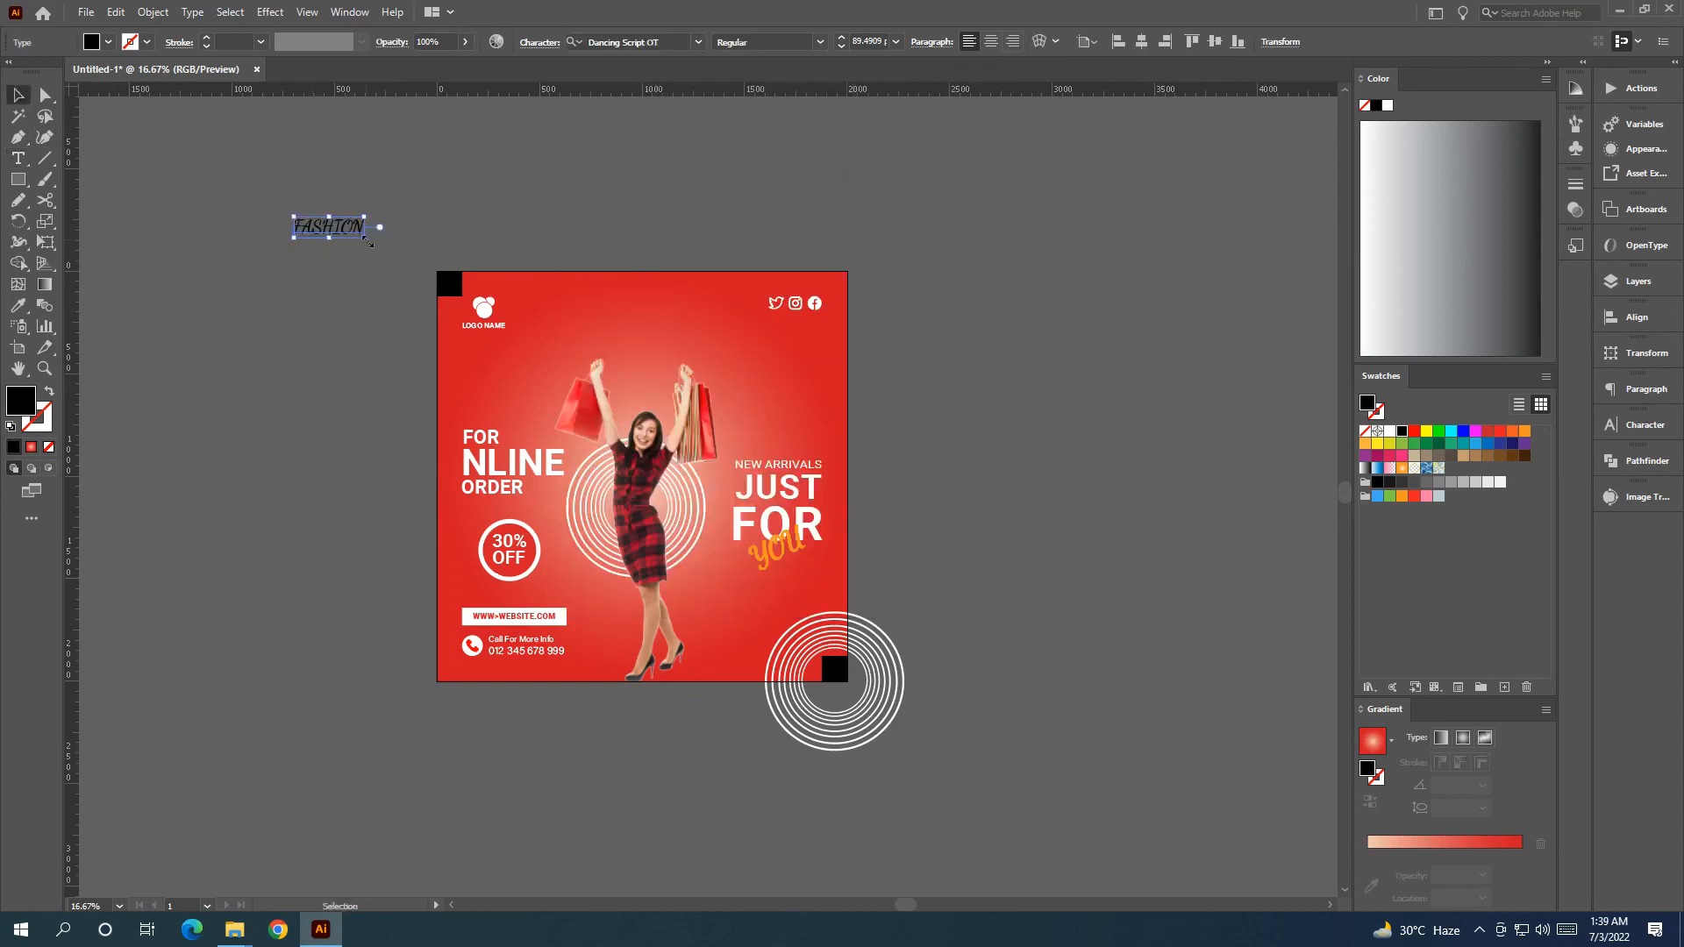
pyautogui.moveTo(367, 239); pyautogui.dragTo(535, 288)
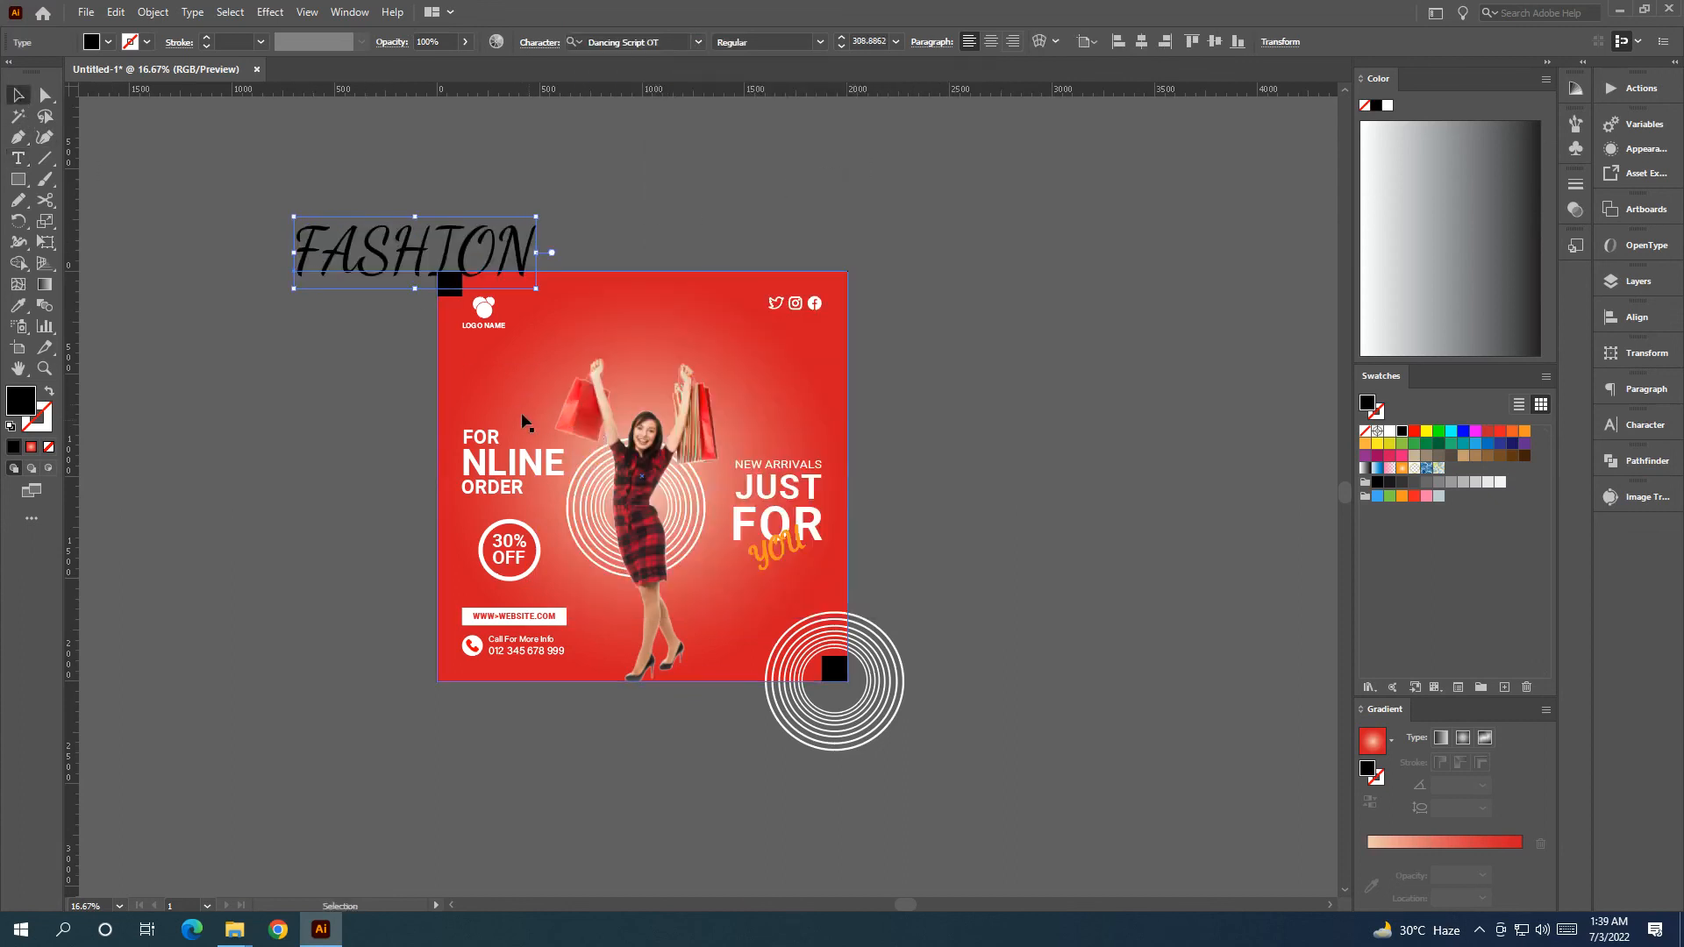
pyautogui.click(1389, 431)
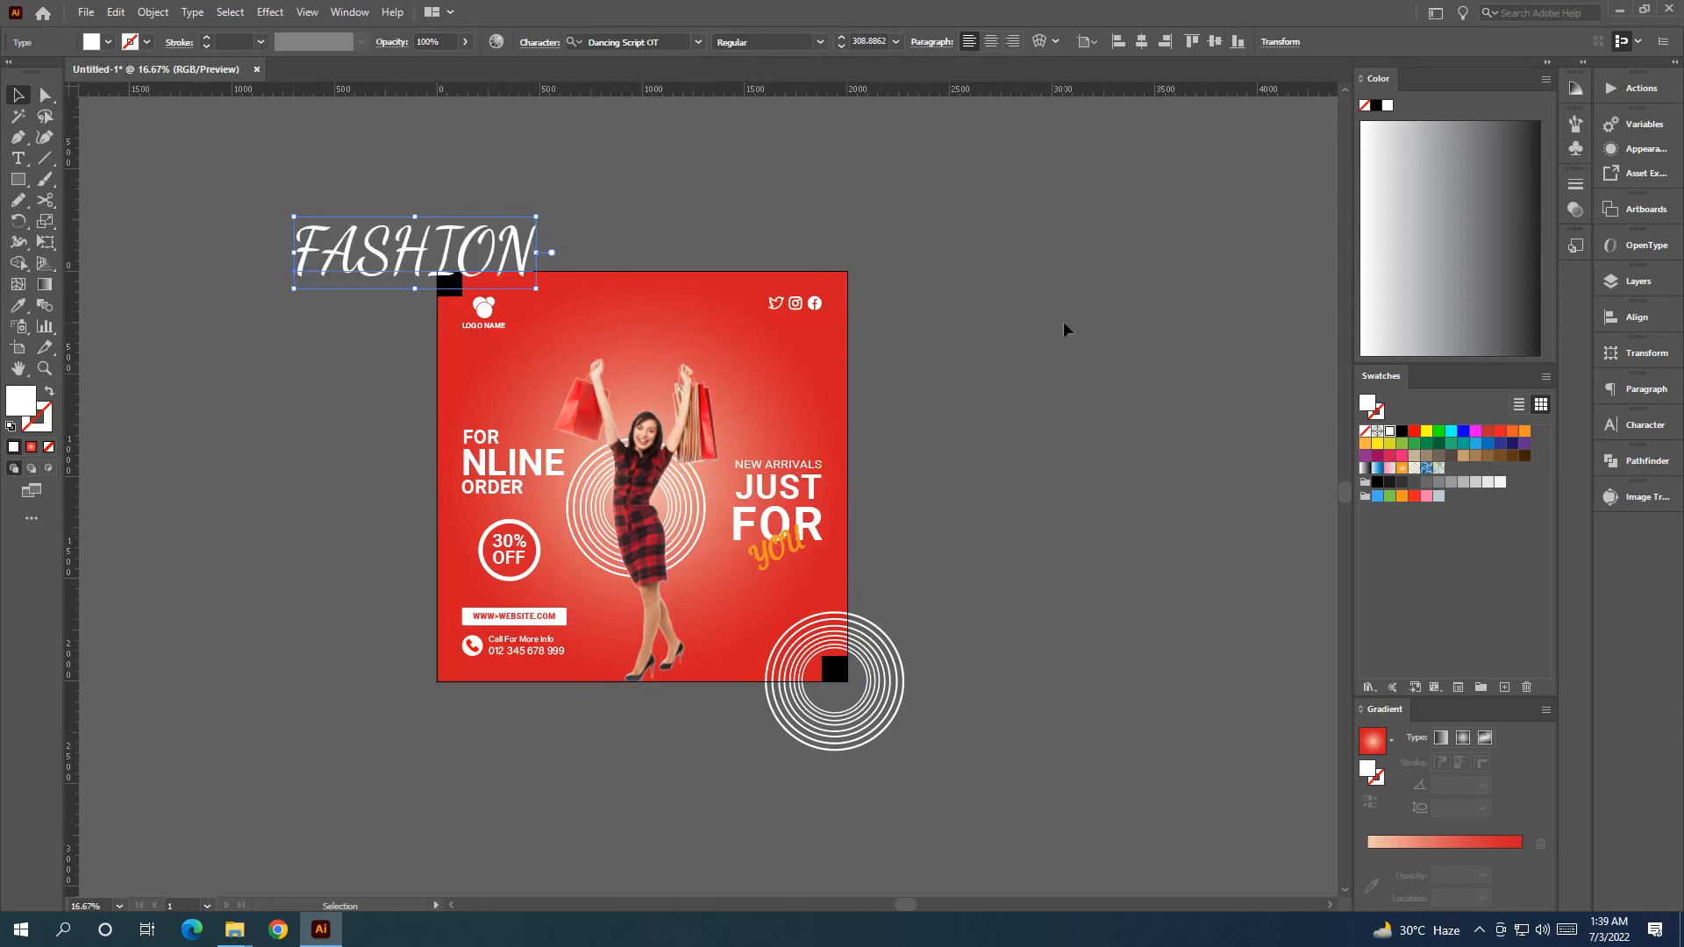
pyautogui.click(1064, 328)
pyautogui.moveTo(467, 253); pyautogui.dragTo(695, 352)
# Bring the woman image to front and lower FASHION behind her raised arms.
pyautogui.click(648, 539)
pyautogui.rightClick(647, 539)
pyautogui.moveTo(741, 681)
pyautogui.click(886, 679)
pyautogui.click(1006, 606)
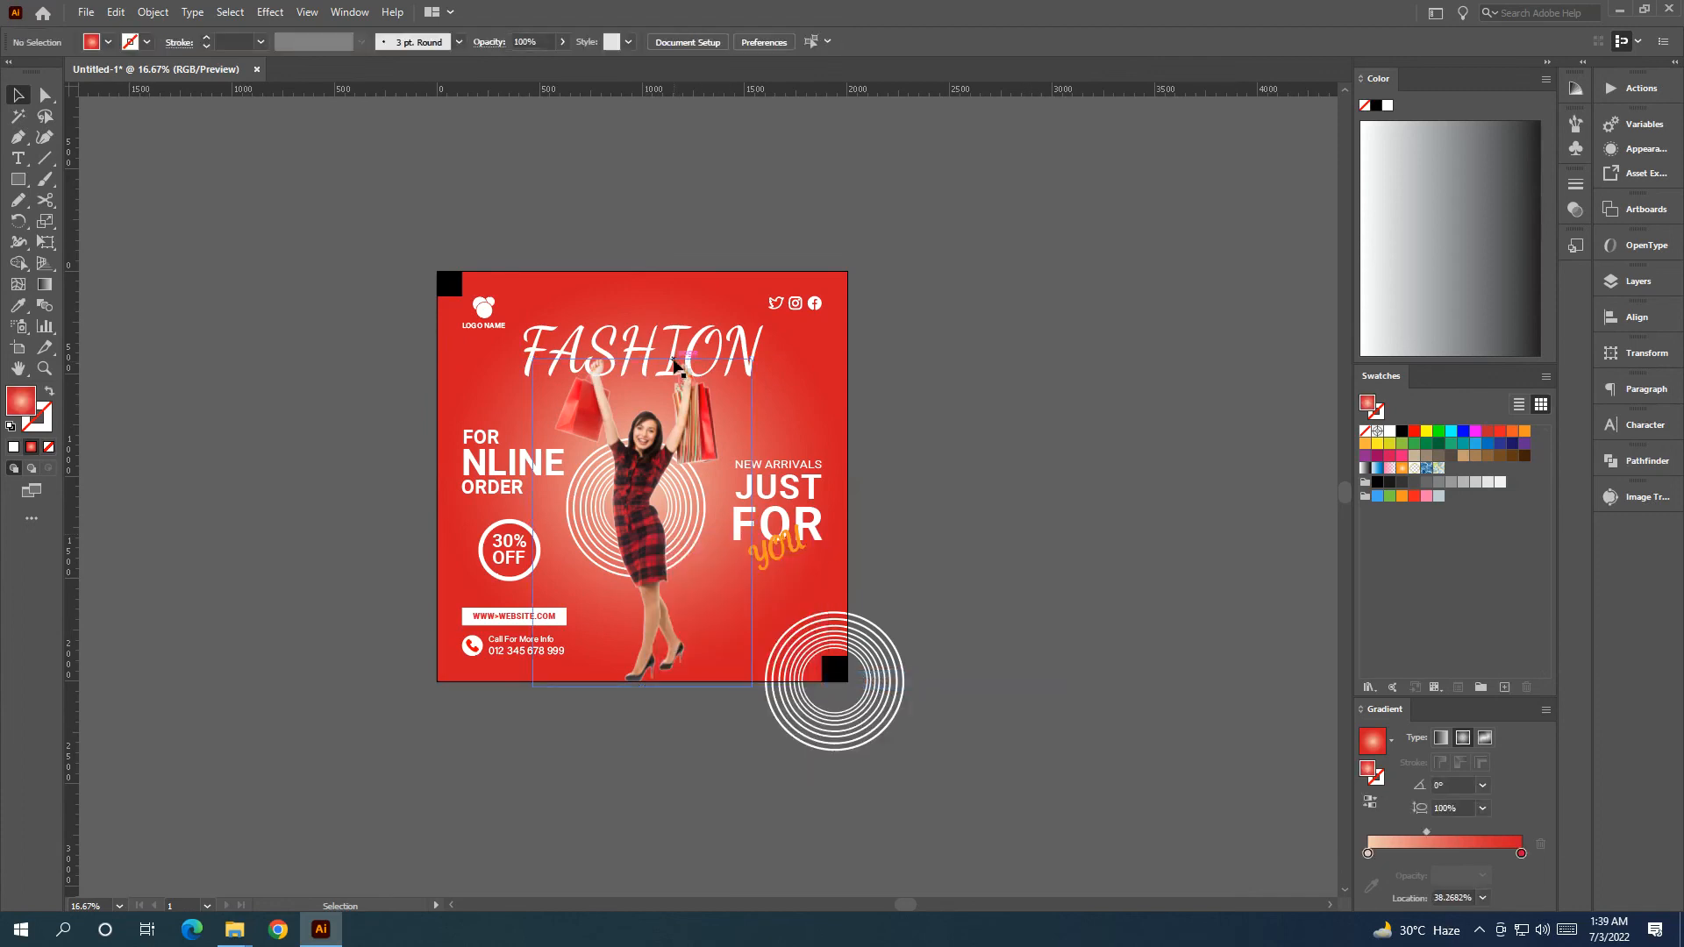
pyautogui.moveTo(677, 345)
pyautogui.mouseDown()
pyautogui.moveTo(674, 390)
pyautogui.moveTo(670, 358)
pyautogui.mouseUp()
# Set FASHION's opacity to 75%.
pyautogui.click(430, 42)
pyautogui.write('75')
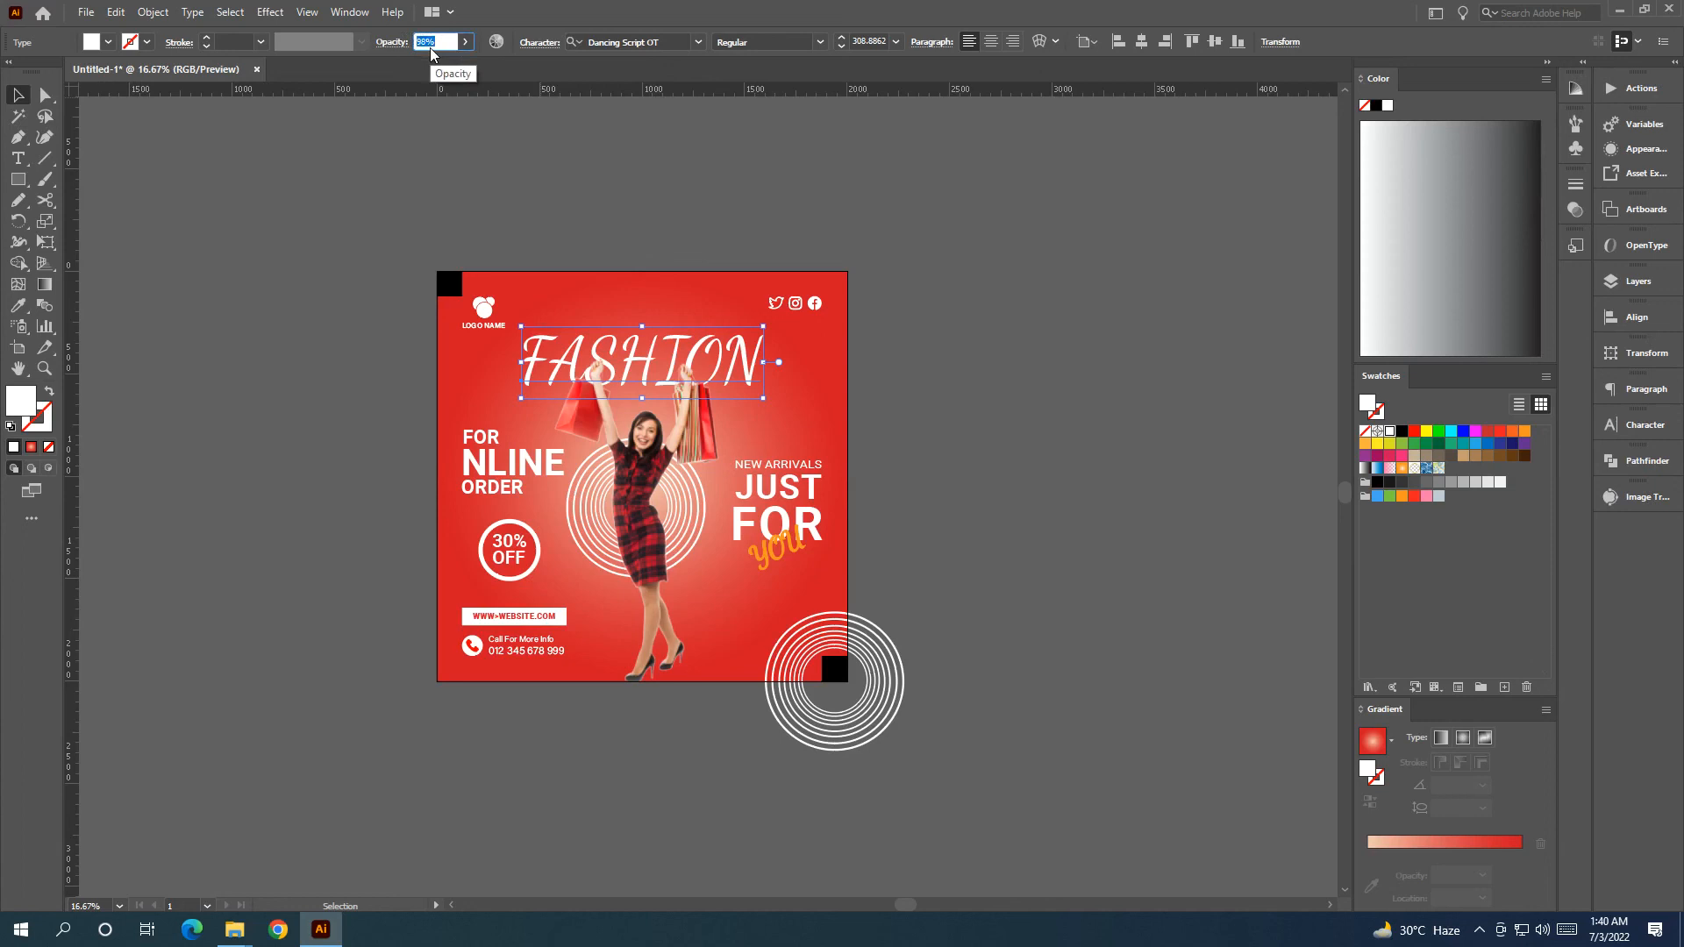
pyautogui.press('Return')
pyautogui.scroll(-9, 424, 41)
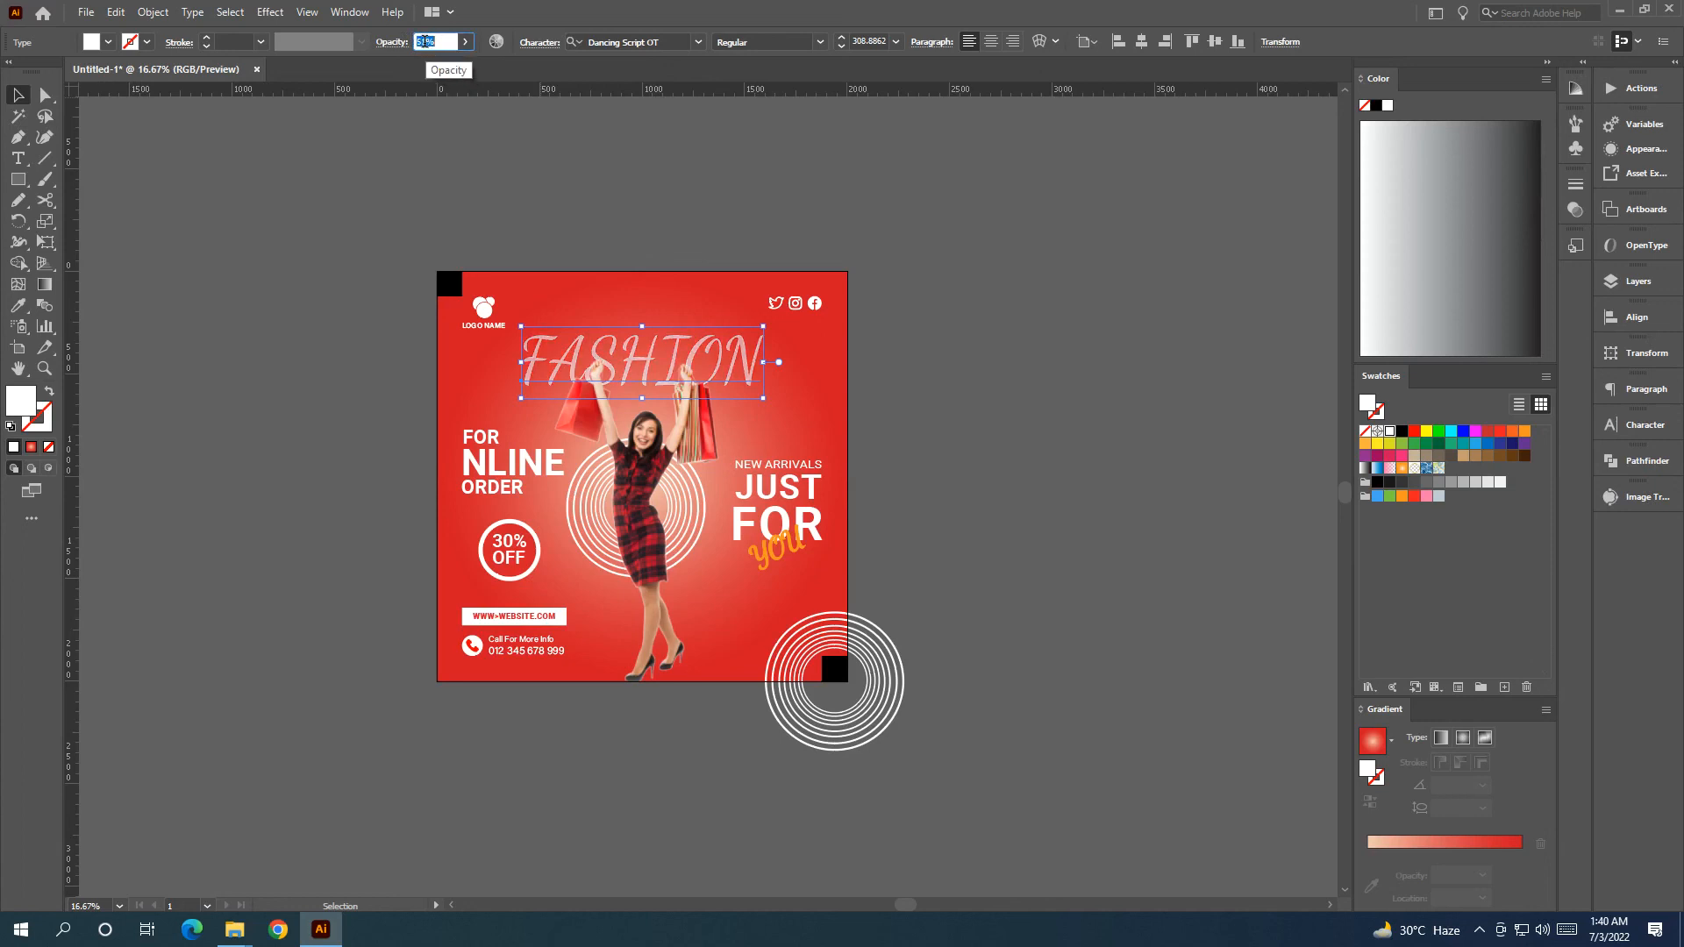
pyautogui.click(693, 216)
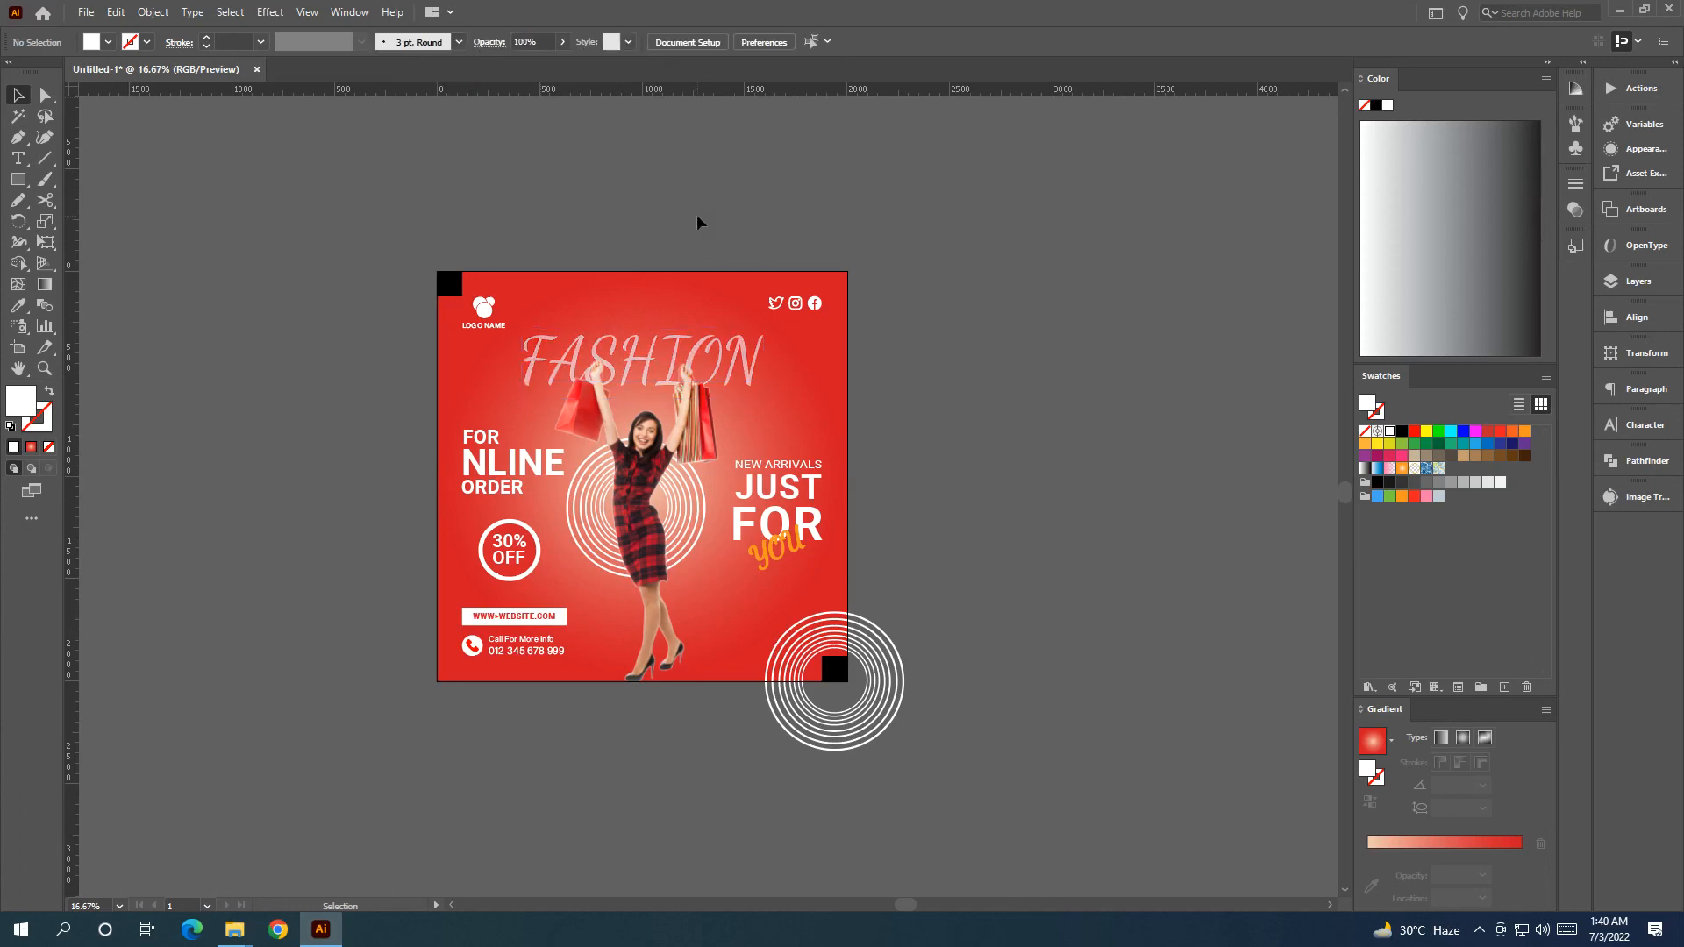
# Delete the black squares at the top-left and bottom-right corners.
pyautogui.click(456, 292)
pyautogui.press('Delete')
pyautogui.click(843, 678)
pyautogui.press('Delete')
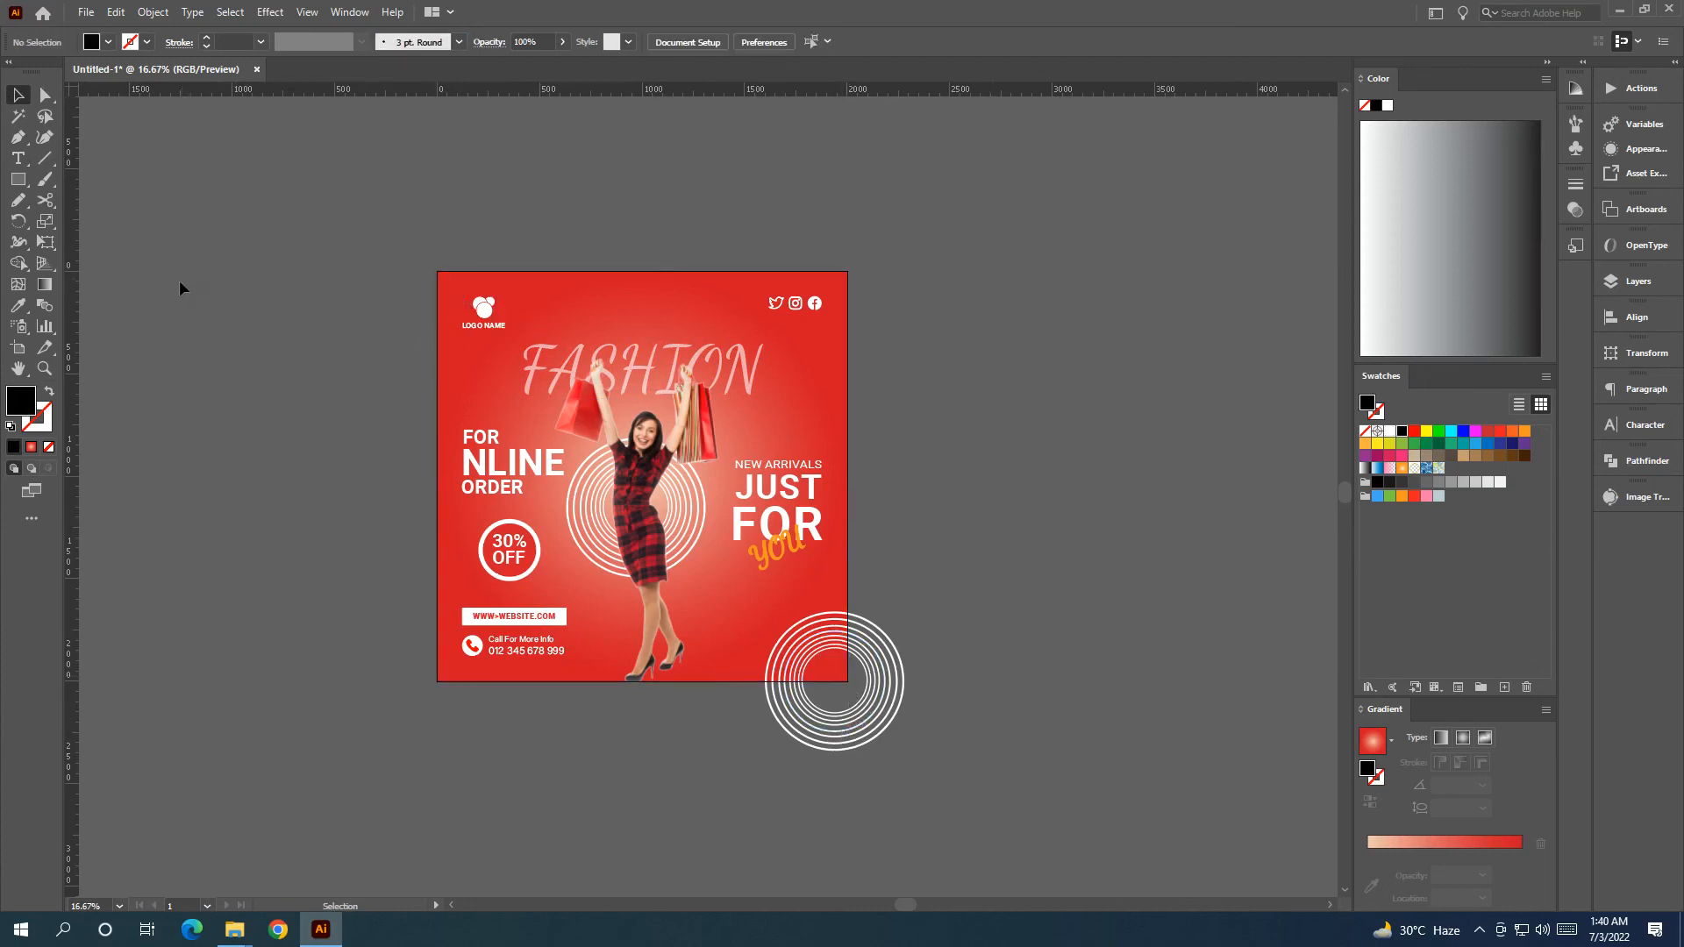
# Draw a 2000 px square over the artboard, select all and make a clipping mask (Ctrl+7).
pyautogui.click(18, 179)
pyautogui.moveTo(446, 278); pyautogui.dragTo(844, 680)
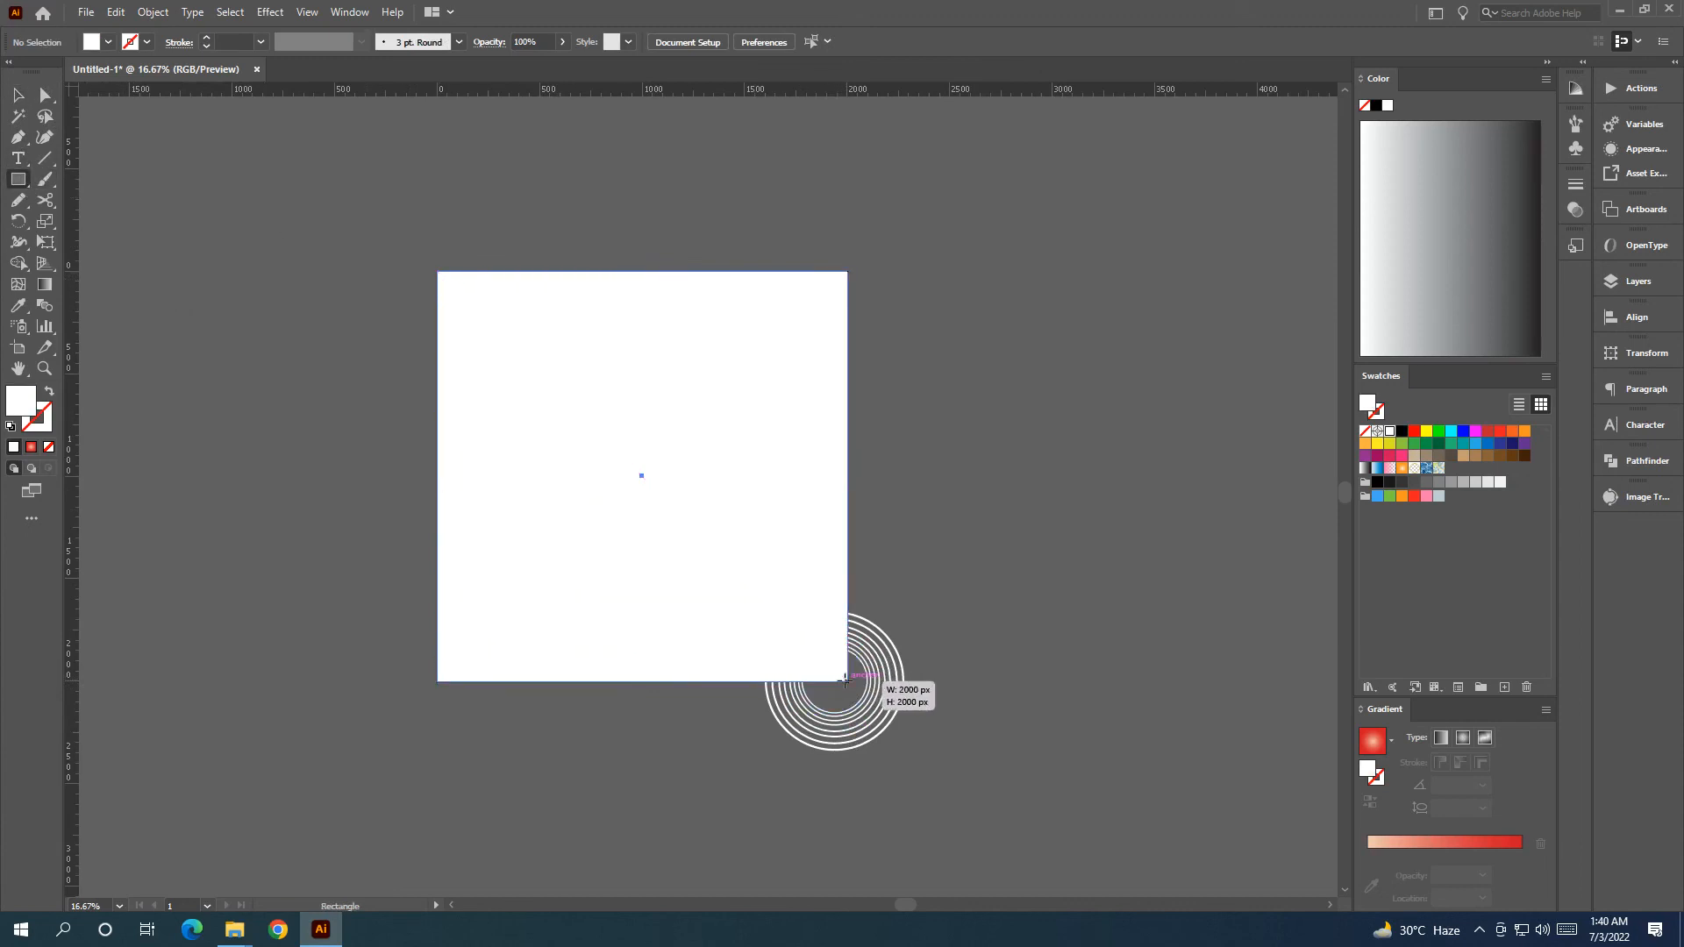
pyautogui.press('v')
pyautogui.click(286, 212)
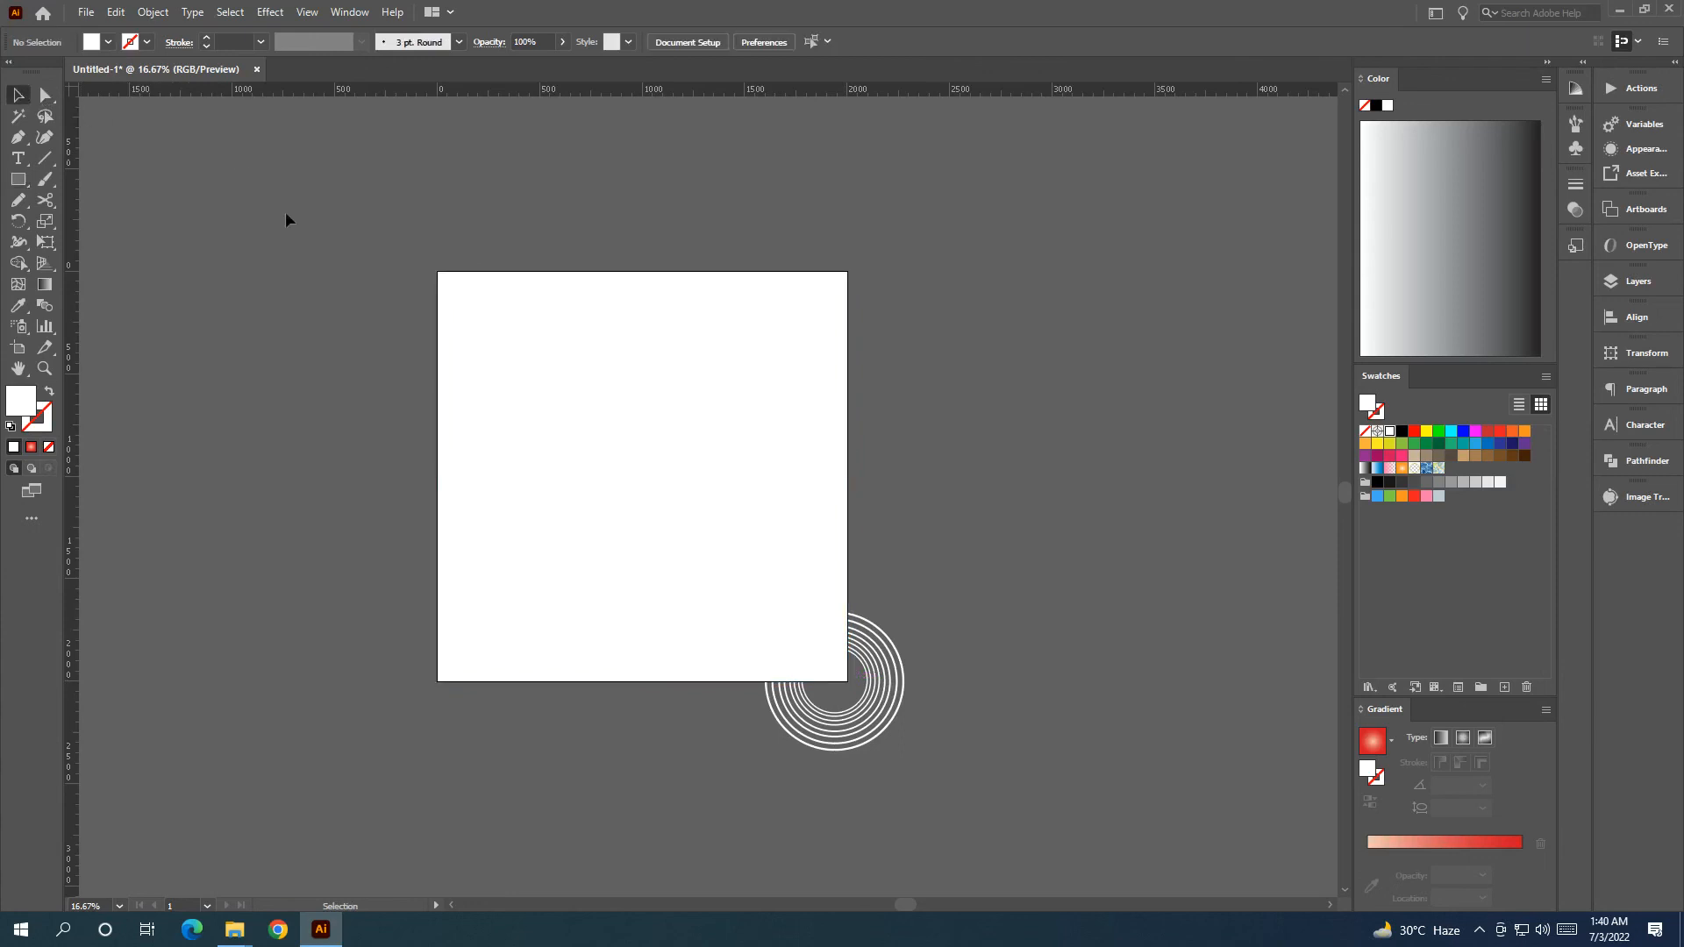
pyautogui.hotkey('ctrl', 'a')
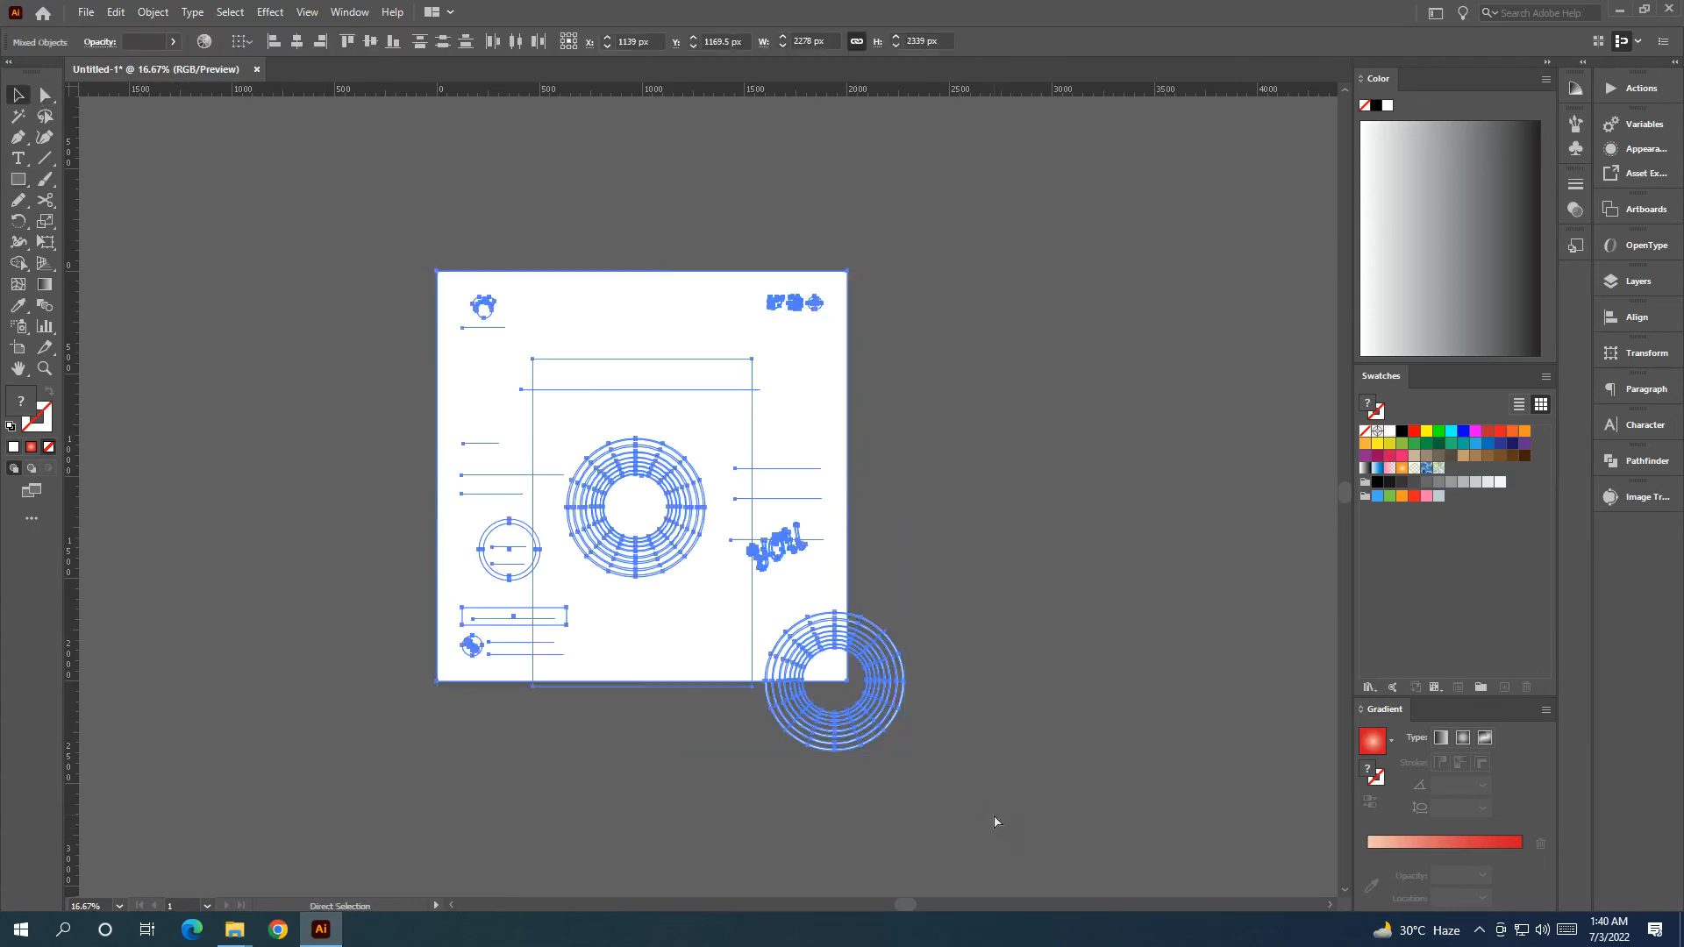
pyautogui.hotkey('ctrl', '7')
pyautogui.click(1022, 724)
pyautogui.hotkey('ctrl', '=')
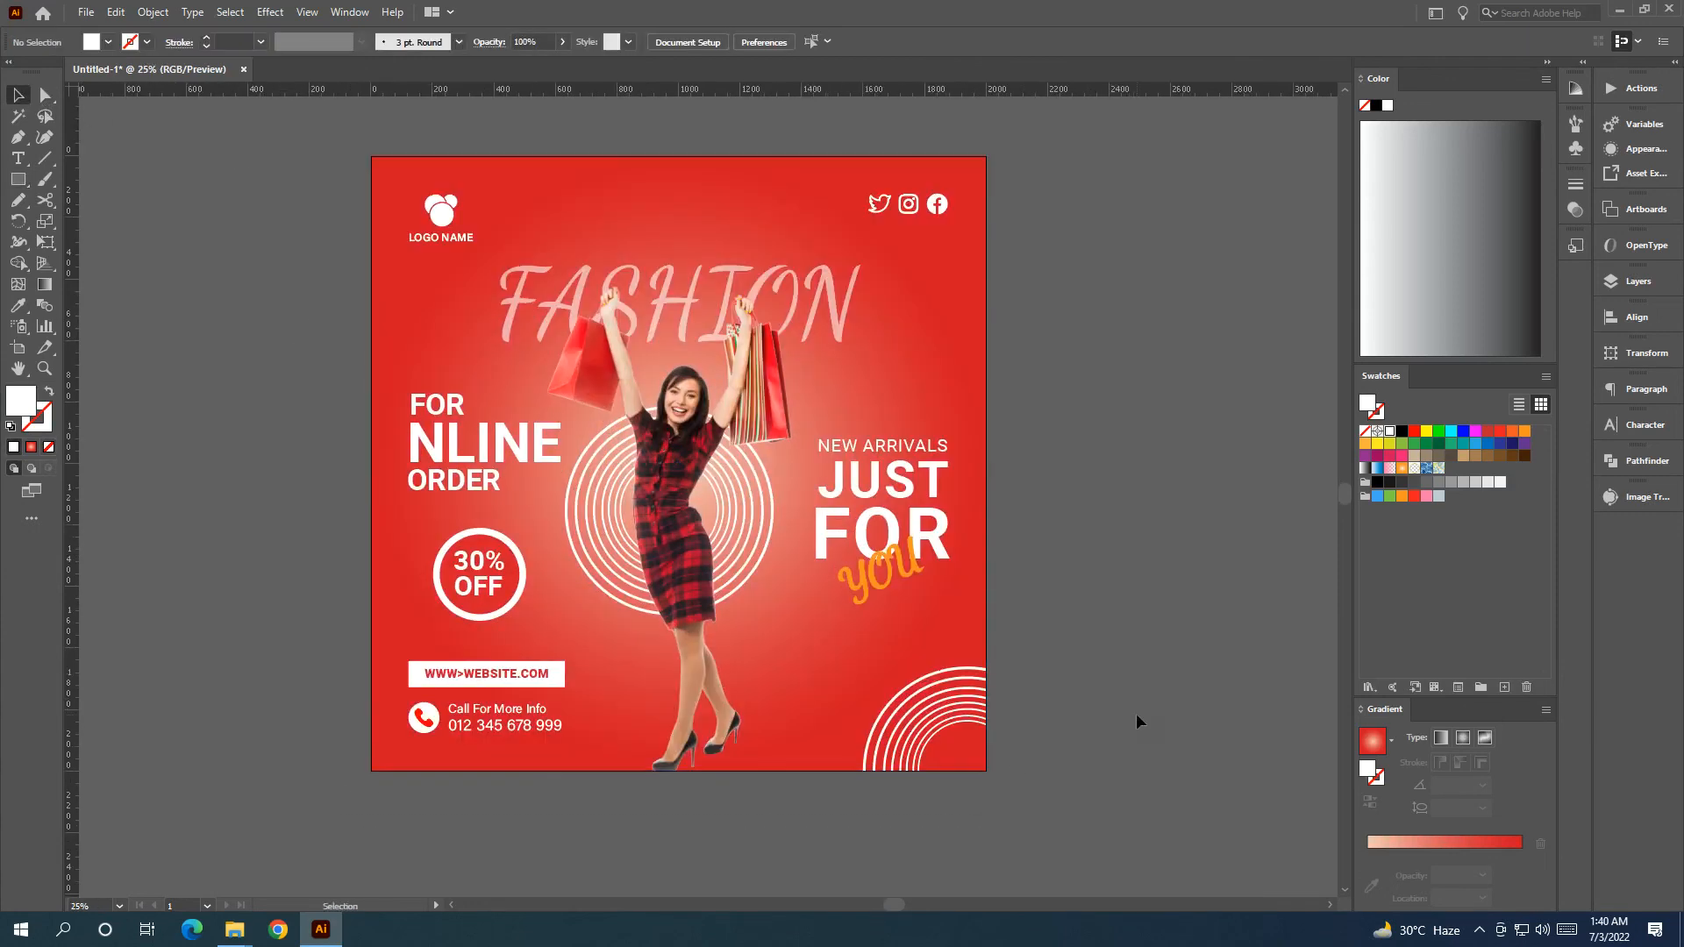